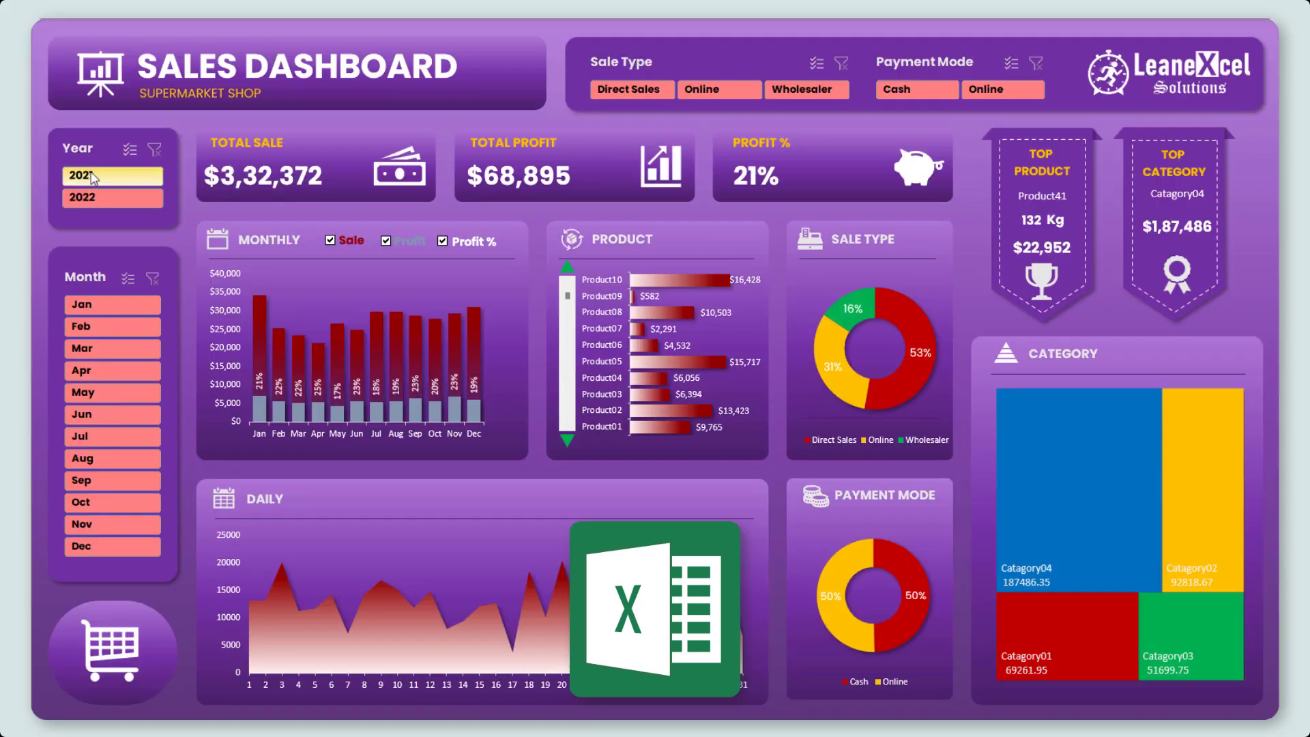
Filter the sales dashboard to 2021 and January, going through the Direct Sales, Online and Wholesaler sale types
click(92, 176)
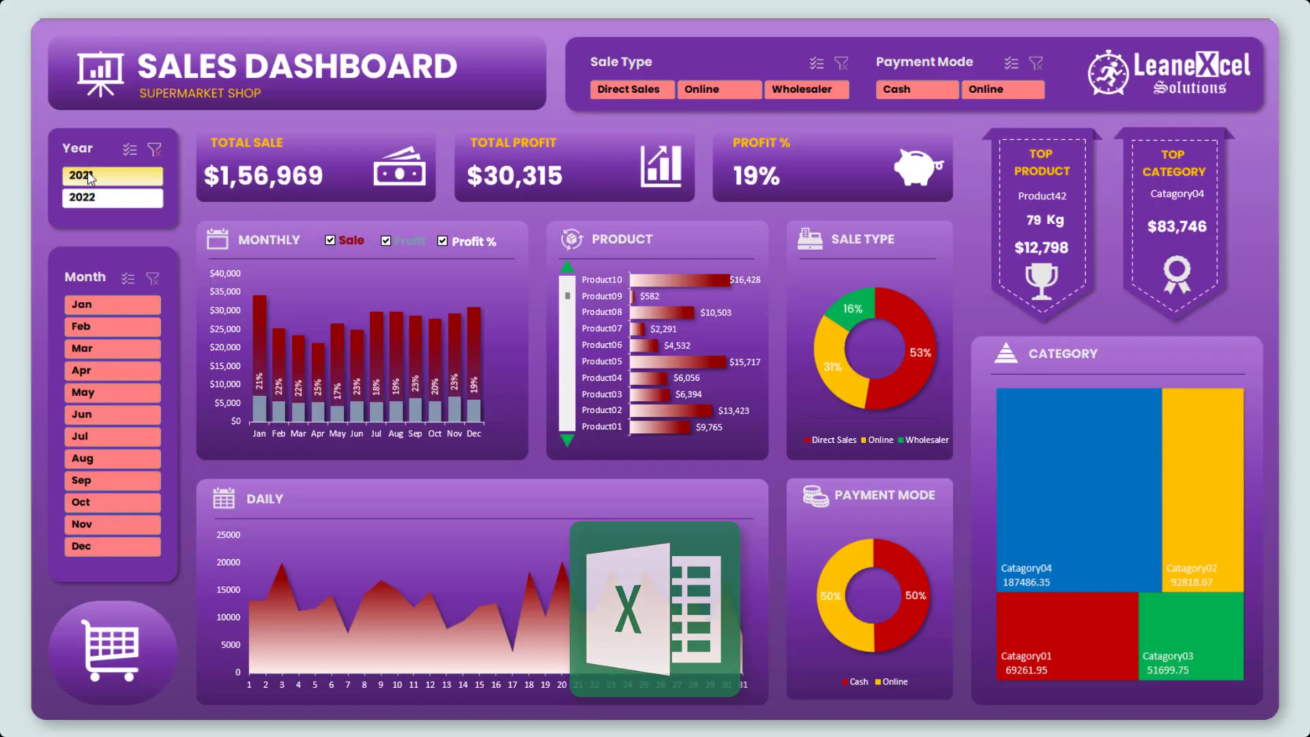
click(102, 304)
click(625, 92)
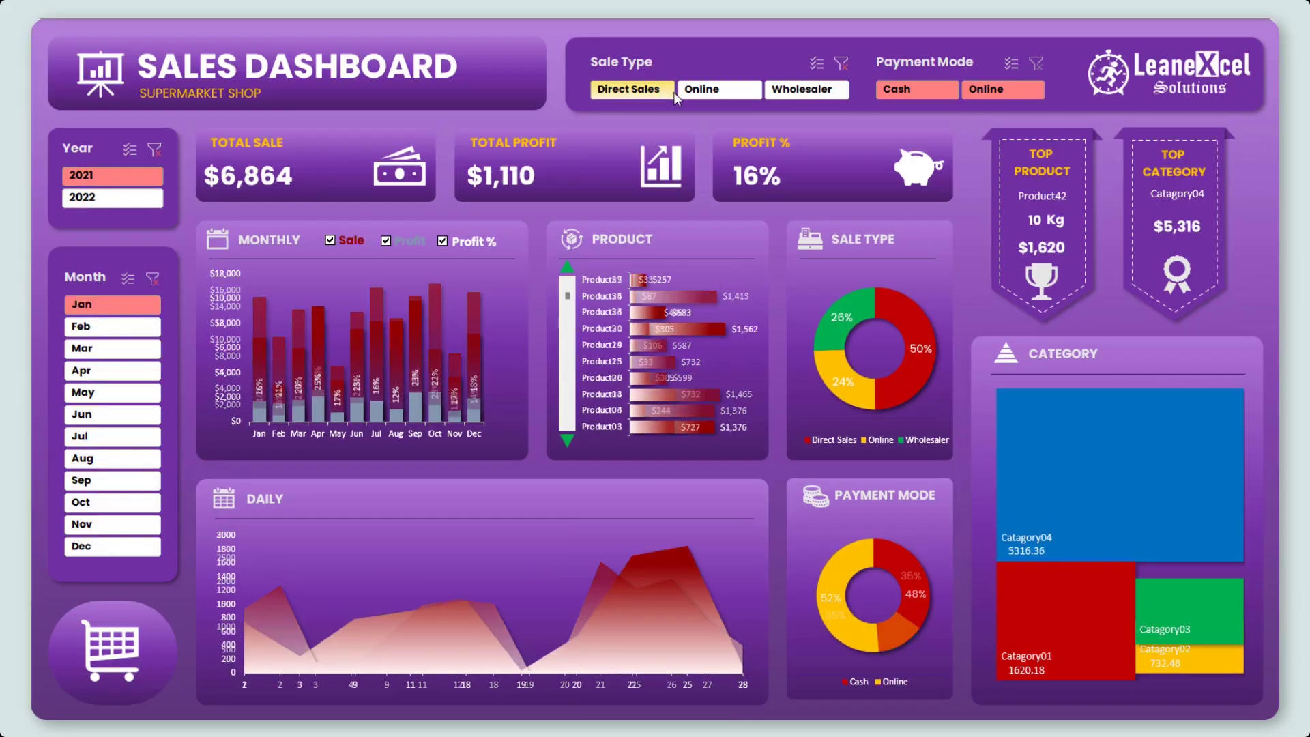
click(716, 90)
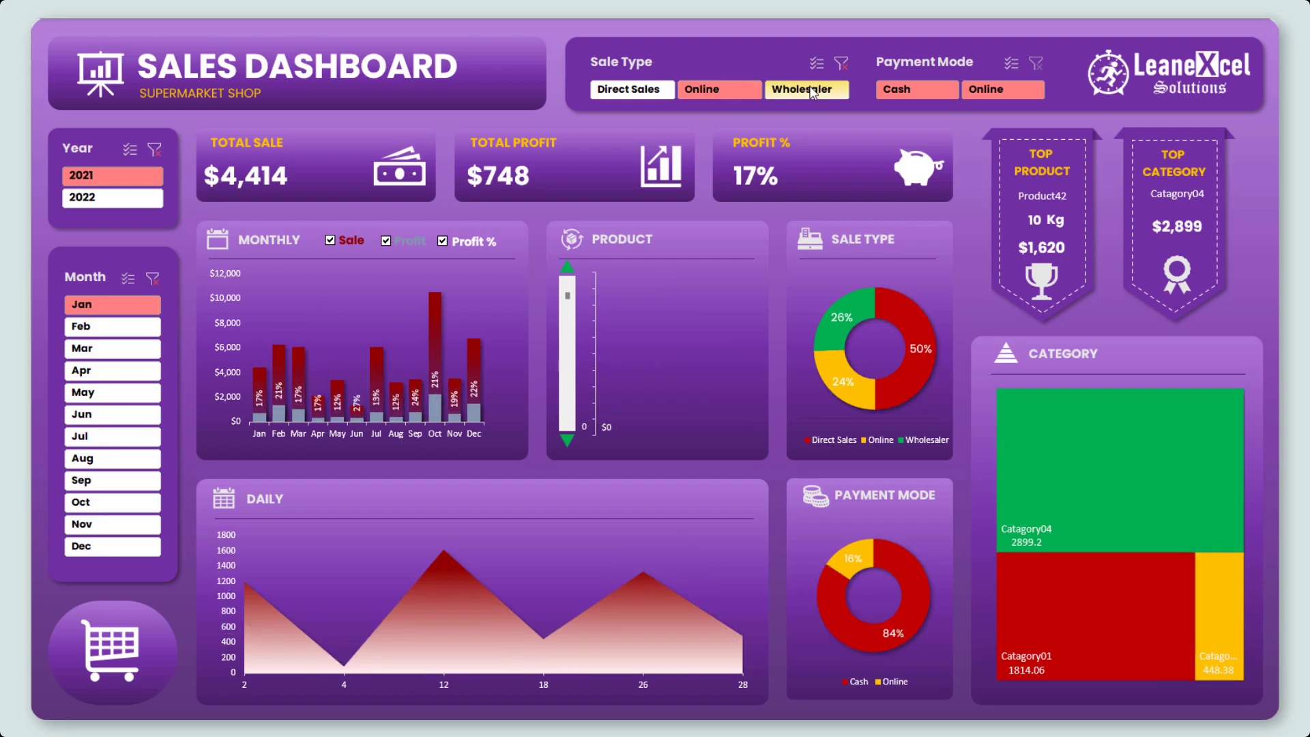
click(805, 89)
Clear the dashboard's year and sale type filters, and try the Online payment mode filter before clearing it too
click(155, 150)
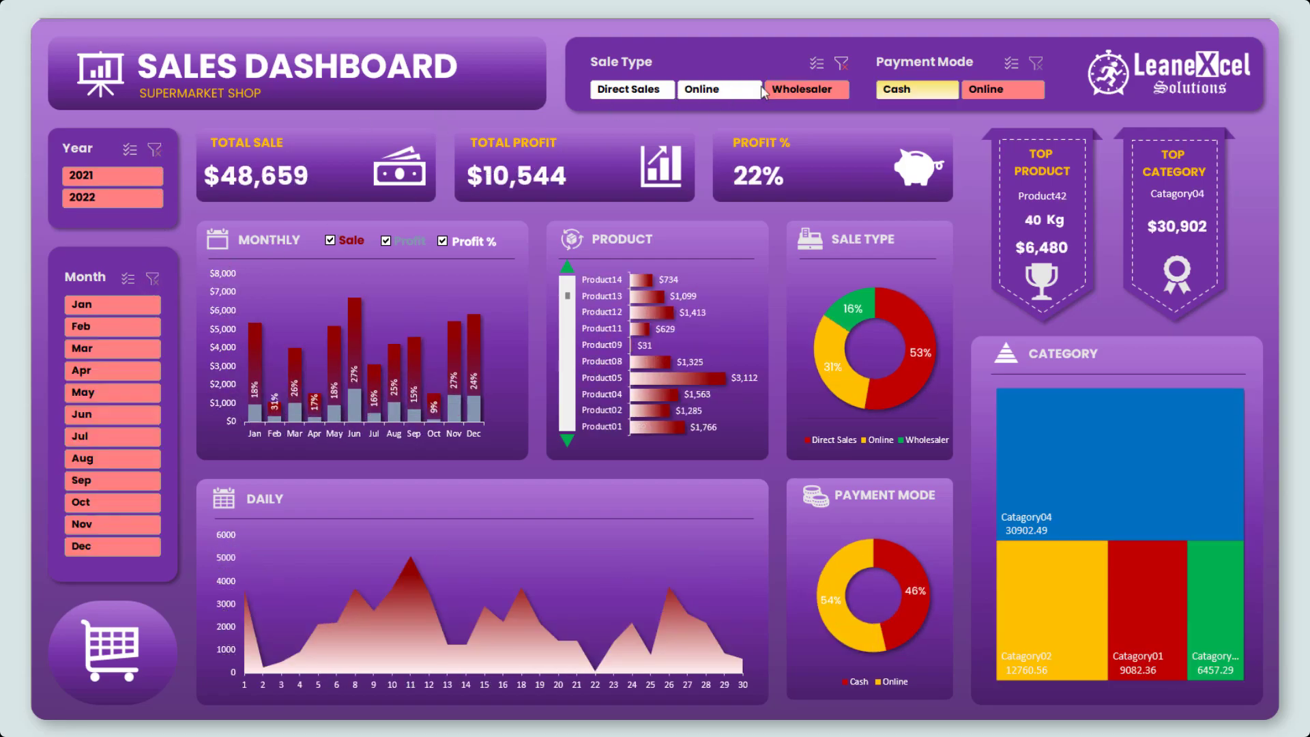
click(841, 63)
click(999, 90)
click(1036, 63)
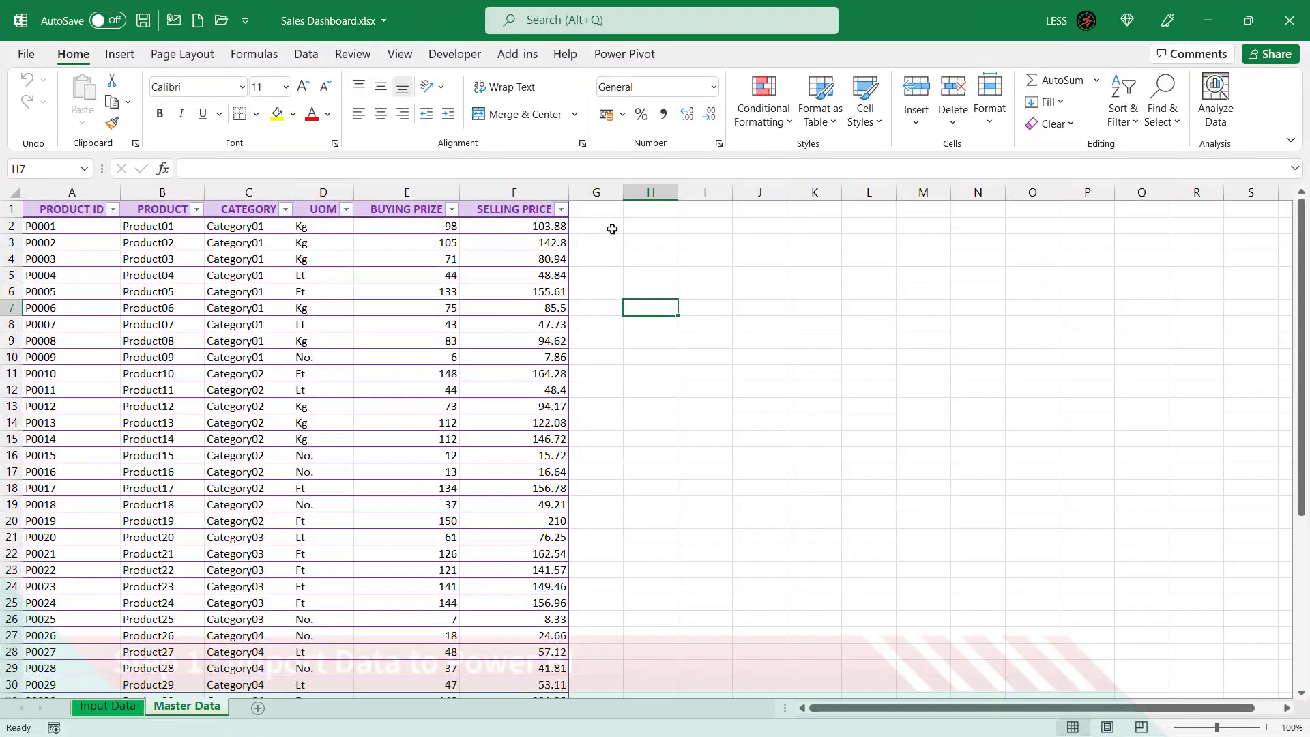
View the Input Data sheet of the Sales Dashboard source workbook
click(117, 710)
click(699, 244)
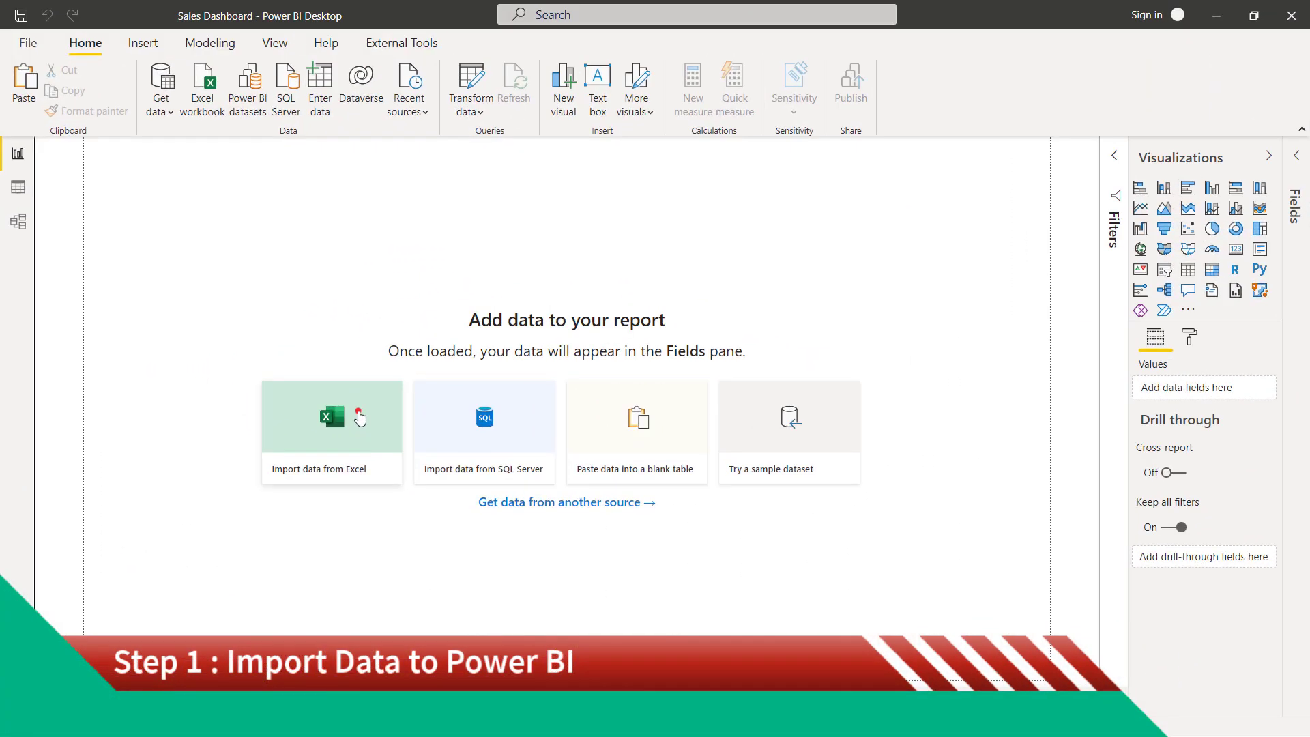
In Power BI Desktop, import the InputData and MasterData tables from the Sales Dashboard.xlsx workbook
click(300, 408)
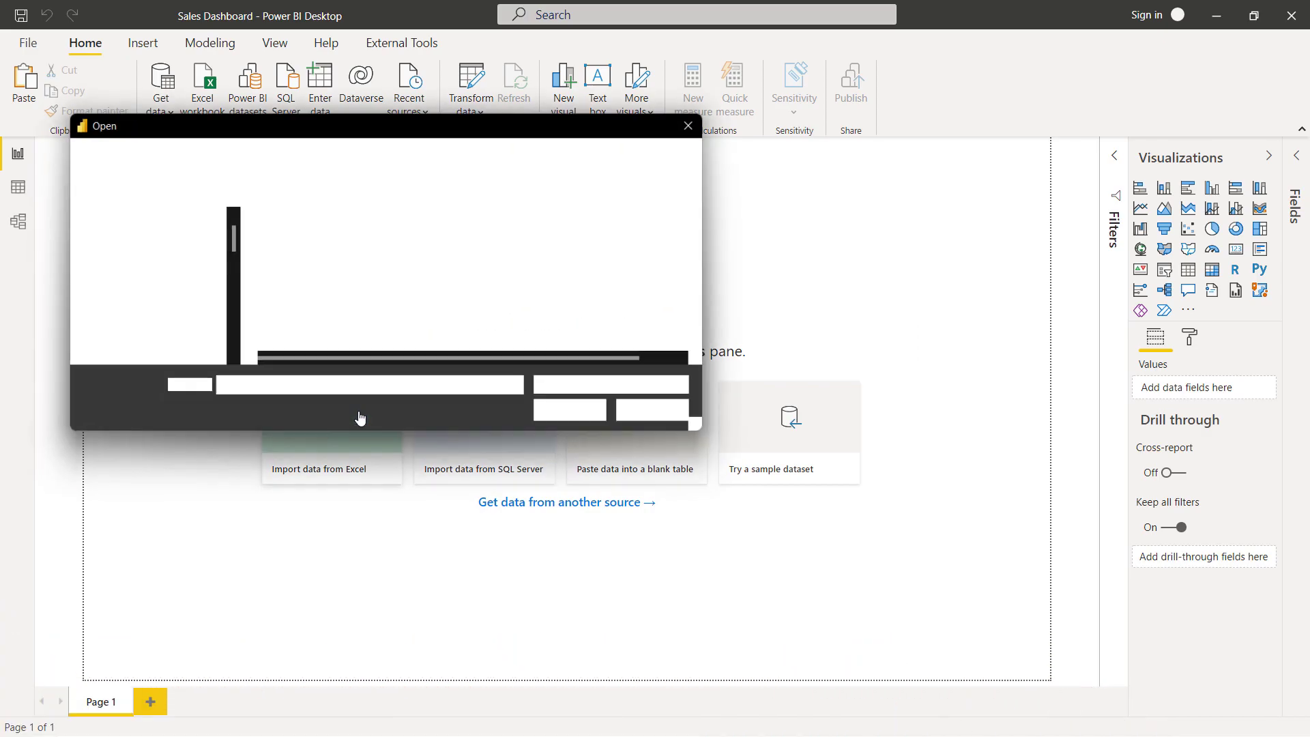
click(315, 243)
click(584, 415)
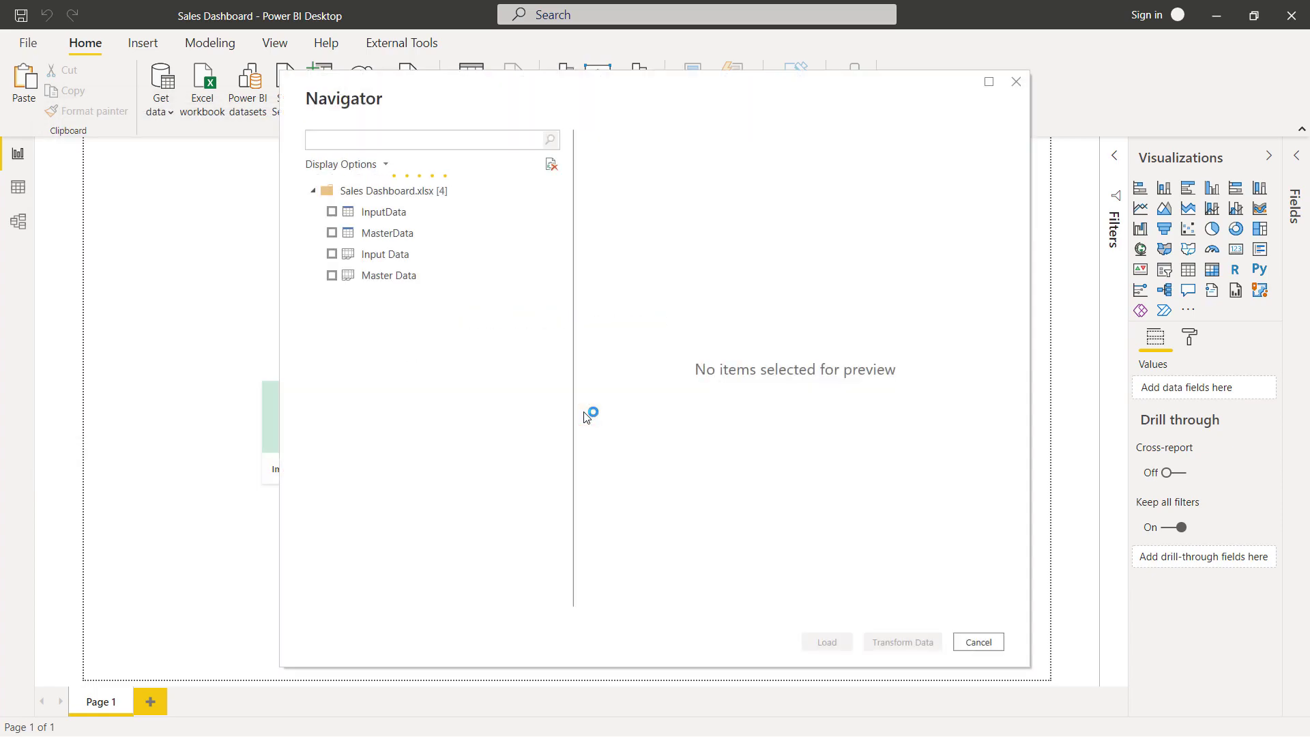
click(332, 213)
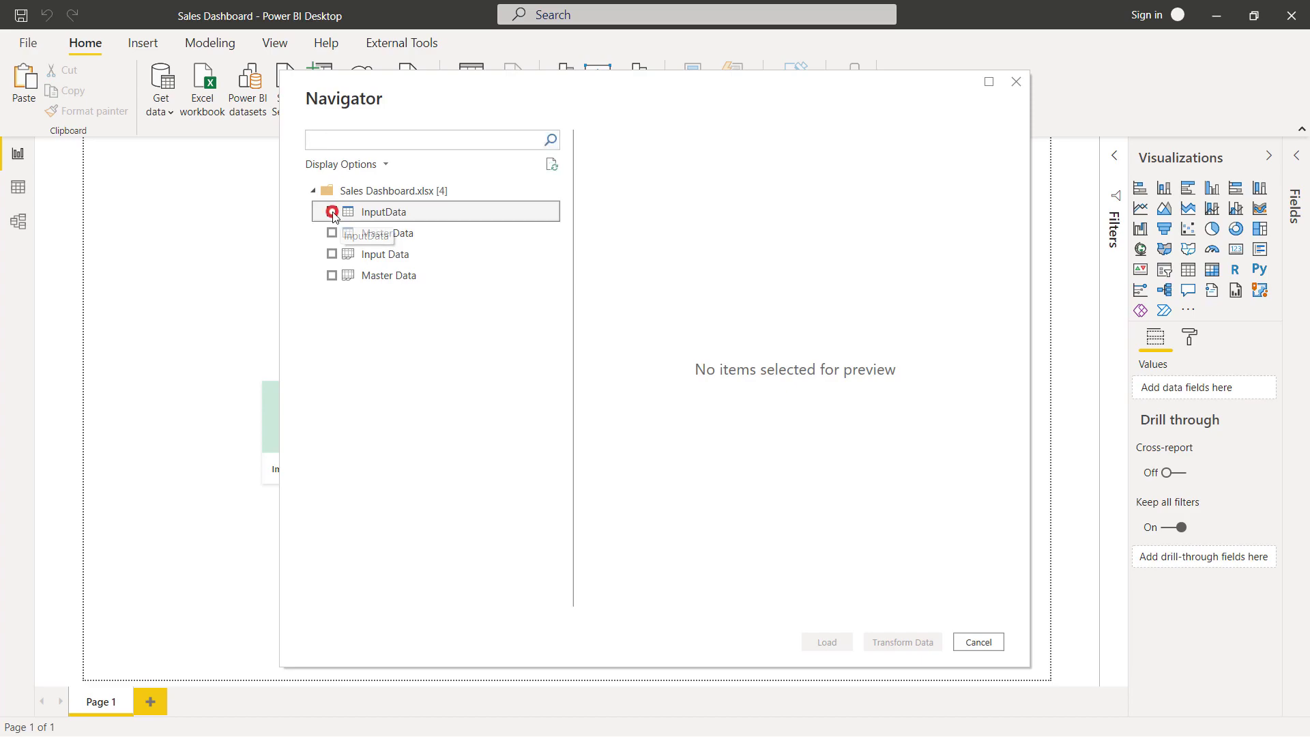
click(332, 233)
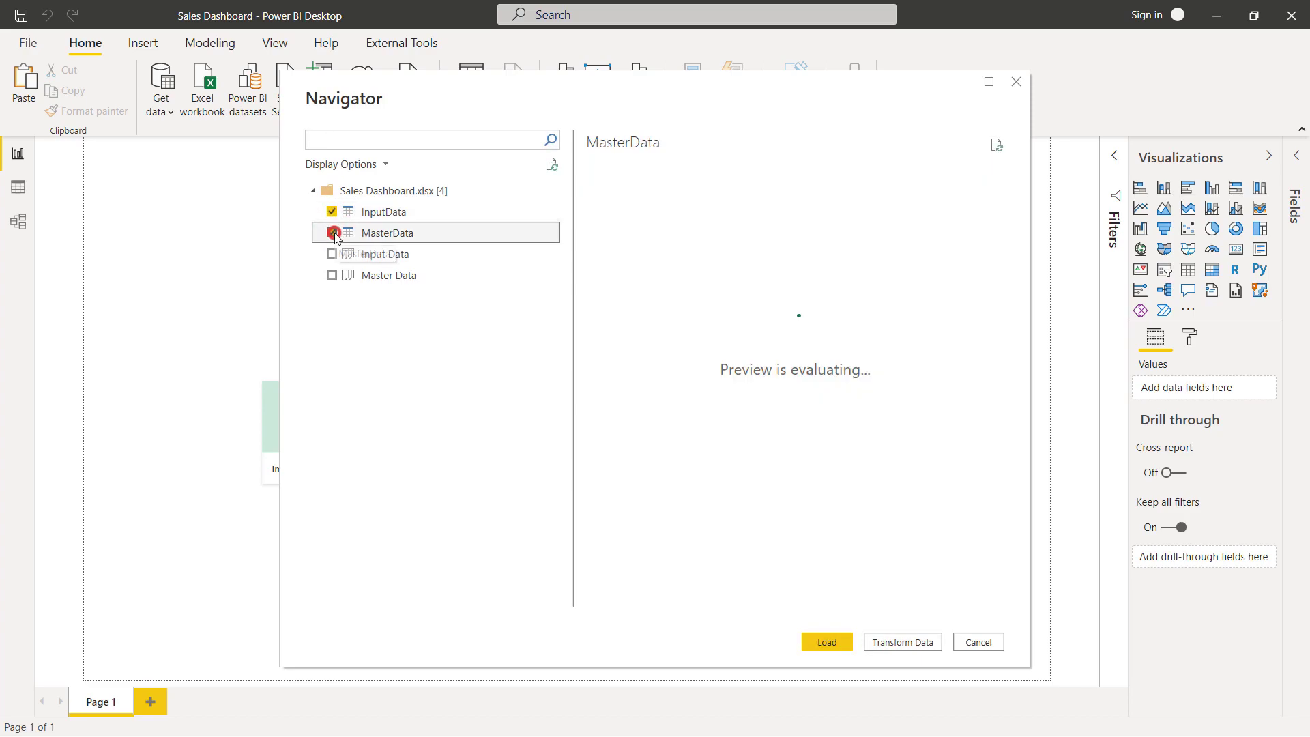
click(825, 643)
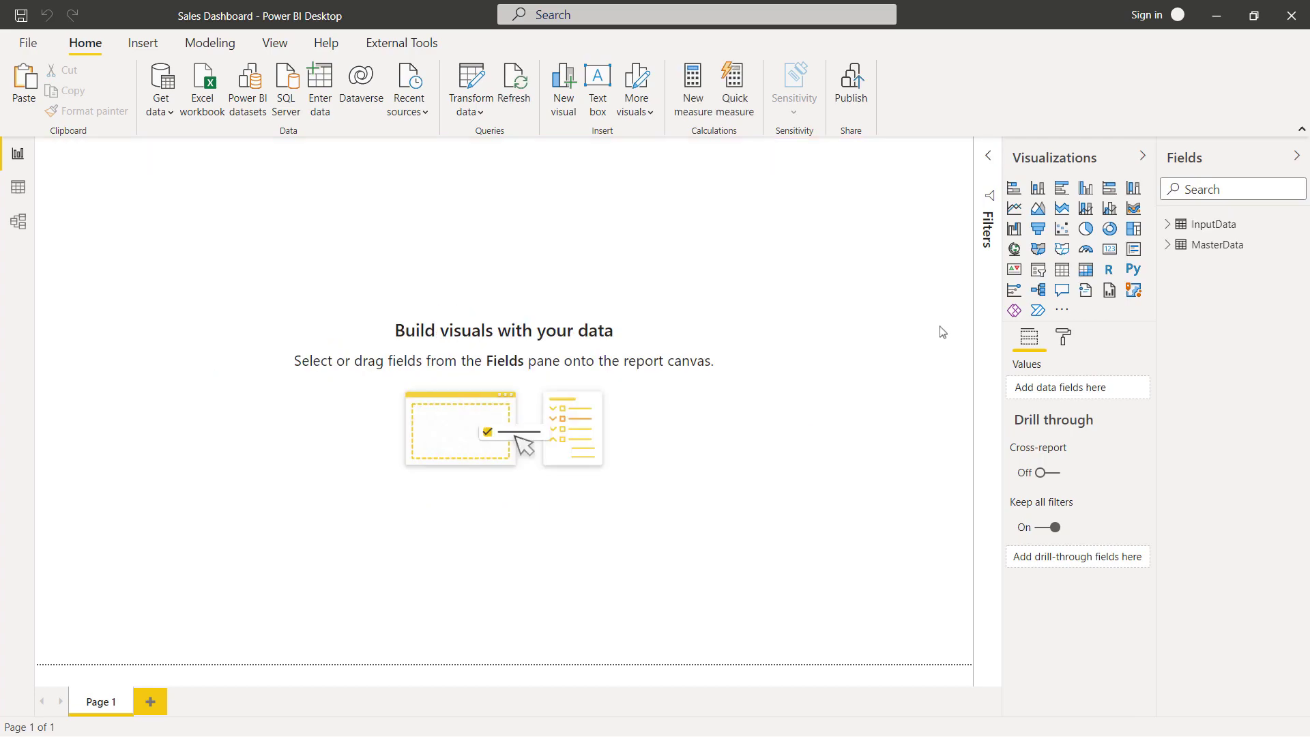
Inspect the fields and rows of the imported MasterData and InputData tables
click(1212, 228)
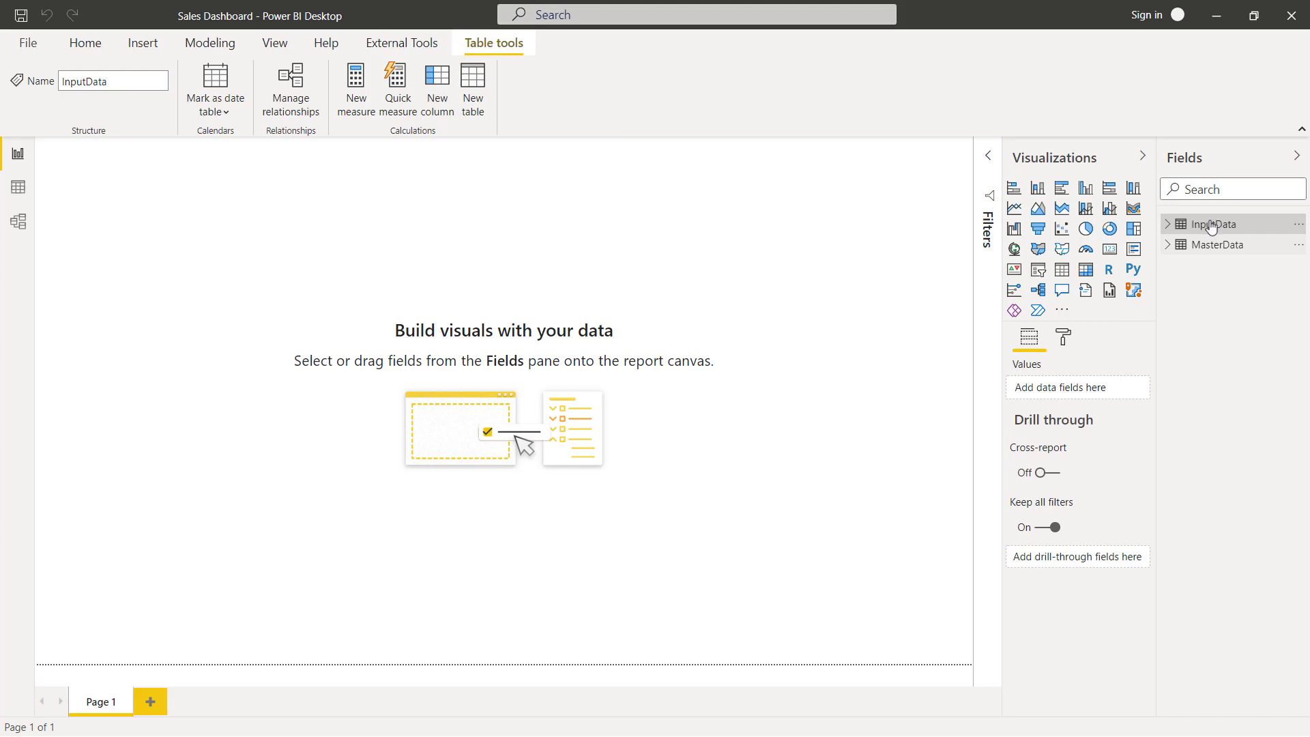
click(1170, 244)
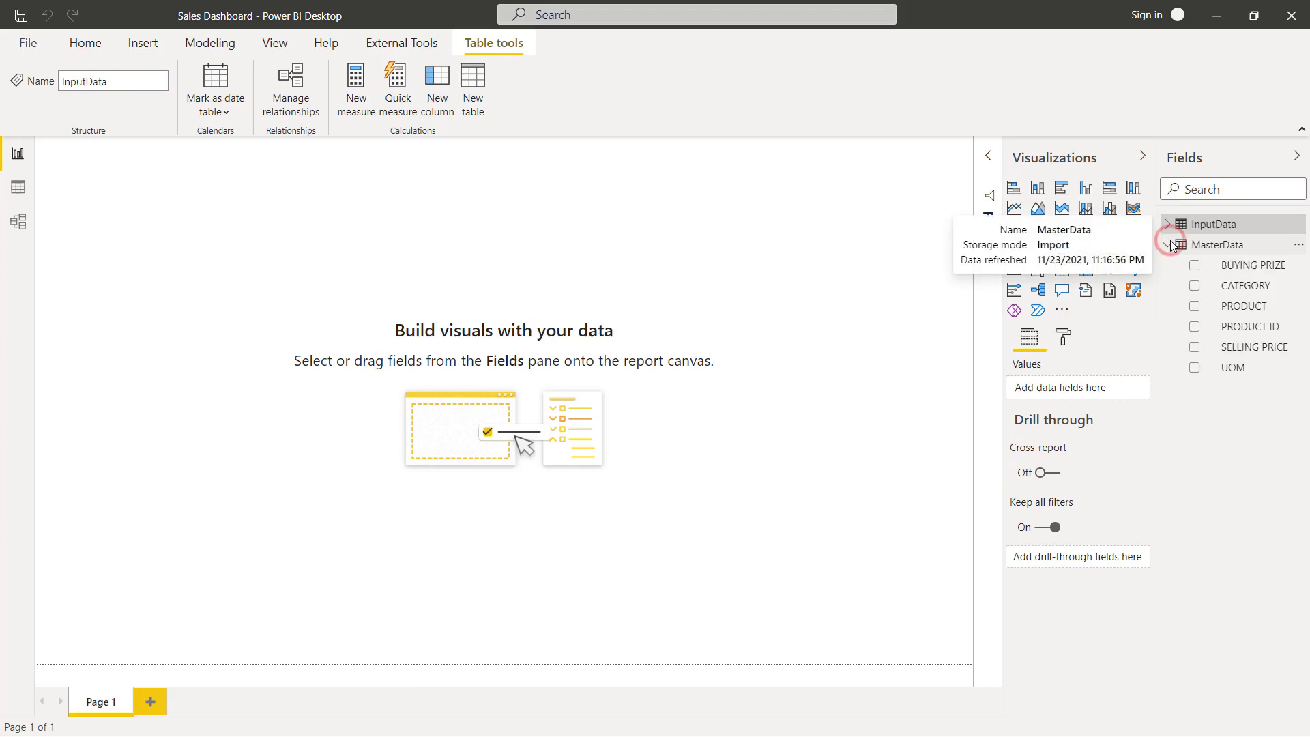
click(17, 189)
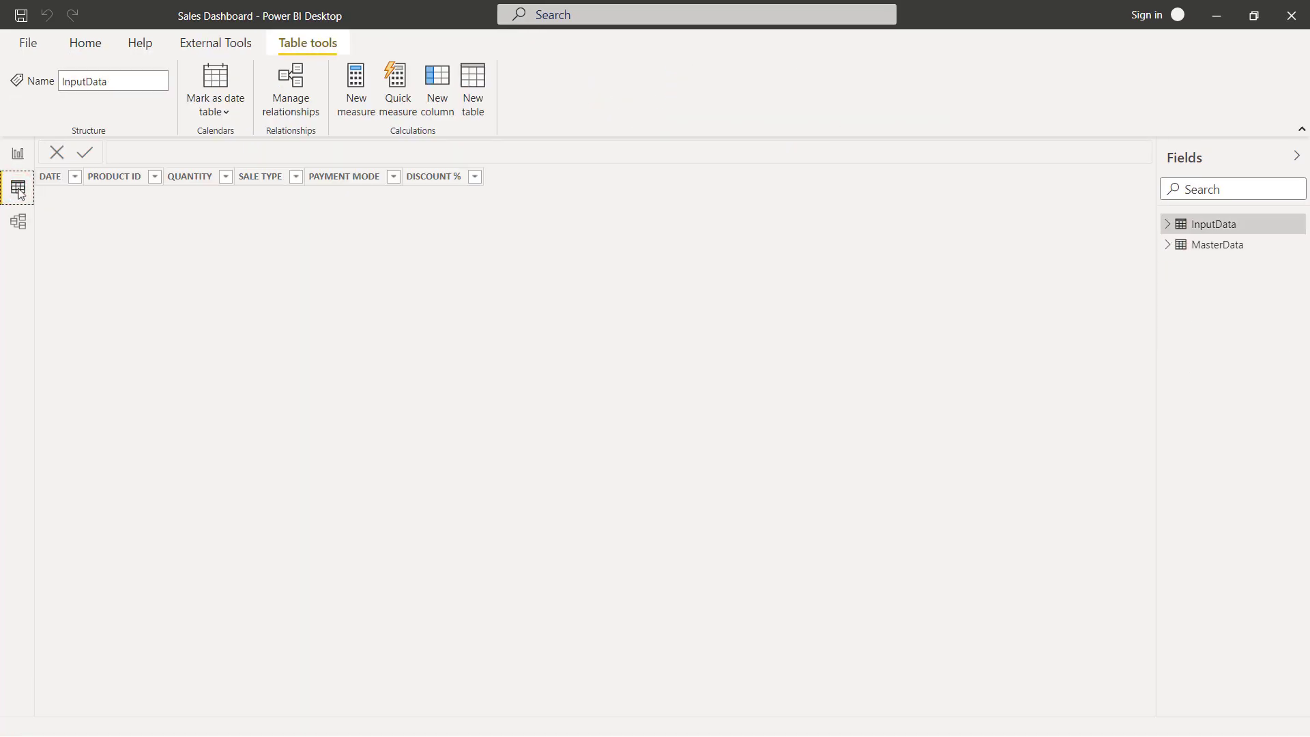
click(1202, 244)
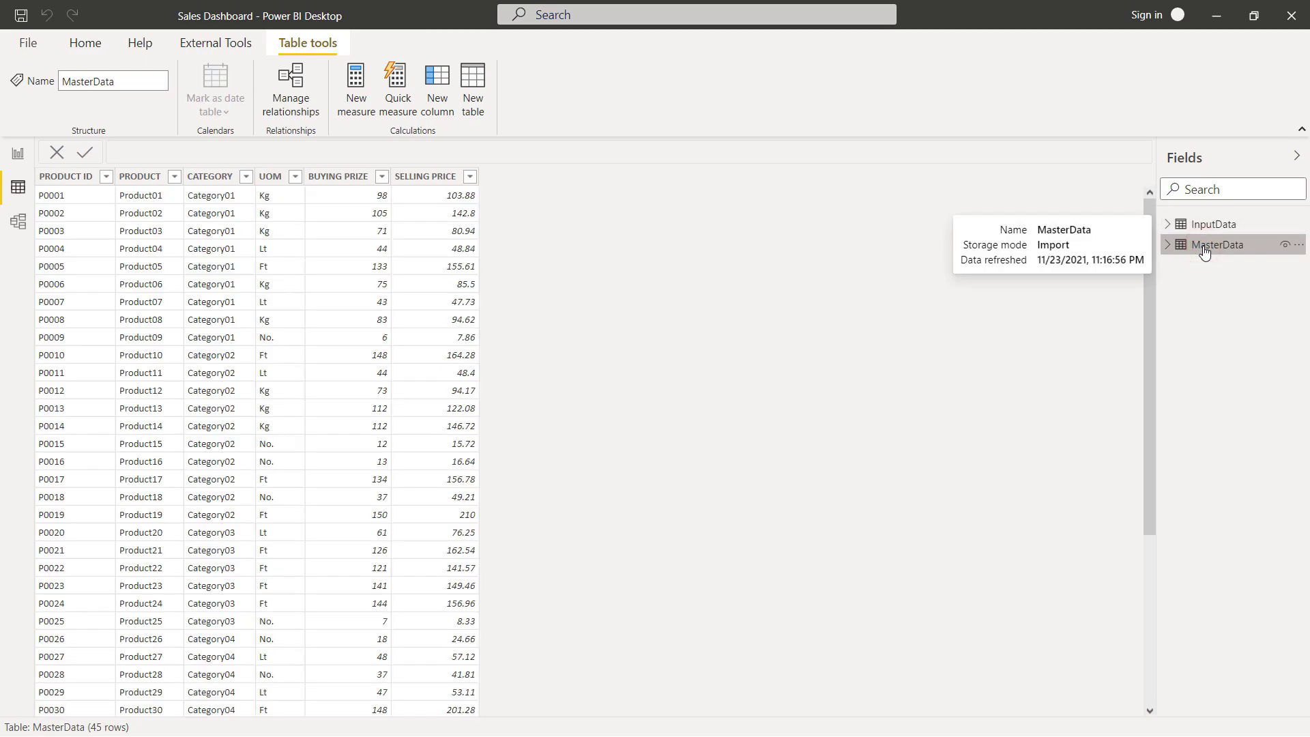
click(1213, 226)
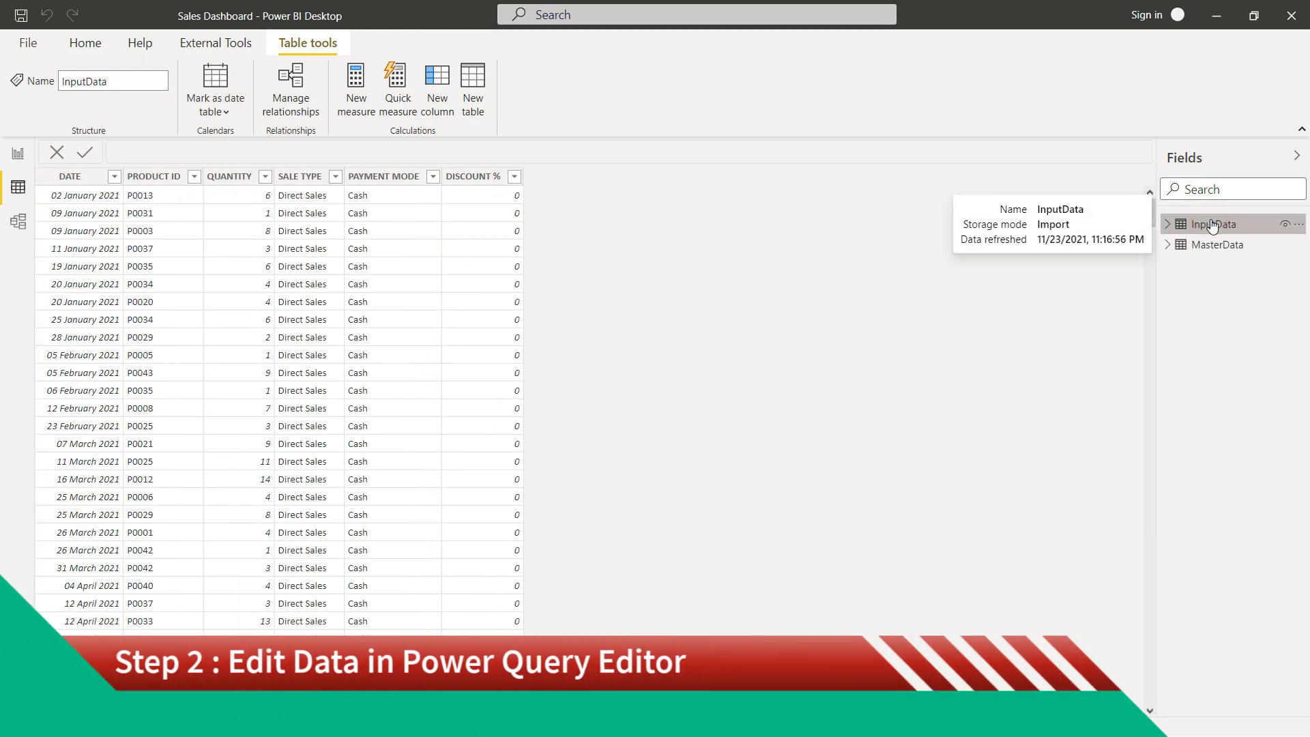
Open the InputData query in Power Query Editor and add a Day column extracted from DATE
click(1298, 225)
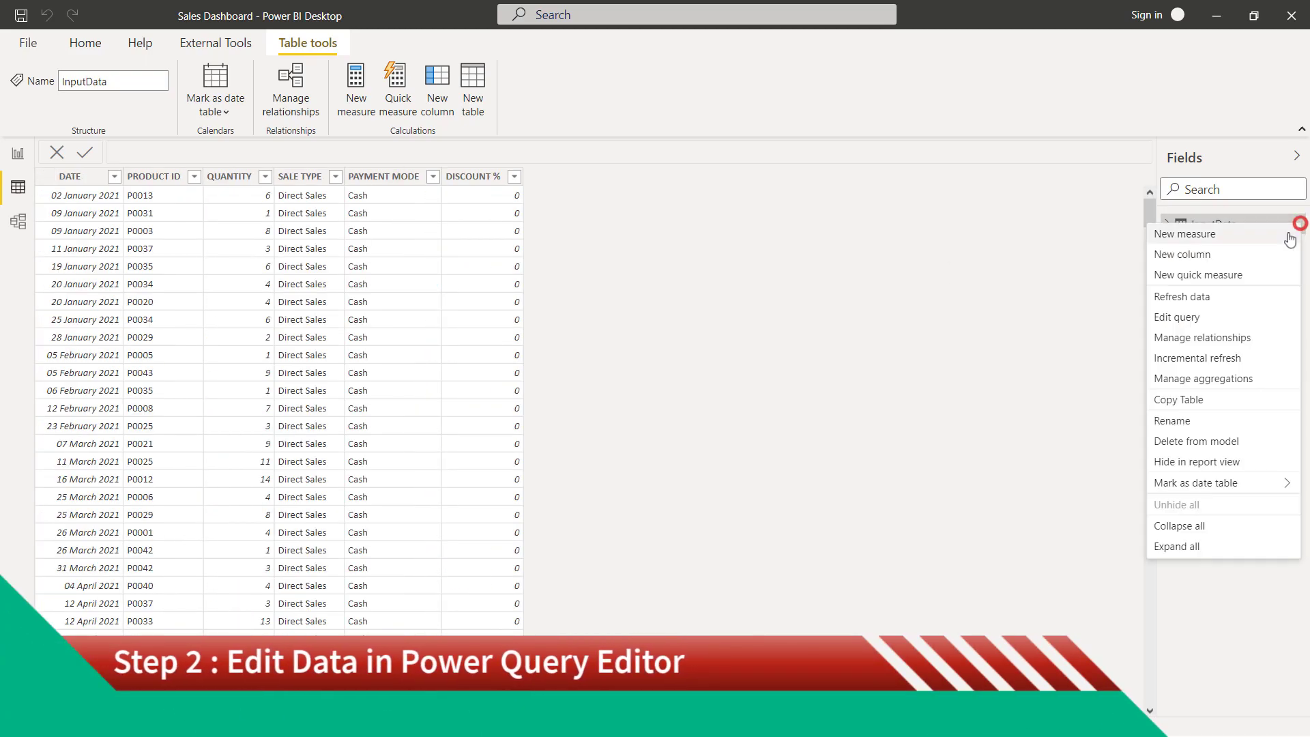
click(1183, 316)
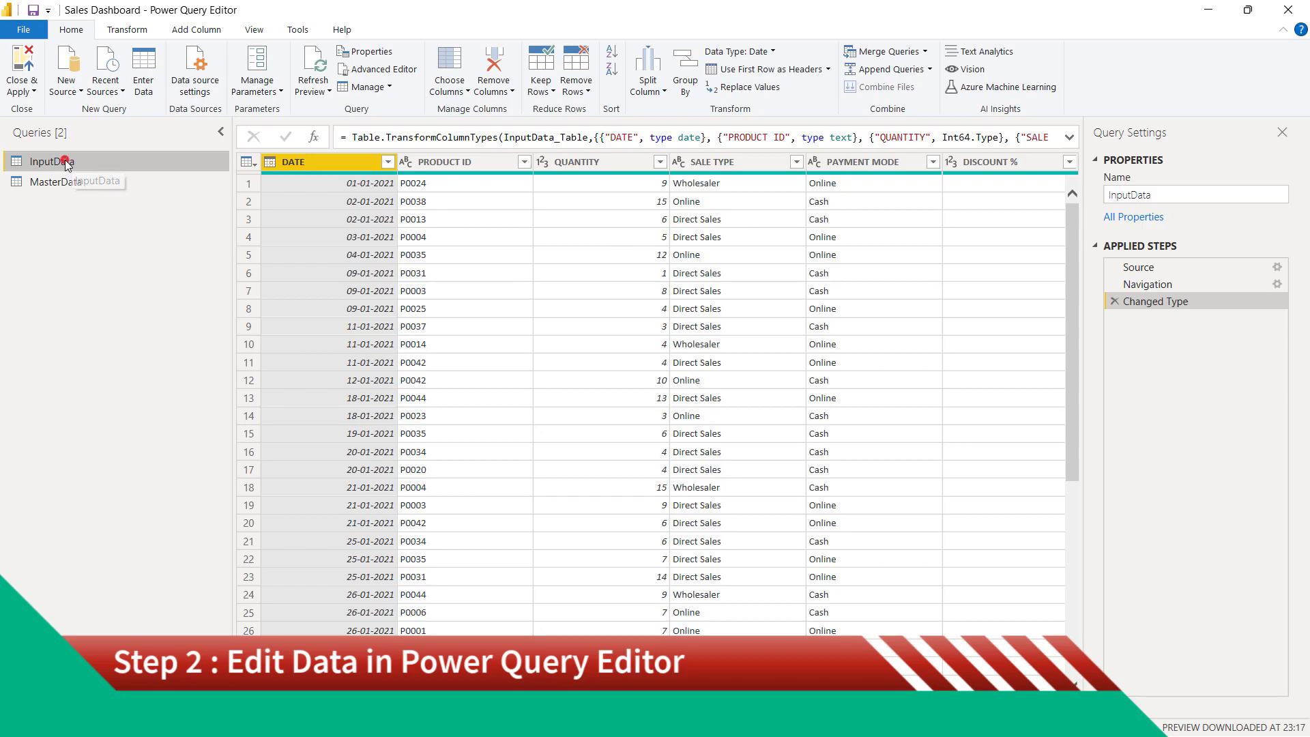
click(198, 30)
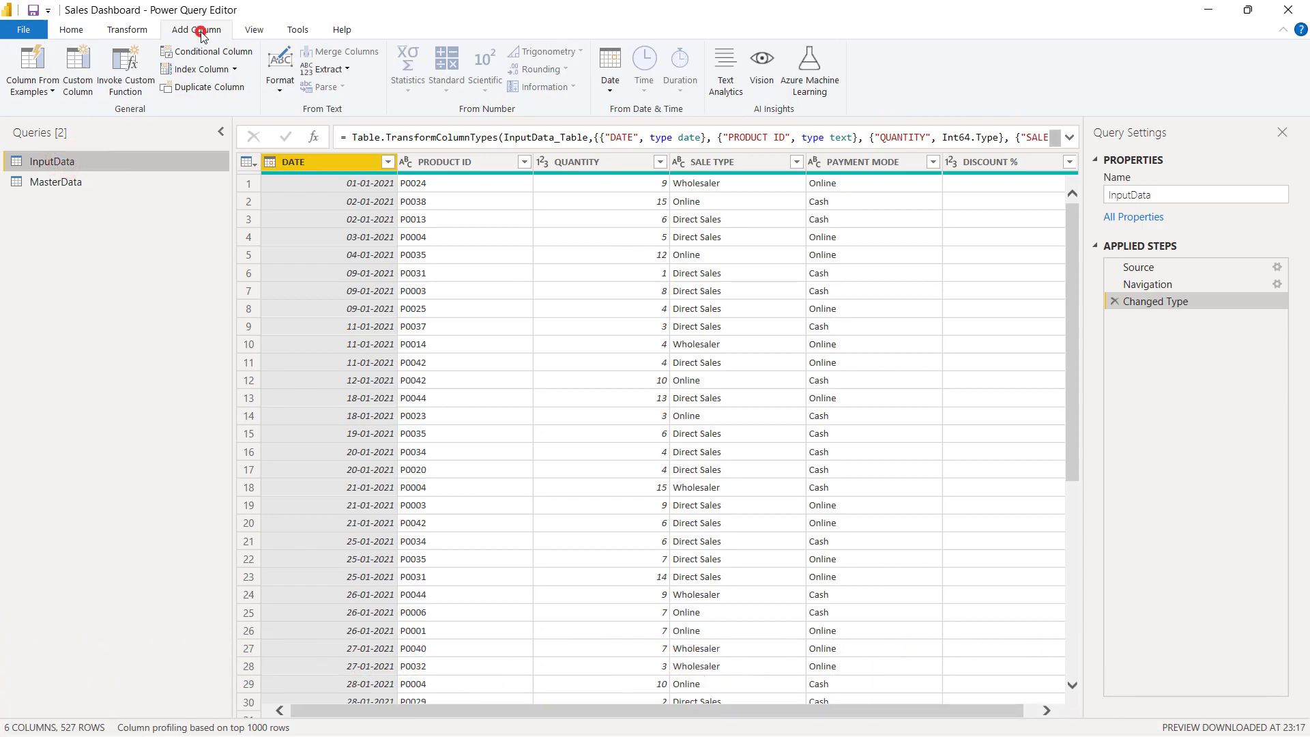
click(618, 93)
mouse_move(724, 238)
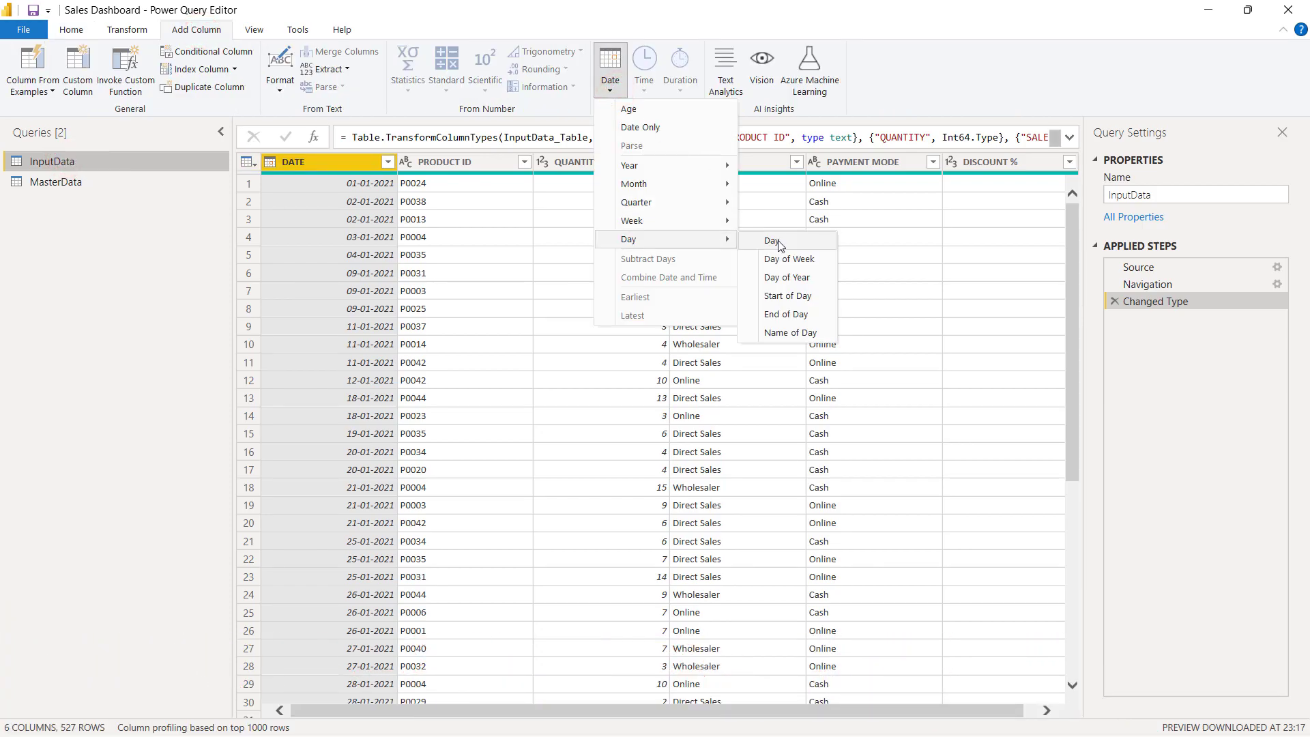
click(777, 241)
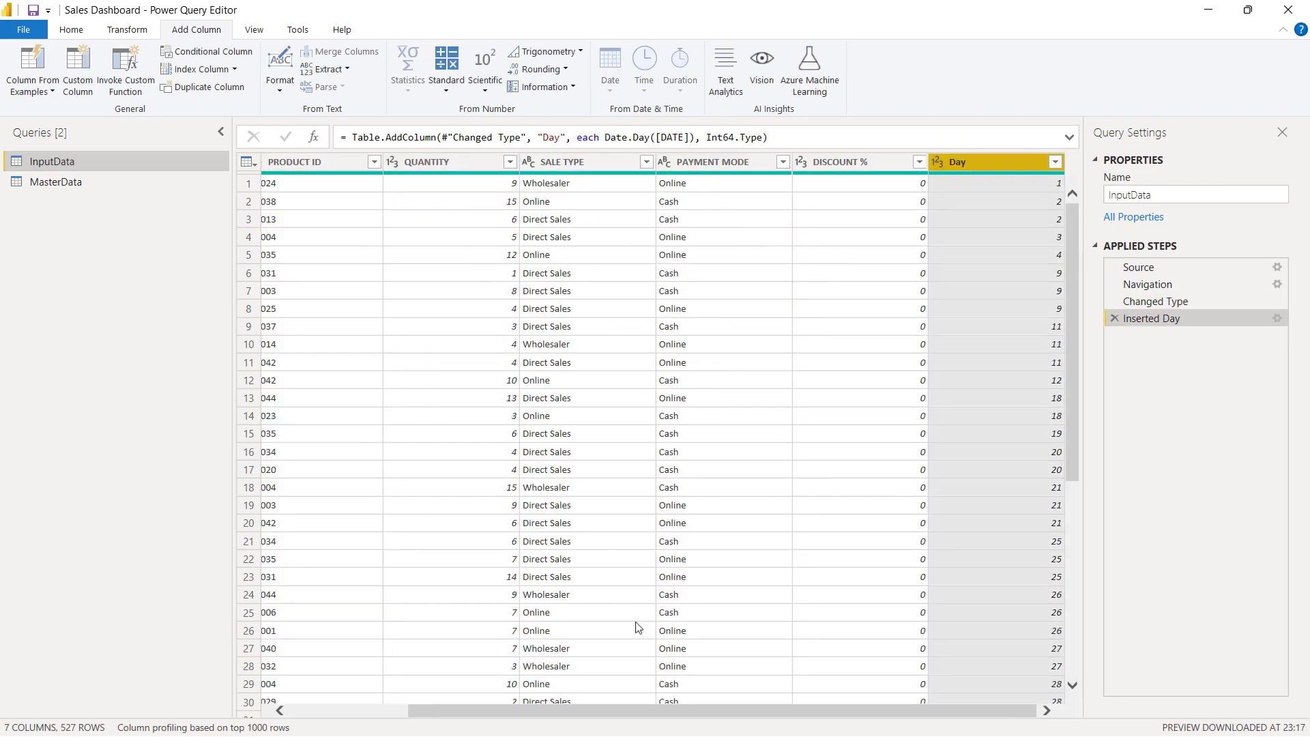
Add a Year column extracted from the DATE column of InputData
scroll(677, 713, left, 5)
click(325, 165)
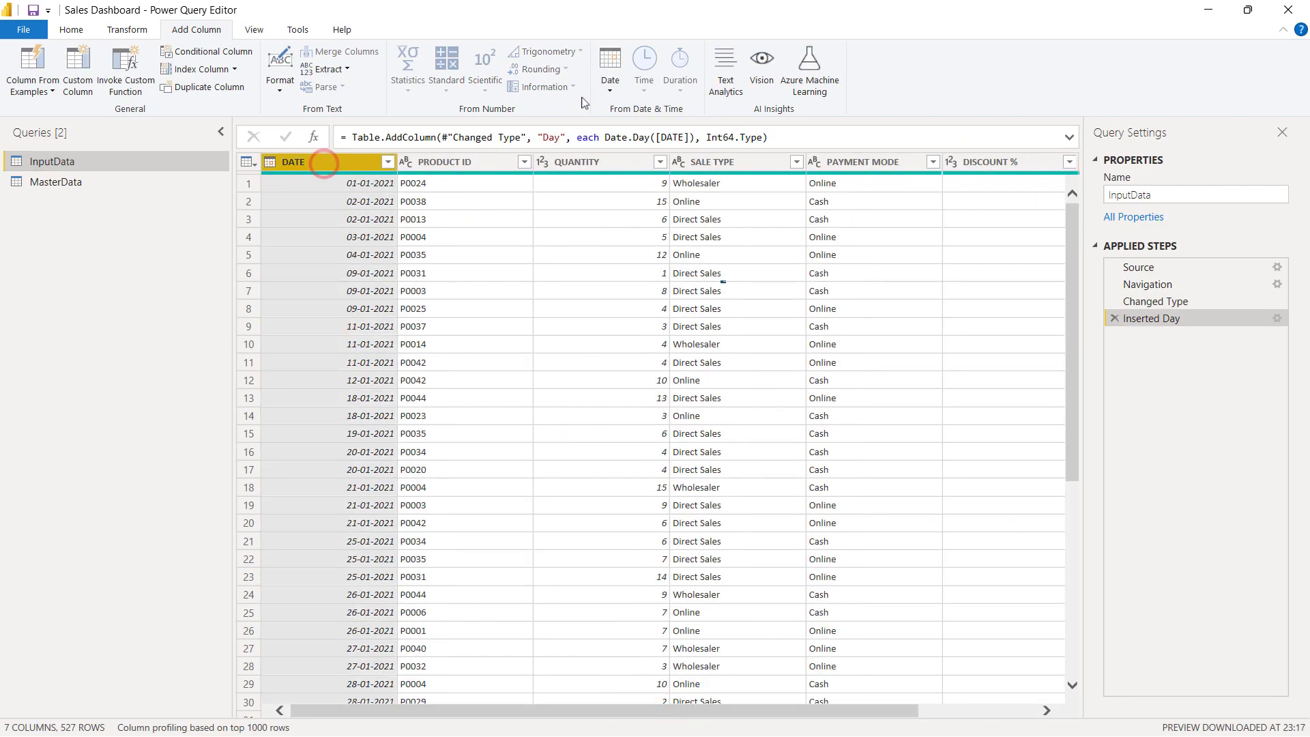
click(611, 88)
mouse_move(634, 165)
click(785, 167)
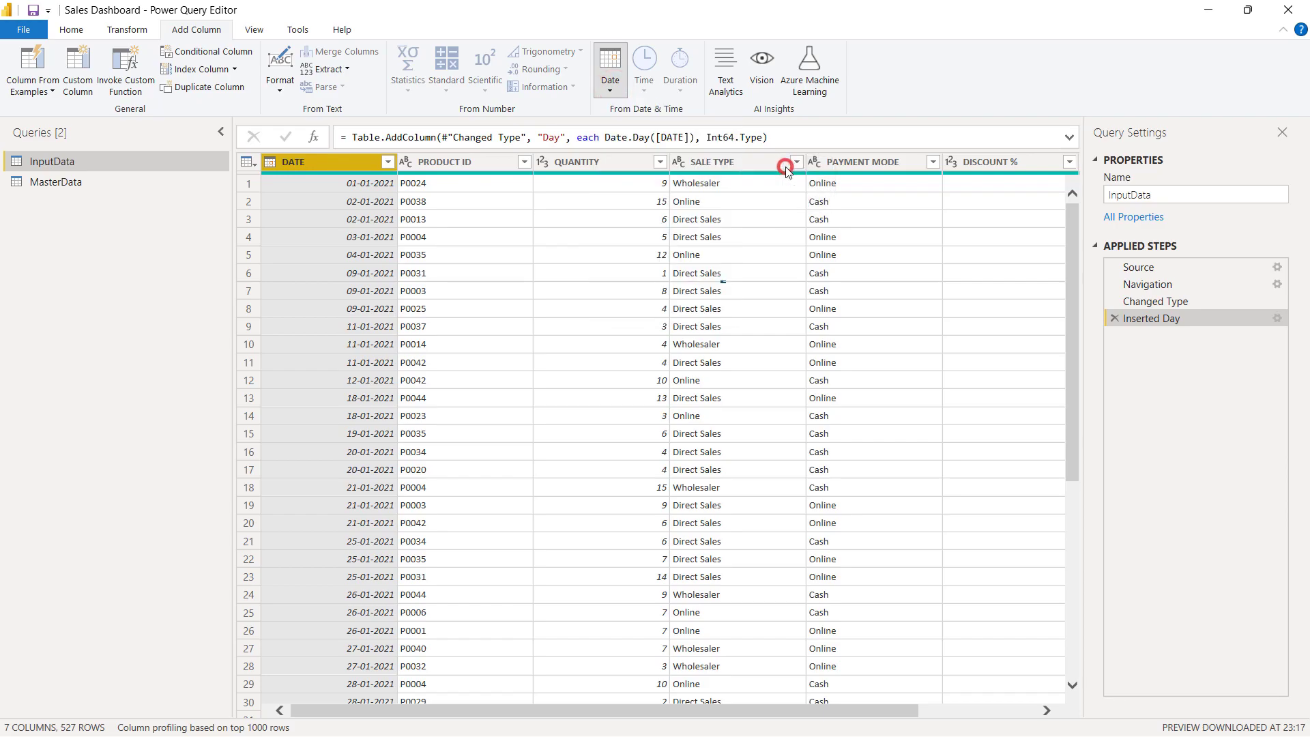
drag(699, 712, 691, 715)
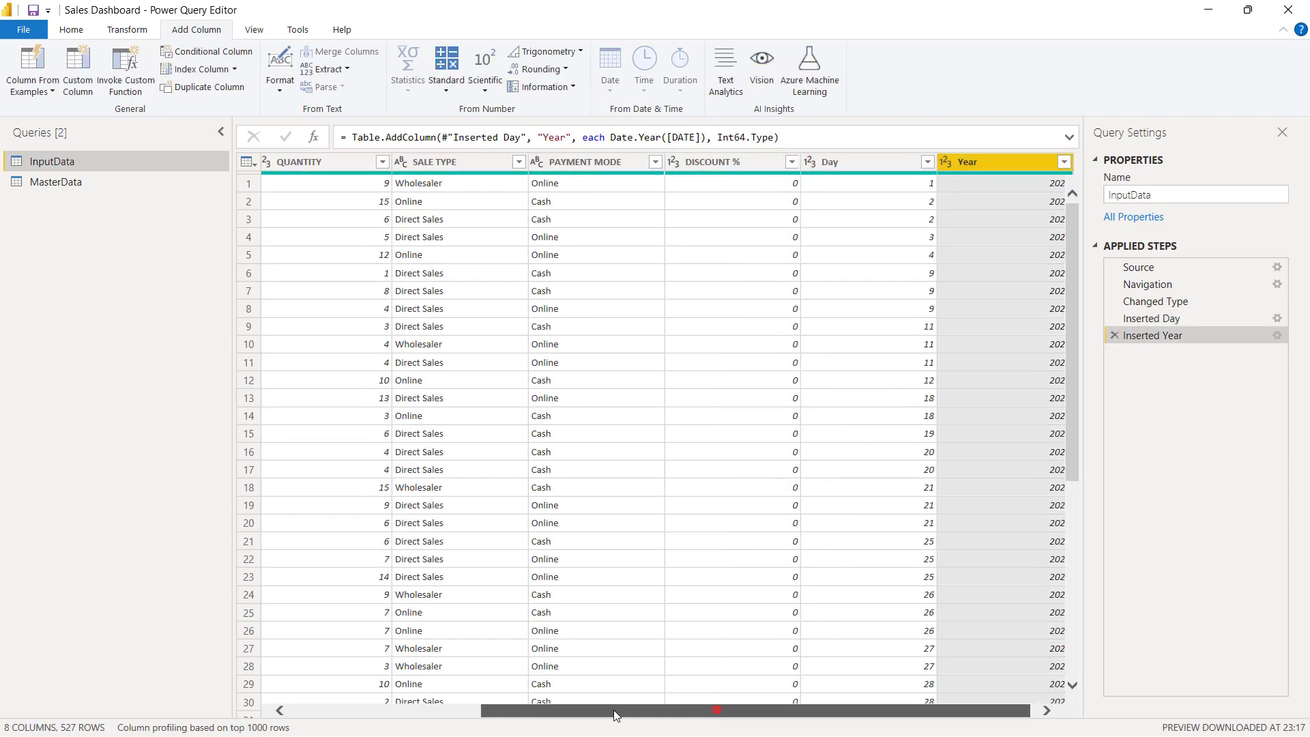
Add a Month number column extracted from the DATE column of InputData
scroll(692, 715, left, 5)
click(316, 162)
click(611, 88)
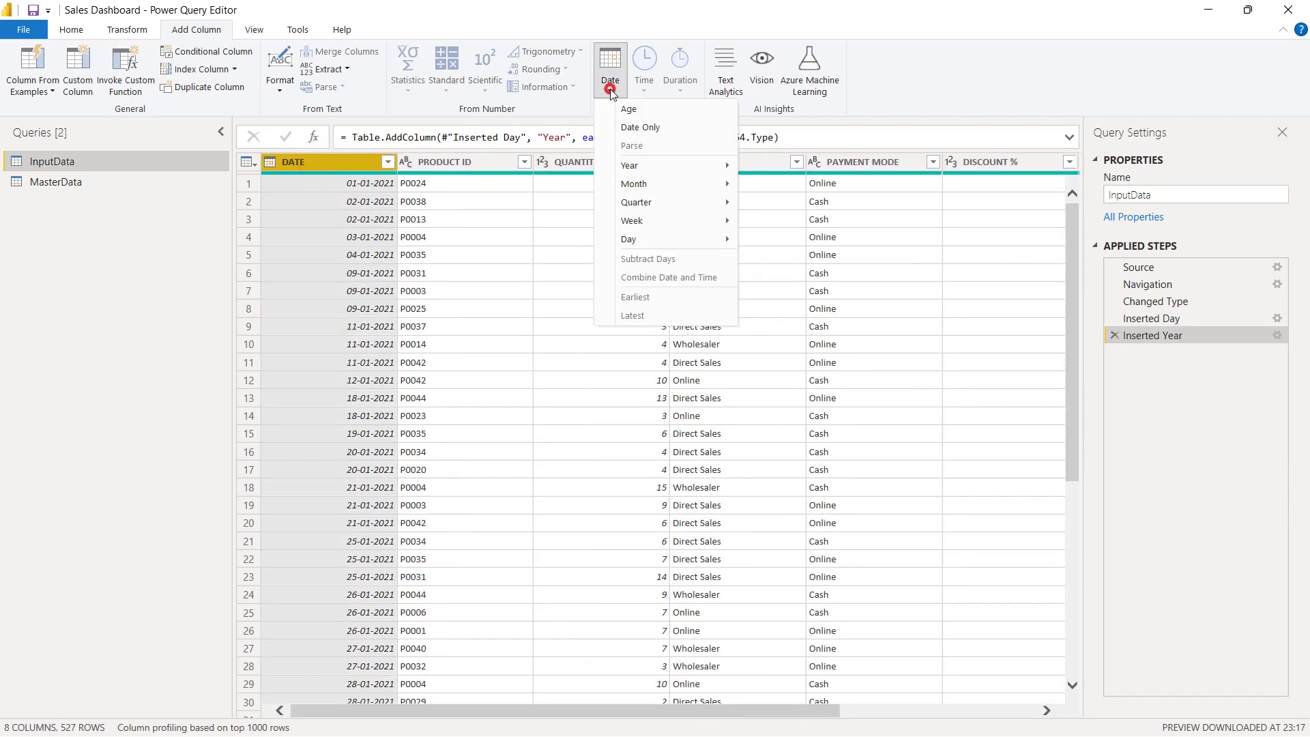
mouse_move(656, 184)
click(805, 186)
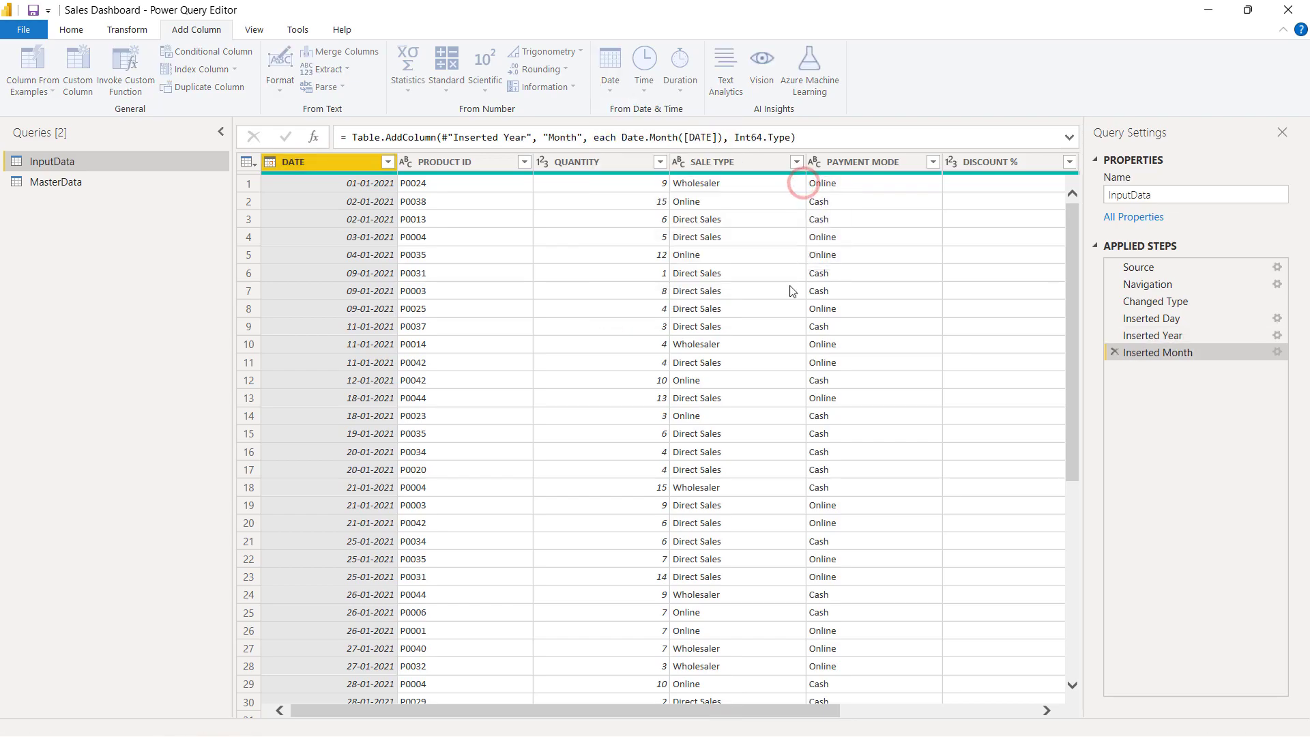
Add a Month Name column derived from the DATE column of InputData
drag(730, 713, 309, 464)
click(299, 164)
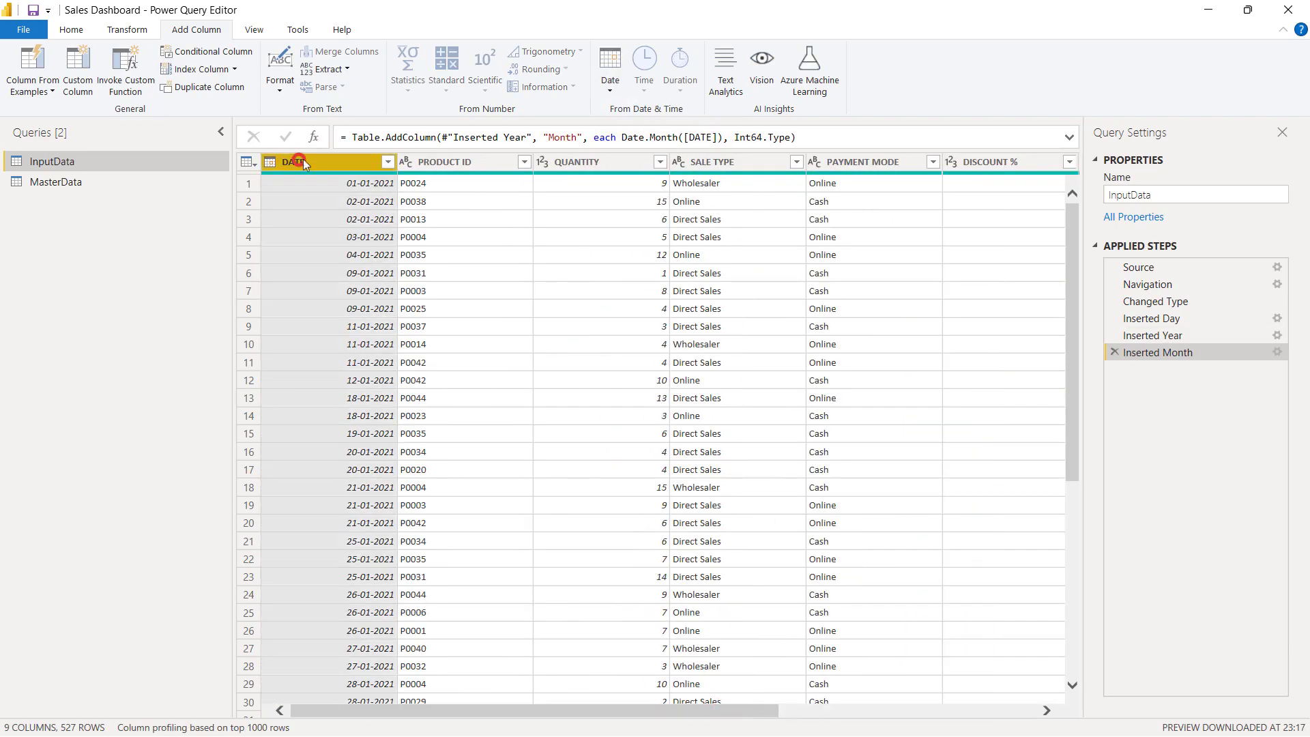
click(611, 80)
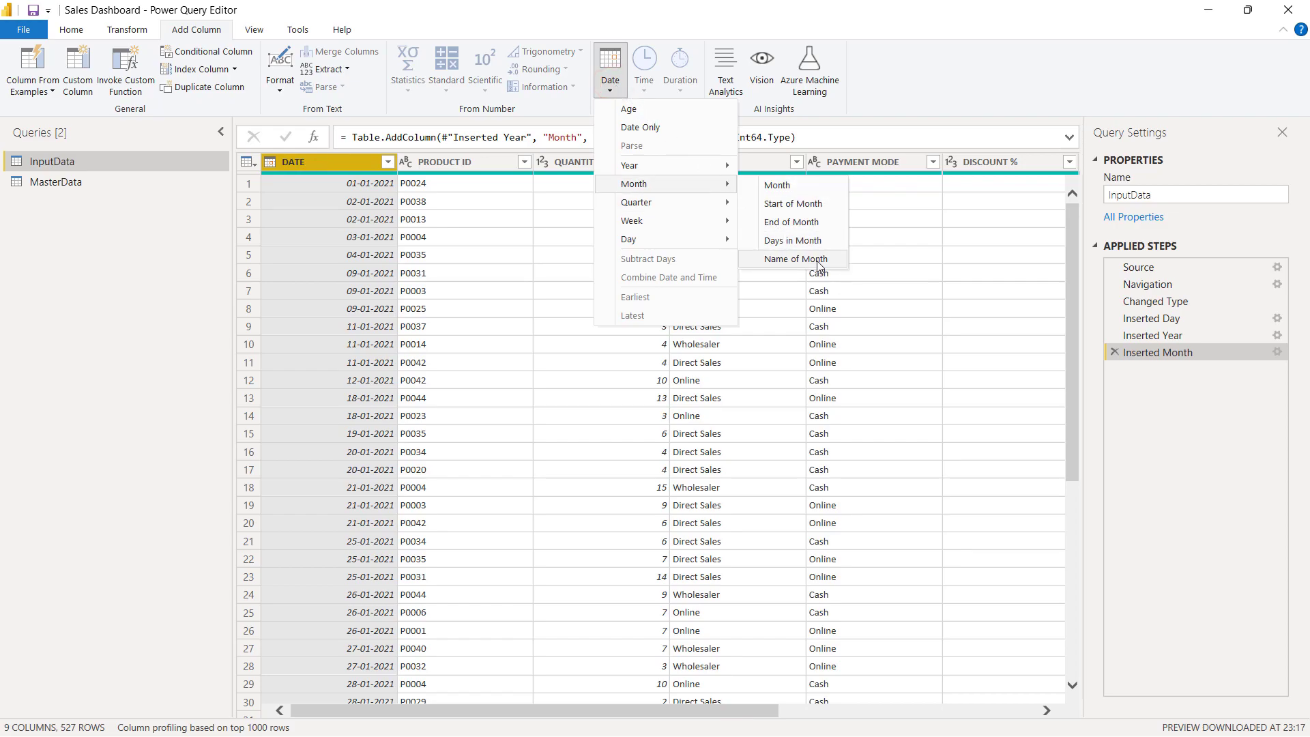
click(819, 264)
drag(490, 710, 912, 715)
Shorten the Month Name column's values to their first 3 characters
click(1002, 161)
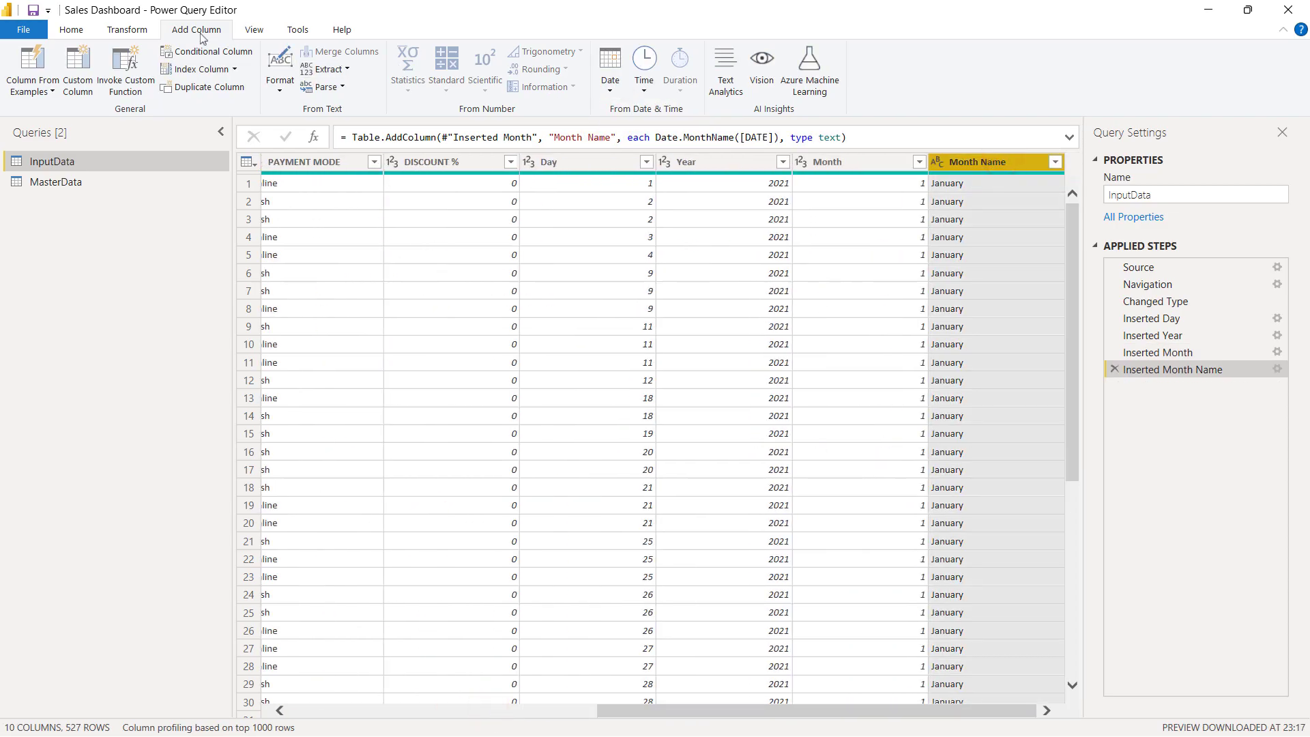
click(125, 29)
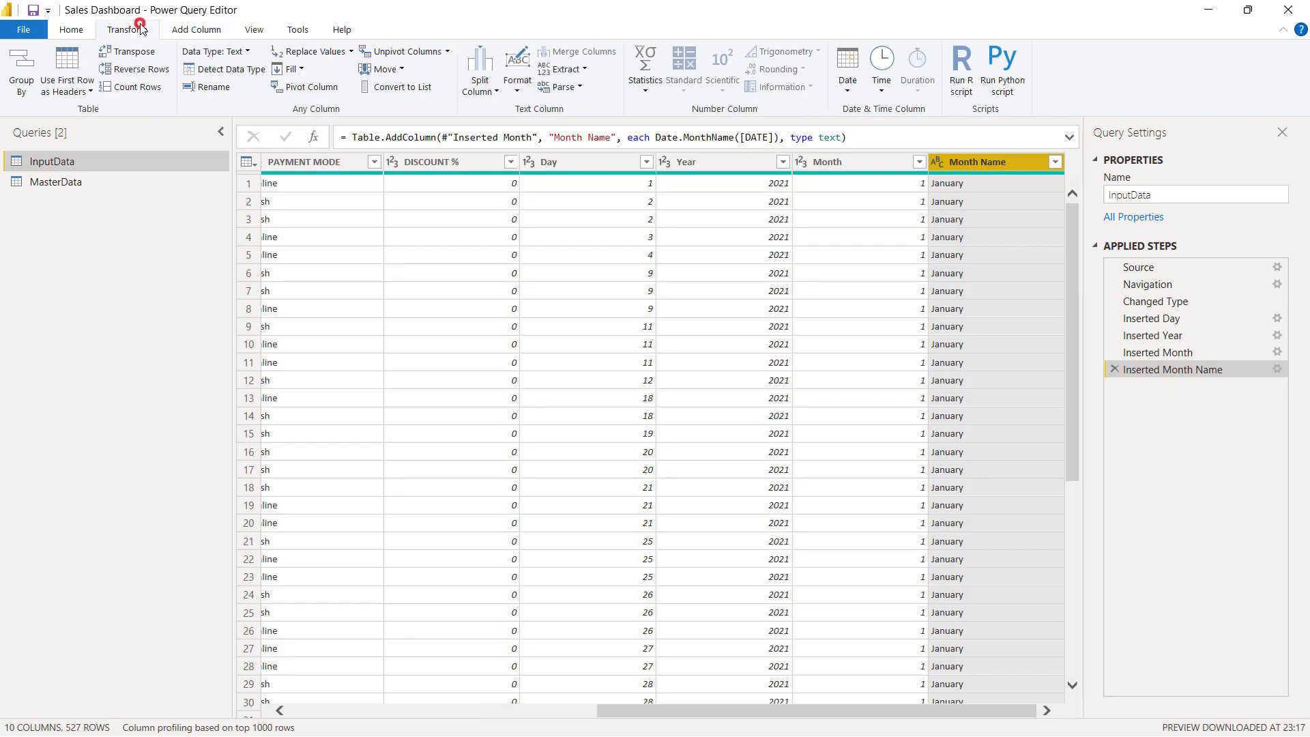
click(583, 70)
click(593, 108)
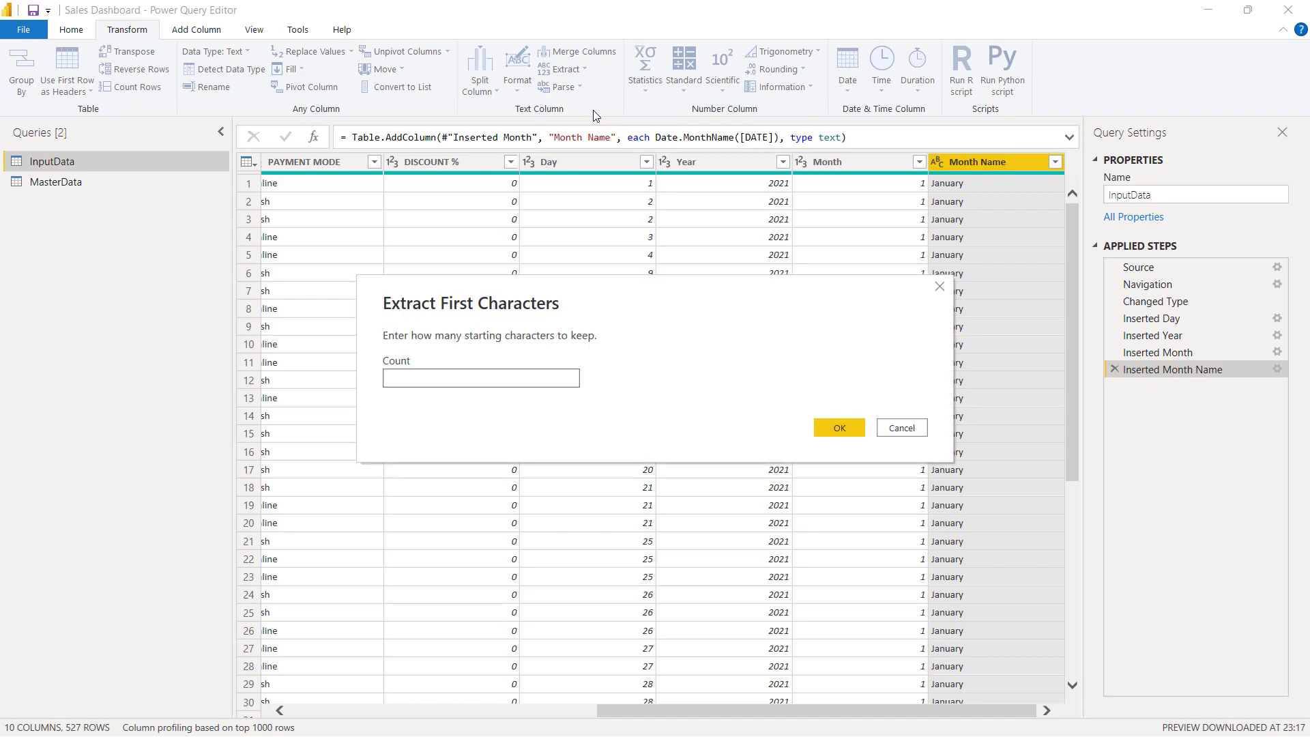
click(837, 426)
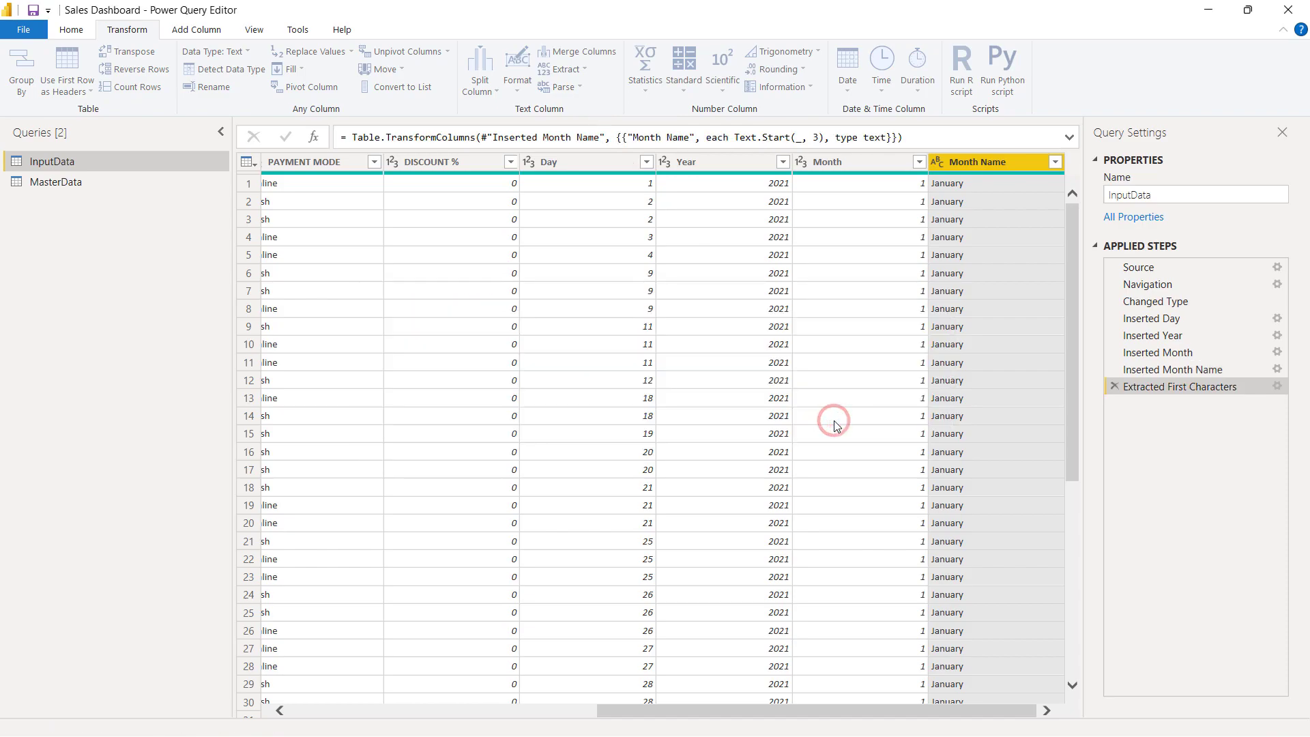
Merge the MasterData query into InputData by matching PRODUCT ID in both tables, using a Left Outer join
click(71, 28)
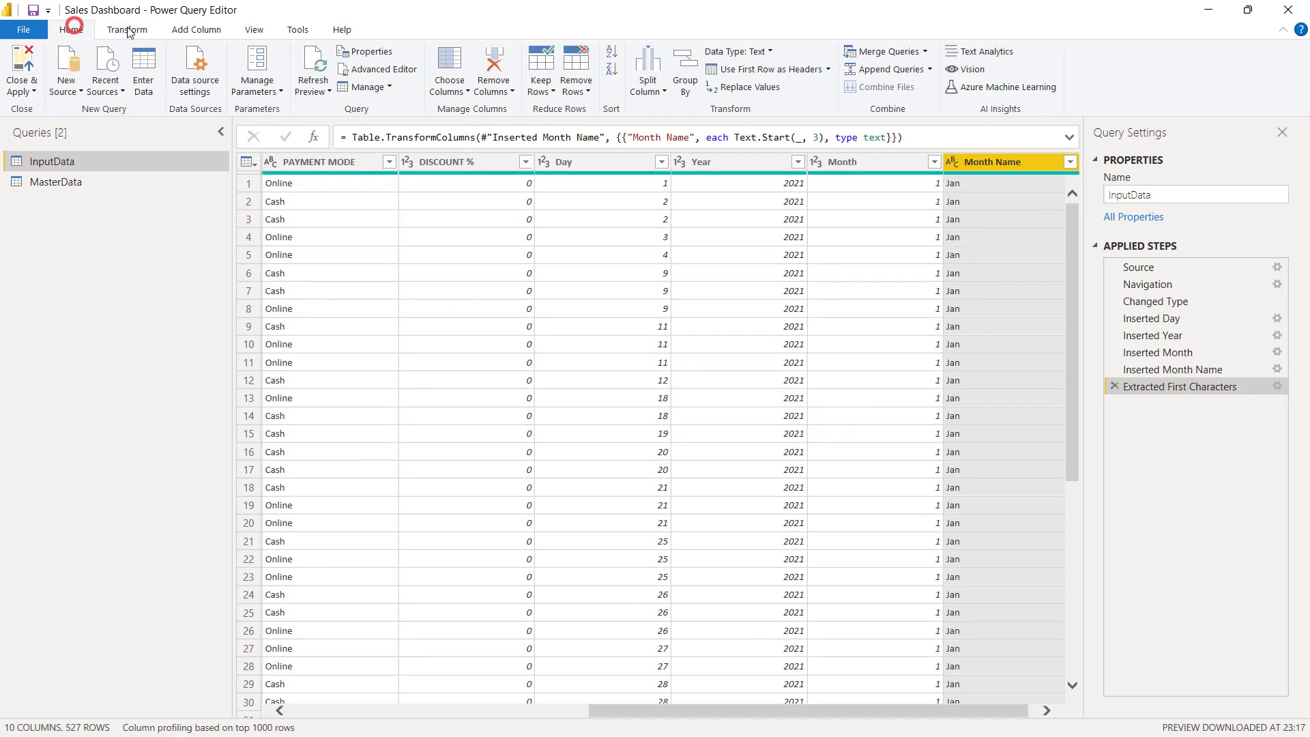
click(890, 51)
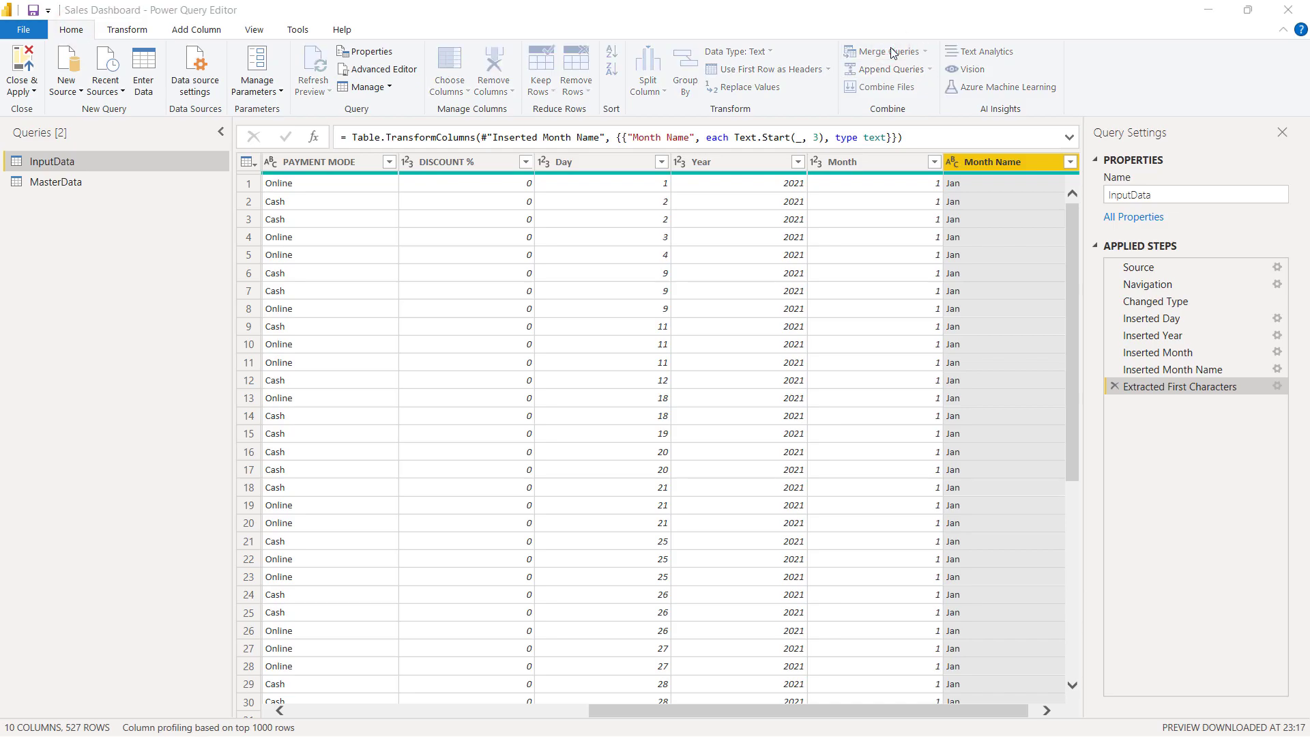
click(530, 350)
click(432, 383)
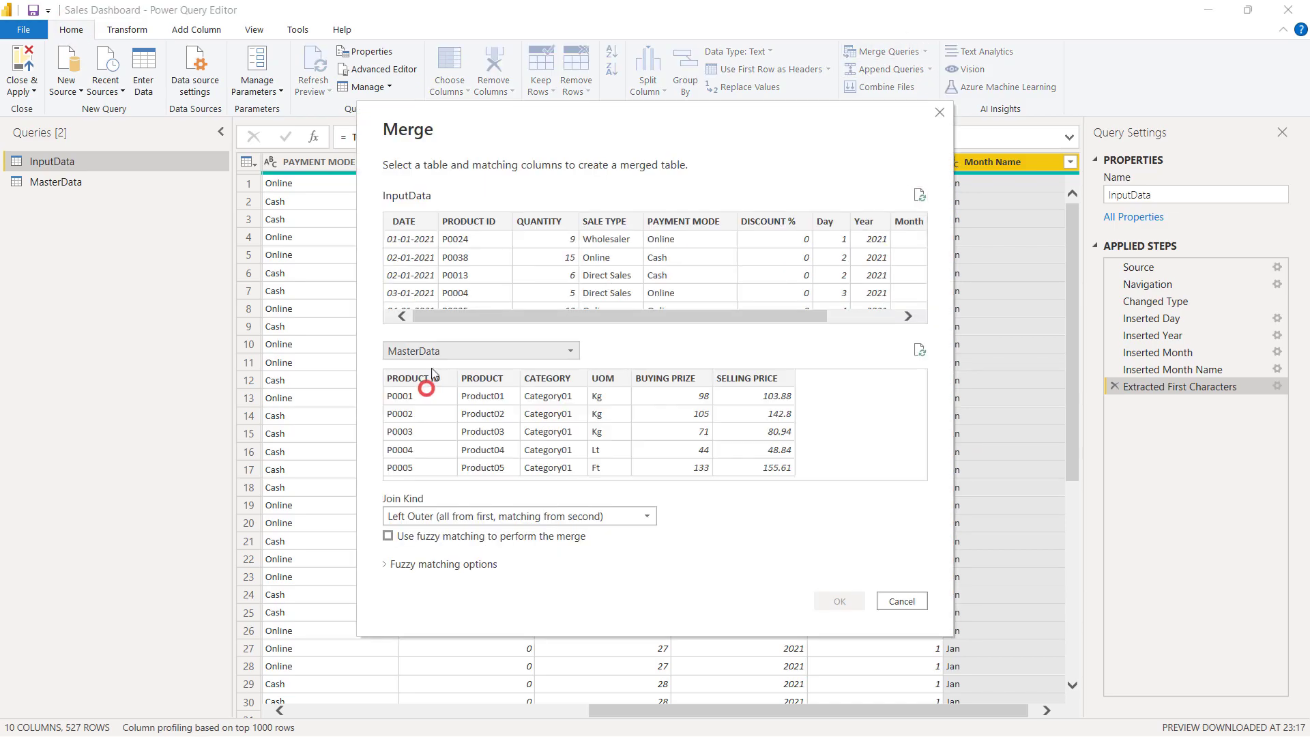
click(464, 222)
click(411, 378)
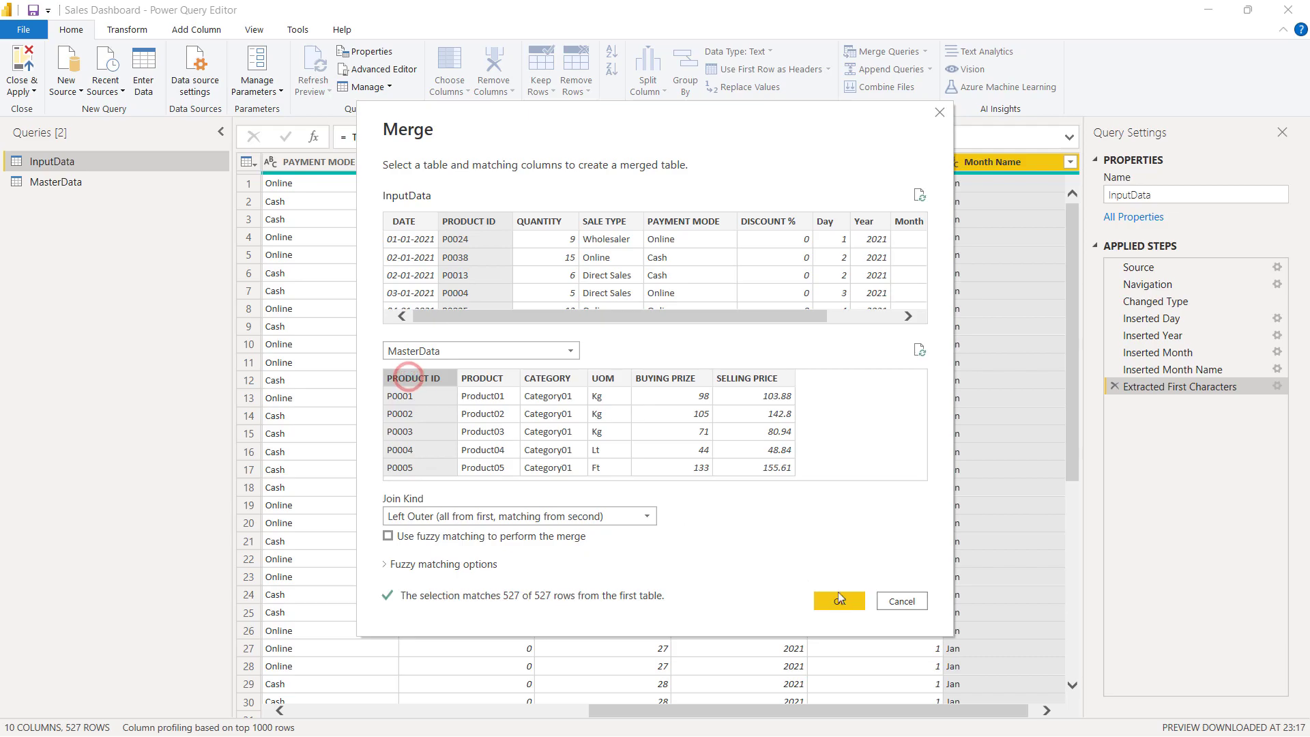
click(827, 596)
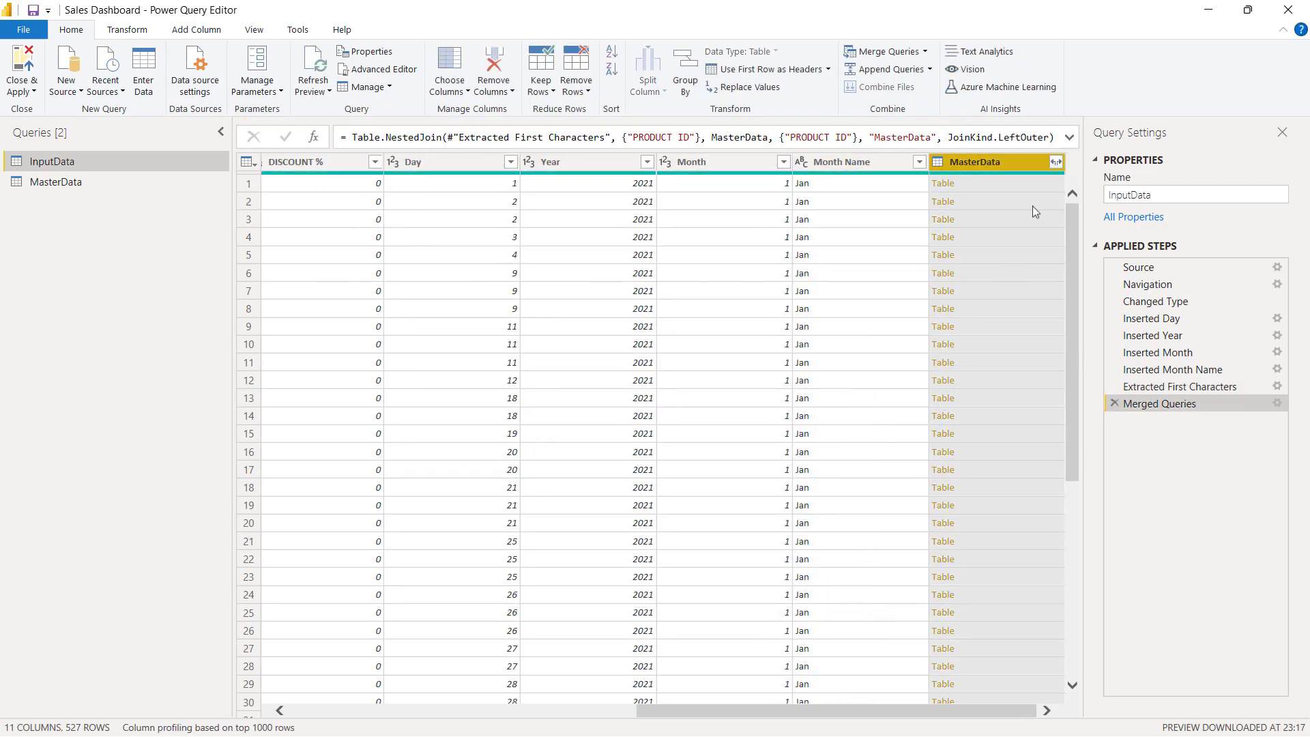
Expand the merged MasterData column into all its fields except PRODUCT ID, and close and apply the query changes
click(1056, 163)
click(808, 266)
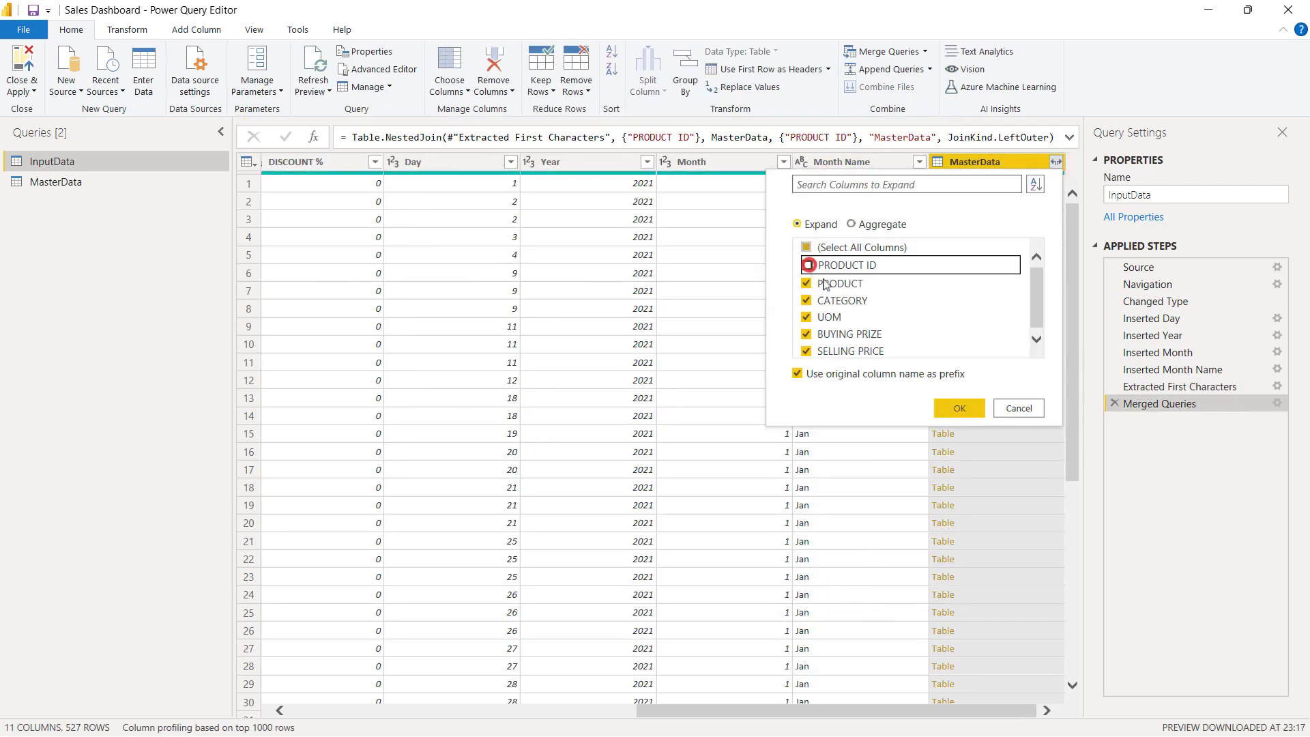
click(960, 409)
drag(723, 709, 430, 707)
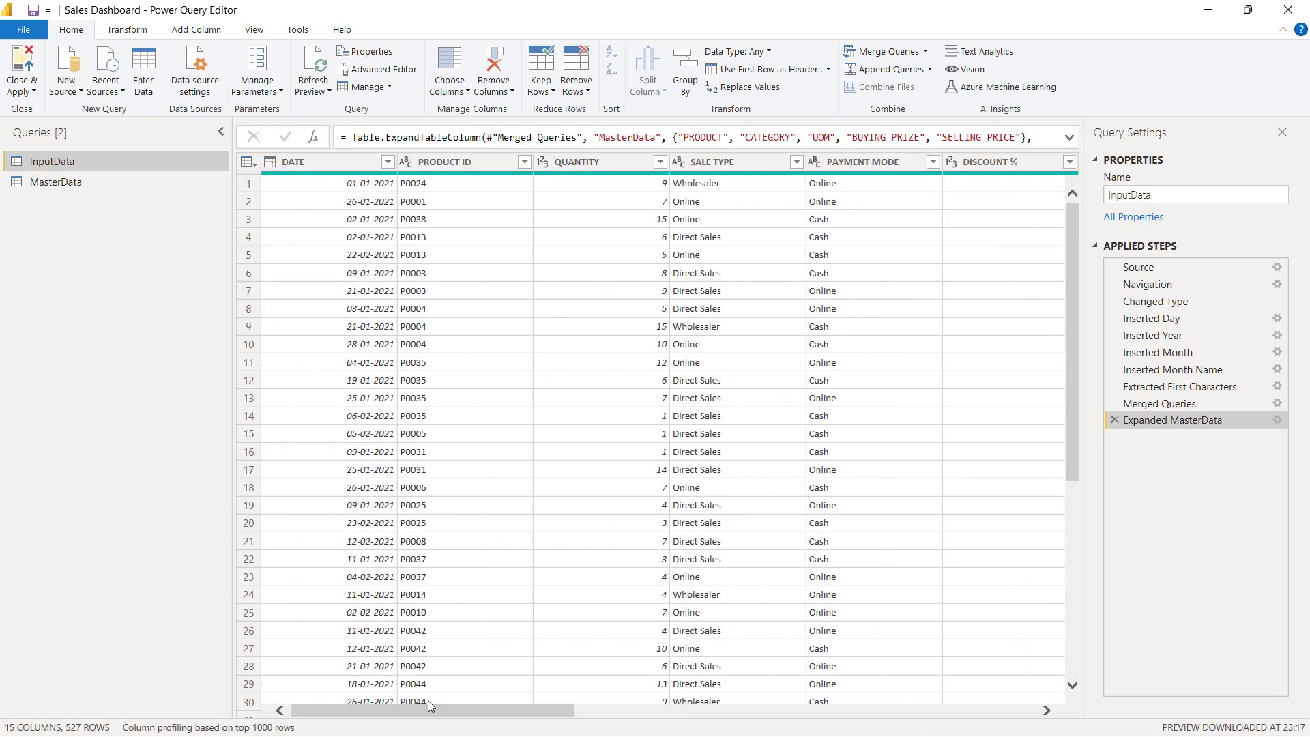
click(19, 66)
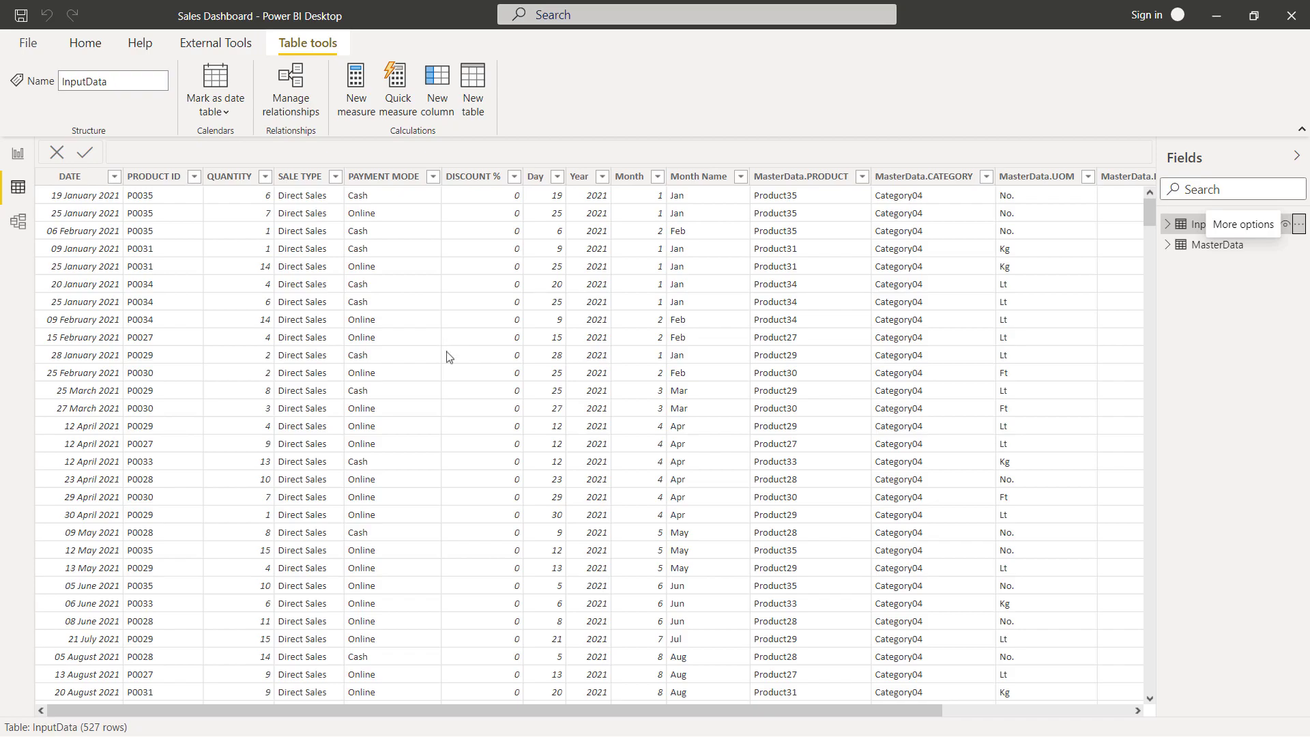
Add a calculated column to InputData: Total Buying Value = InputData[QUANTITY]*InputData[MasterData.BUYING PRIZE]
drag(552, 711, 741, 710)
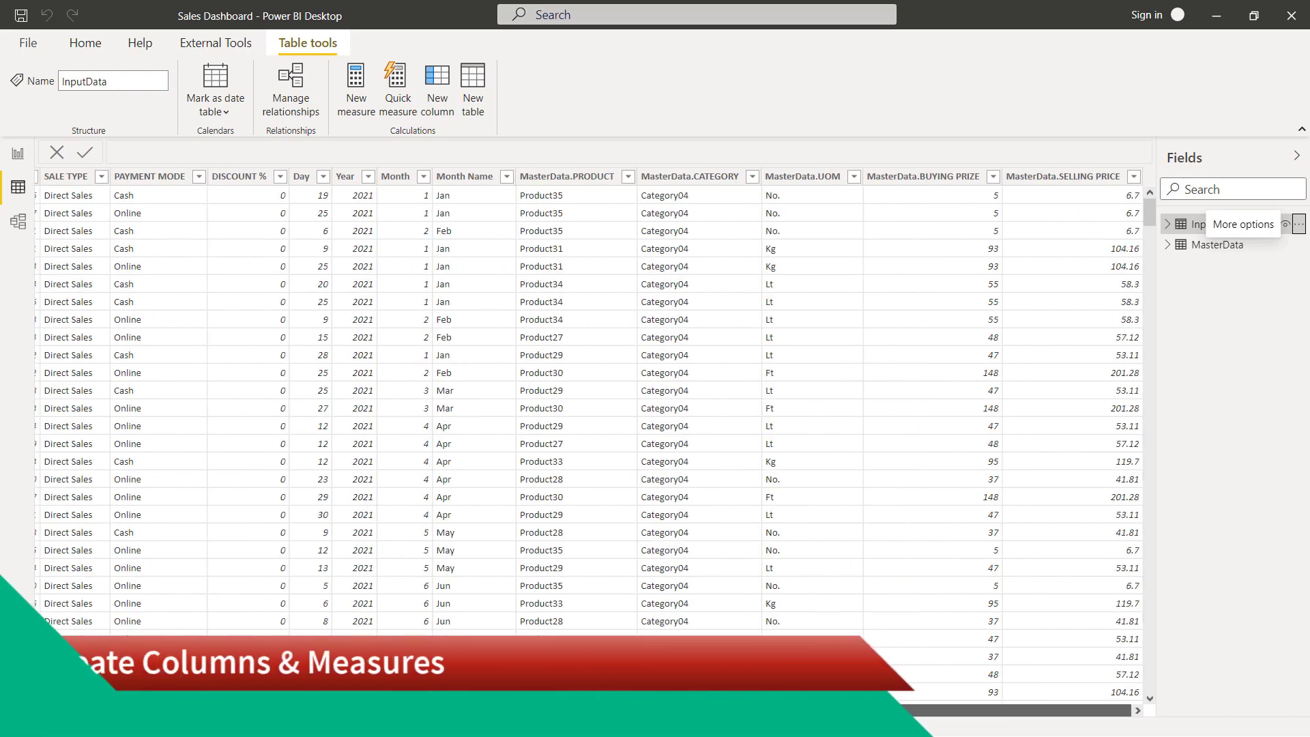
click(440, 87)
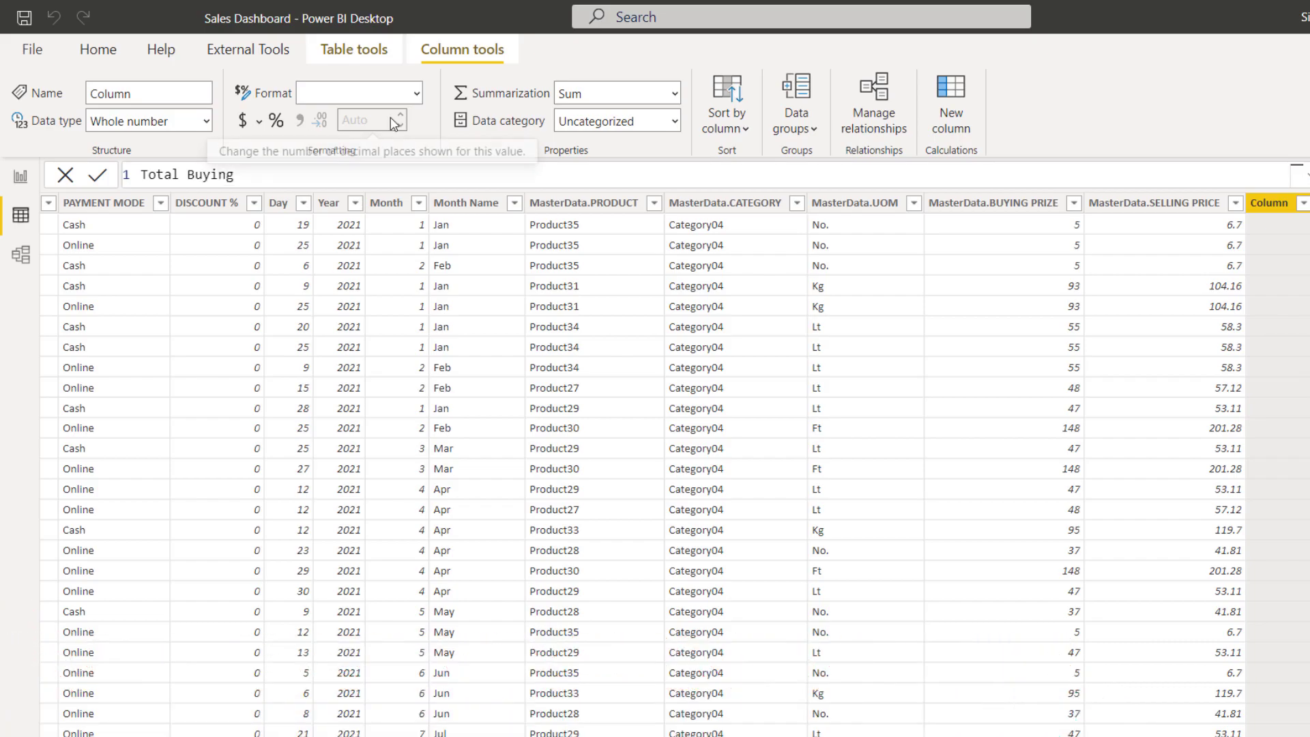
text(Value=)
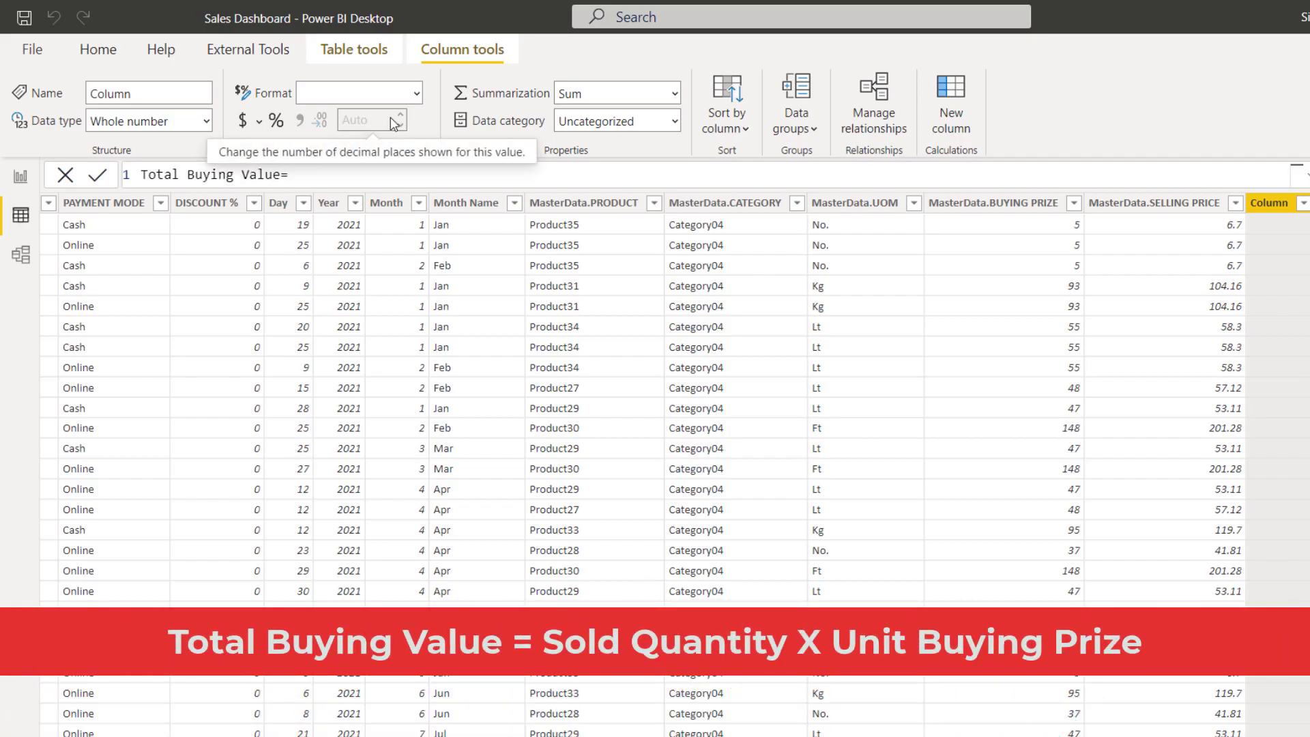
text(qua)
key(Down)
key(Down)
key(Down)
key(Down)
key(Down)
key(Down)
key(Down)
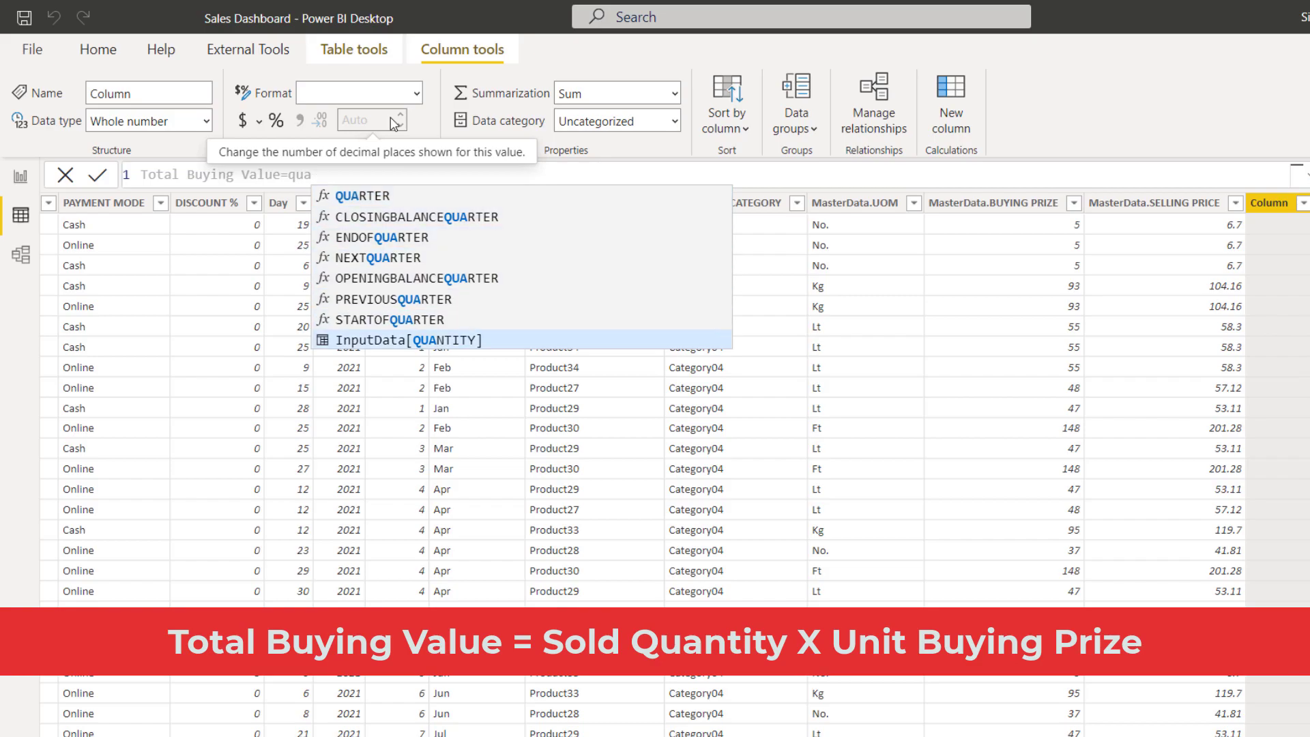
key(Tab)
text(*bu)
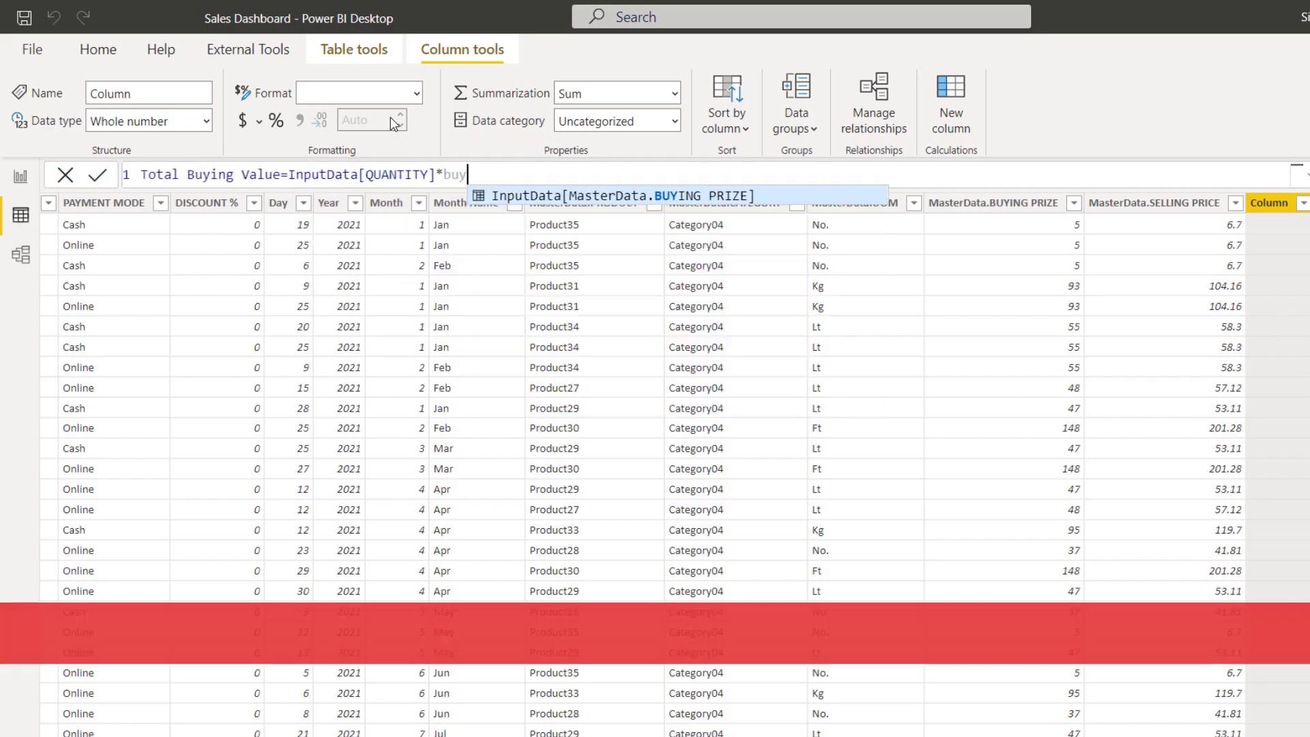
key(Tab)
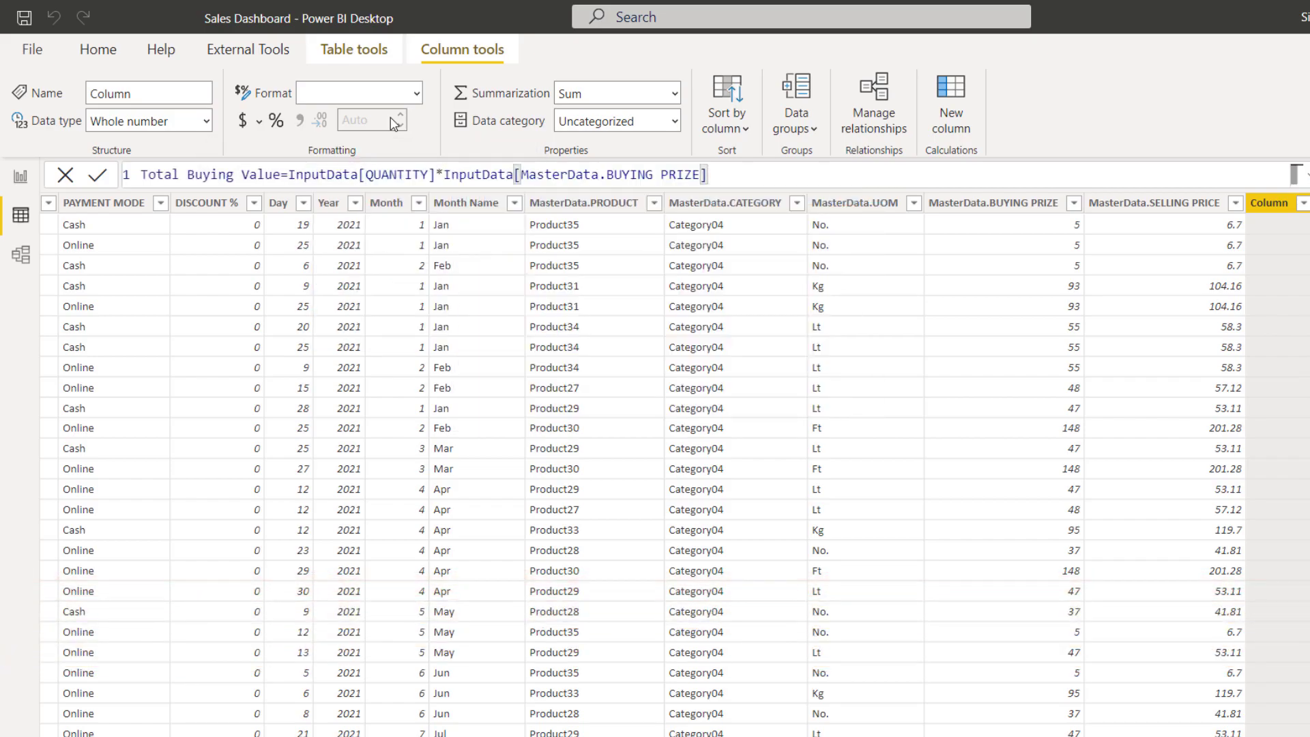
key(Return)
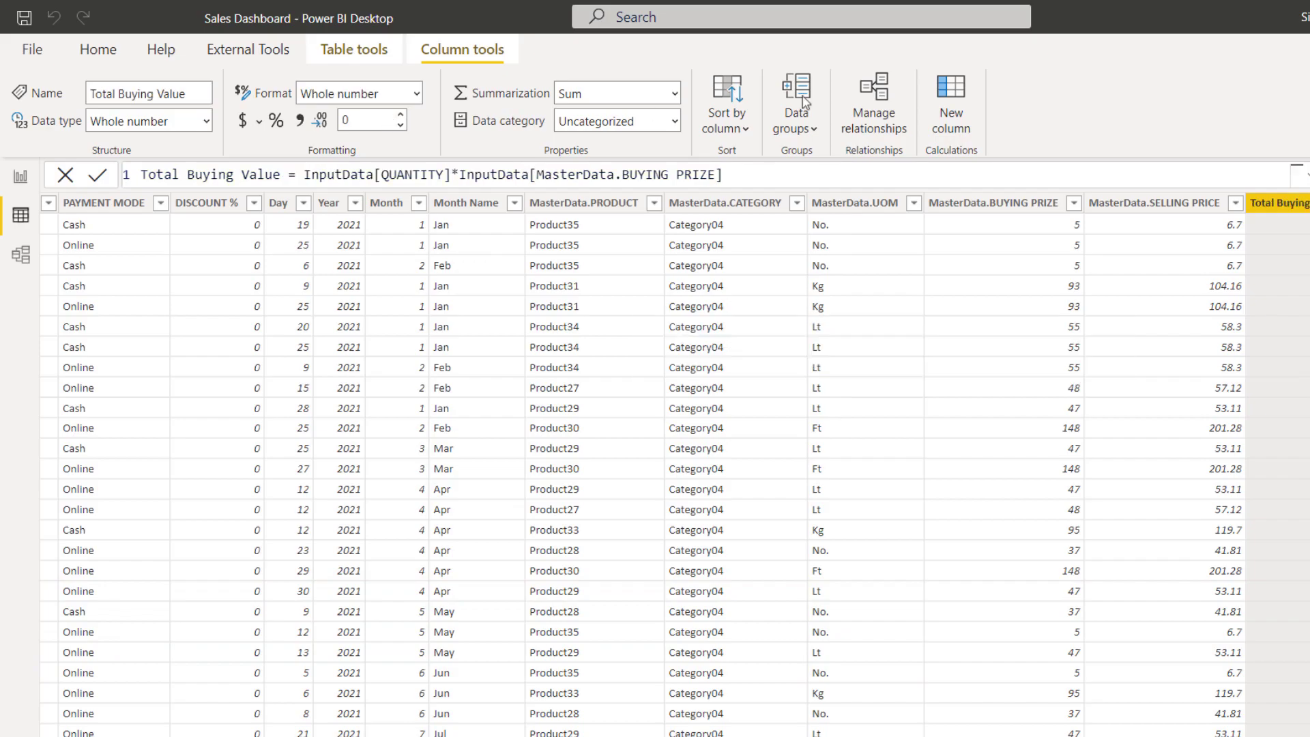
Add a calculated column to InputData: Total Selling Value = InputData[QUANTITY]*InputData[MasterData.SELLING PRICE]*(1-InputData[DISCOUNT %])
click(957, 89)
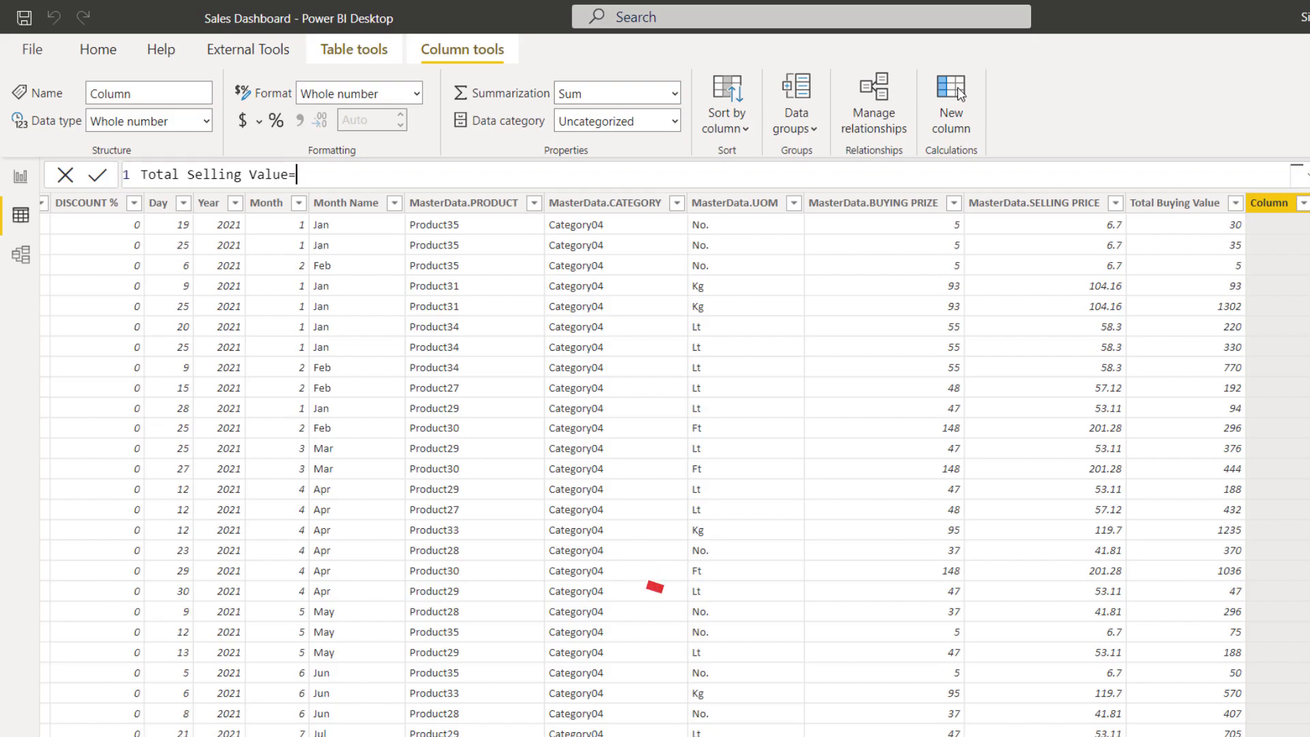
text(qua)
key(Down)
key(Down)
key(Down)
key(Down)
key(Down)
key(Down)
key(Tab)
text(*)
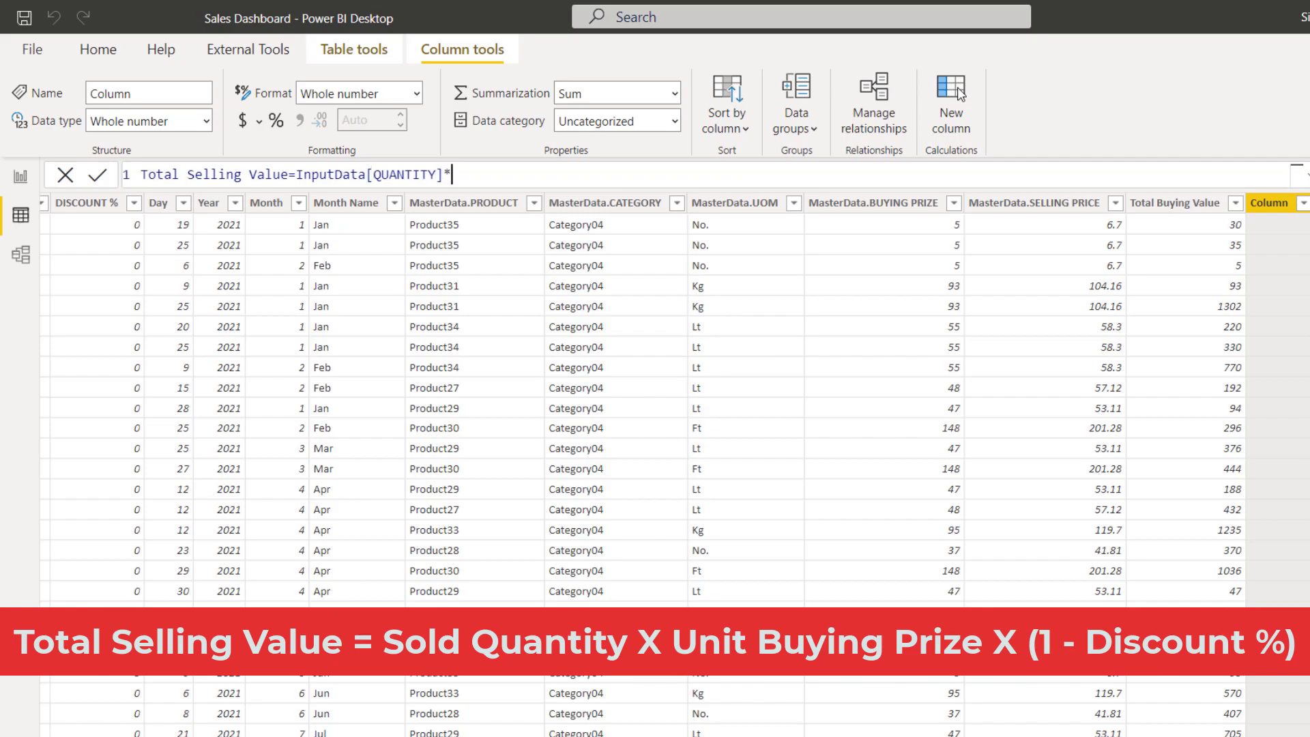
text(sell)
key(Down)
key(Down)
key(Tab)
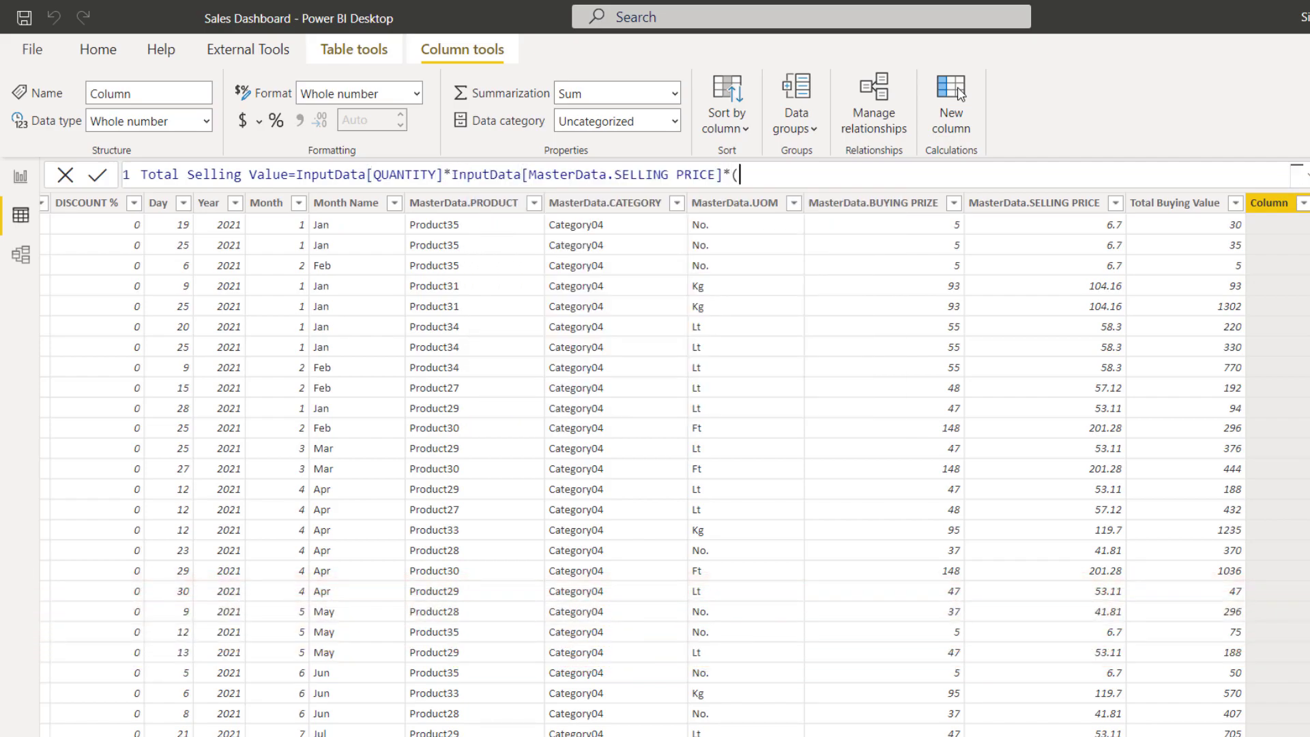
text(*(1-disc)
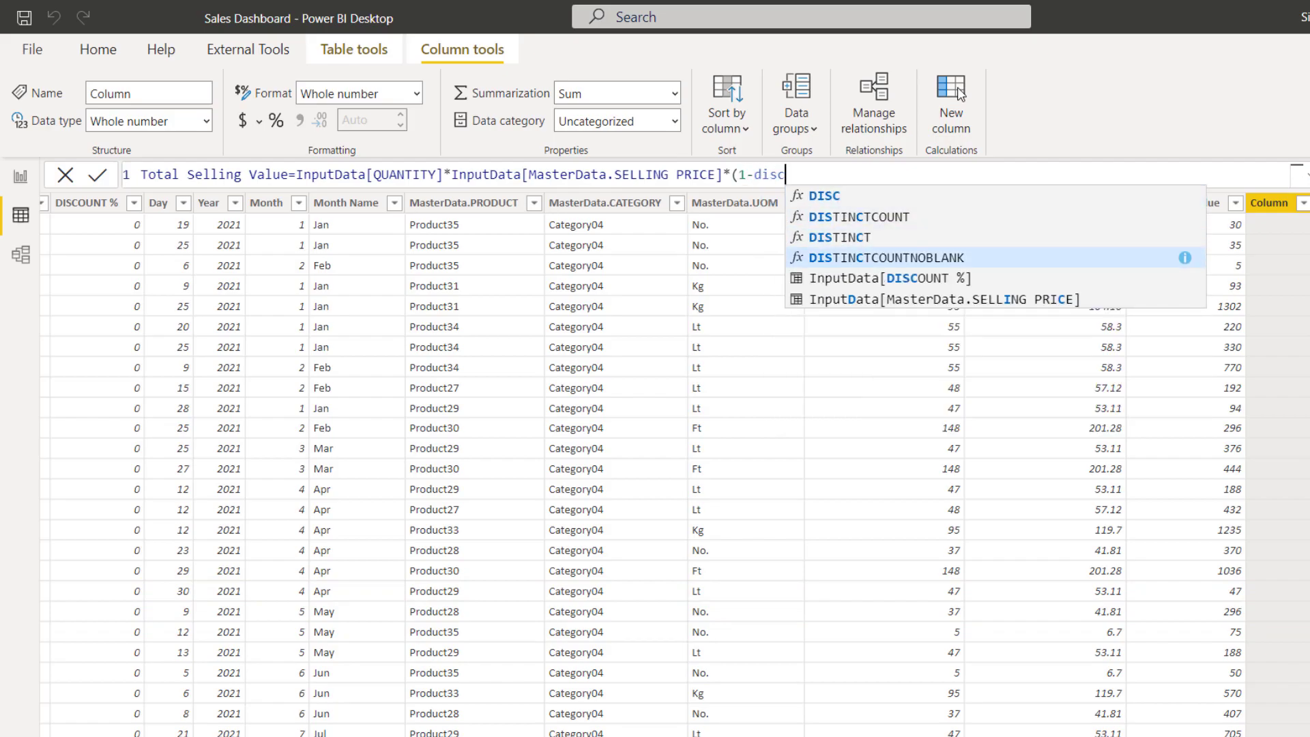
key(Down)
key(Tab)
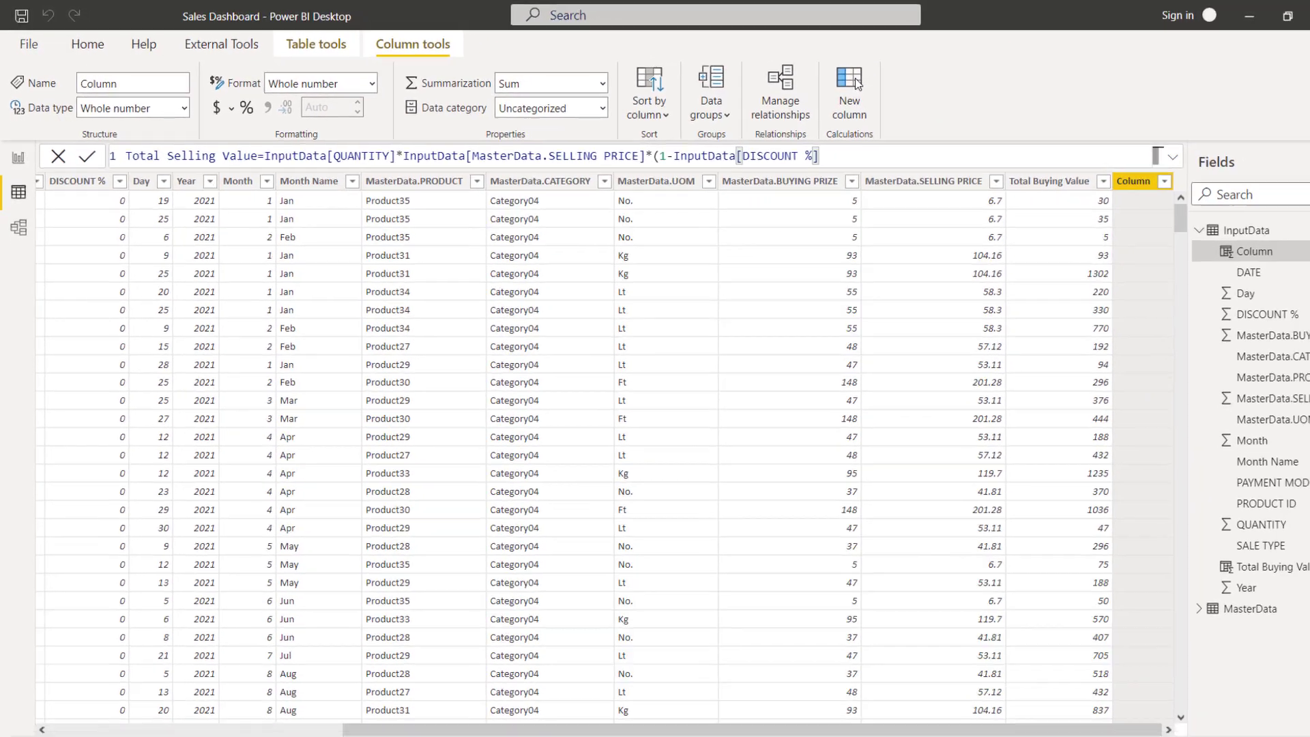
text())
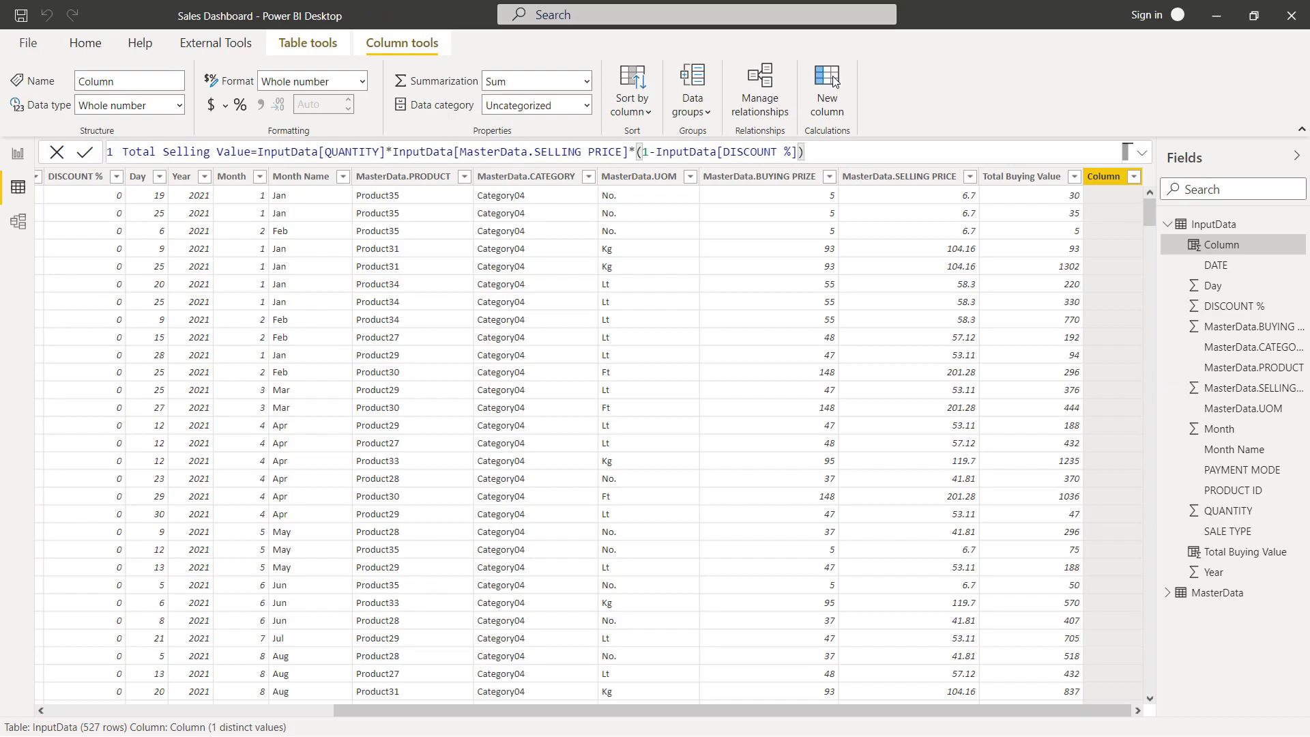
key(Return)
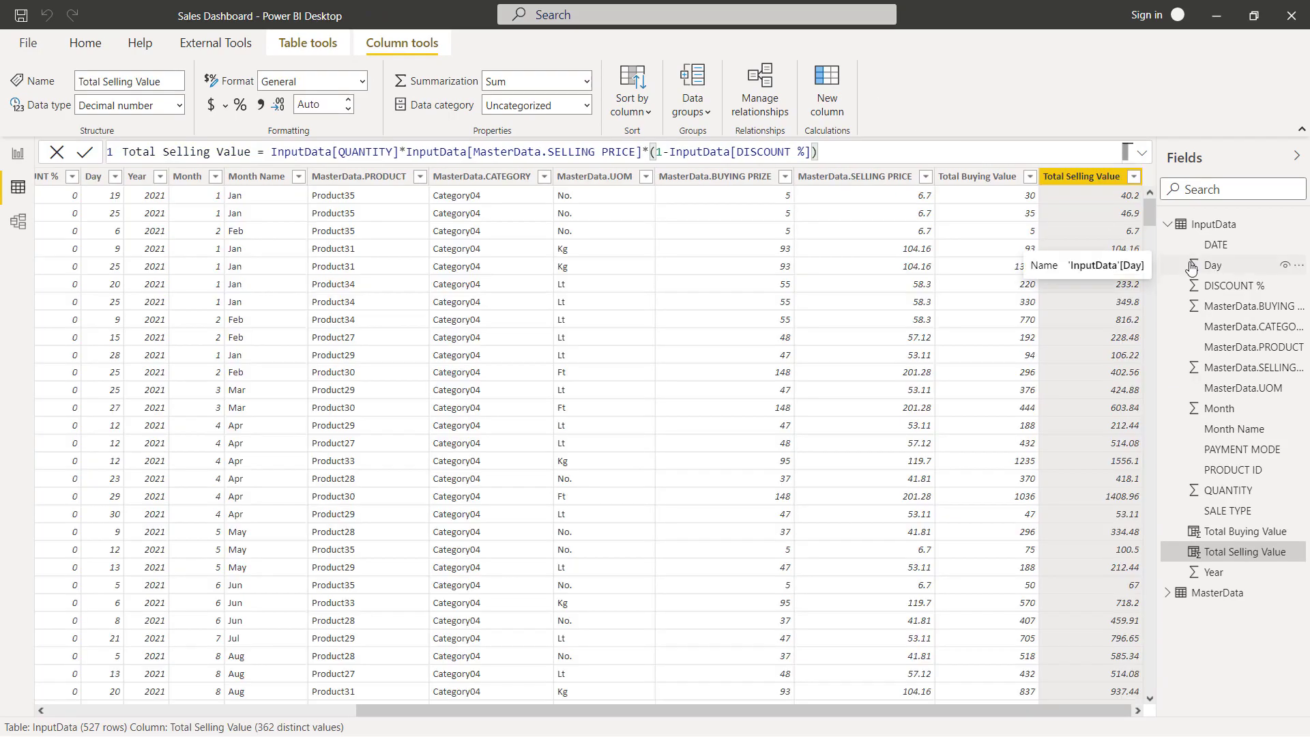
Create the InputData measure Profit = SUM(InputData[Total Selling Value])-SUM(InputData[Total Buying Value]) and format it as Whole number
click(1211, 226)
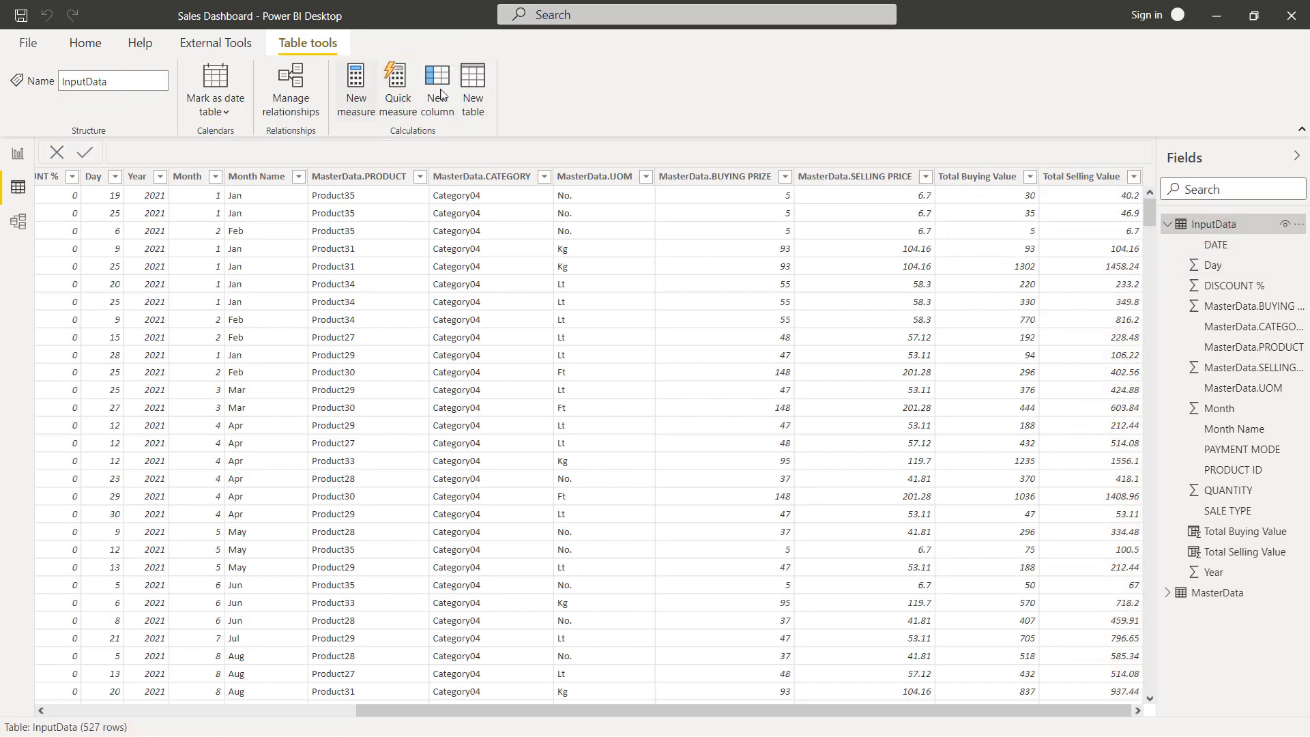
click(356, 77)
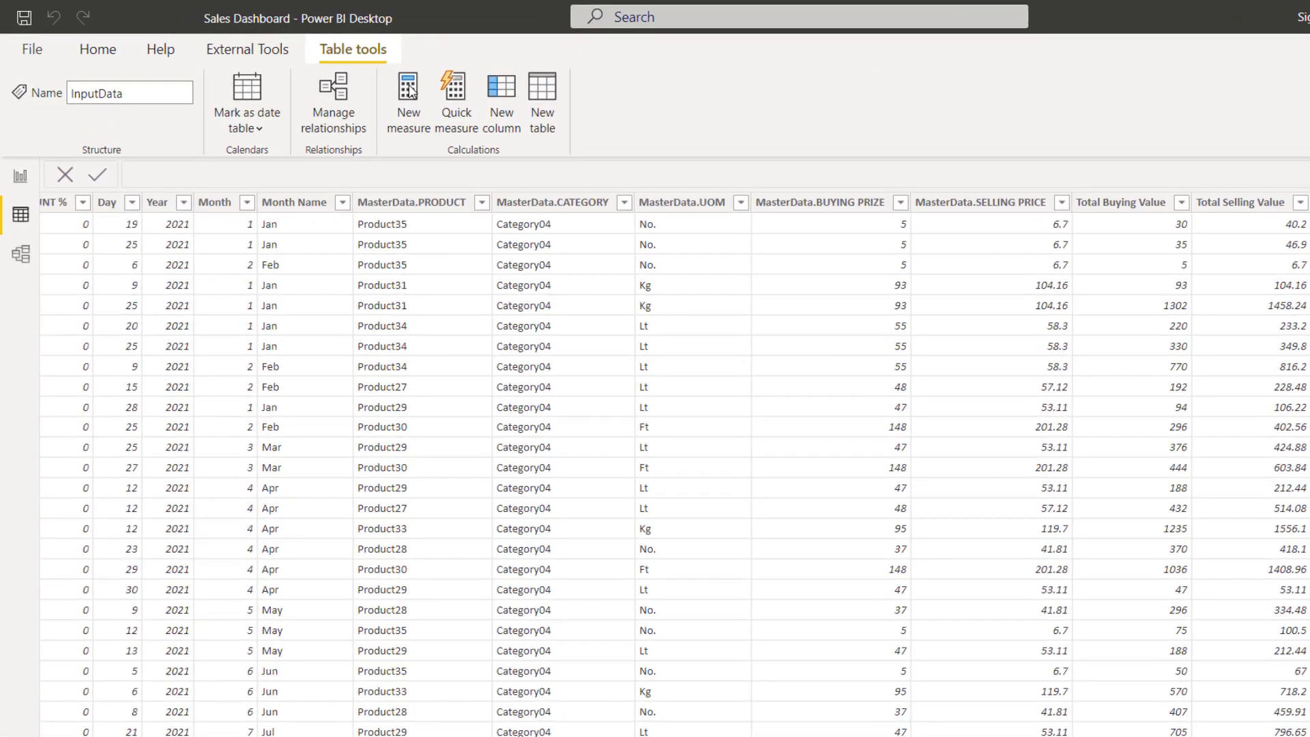
text(Profit=sum(tota)
key(Down)
key(Tab)
text())
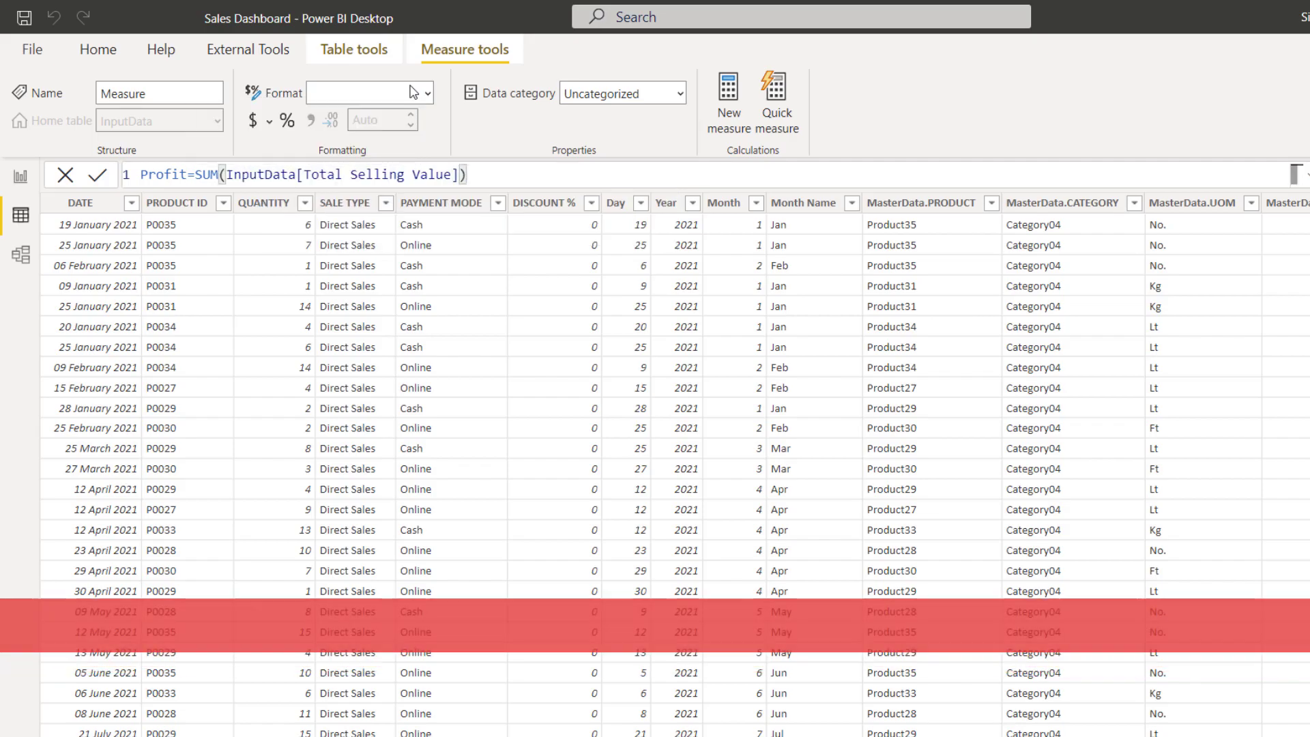
text(-sum(tota)
key(Tab)
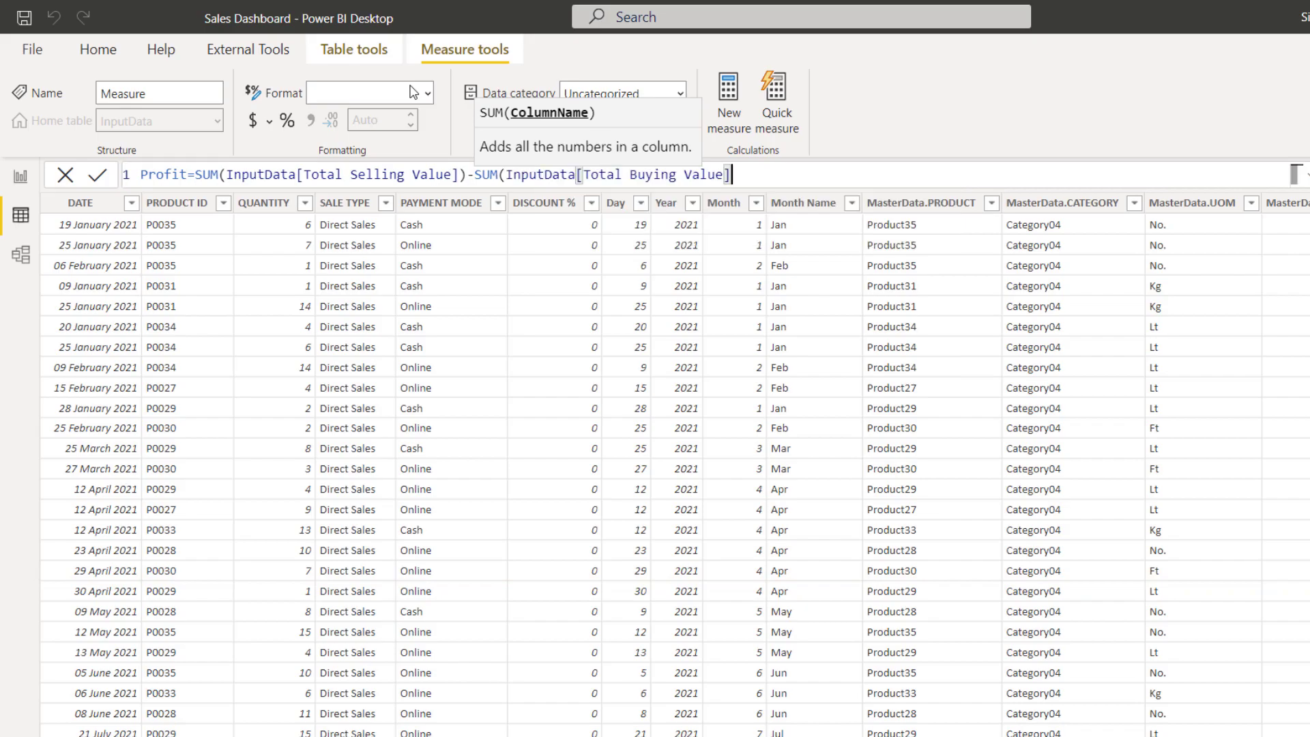
text())
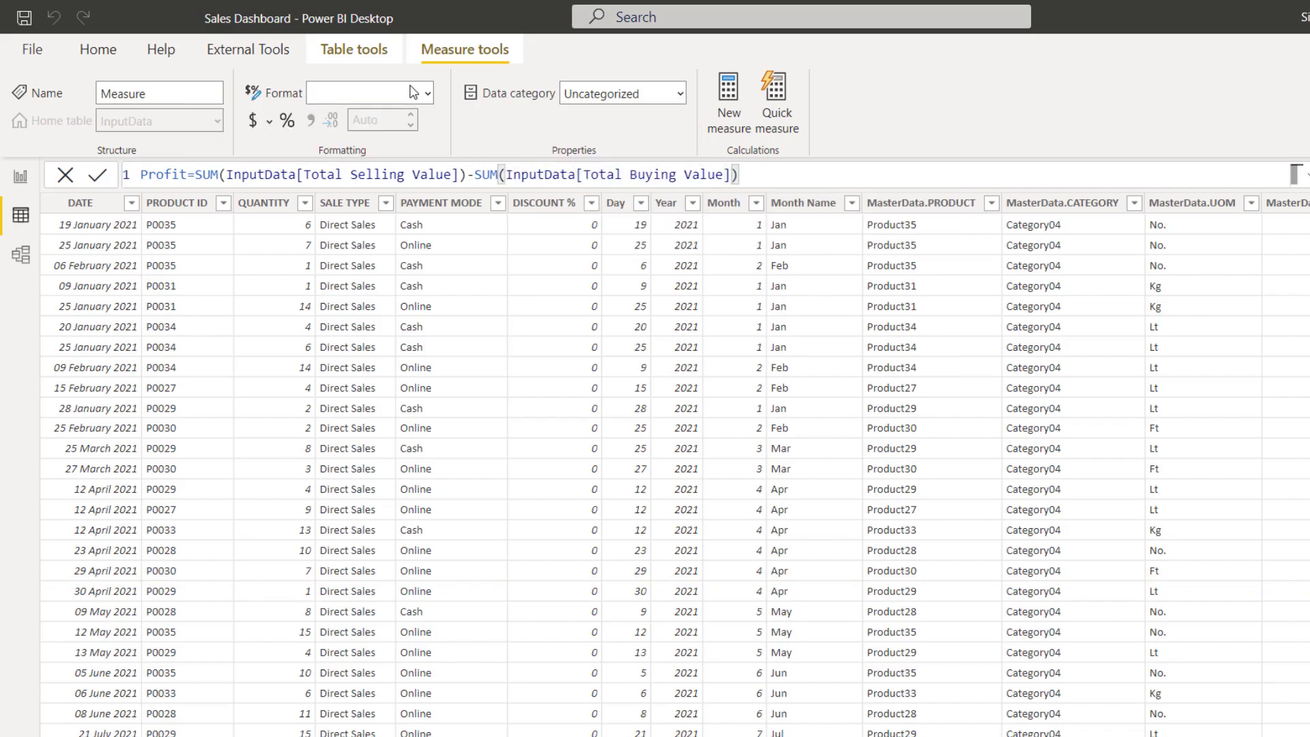
key(Return)
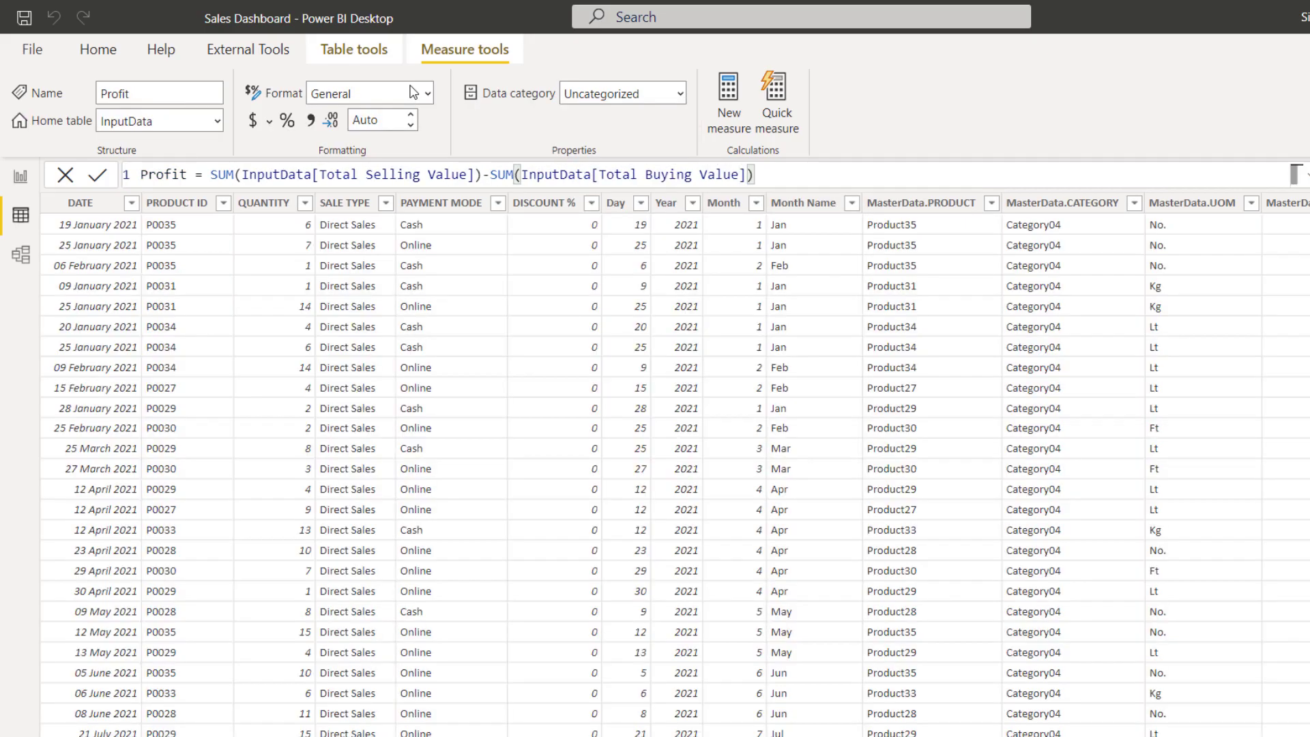
click(427, 94)
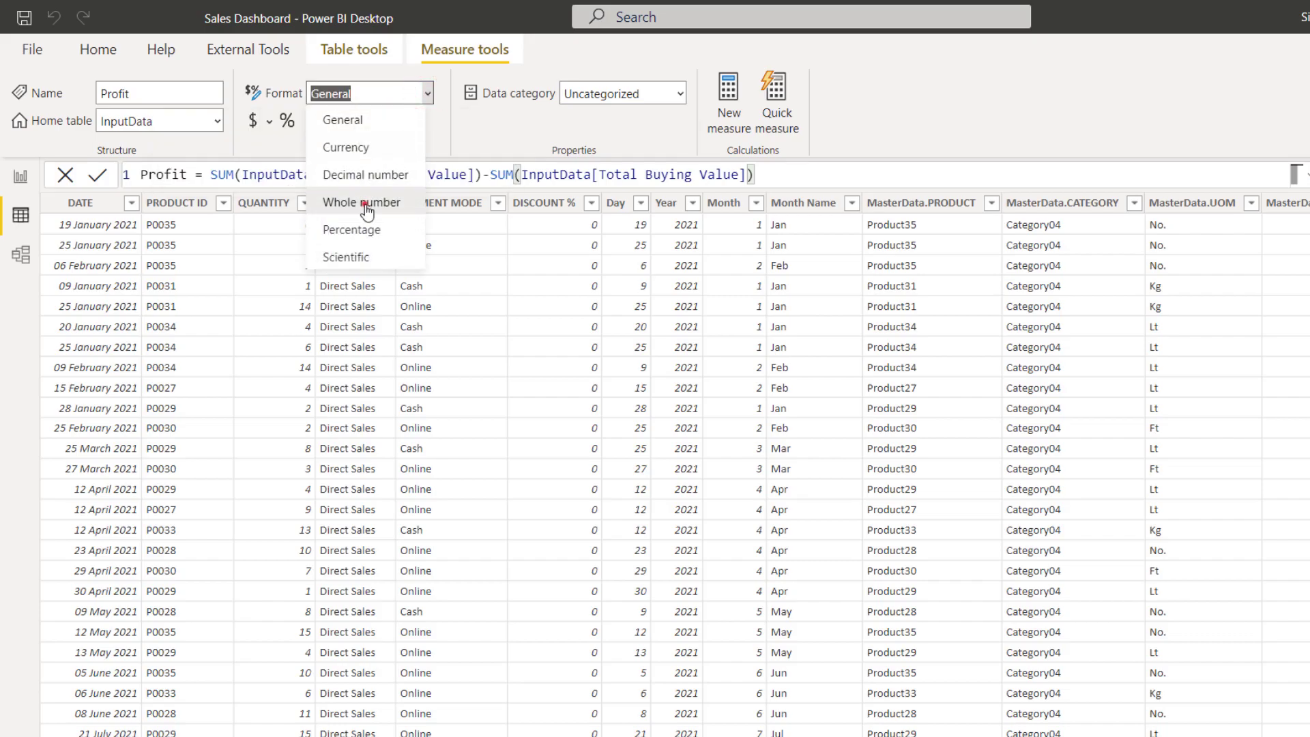
click(366, 209)
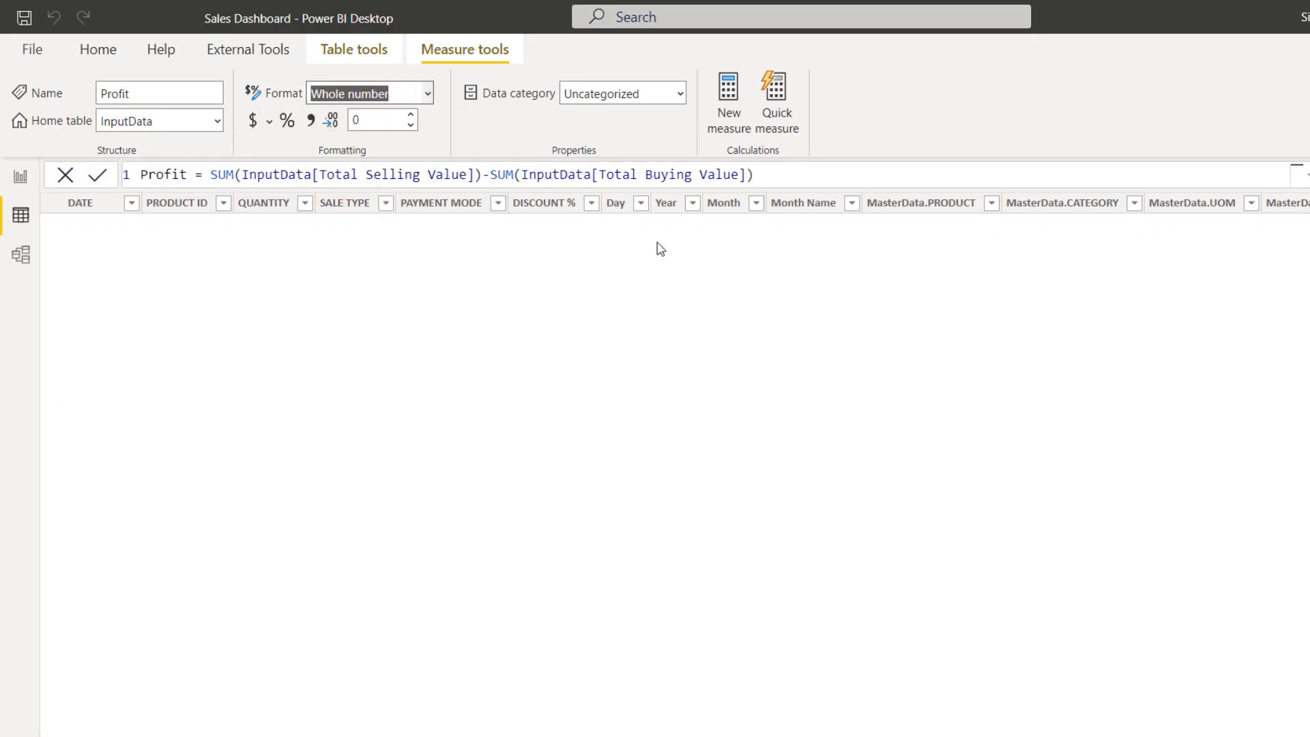
Create the InputData measure Profit % = [Profit]/SUM(InputData[Total Buying Value])
click(729, 94)
text(Profit %=profi)
key(Tab)
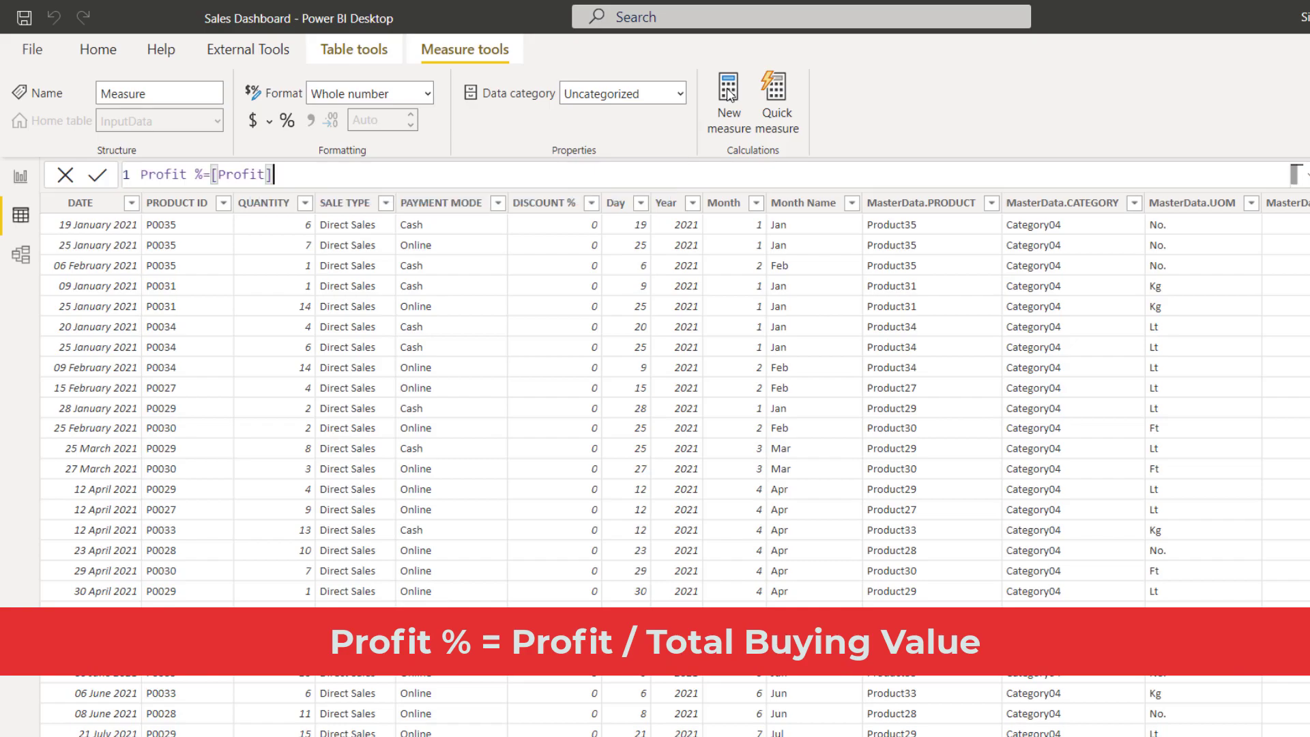
text(/sum)
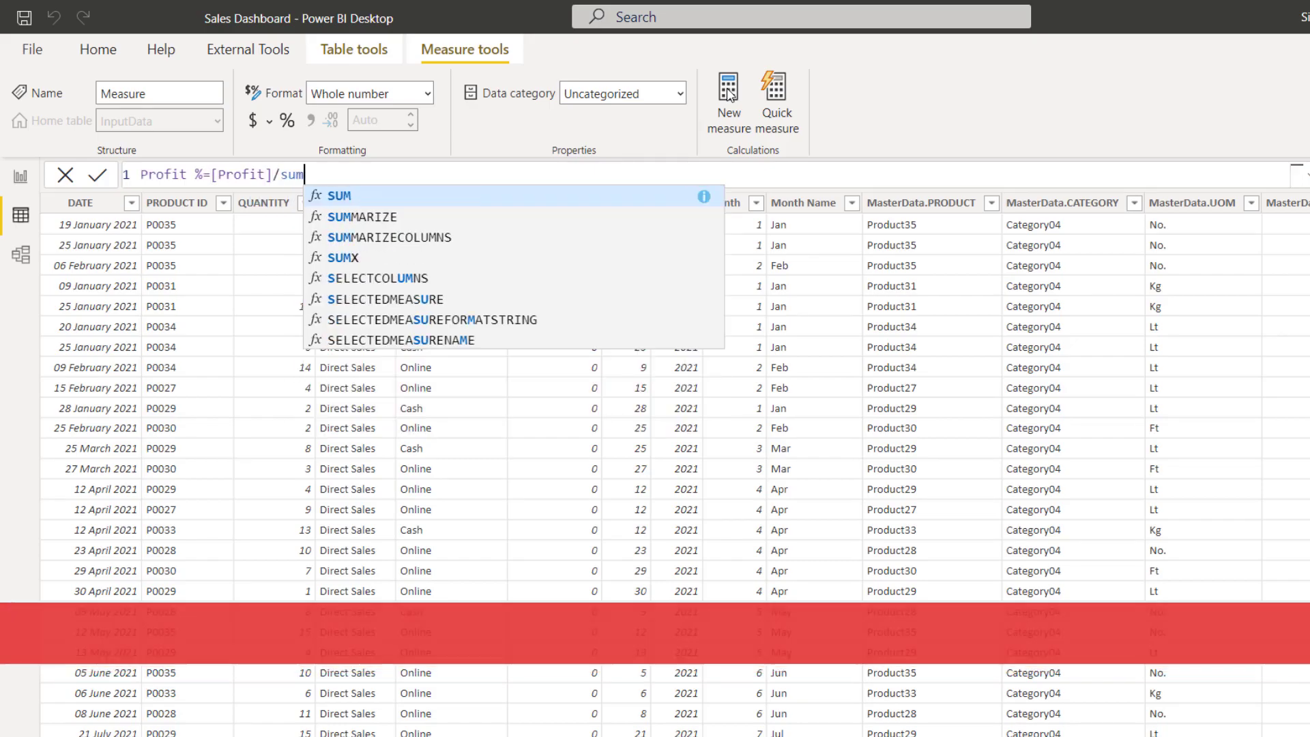
key(Tab)
text(ta[Total)
key(Tab)
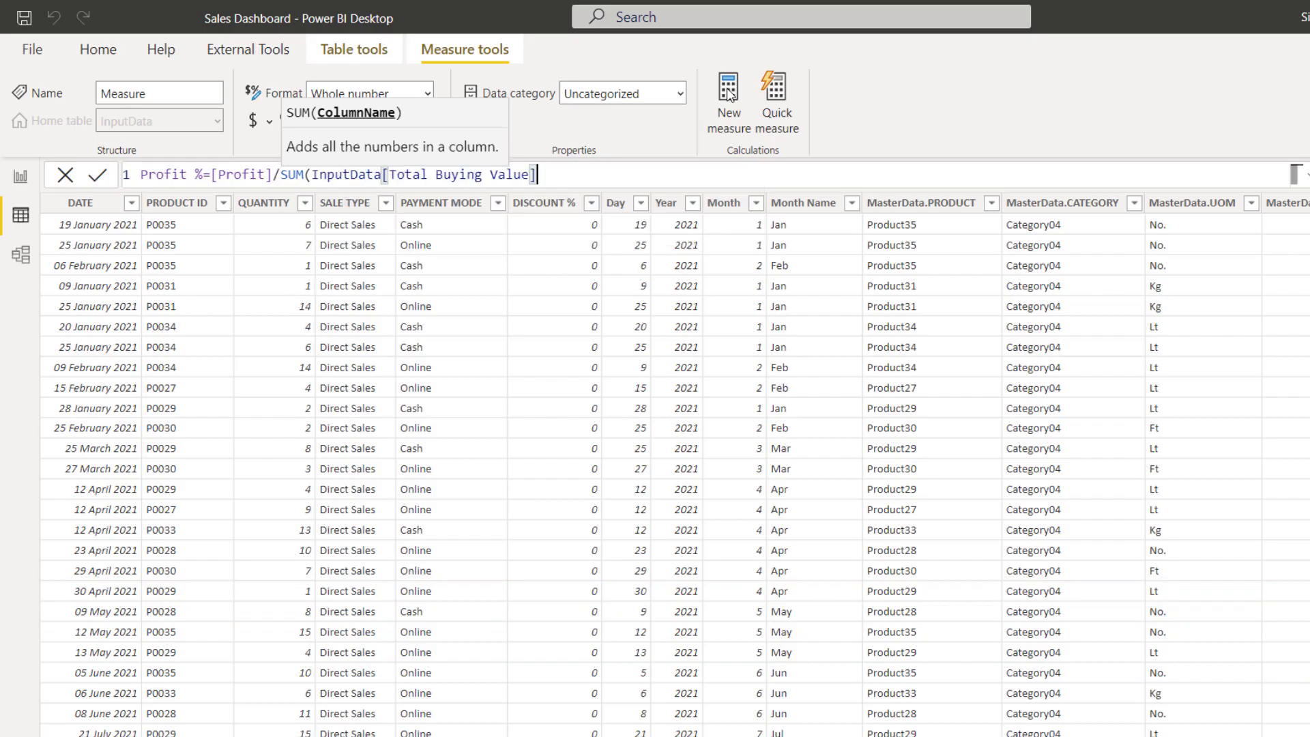
text())
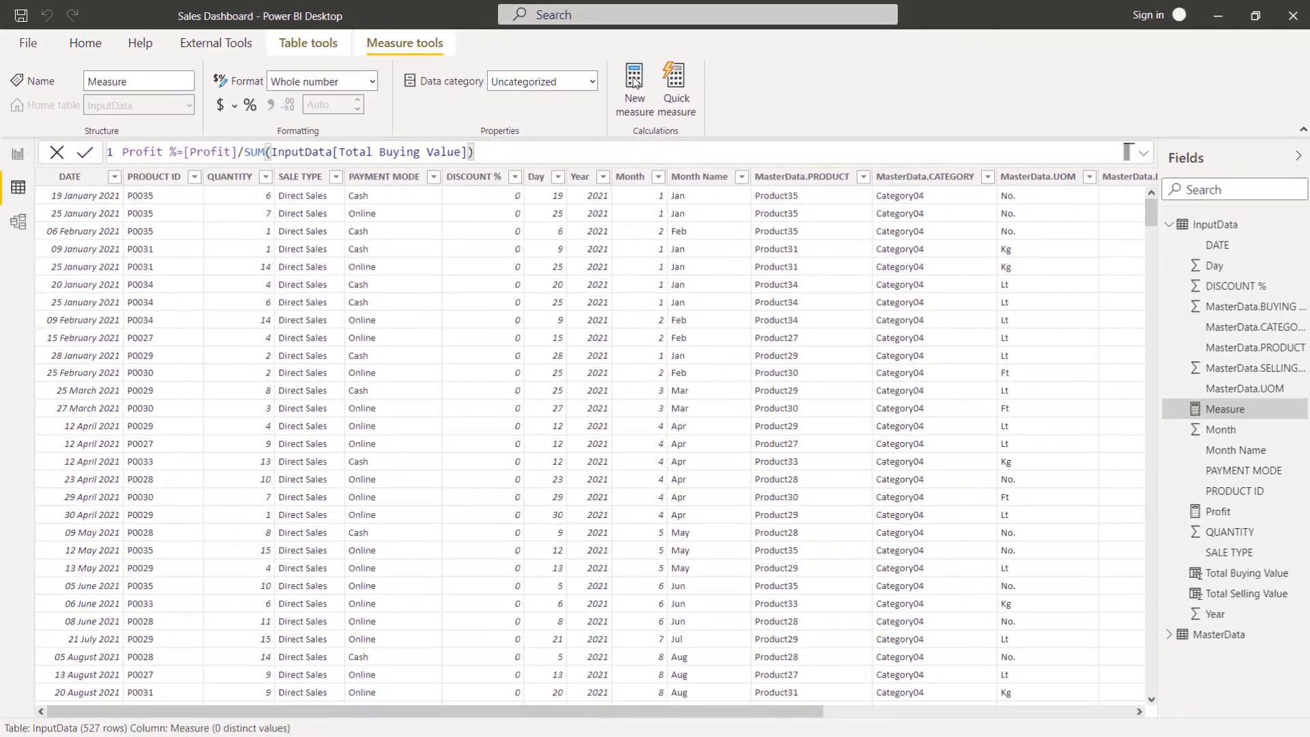
key(Return)
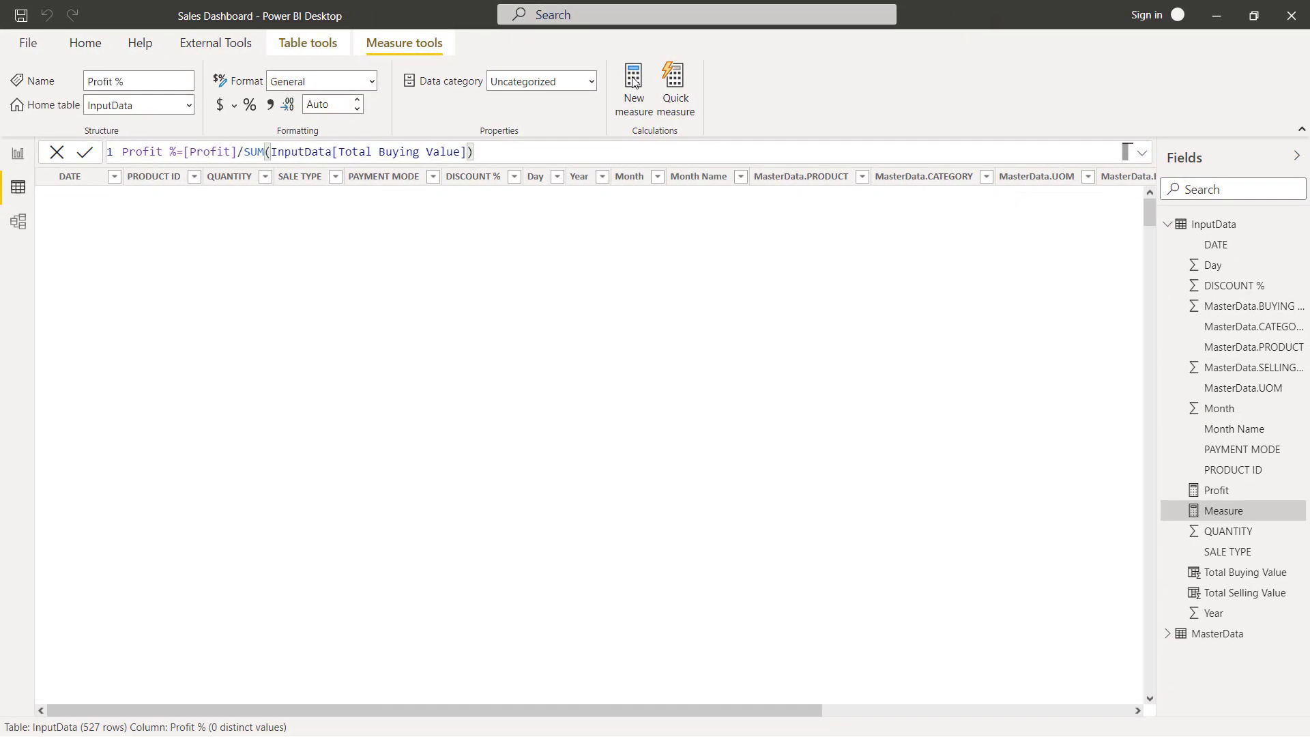
Format the Profit % measure as Percentage with 0 decimal places, and widen the Fields pane in the report view
click(250, 106)
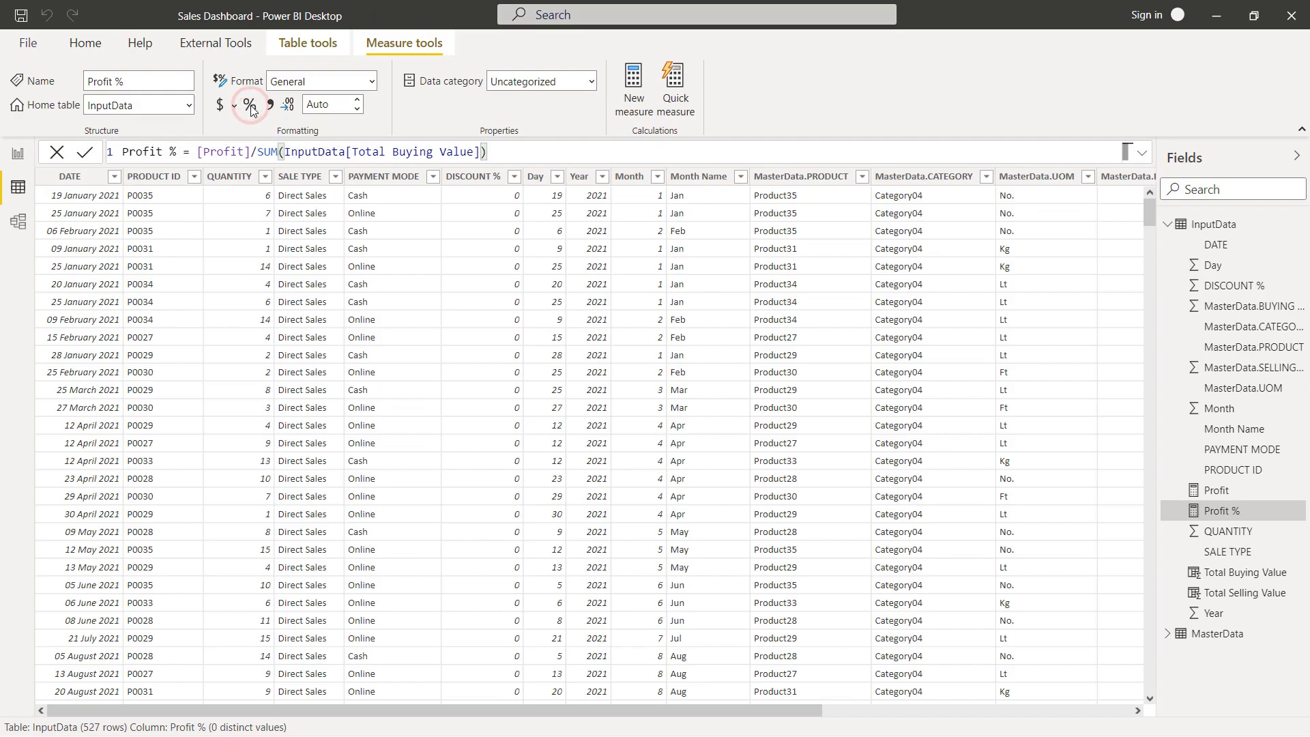
click(316, 105)
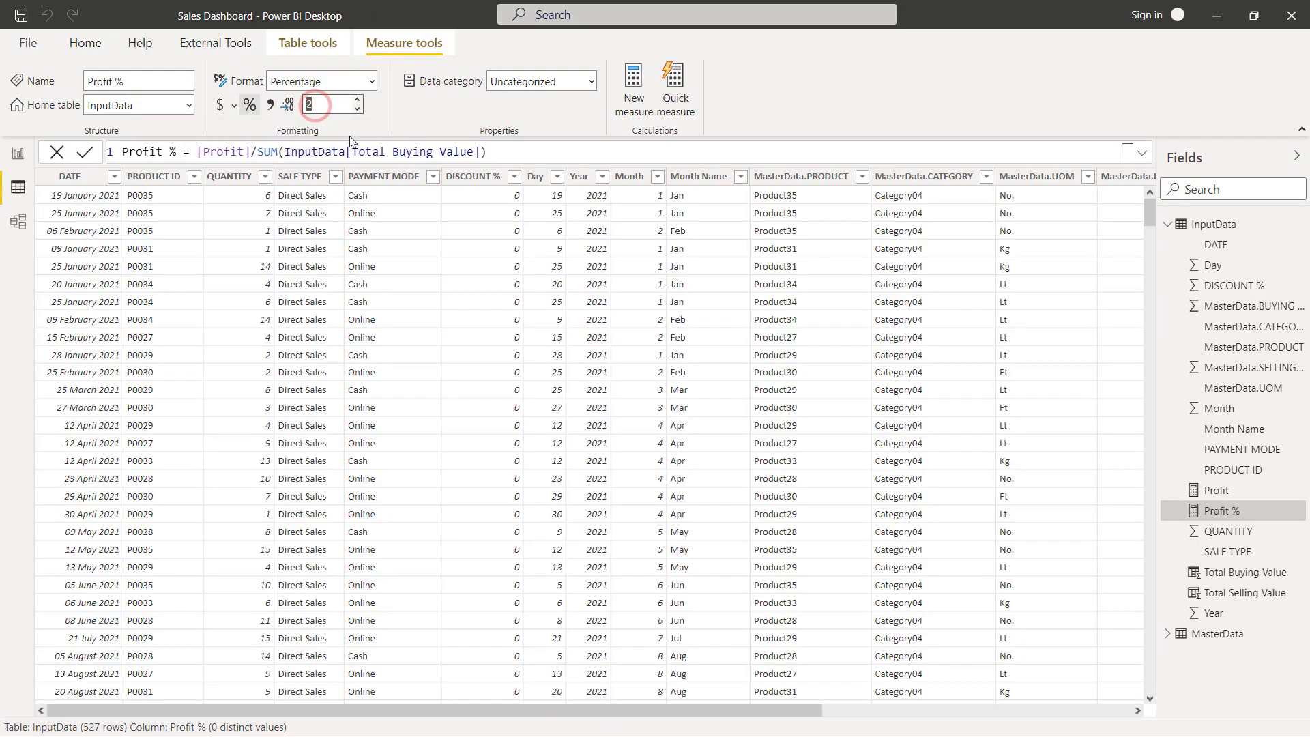
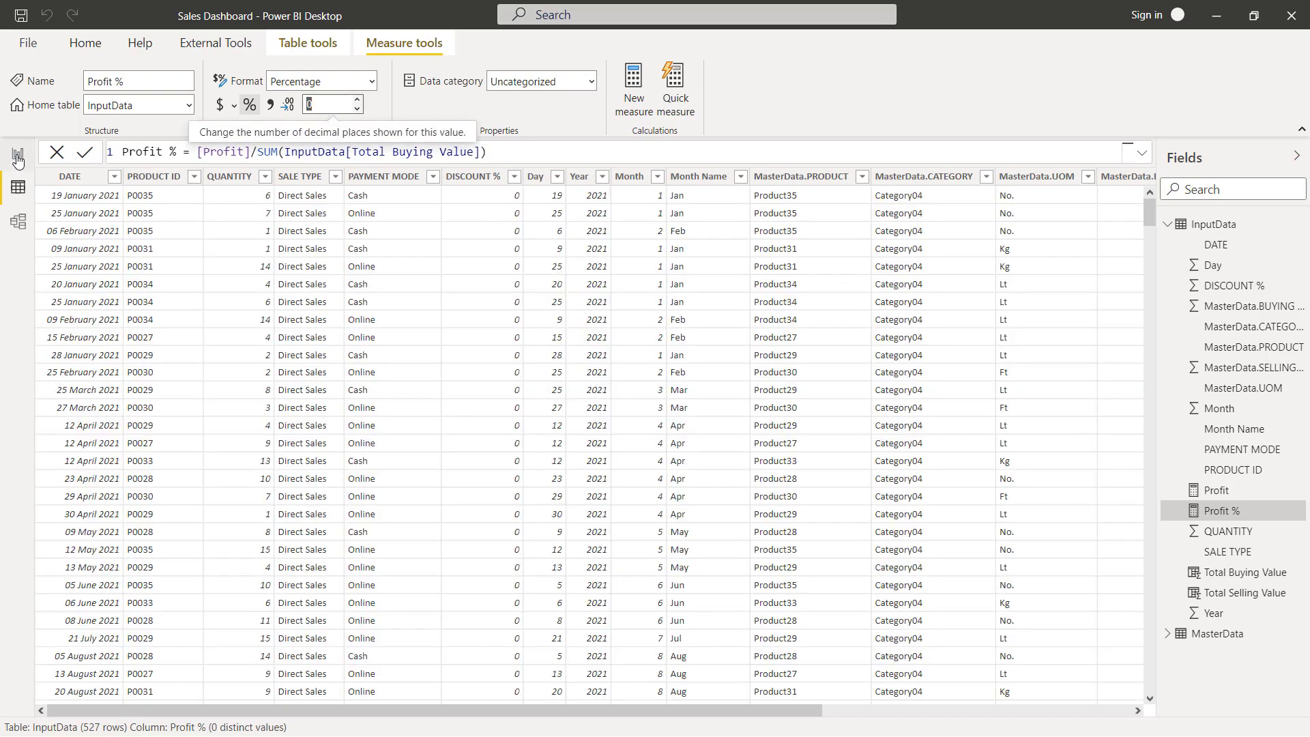
click(1159, 212)
drag(1159, 237, 1104, 237)
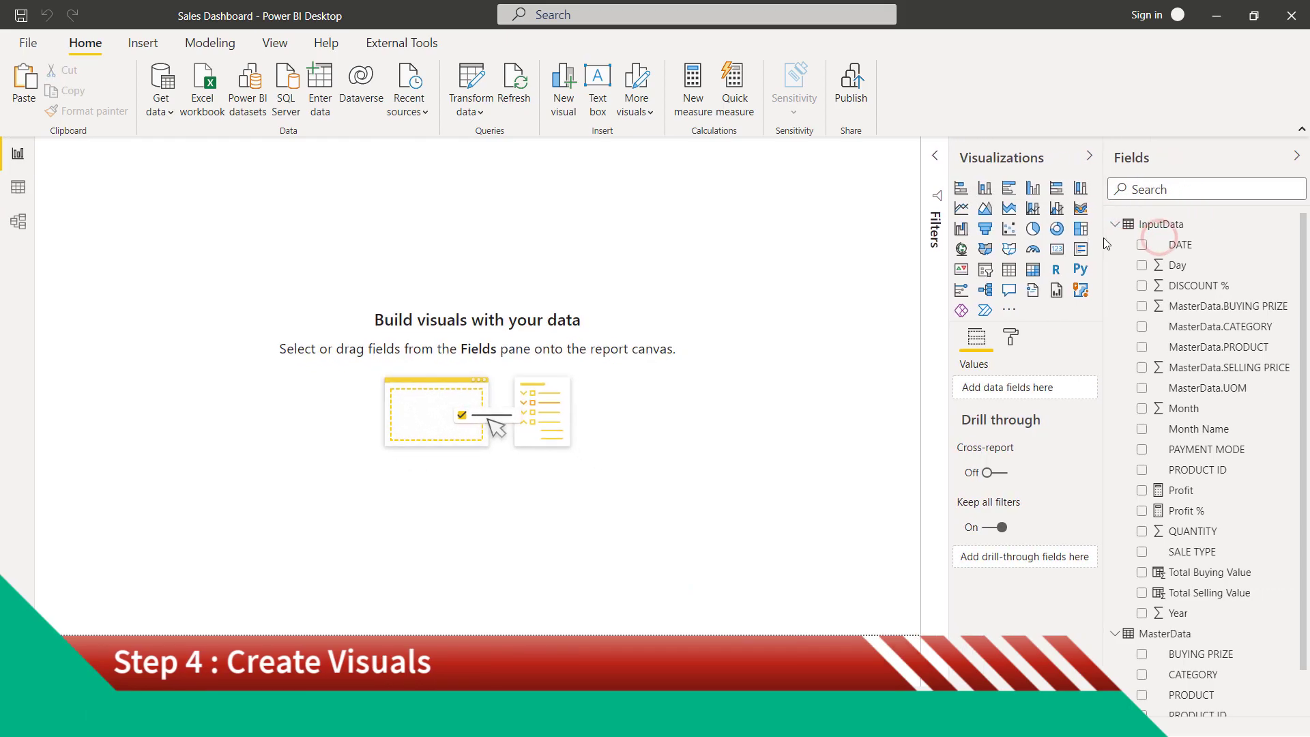
Add a Year slicer near the report page's upper-left corner, set it to List style and shrink it
click(1143, 614)
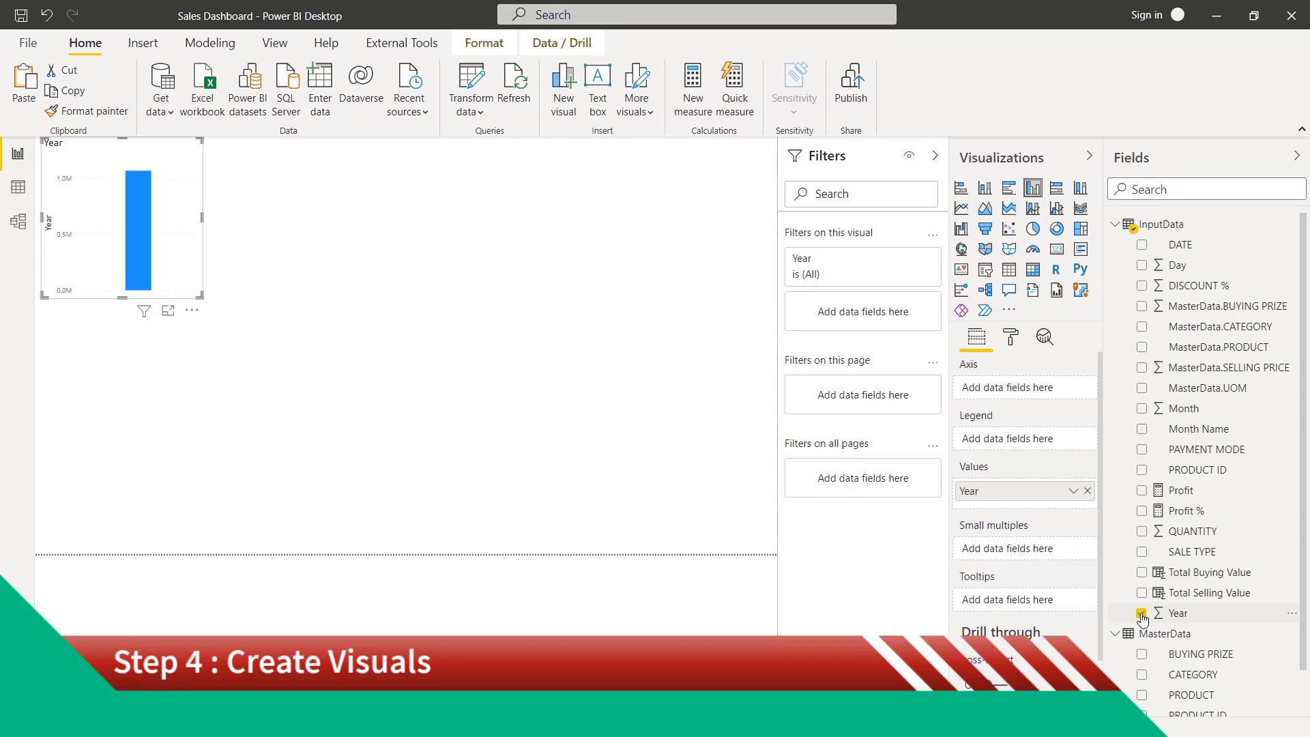
click(985, 270)
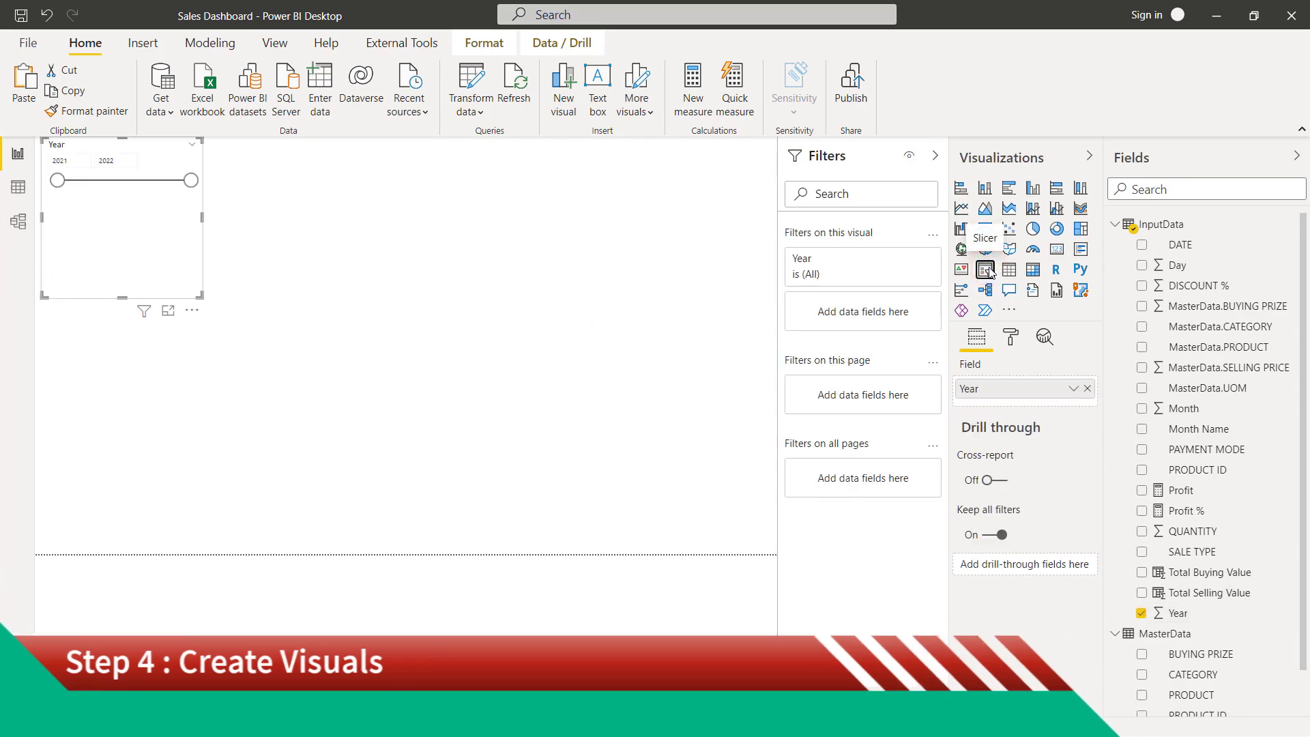
drag(134, 237, 134, 284)
click(193, 190)
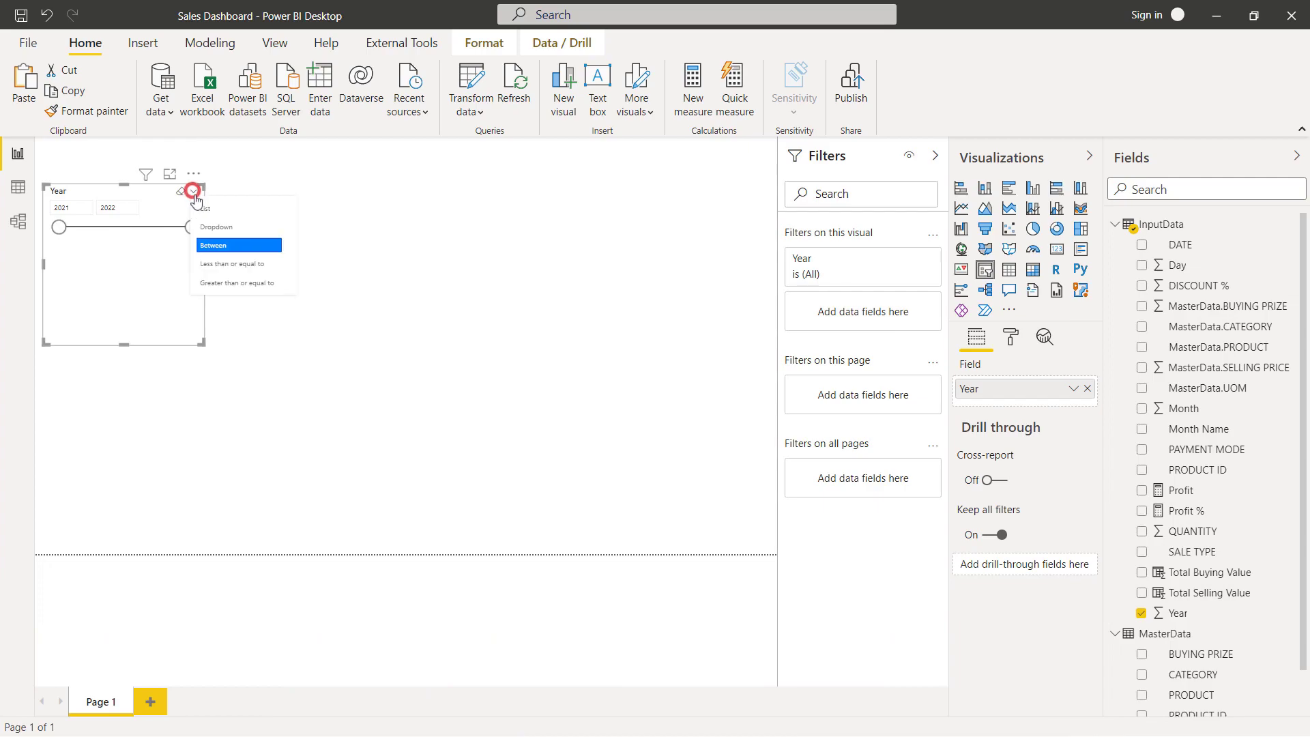
click(204, 208)
drag(203, 343, 113, 246)
Duplicate the Year slicer three times, placing two copies along the page's upper edge and one below the original
click(105, 245)
key(ctrl+c)
key(ctrl+v)
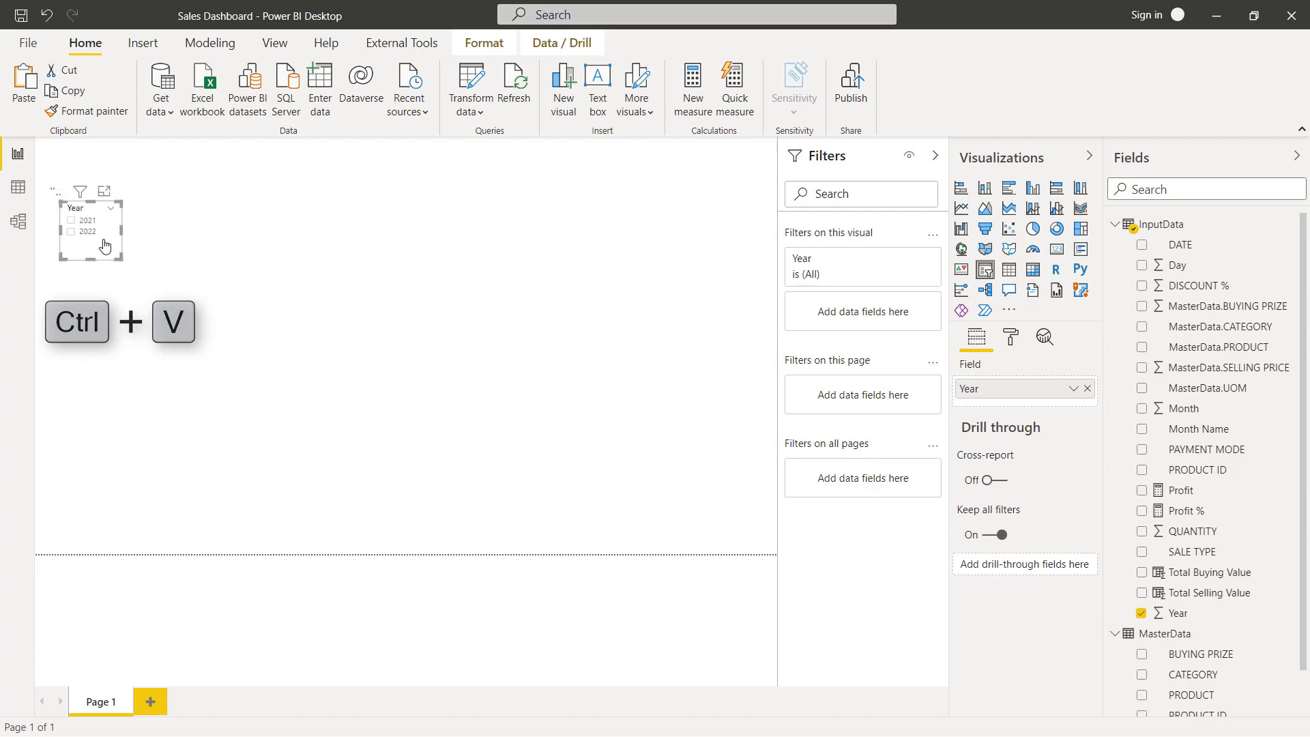
drag(105, 245, 325, 187)
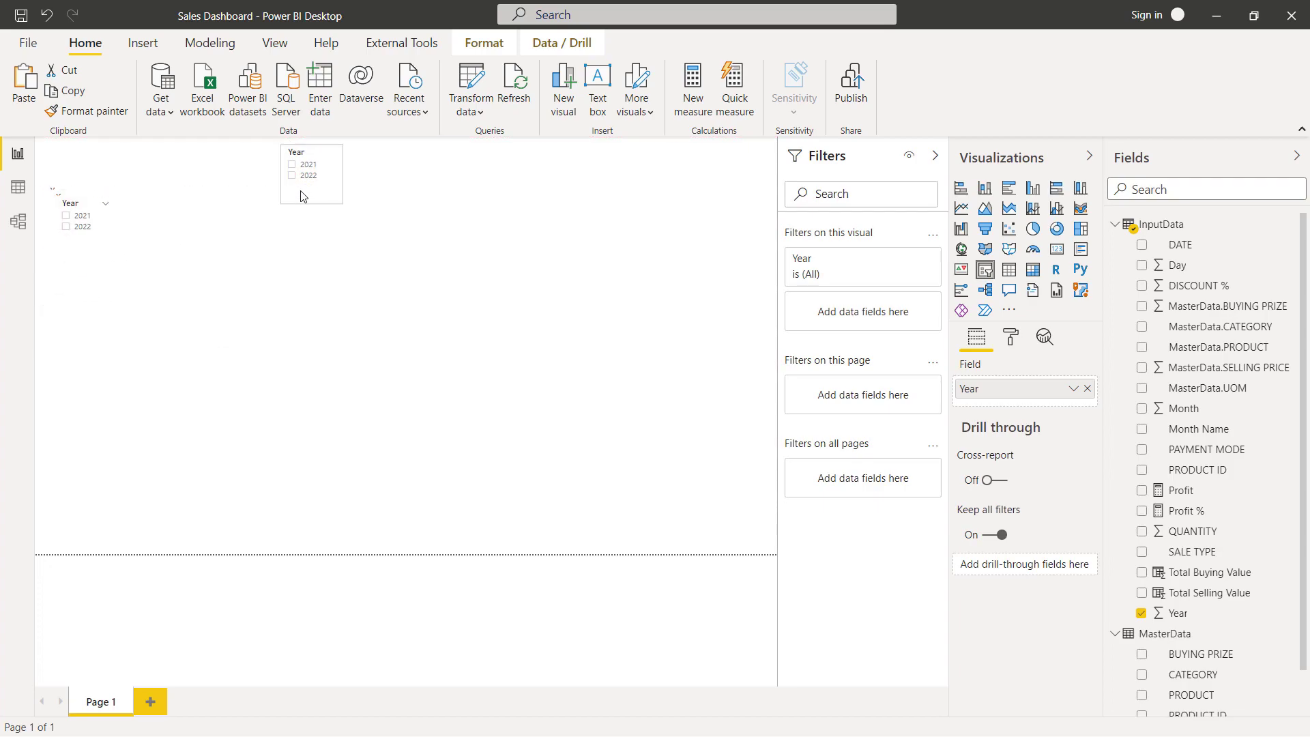
click(87, 244)
key(ctrl+v)
drag(88, 245, 482, 176)
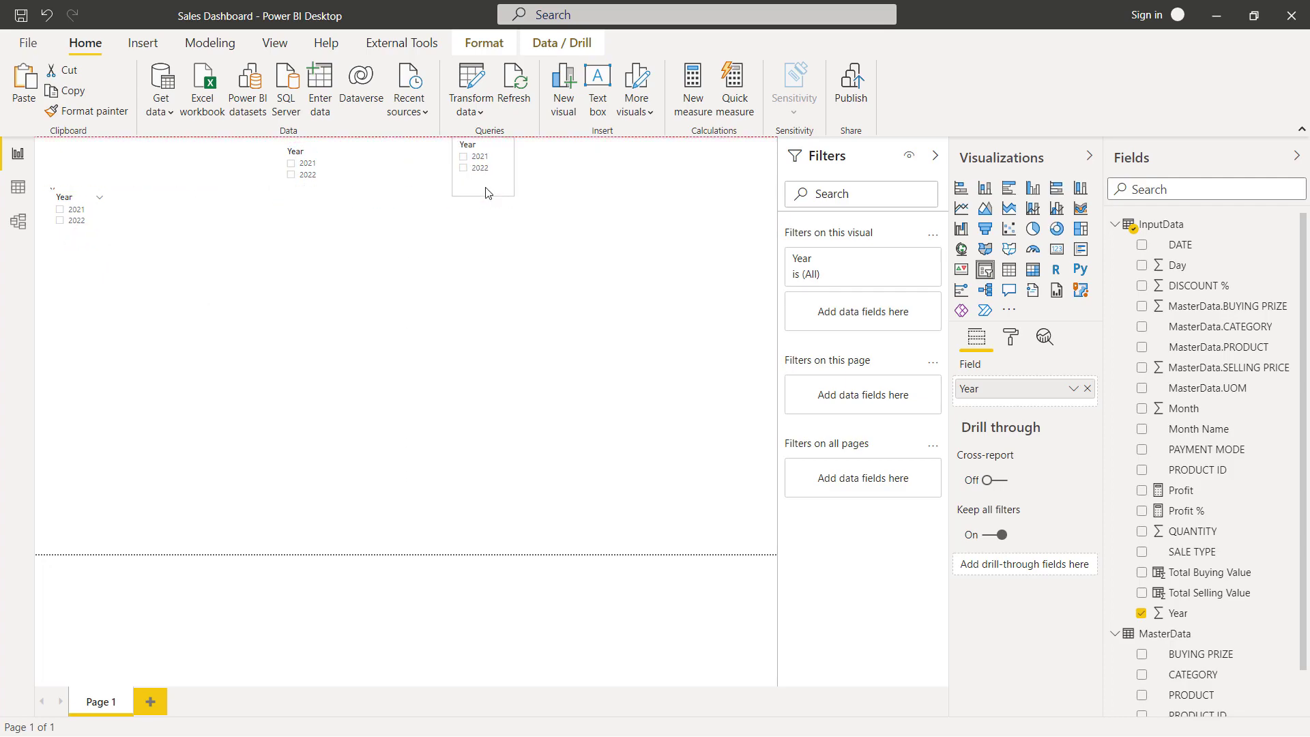
click(92, 241)
key(ctrl+v)
drag(92, 241, 88, 324)
Replace Year with Month Name in the slicer copy below the original and lengthen it to fit all months
click(1142, 613)
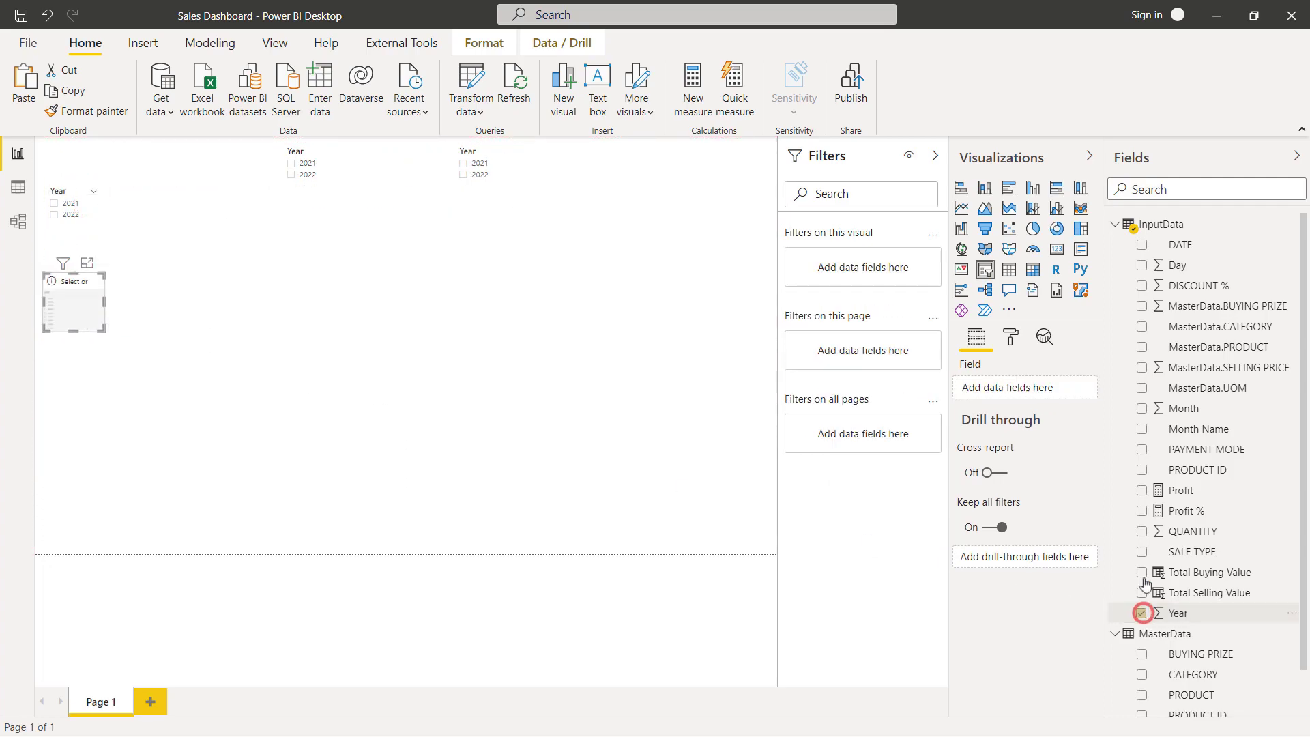
click(1142, 429)
drag(75, 335, 74, 438)
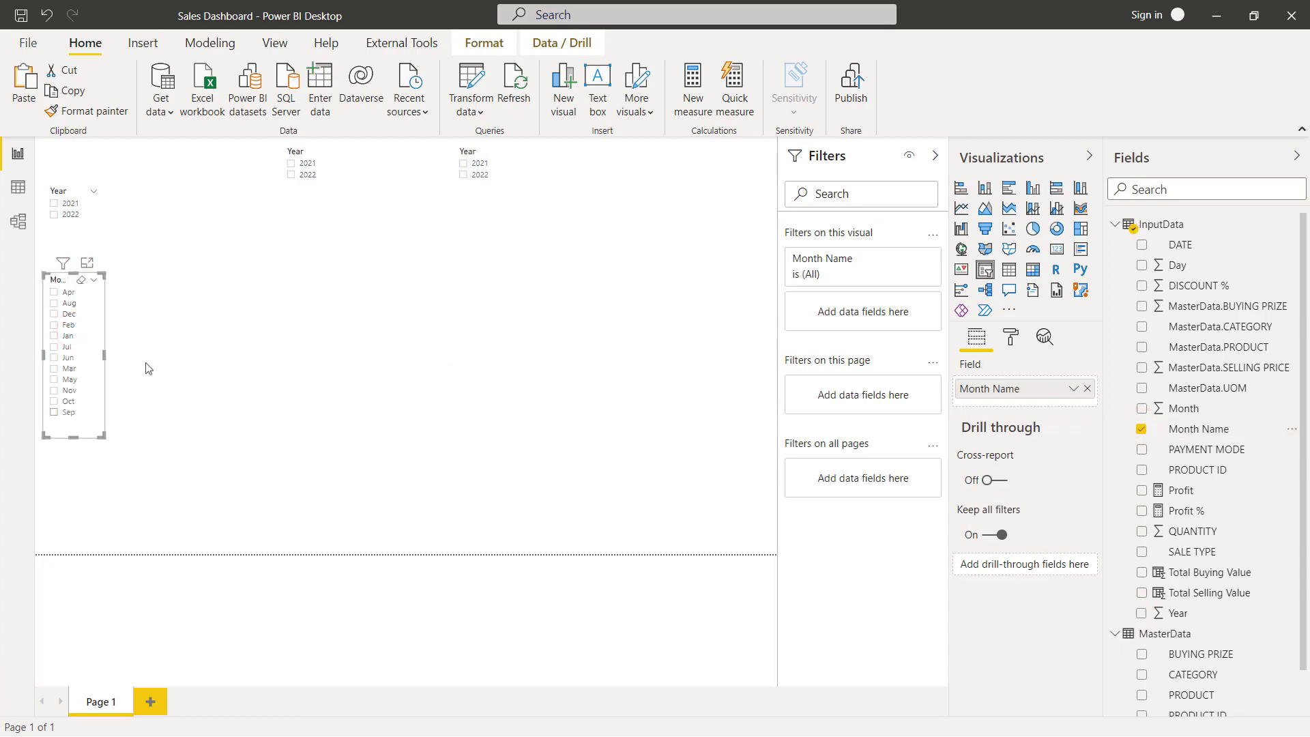
Turn the first slicer copy along the page's upper edge into a widened, shortened SALE TYPE slicer in Dropdown style
click(339, 179)
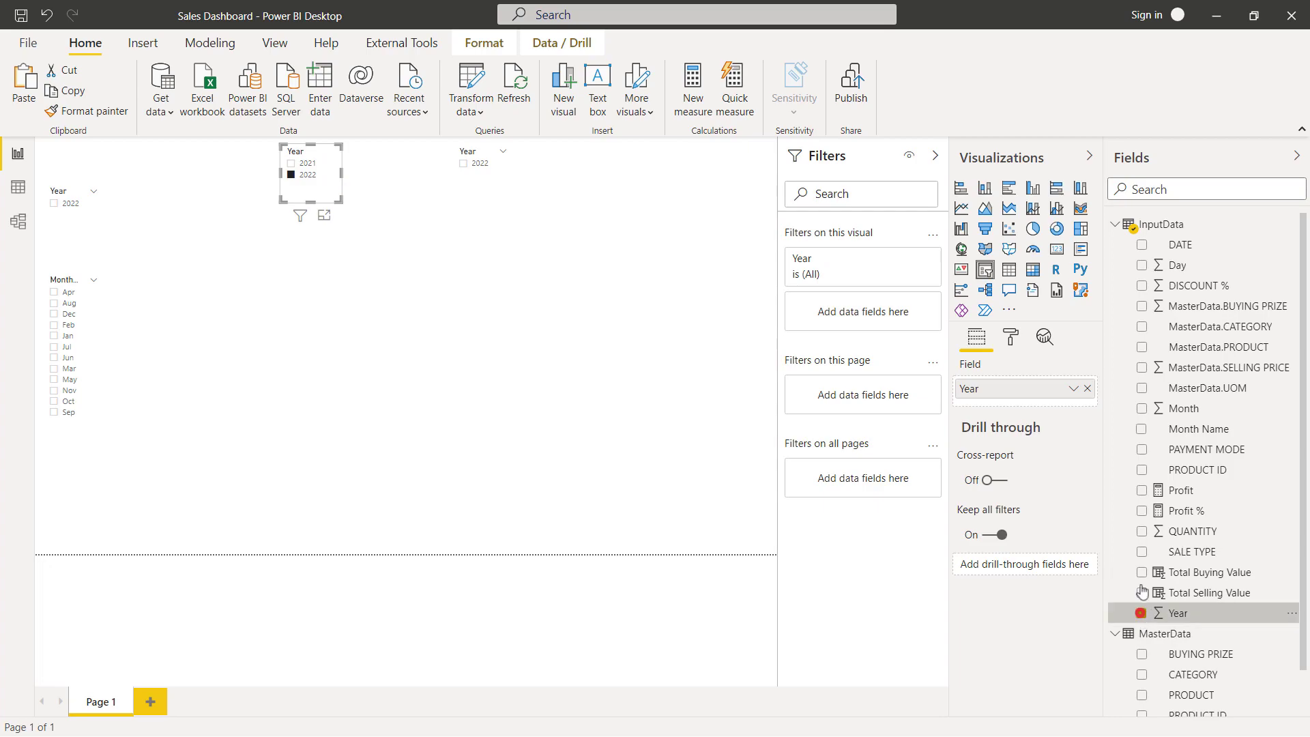
click(1142, 613)
click(1142, 551)
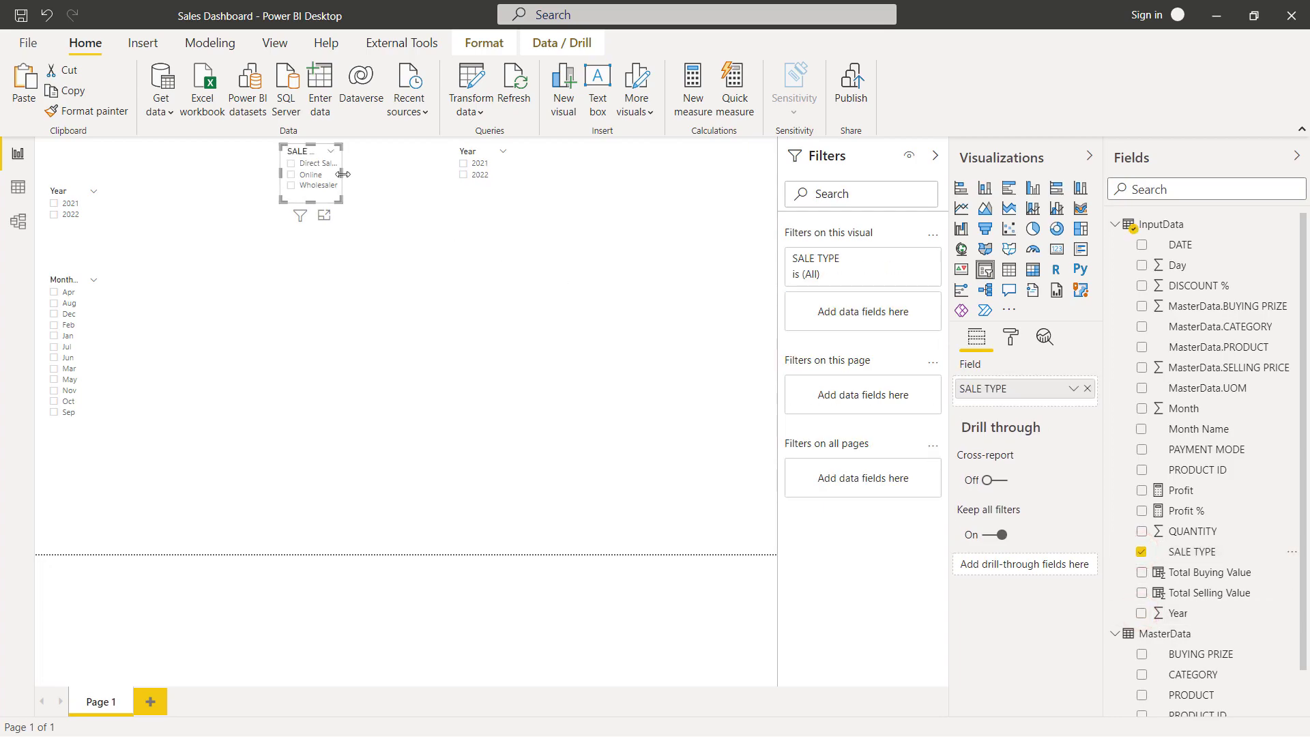
drag(344, 181, 407, 179)
click(396, 157)
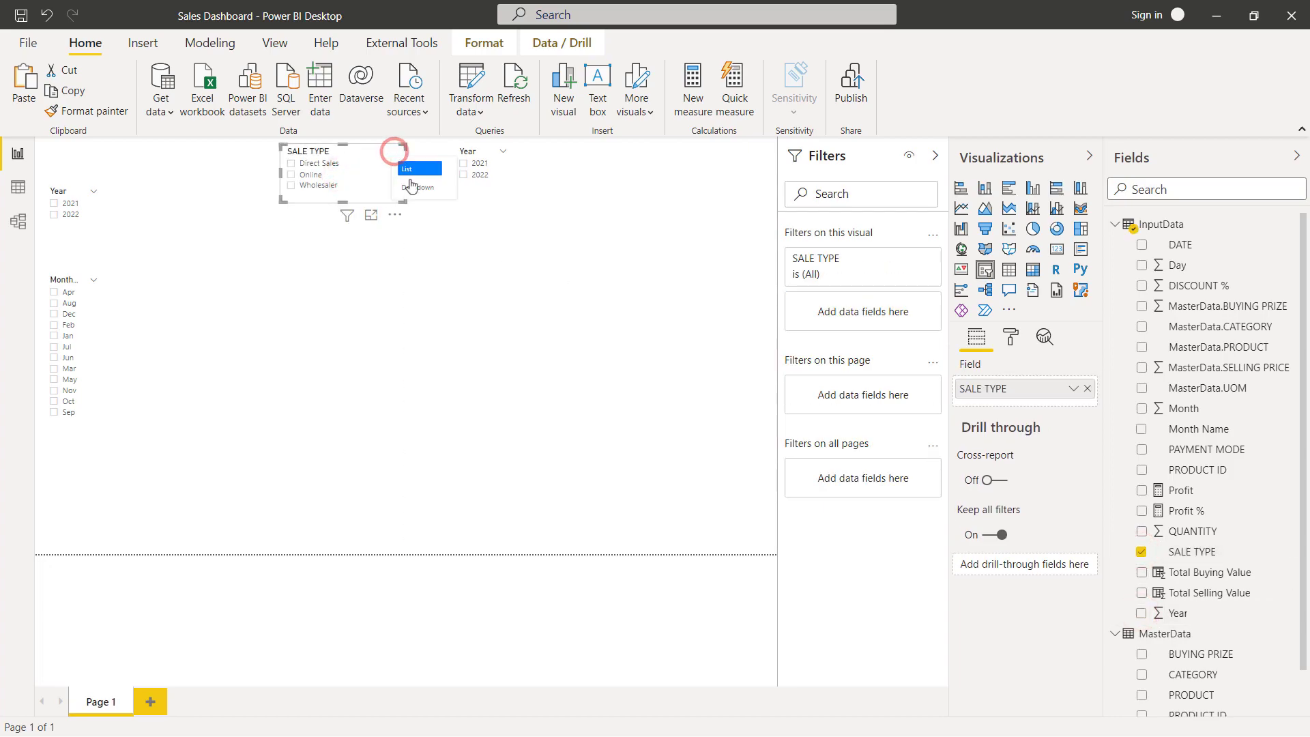
click(415, 181)
drag(342, 200, 343, 183)
click(391, 168)
click(392, 168)
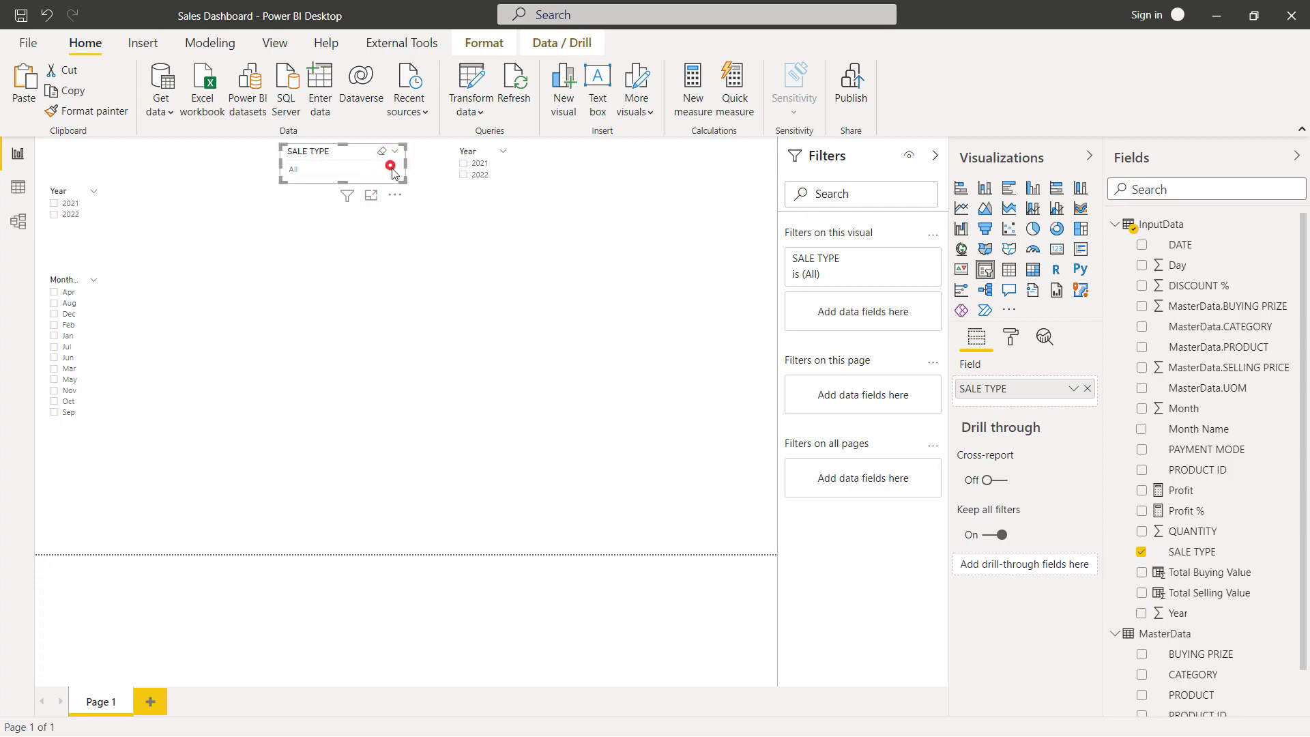
click(435, 264)
Turn the slicer copy beside SALE TYPE into a widened PAYMENT MODE slicer in Dropdown style
click(511, 172)
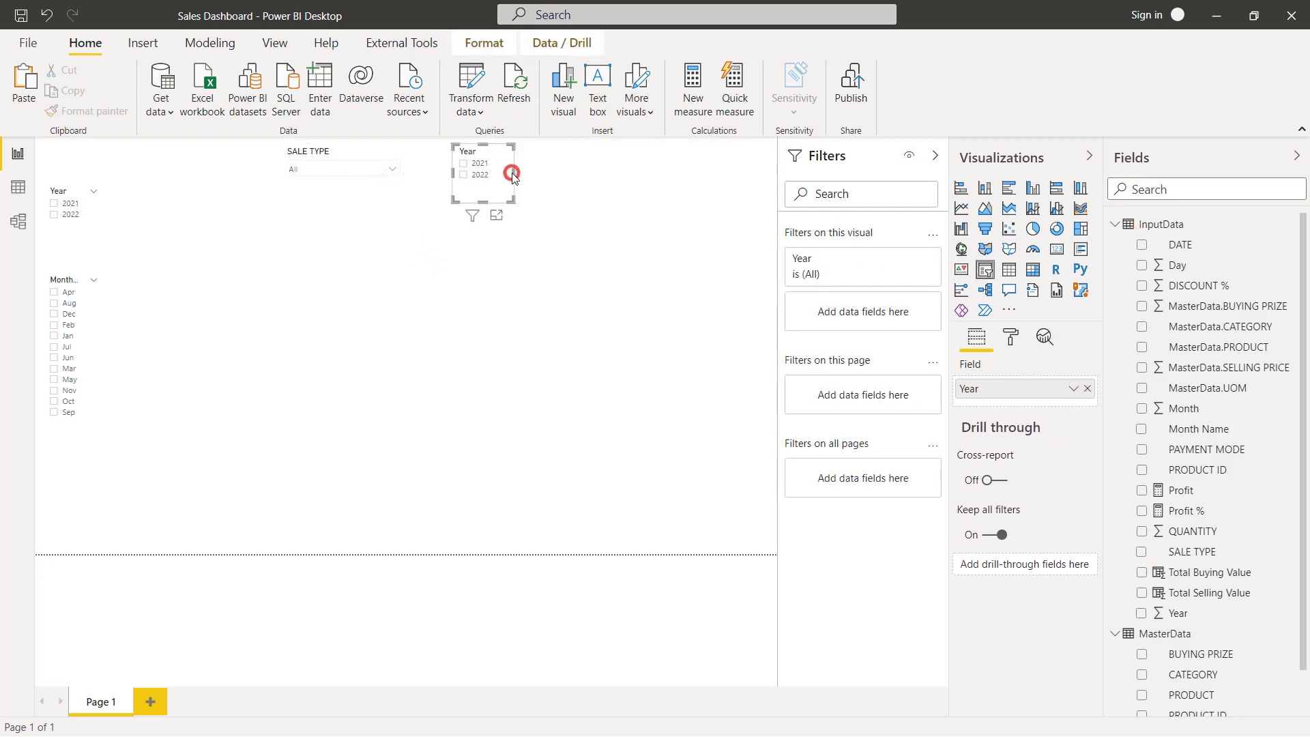
click(1141, 613)
click(1142, 449)
drag(514, 173, 576, 173)
click(564, 151)
click(585, 189)
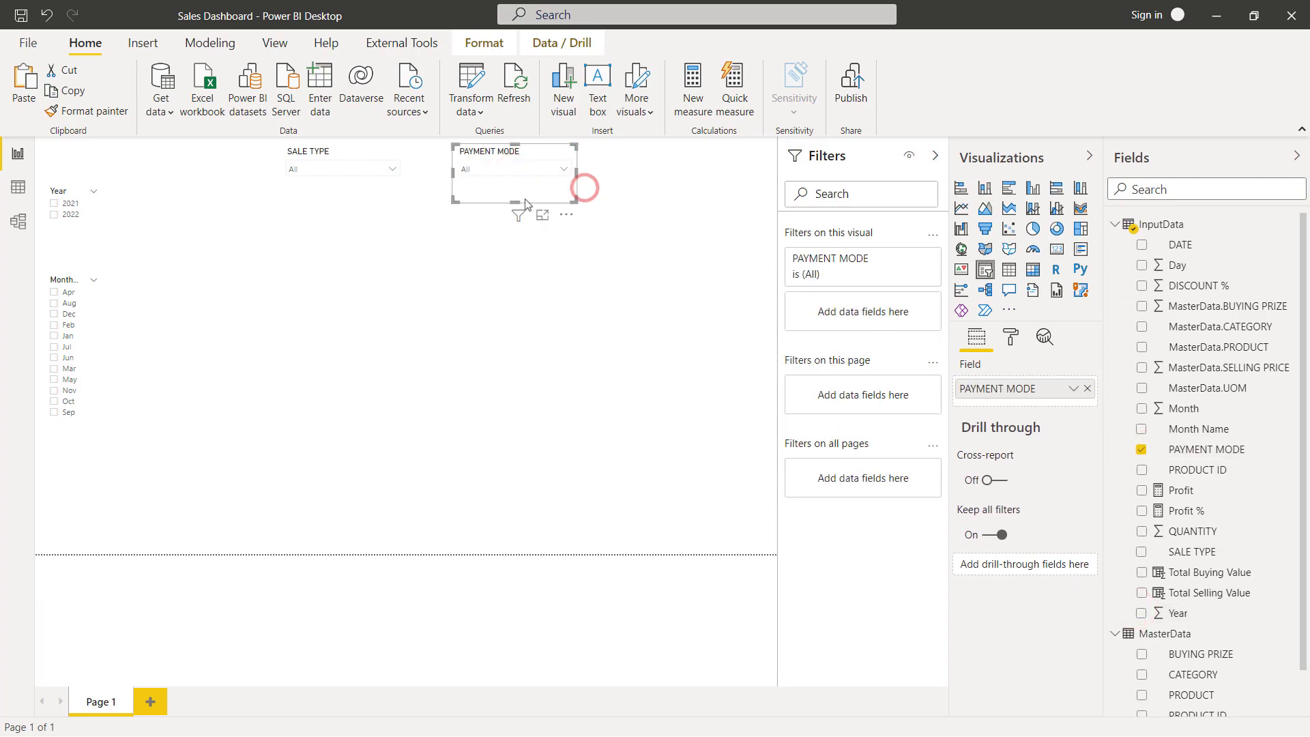
click(433, 249)
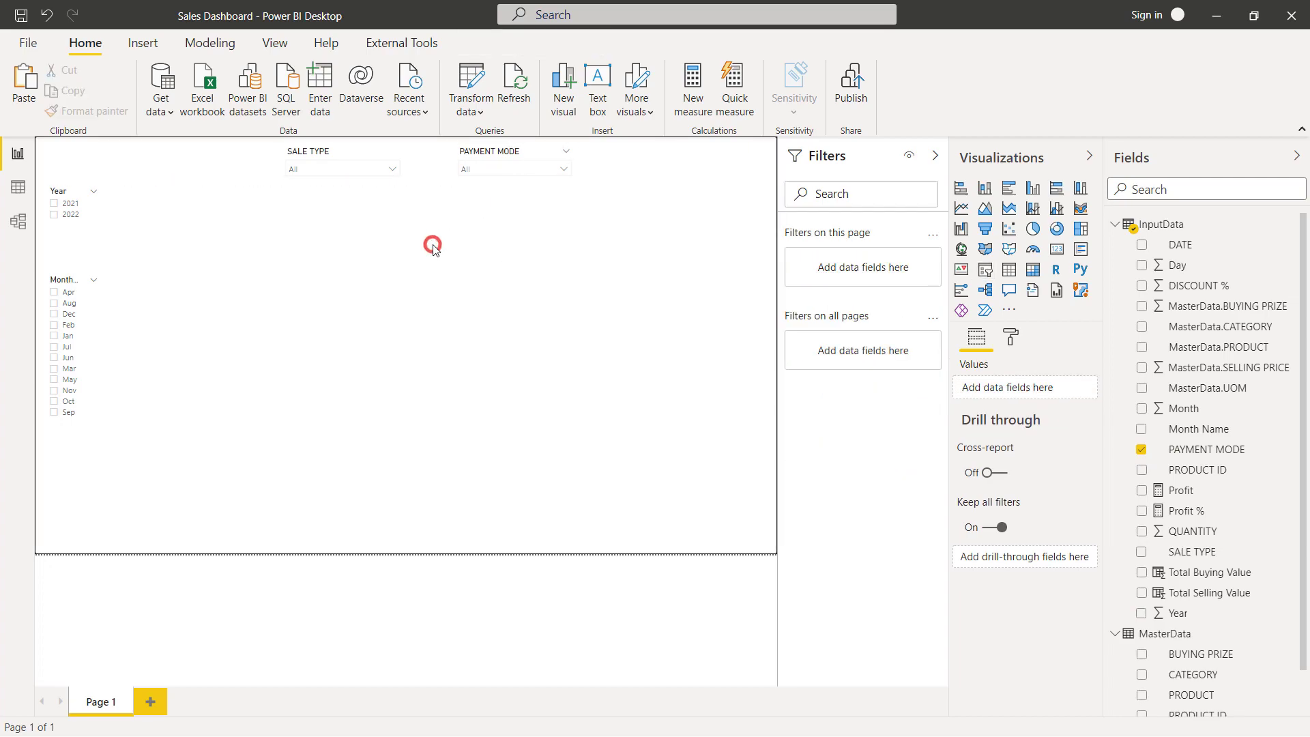
Add a Card visual for Total Selling Value and place it just beside the Year slicer
click(1143, 595)
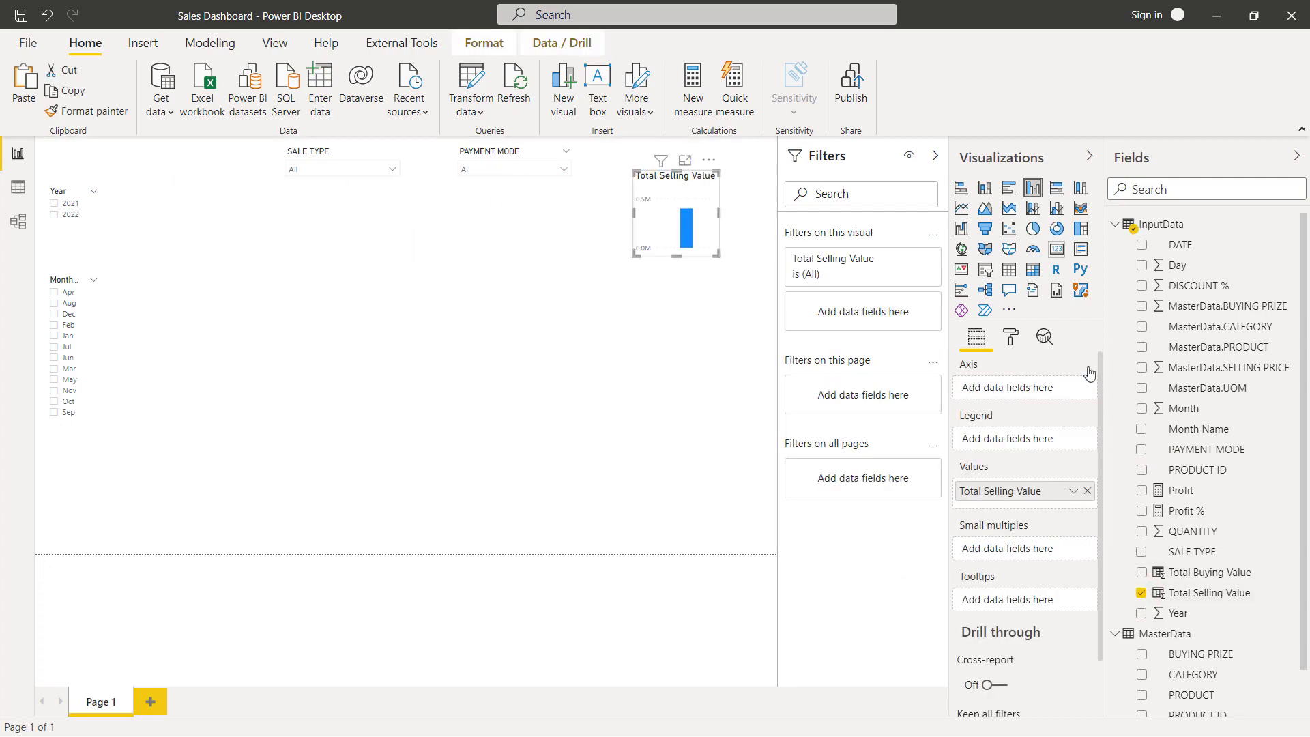
click(1057, 249)
drag(671, 189, 327, 231)
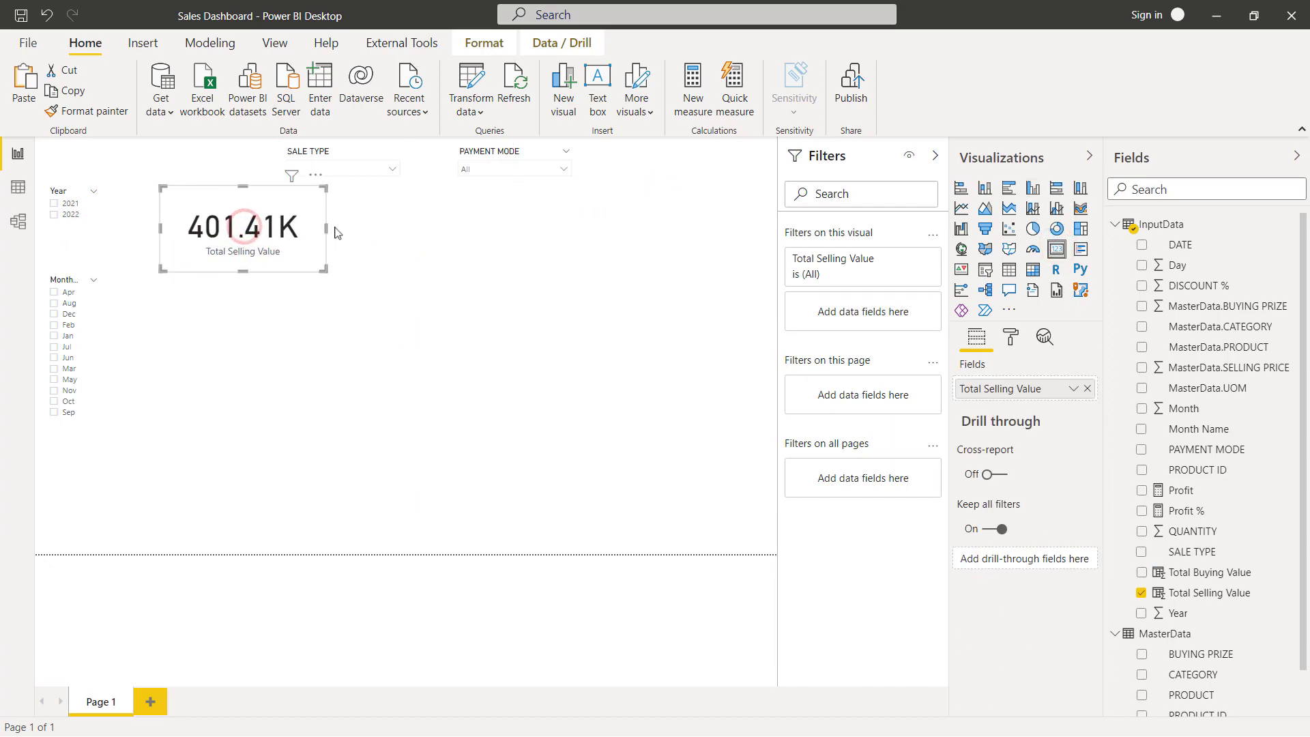
Set the card's data label to 24 pt text with 0 decimal places, and shrink the card to fit
click(1011, 337)
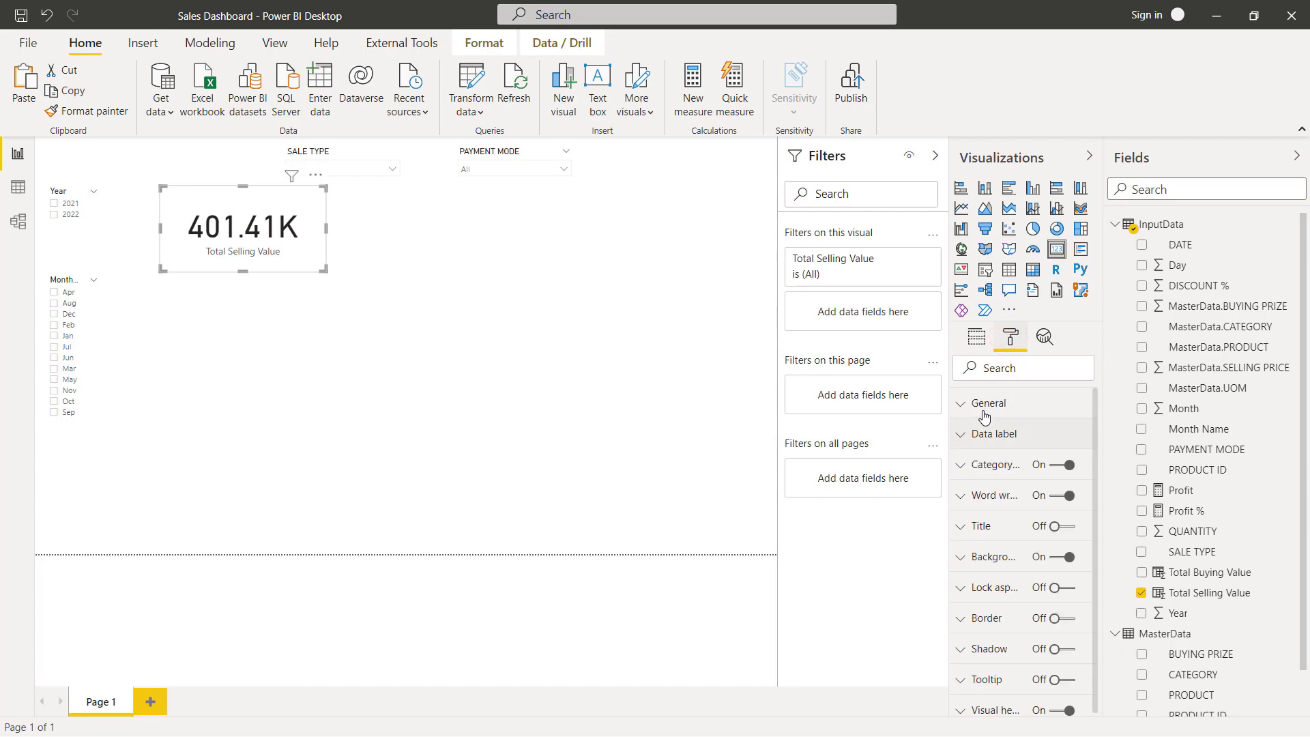
click(963, 435)
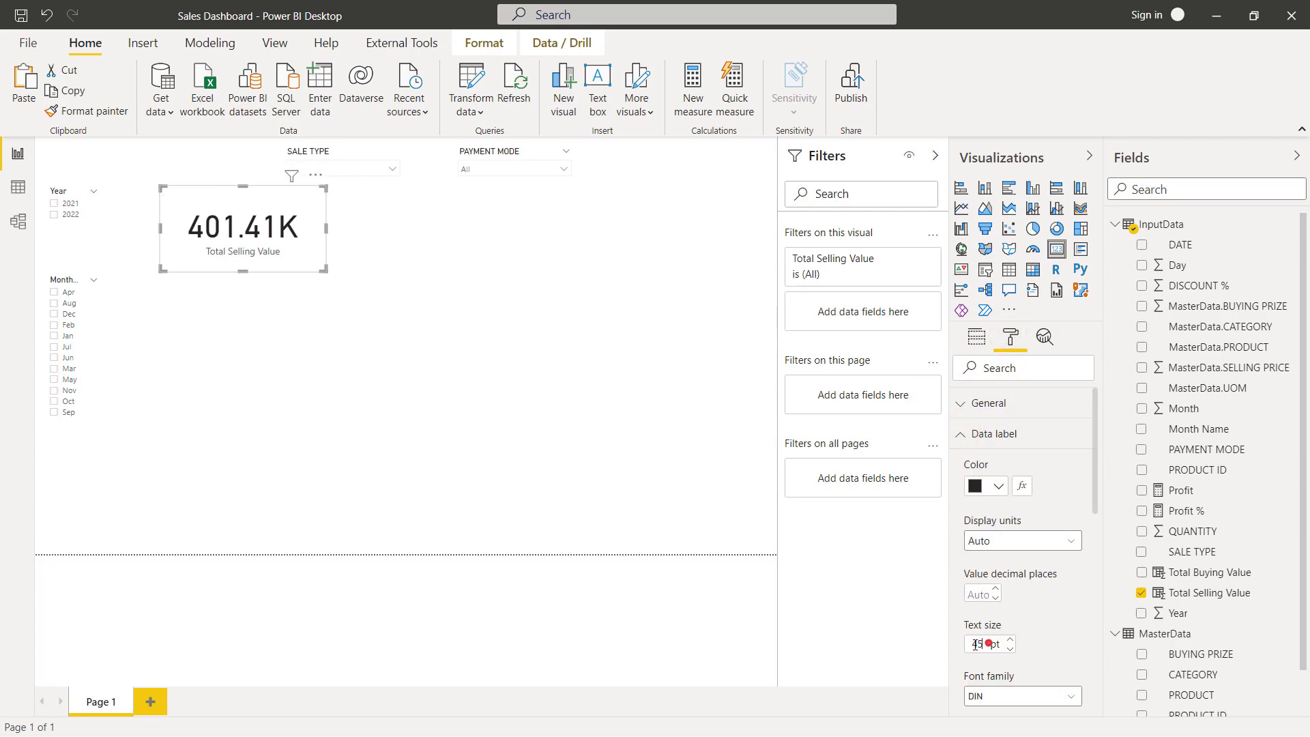
text(24)
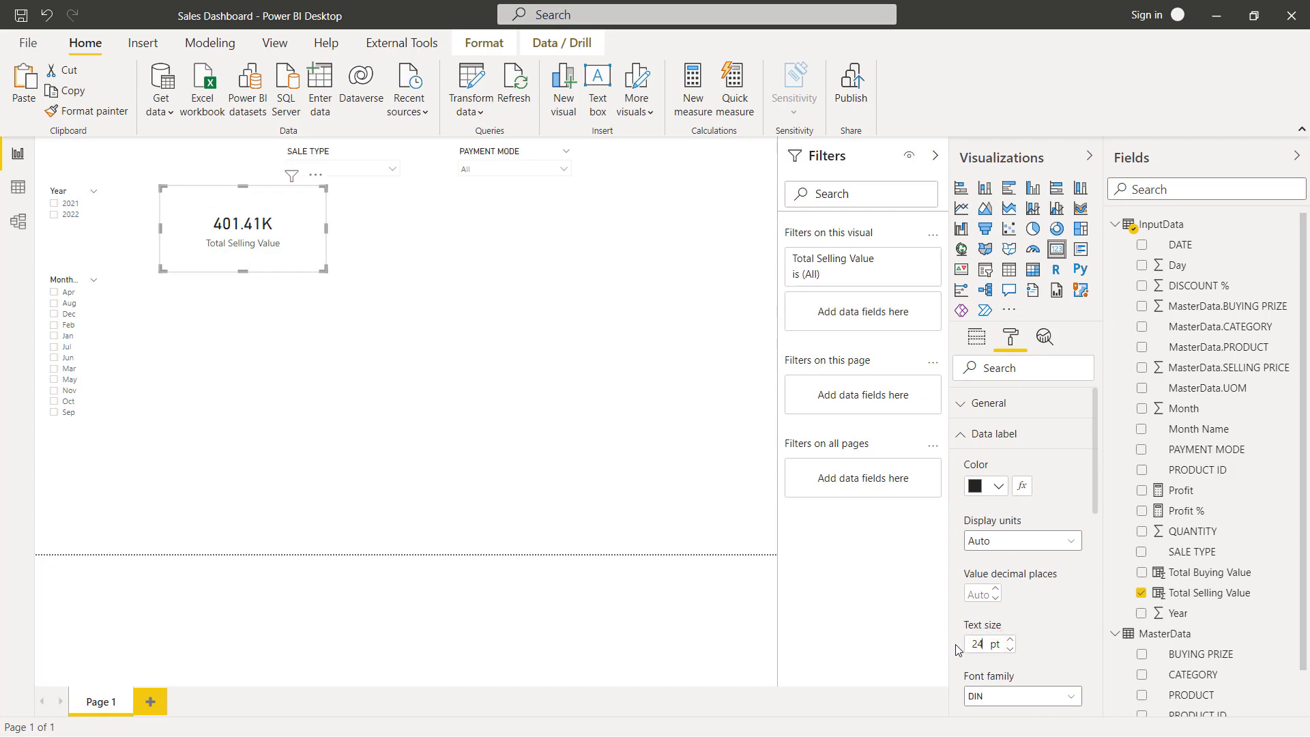
text(0)
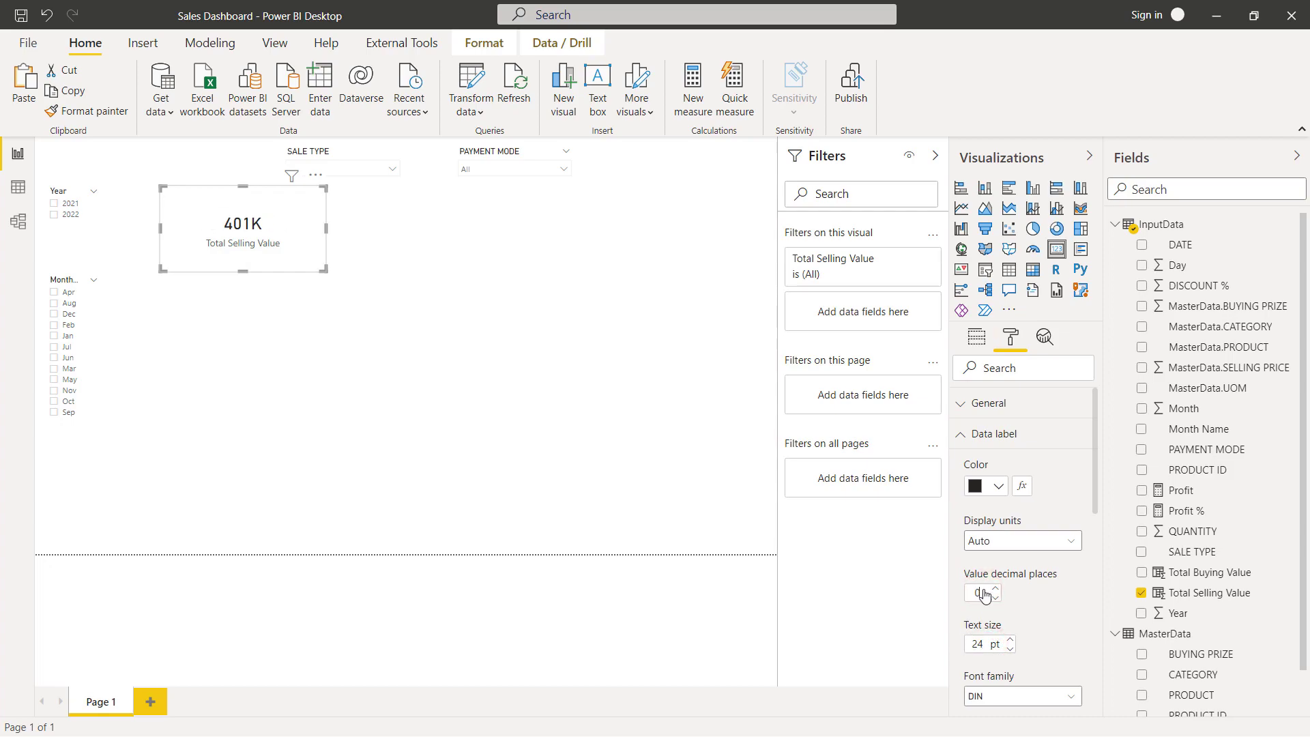
drag(242, 268, 248, 235)
drag(326, 207, 269, 213)
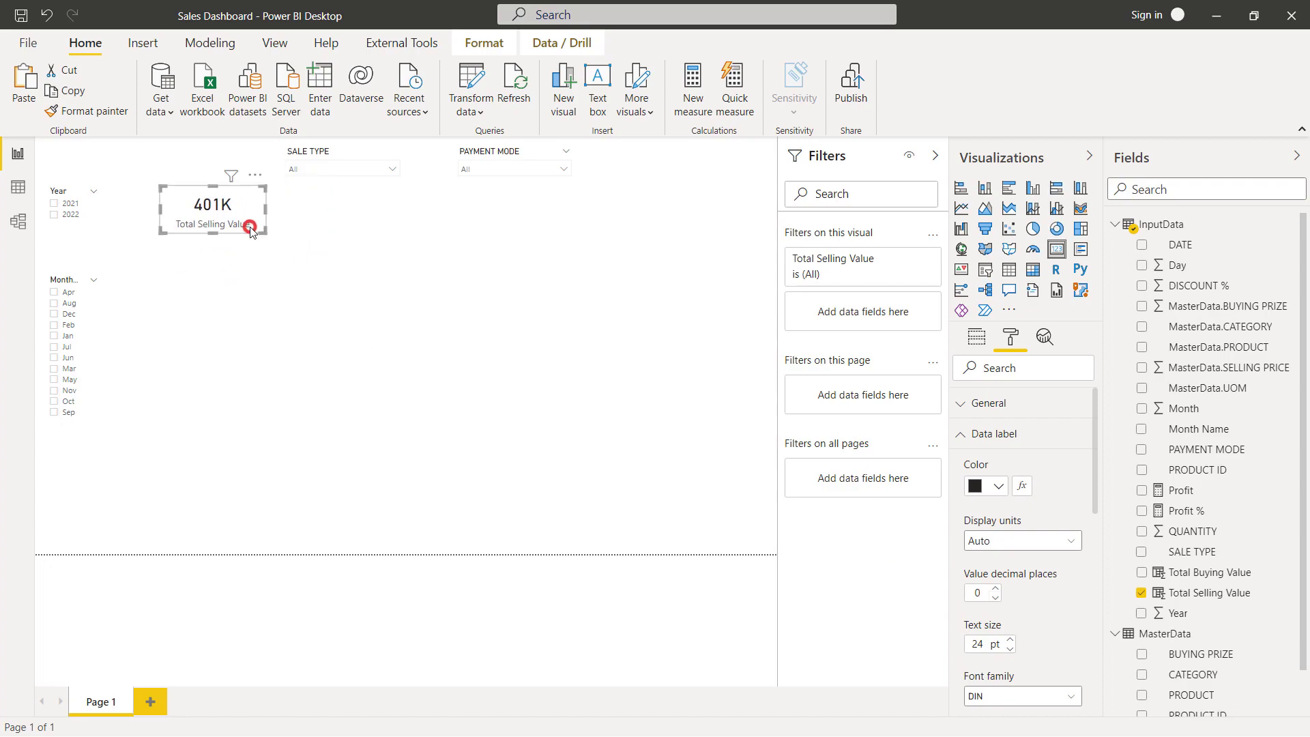
Make six copies of the Total Selling Value card and spread them across the page below the dropdown slicers
key(ctrl+c)
key(ctrl+v)
key(ctrl+v)
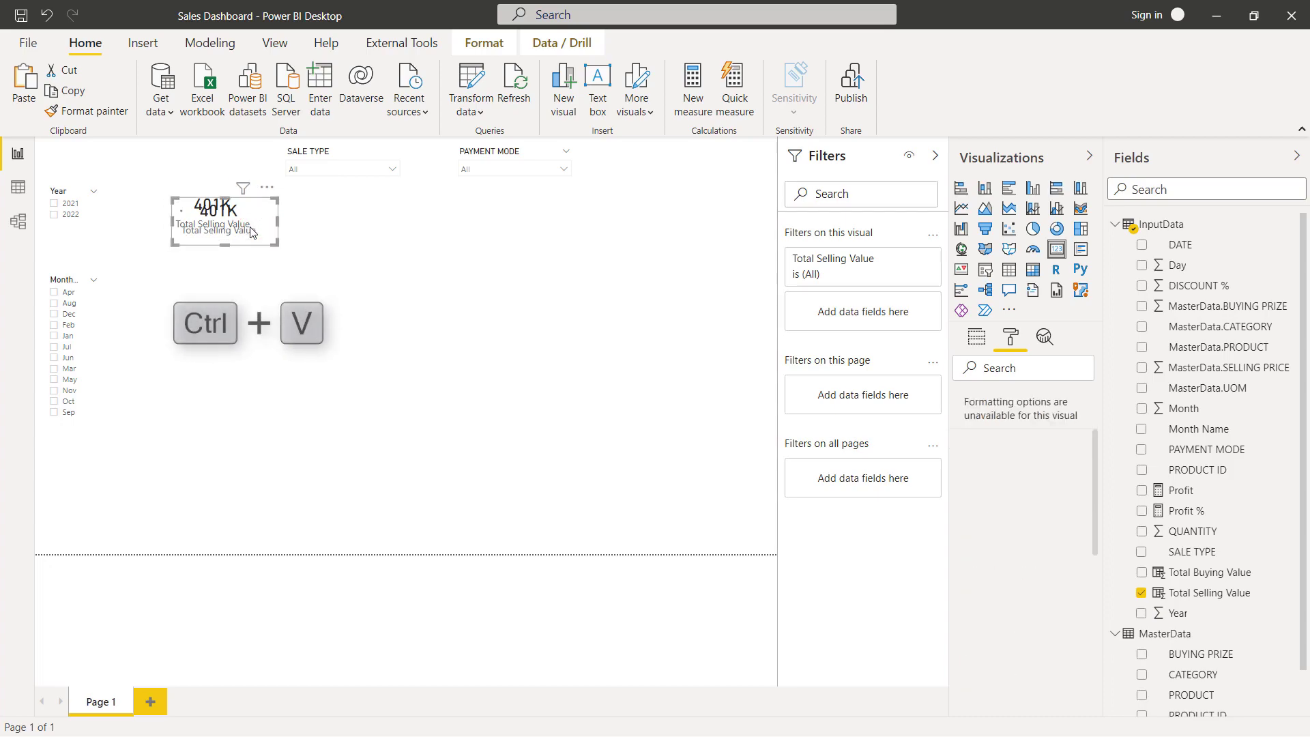
key(ctrl+v)
key(ctrl+v)
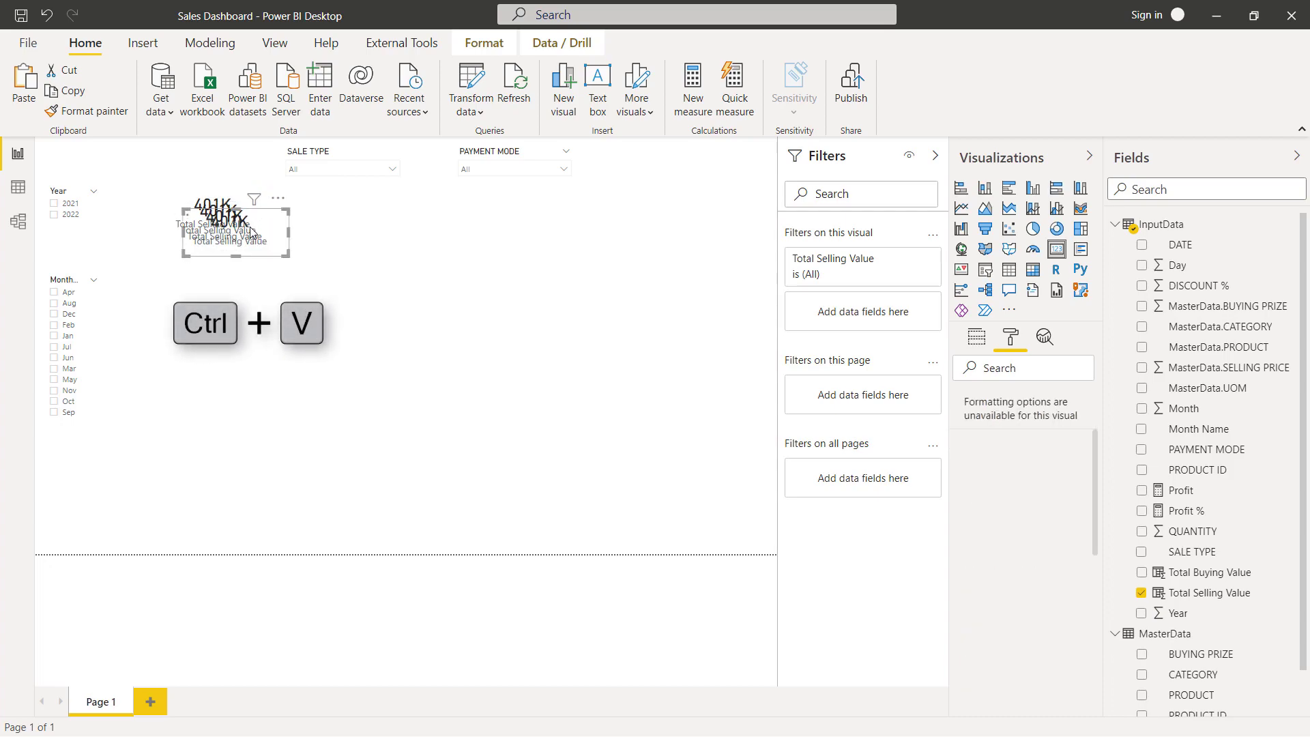
key(ctrl+v)
key(ctrl+v)
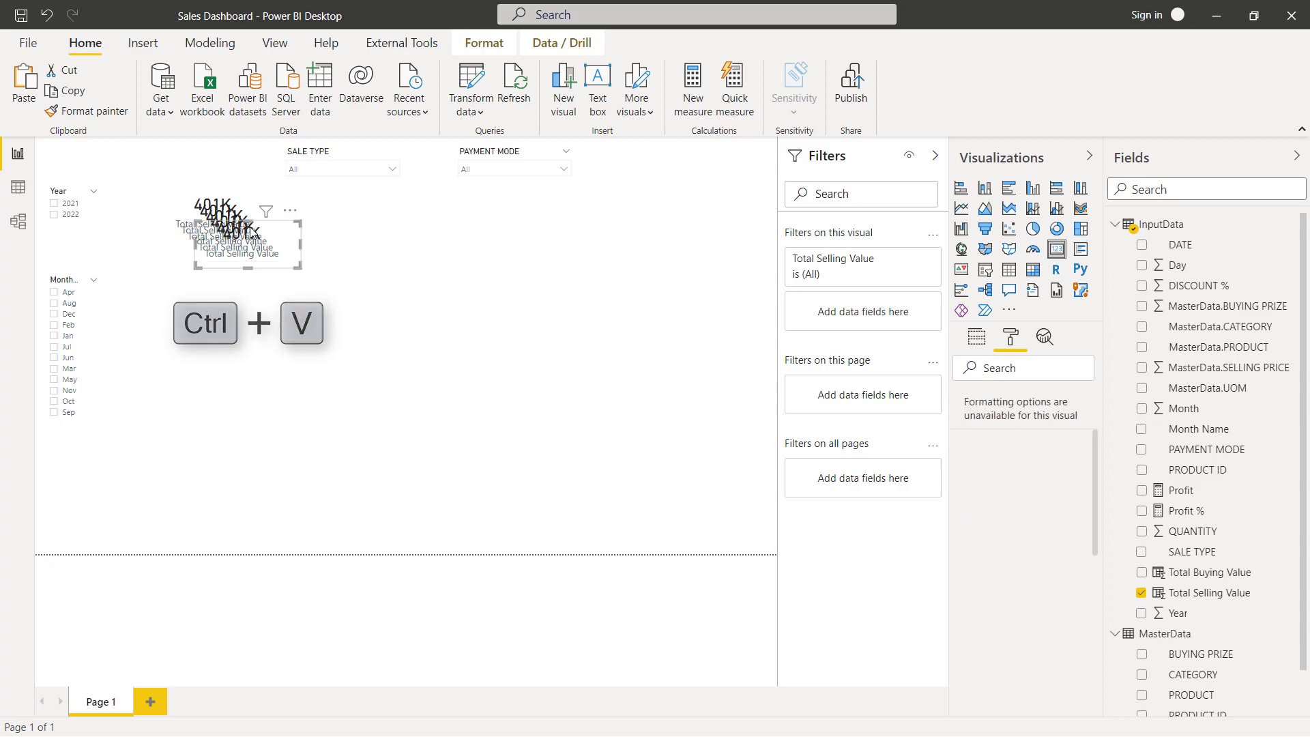
drag(264, 259, 727, 222)
drag(269, 252, 717, 260)
drag(233, 239, 606, 271)
drag(212, 233, 316, 227)
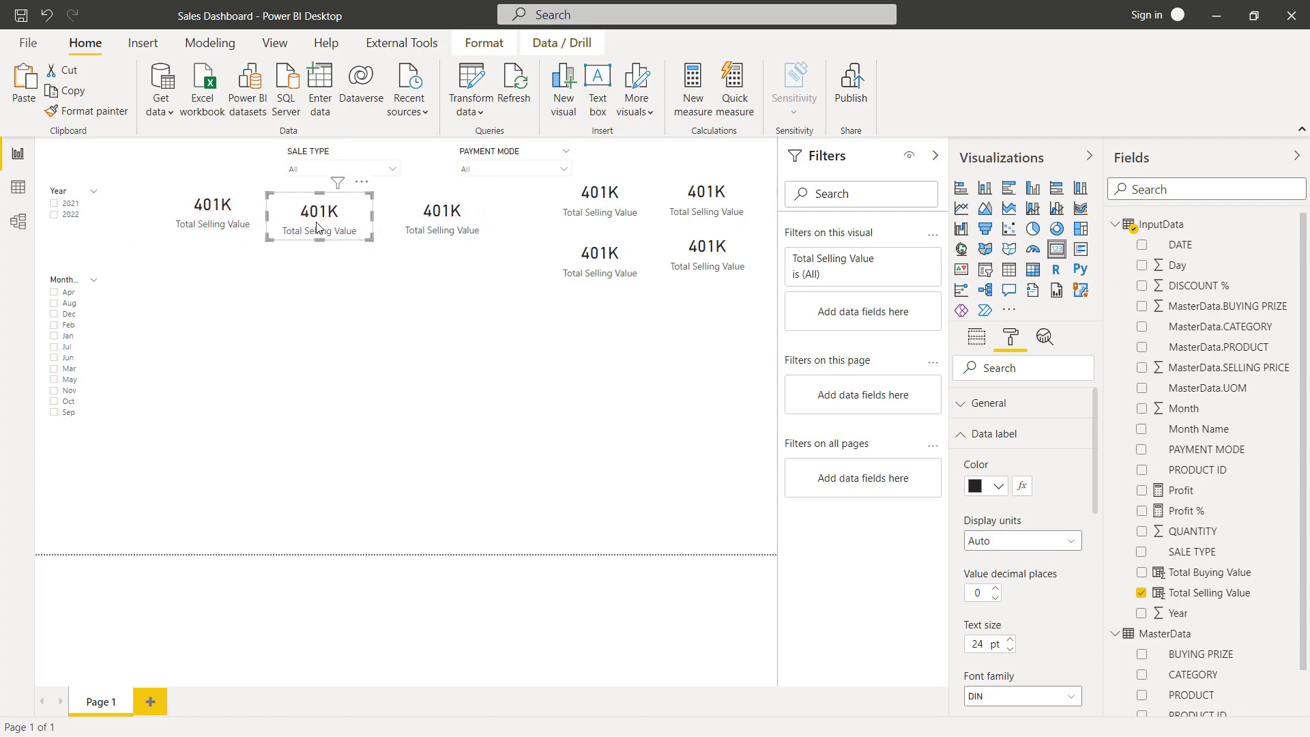
Replace Total Selling Value with Profit in the second card and with Profit % in the third card
click(1141, 592)
click(1141, 490)
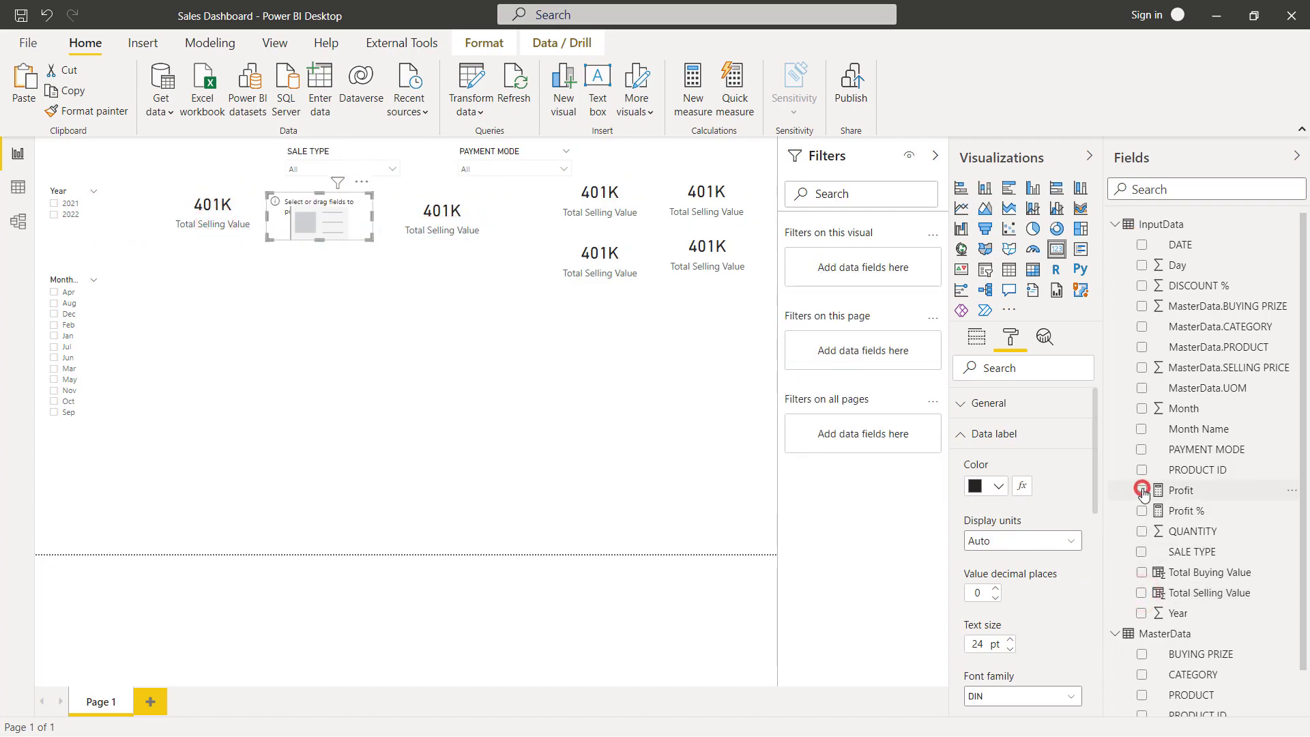
click(477, 215)
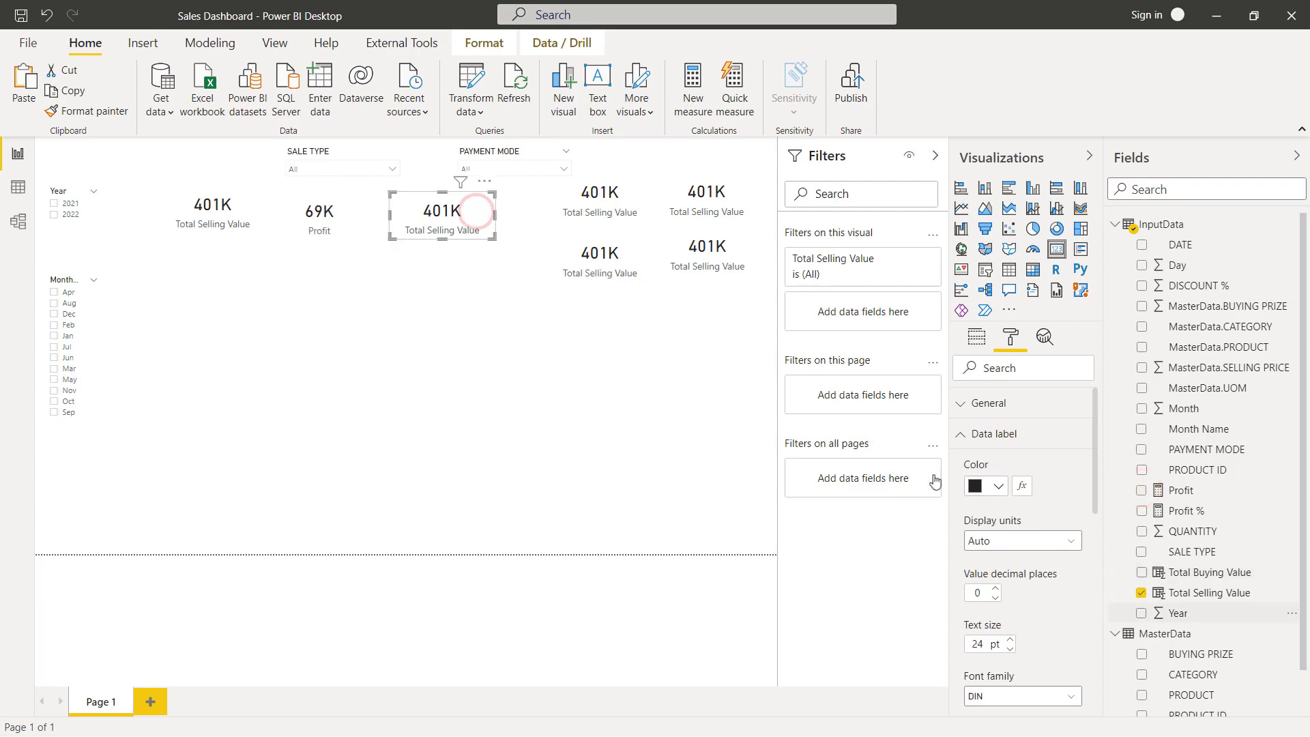
click(1141, 593)
click(1141, 510)
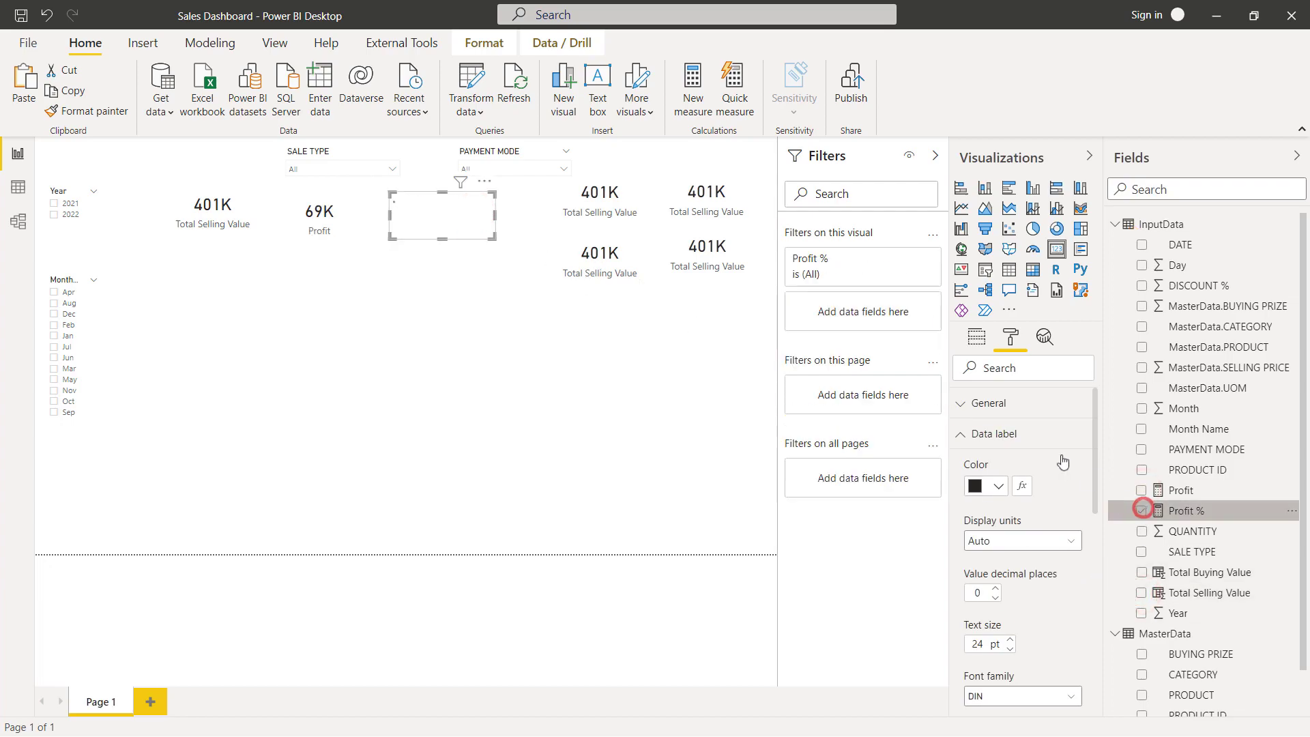
Replace Total Selling Value with QUANTITY in the card beside Profit %, and select the next card in that row
click(634, 185)
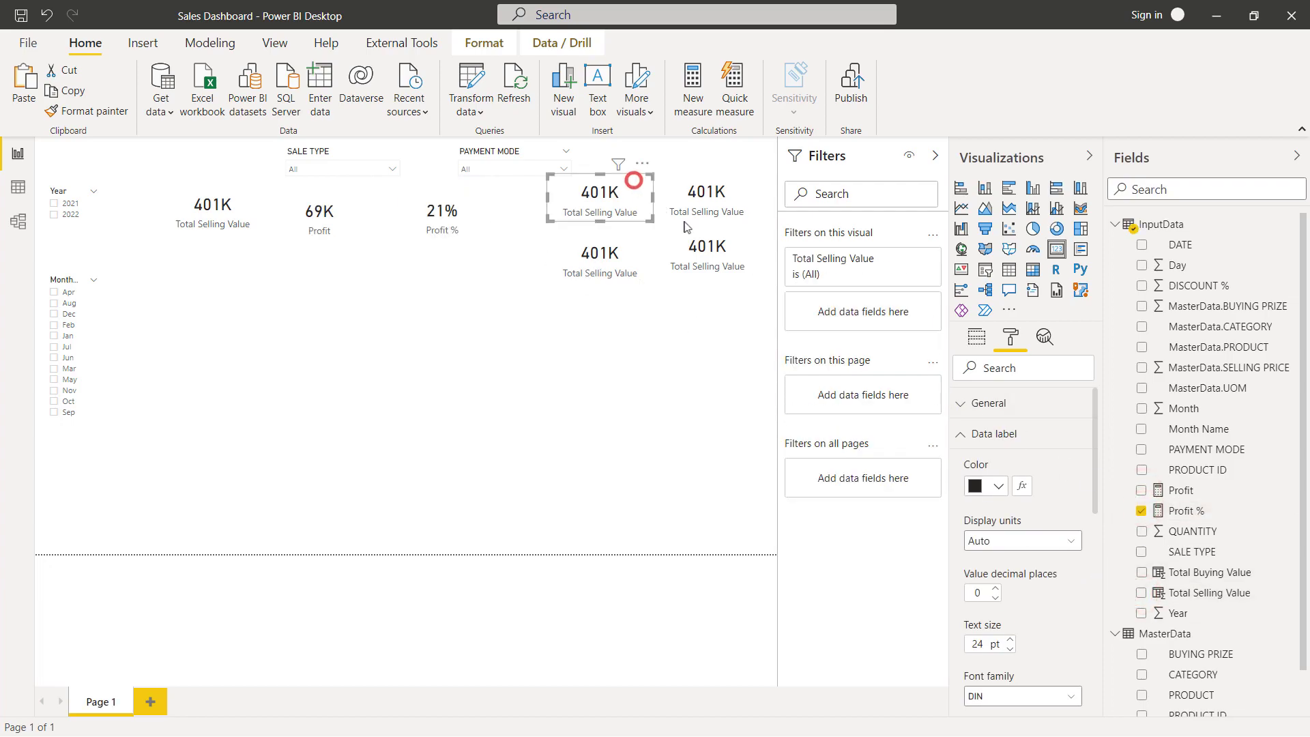
click(1142, 593)
click(1142, 534)
click(744, 183)
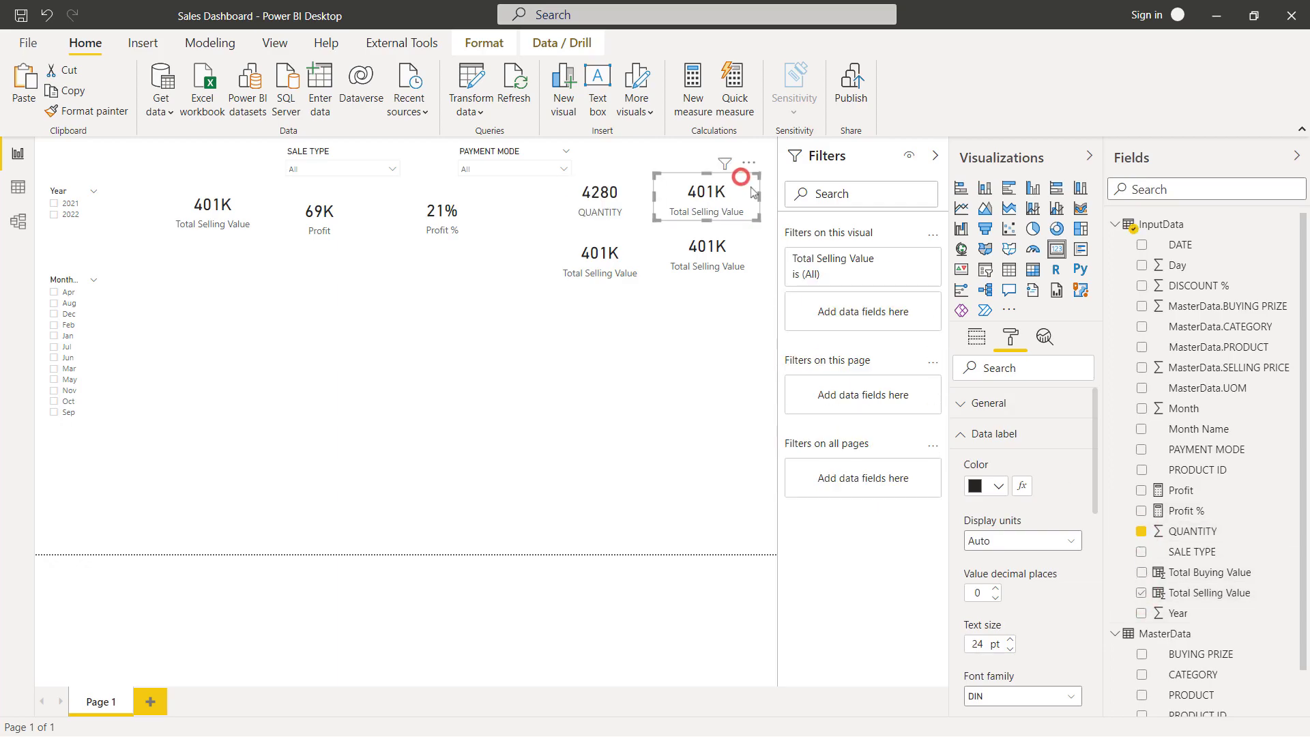
Replace Total Selling Value with MasterData.UOM in the selected card beside QUANTITY
click(1142, 592)
click(1142, 389)
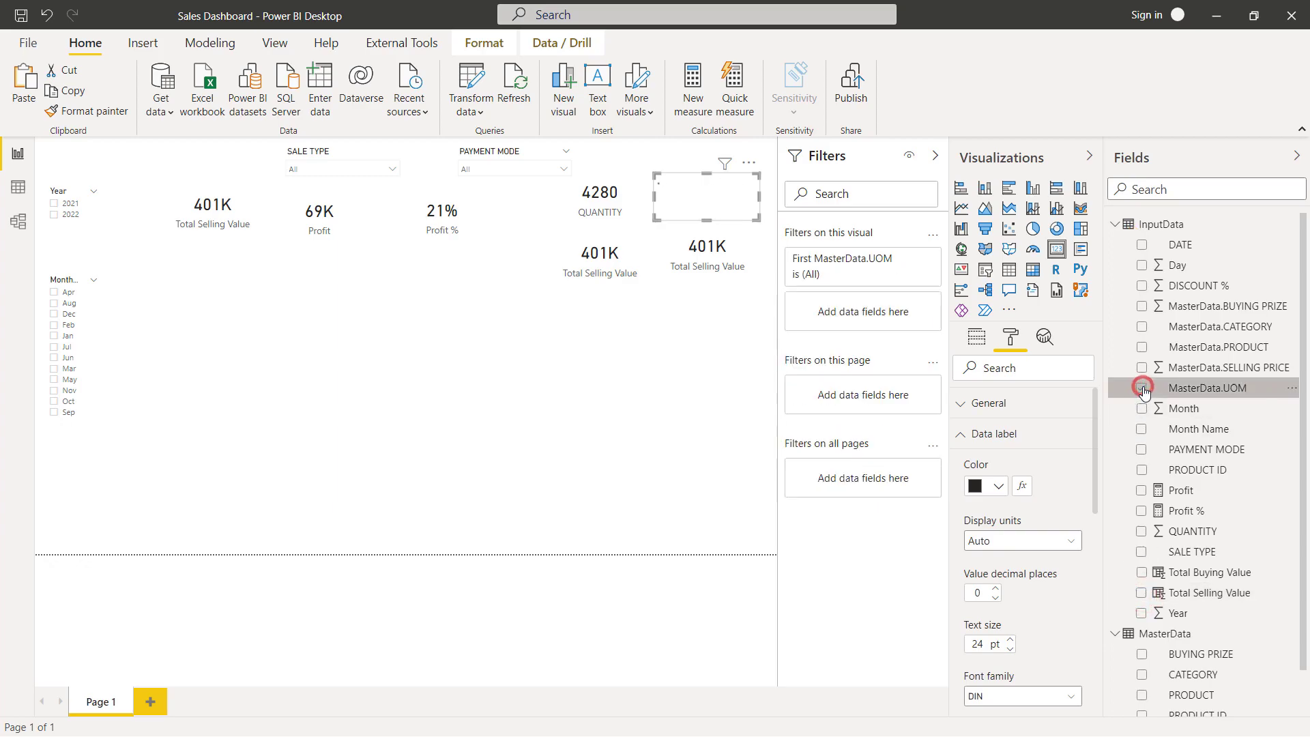
Filter the QUANTITY card to the top 1 PRODUCT ID by Total Selling Value
click(604, 180)
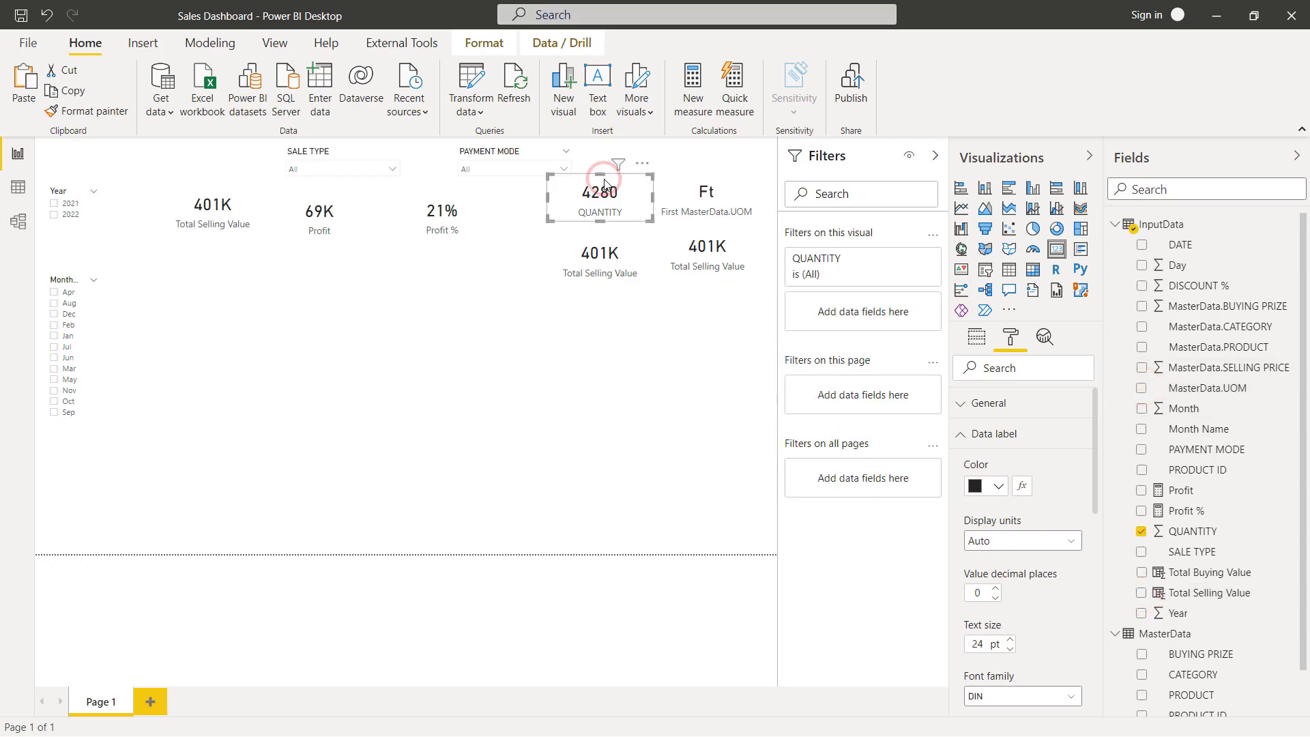
drag(1191, 471, 865, 308)
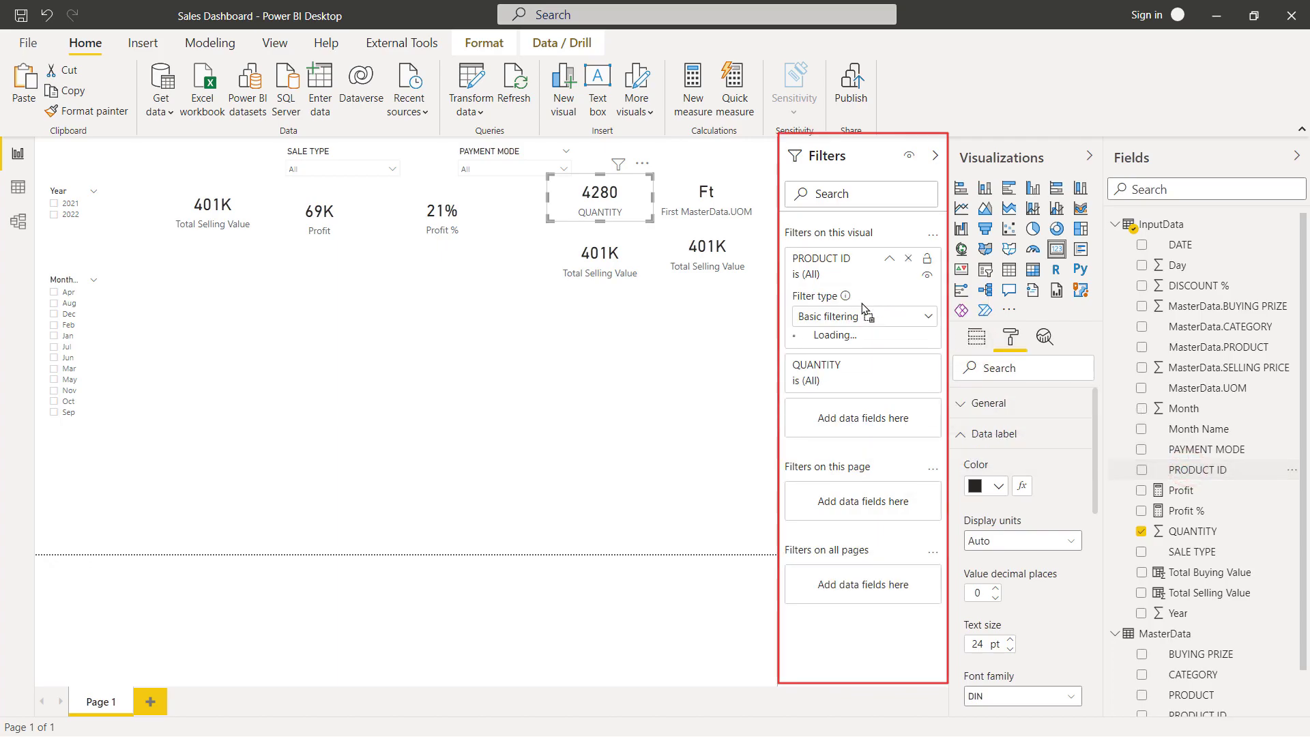
click(929, 315)
click(841, 379)
click(892, 360)
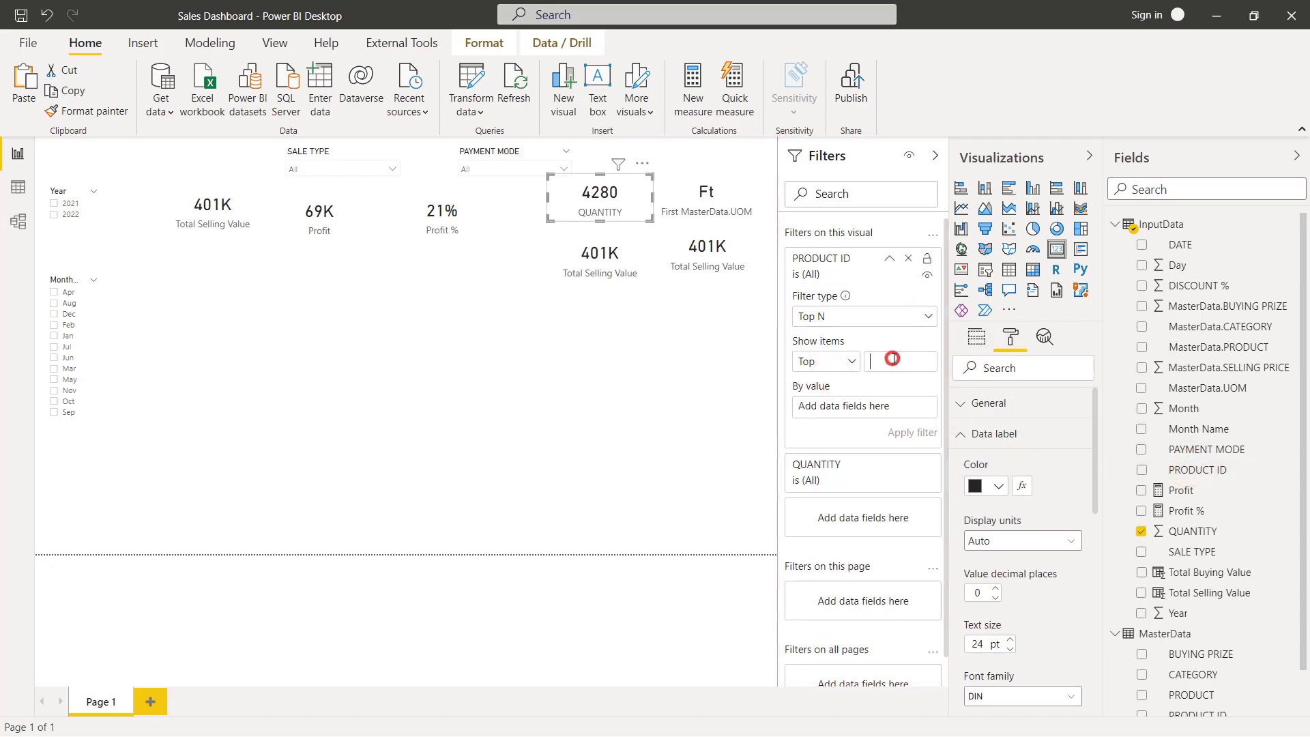
drag(1208, 594, 875, 418)
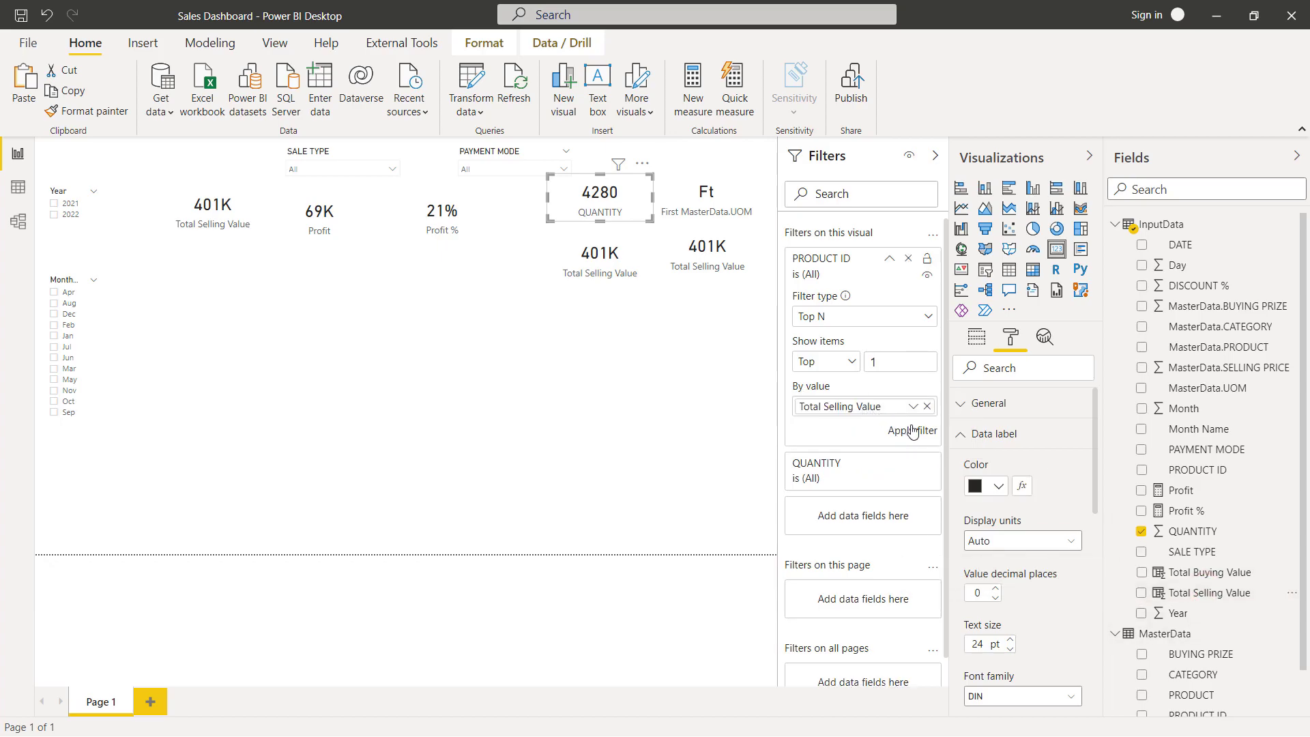
click(913, 430)
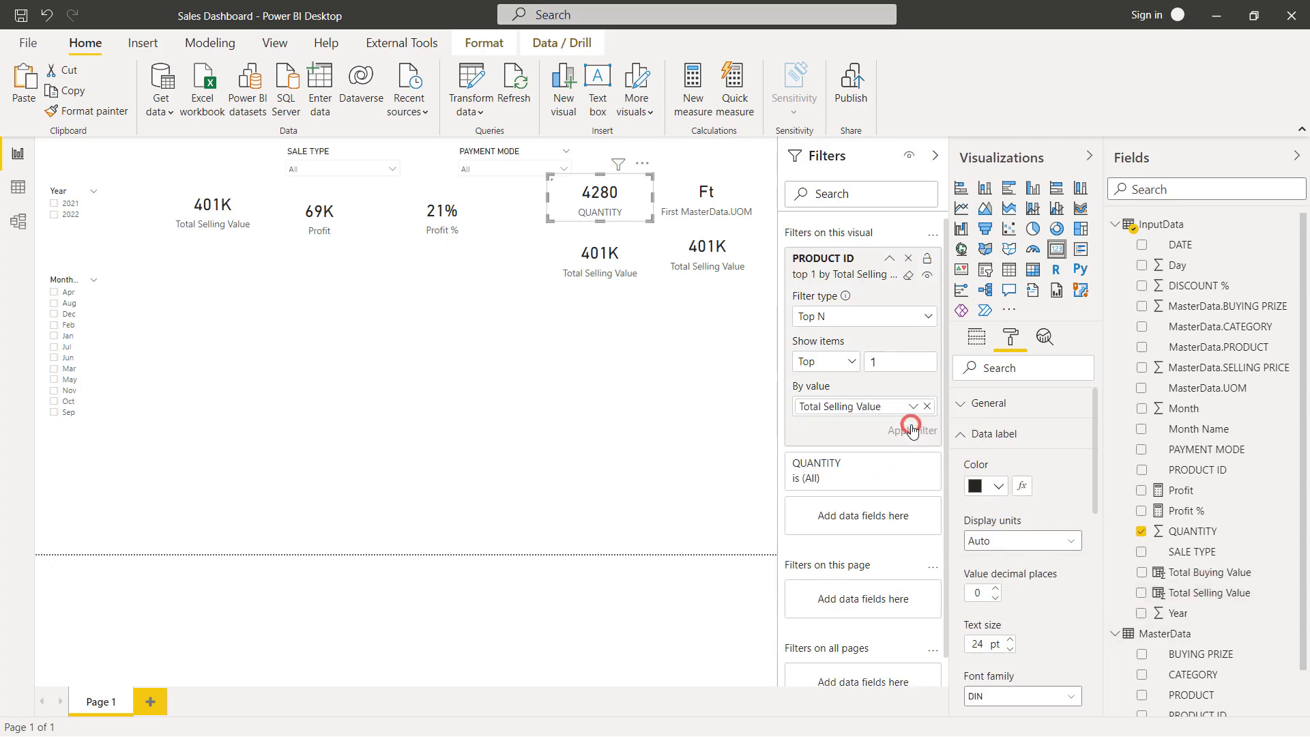
Filter the First MasterData.UOM card to the top 1 PRODUCT ID by Total Selling Value
click(722, 183)
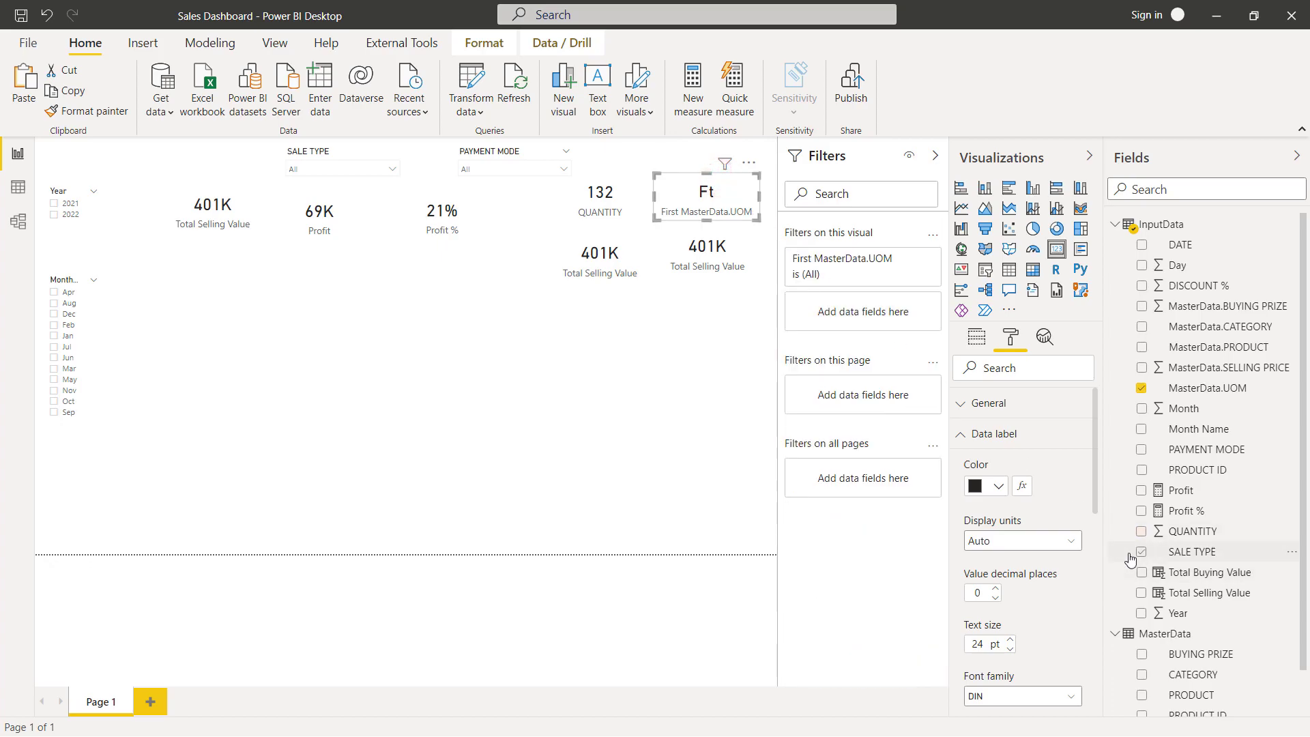
drag(1194, 478, 887, 311)
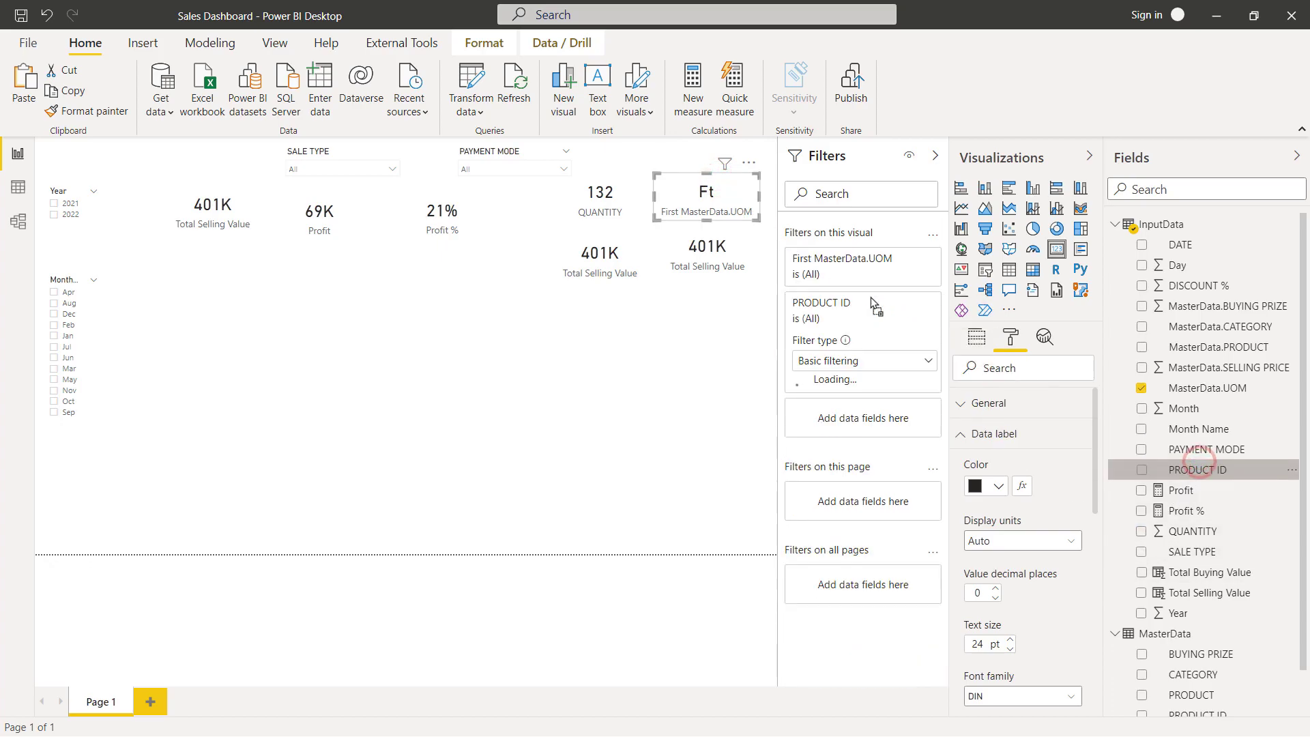
click(927, 361)
click(821, 425)
click(891, 405)
text(1)
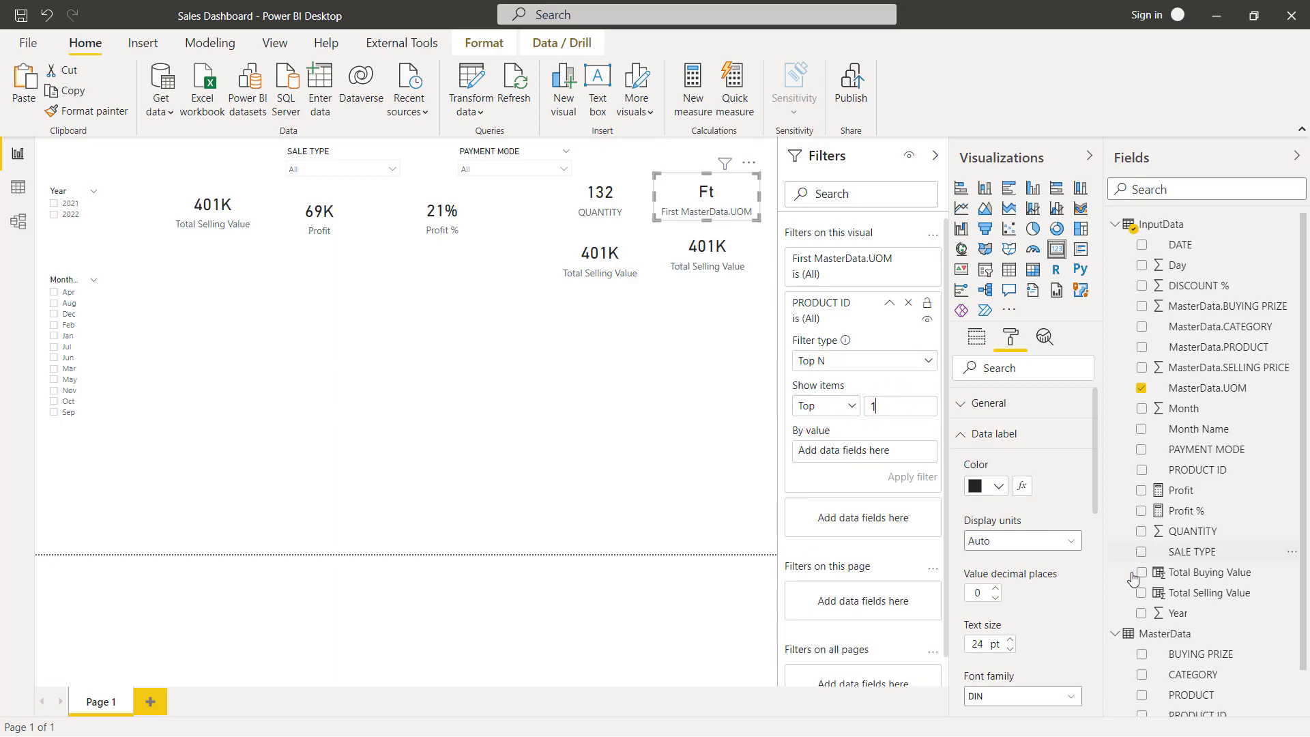
drag(1205, 595, 867, 451)
click(914, 474)
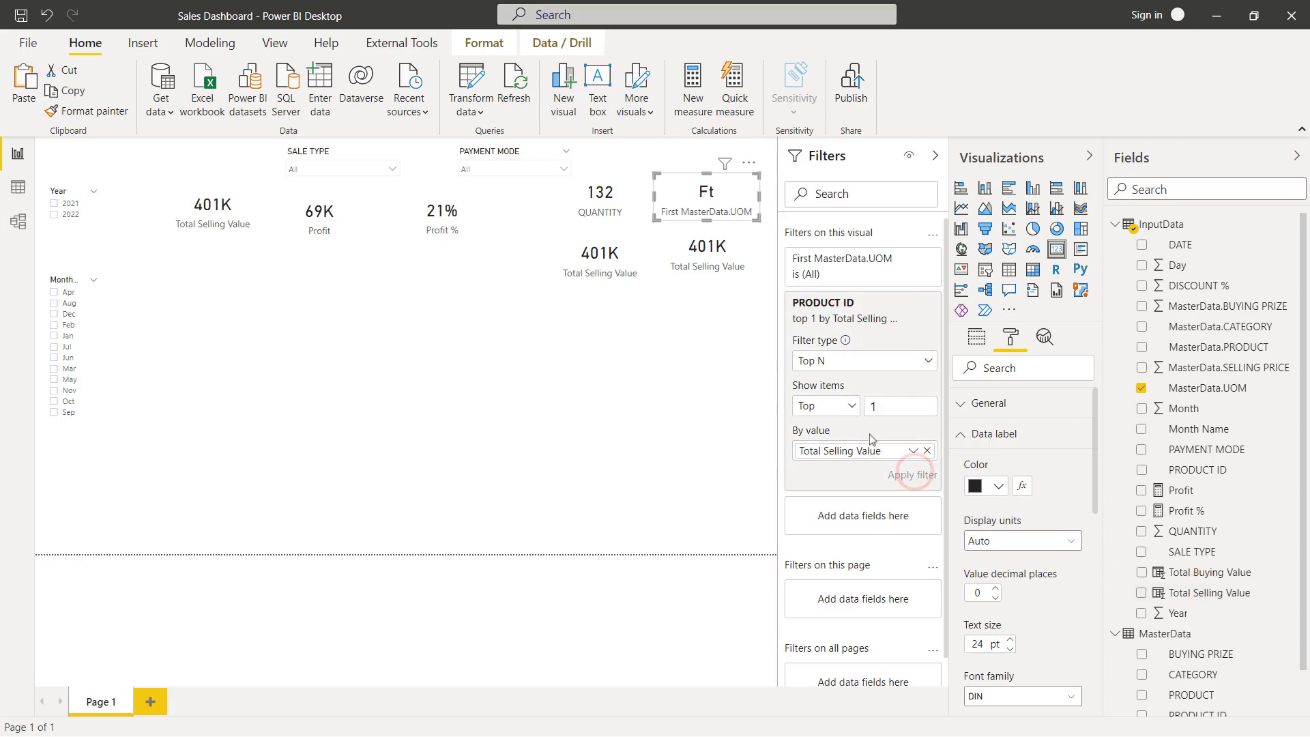
Filter the Total Selling Value card below QUANTITY to the top 1 PRODUCT ID by Total Selling Value
click(636, 246)
drag(1210, 476, 886, 304)
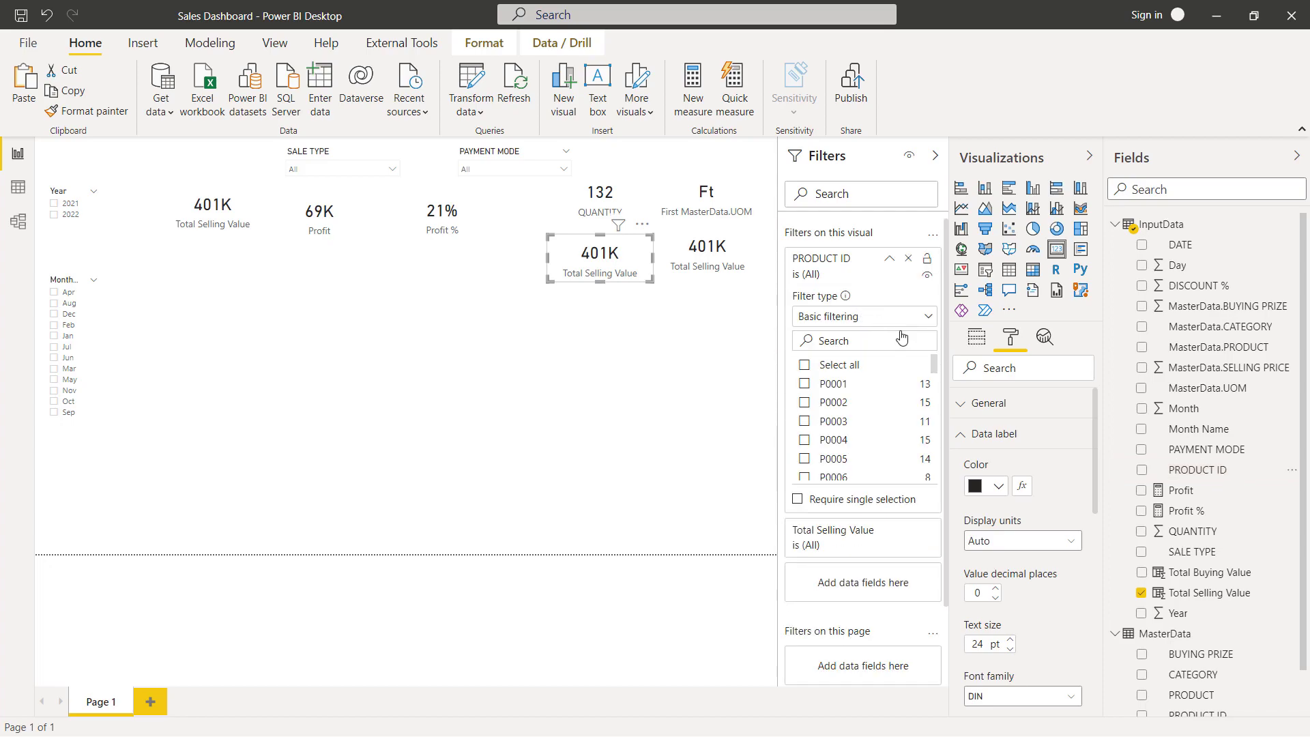
click(928, 316)
click(828, 378)
click(894, 367)
drag(1191, 593, 869, 408)
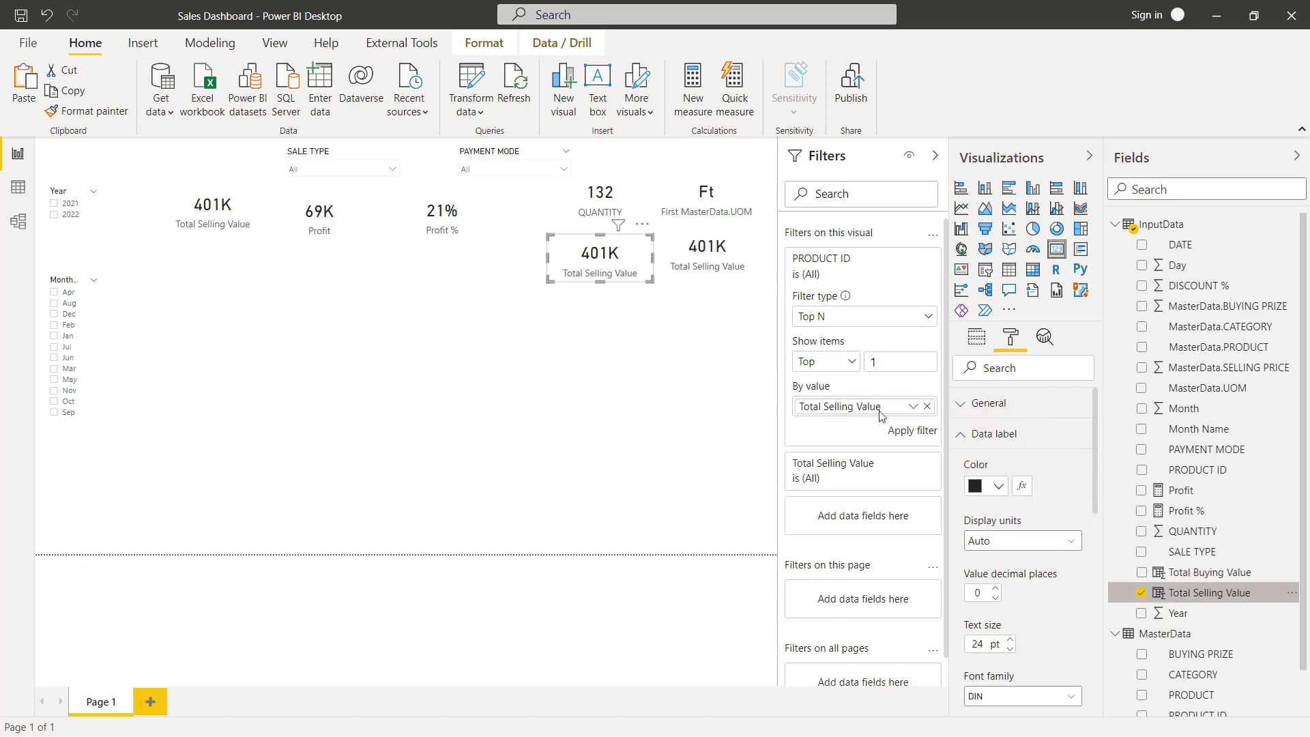
click(910, 430)
Filter the Total Selling Value card below First MasterData.UOM to the top 1 MasterData.CATEGORY by Total Selling Value
click(751, 253)
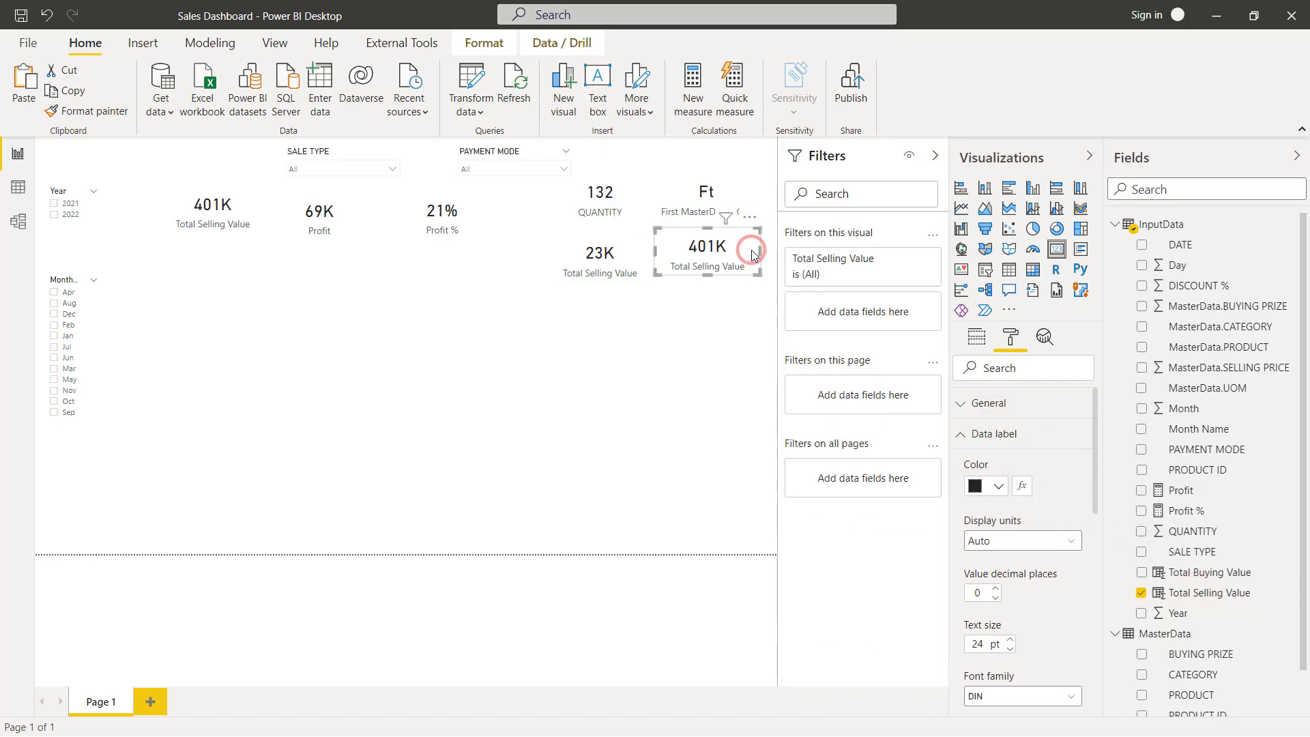
drag(1239, 331, 871, 304)
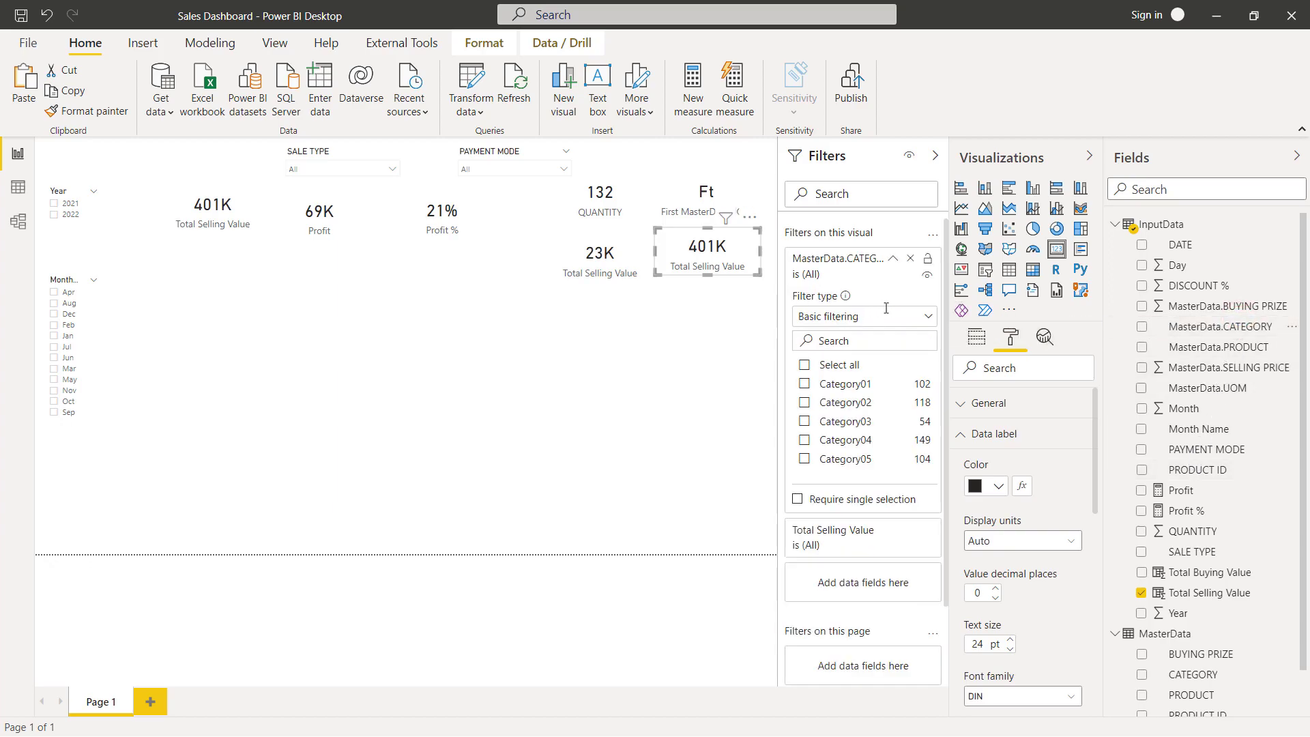
click(930, 324)
click(817, 377)
click(913, 362)
text(1)
drag(1191, 592, 882, 408)
click(905, 432)
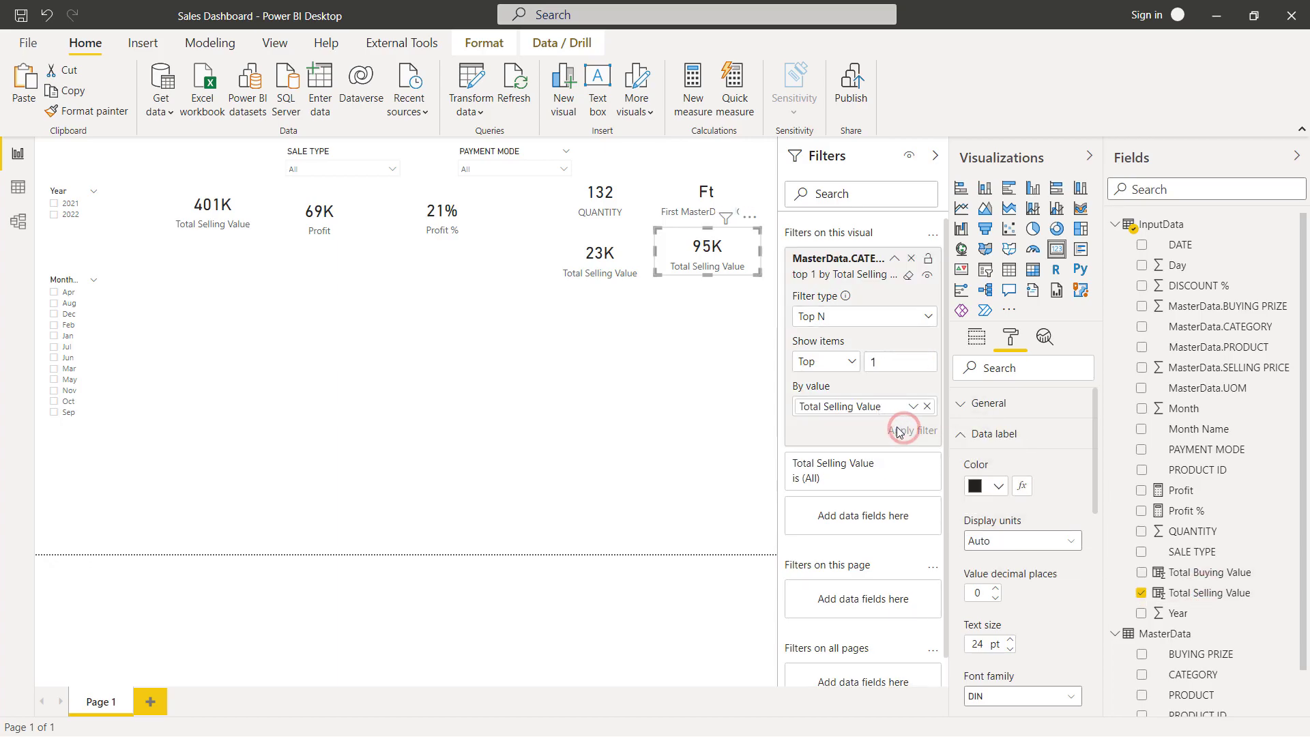
Collapse the filters area and place a new stacked column chart below the Total Selling Value and Profit cards
click(511, 363)
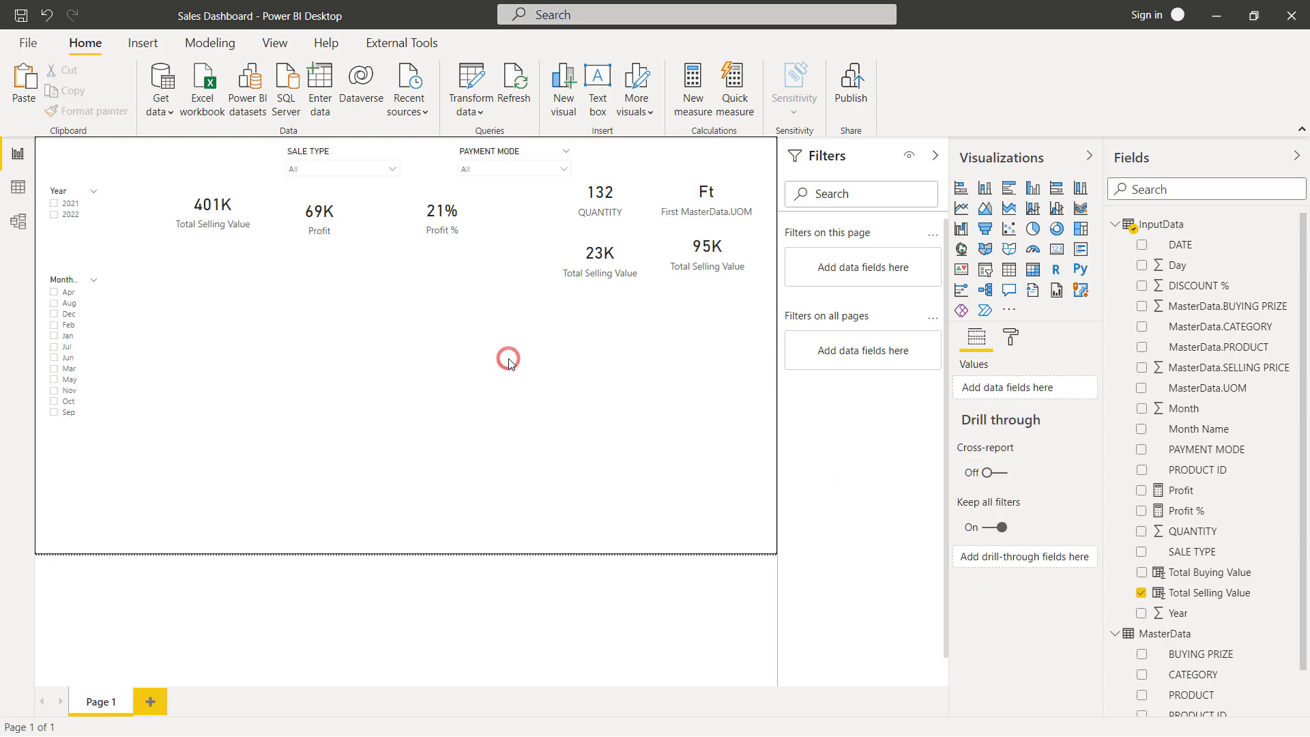
click(935, 156)
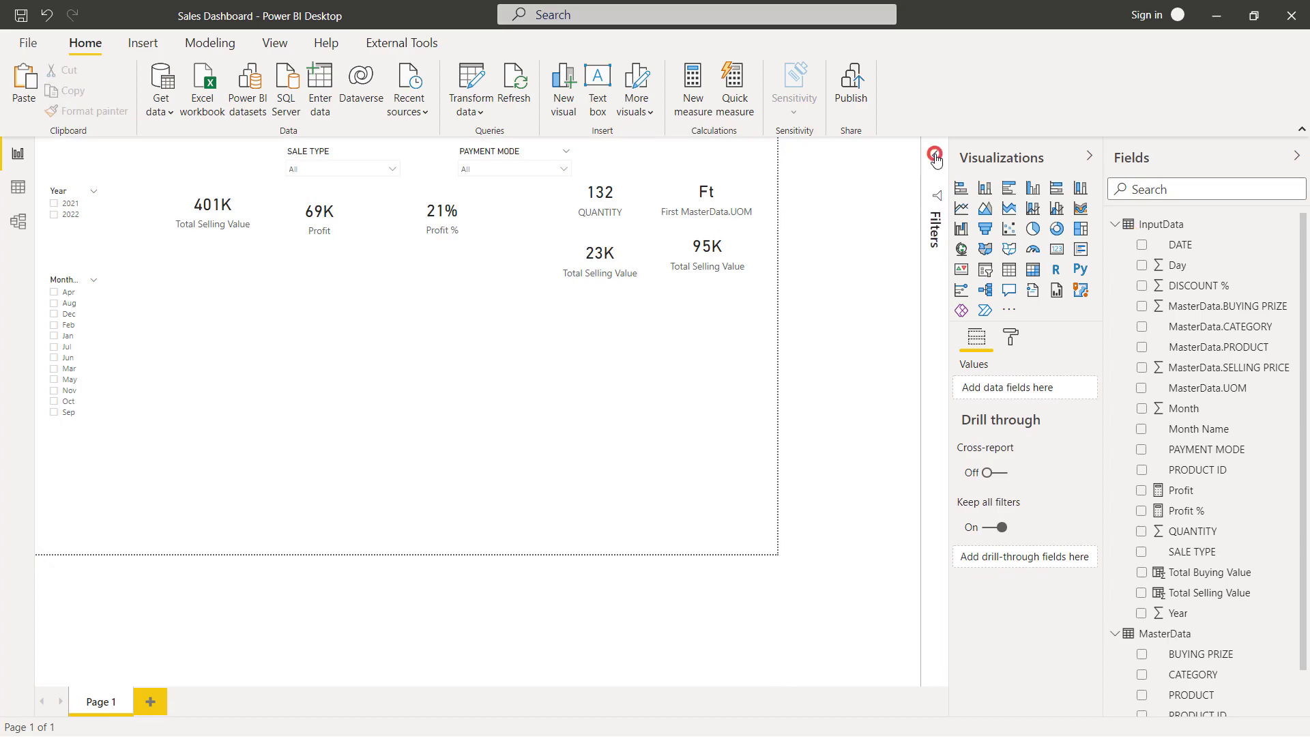
click(977, 187)
drag(258, 499, 303, 359)
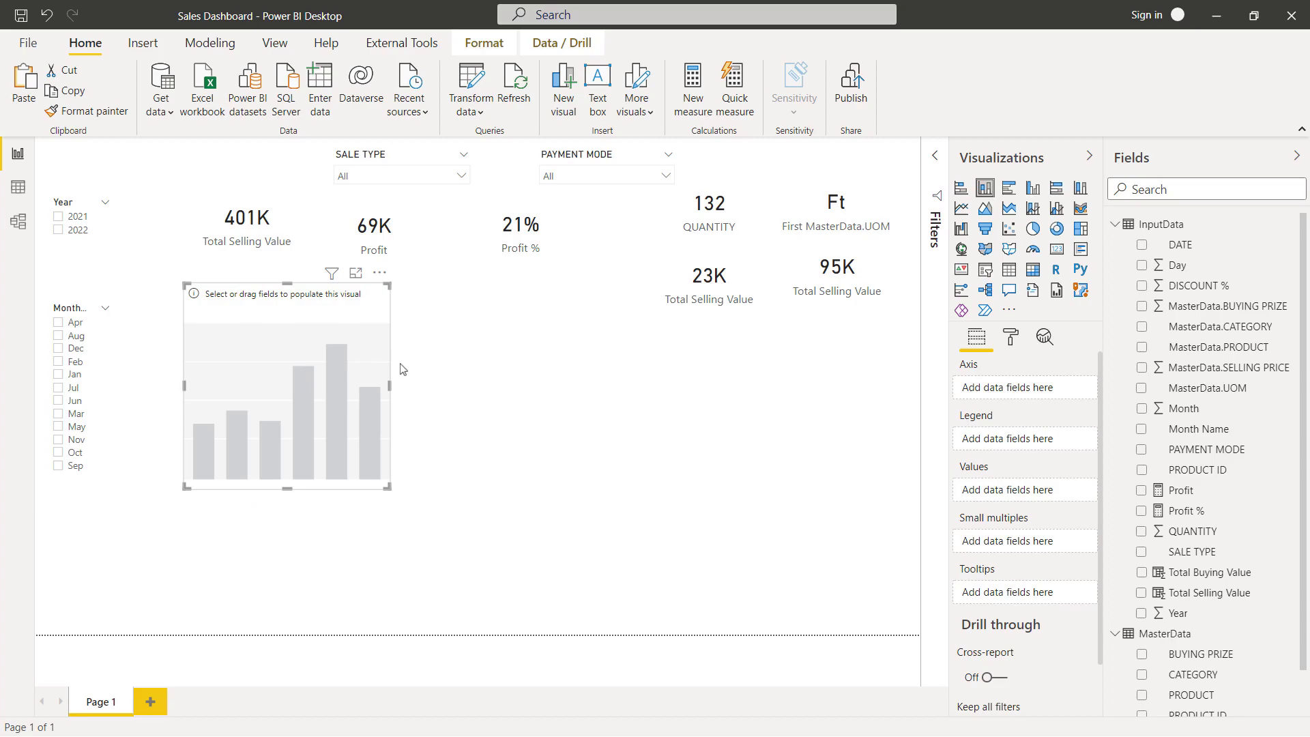
Plot Total Selling Value and Profit by Month Name in the column chart, and make the chart wider and shorter
click(1142, 429)
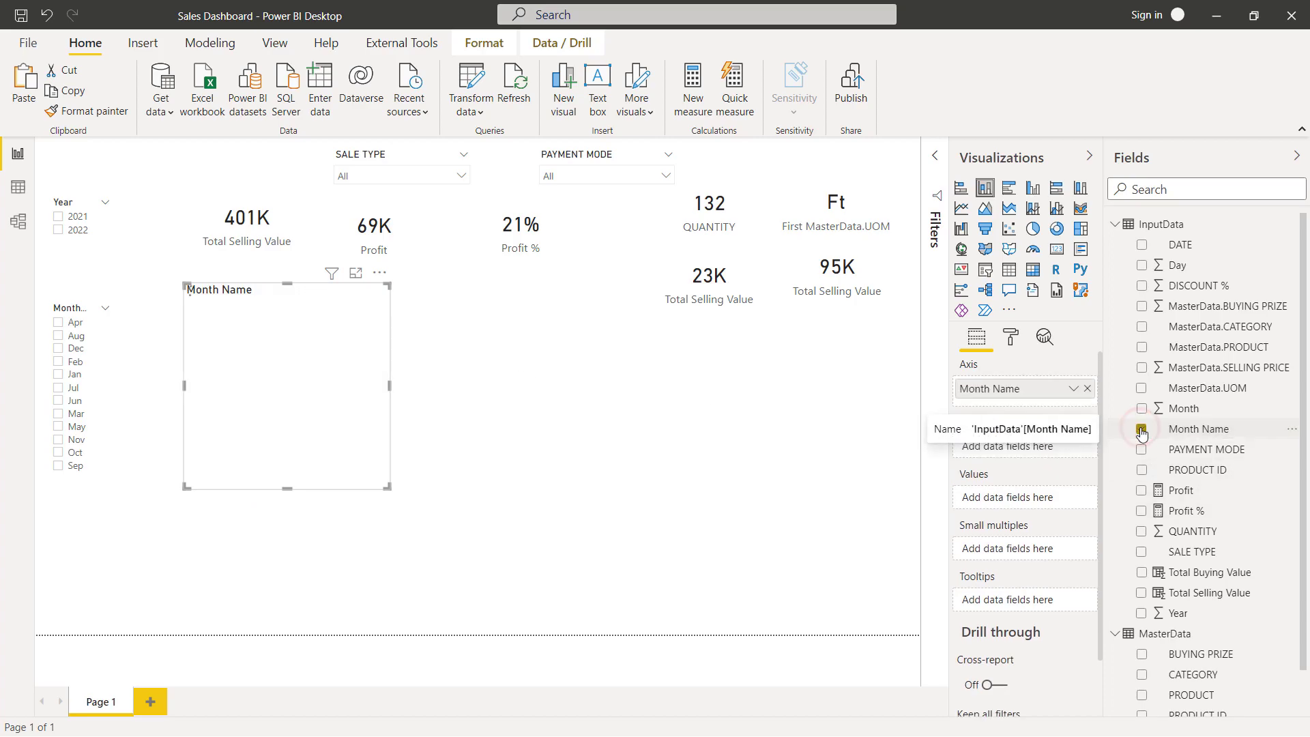
click(1142, 593)
click(1141, 490)
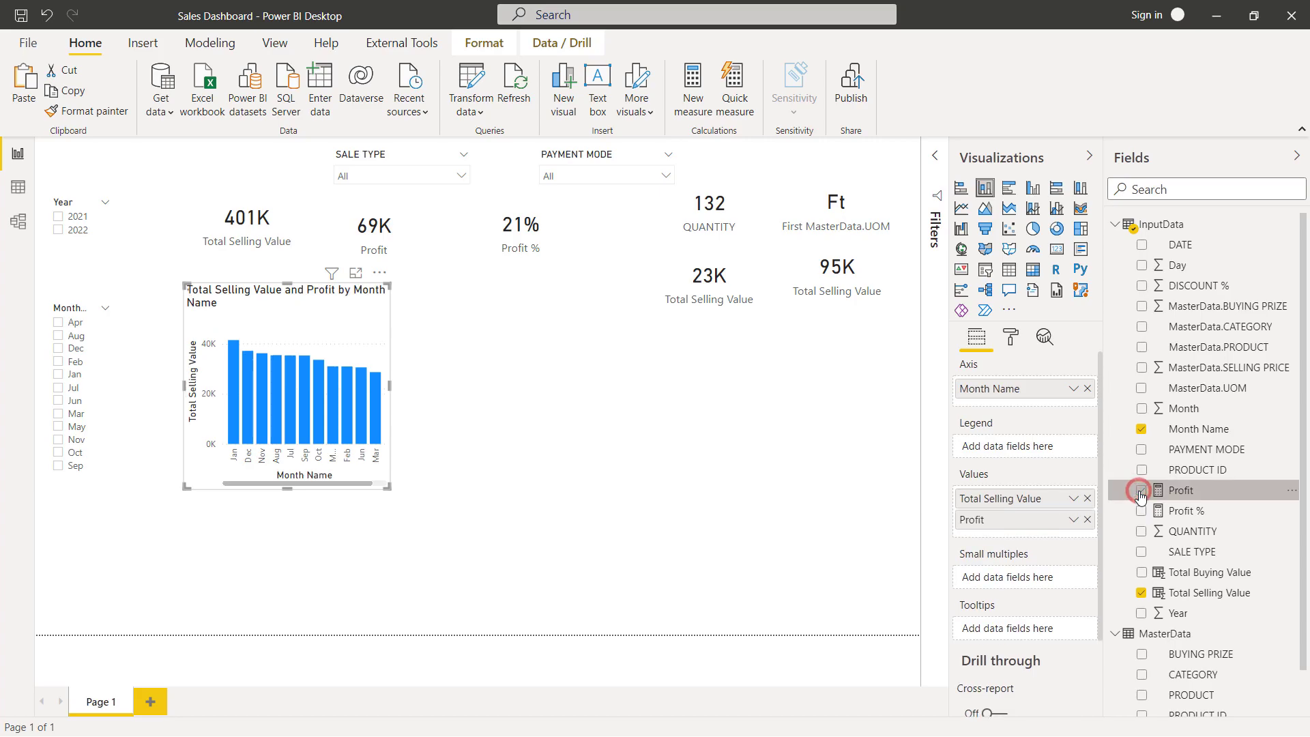
drag(441, 387, 464, 386)
drag(326, 486, 331, 436)
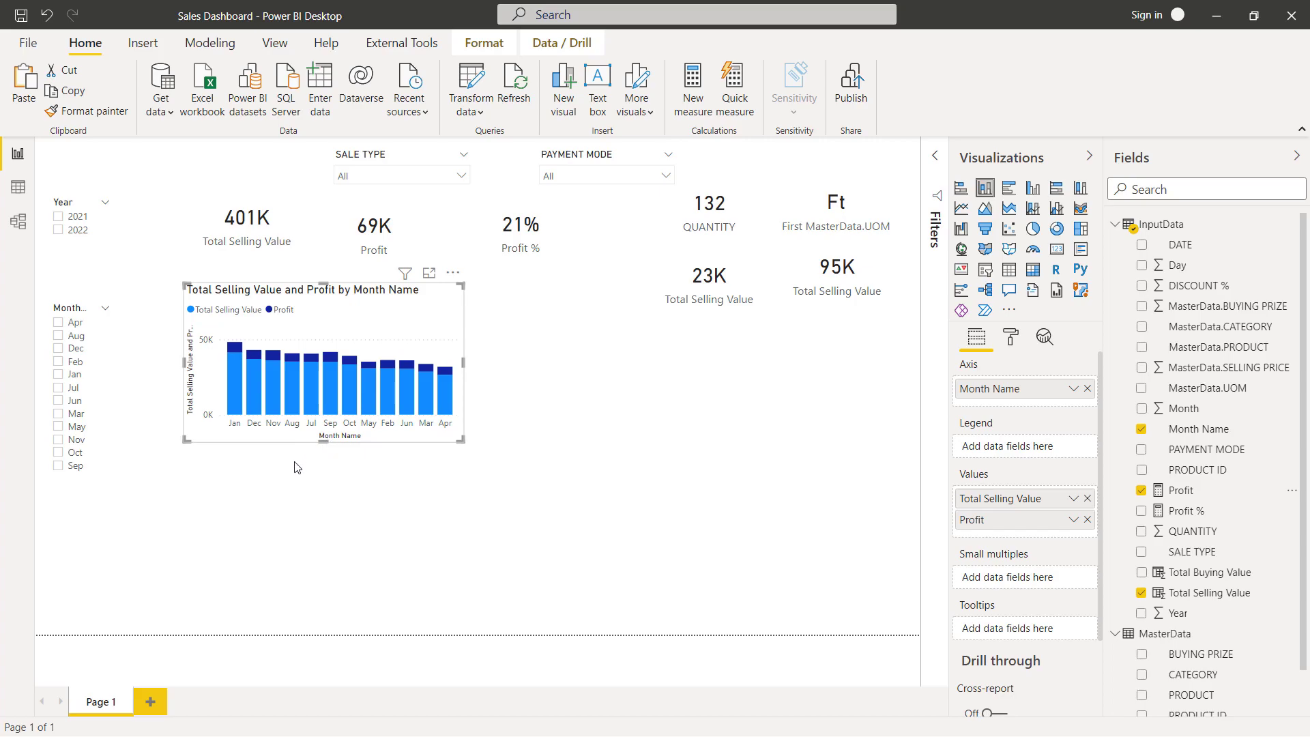
Sort the column chart's axis by Month Name in ascending order
click(453, 272)
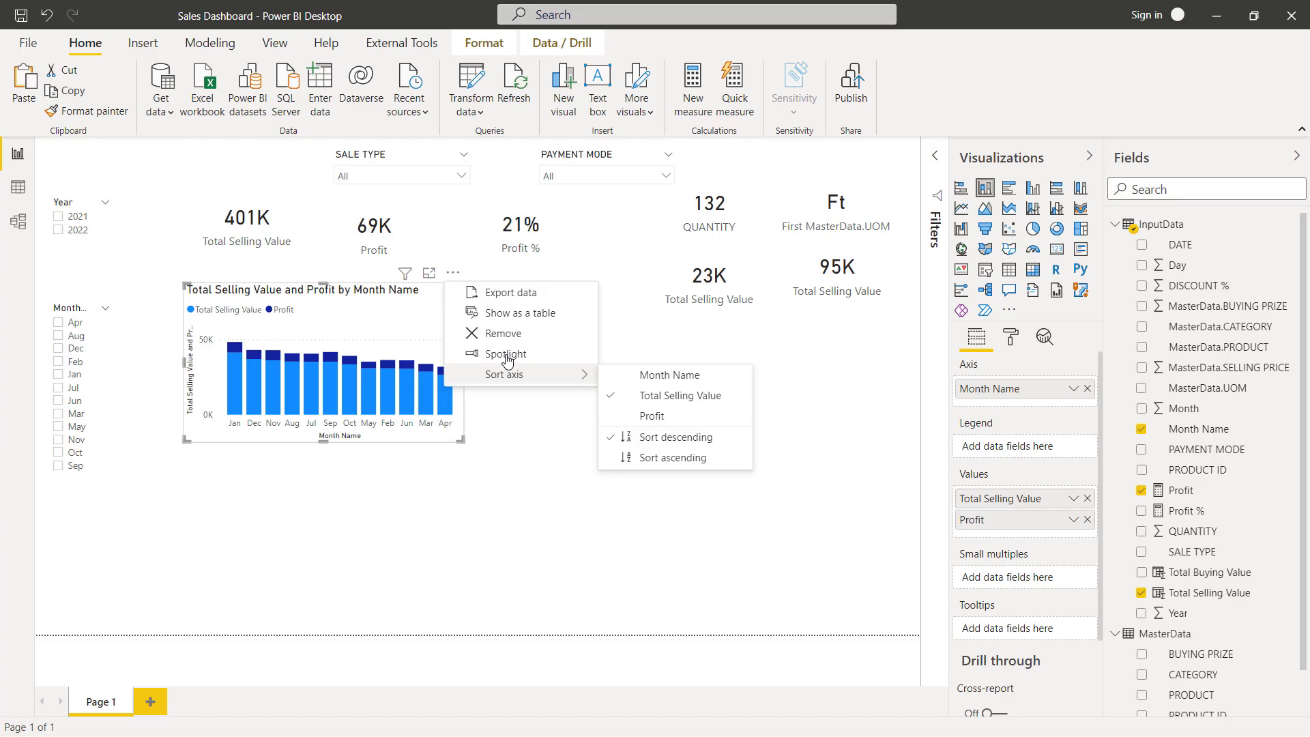
click(673, 374)
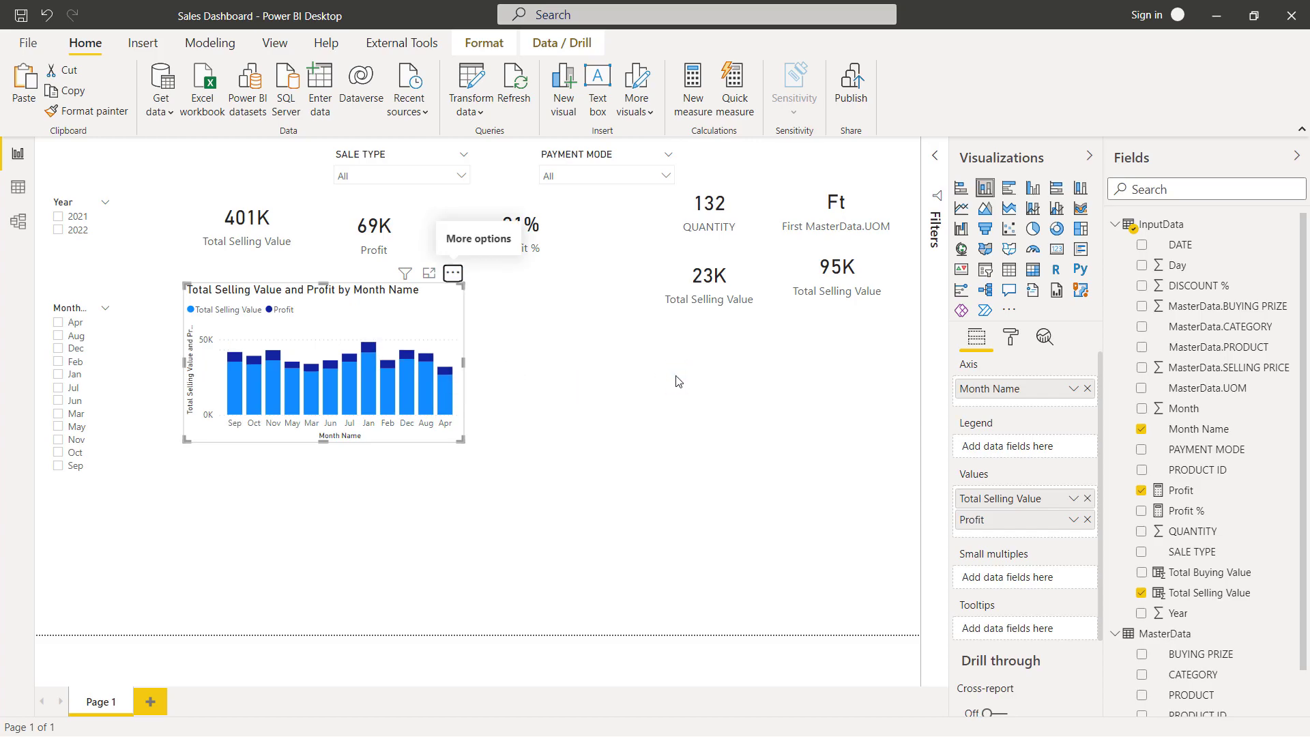
click(453, 273)
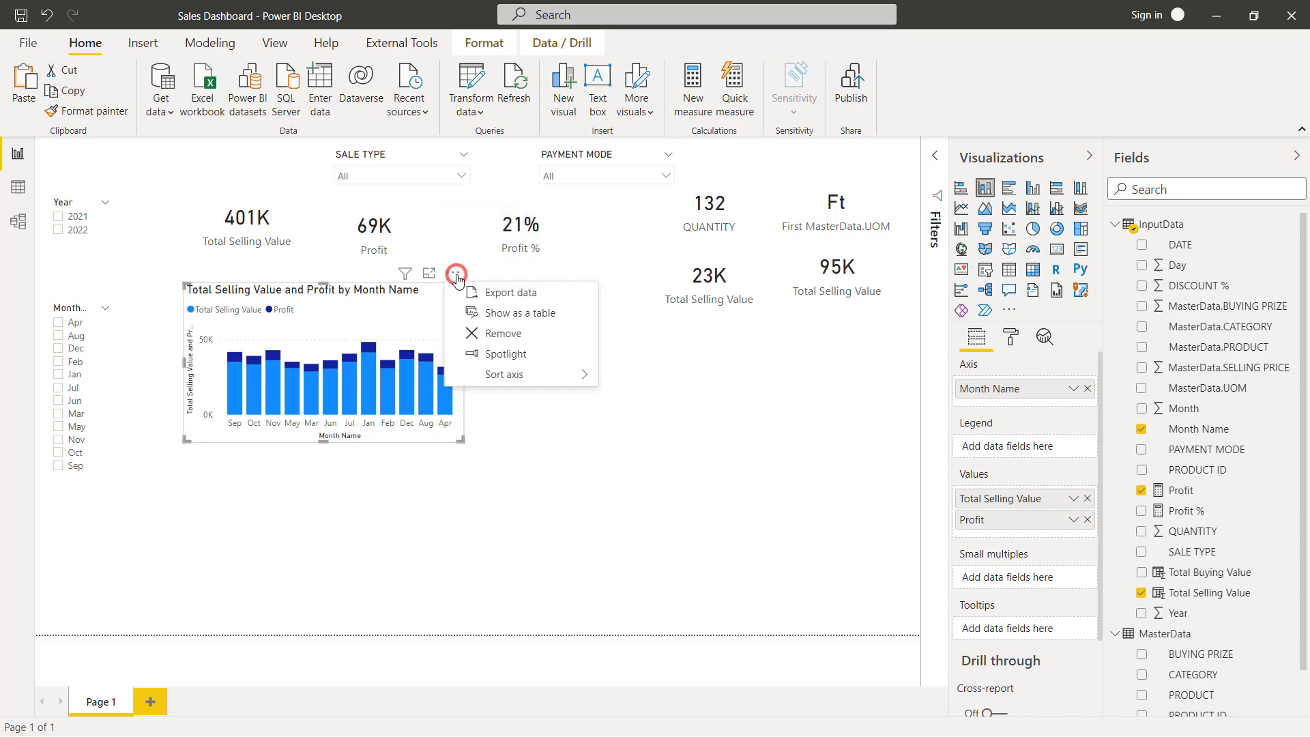
mouse_move(504, 375)
click(654, 460)
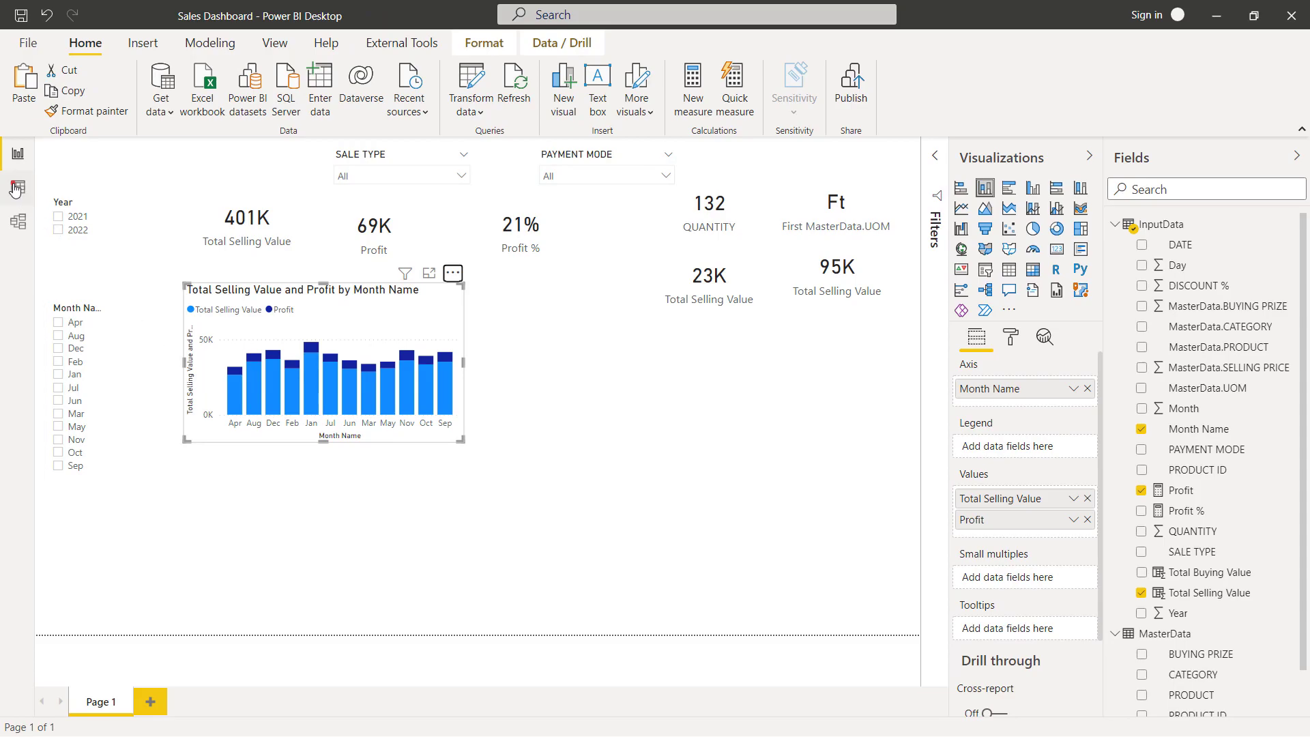
Sort the Month Name column of the InputData table by the Month column, and return to the report page
click(17, 188)
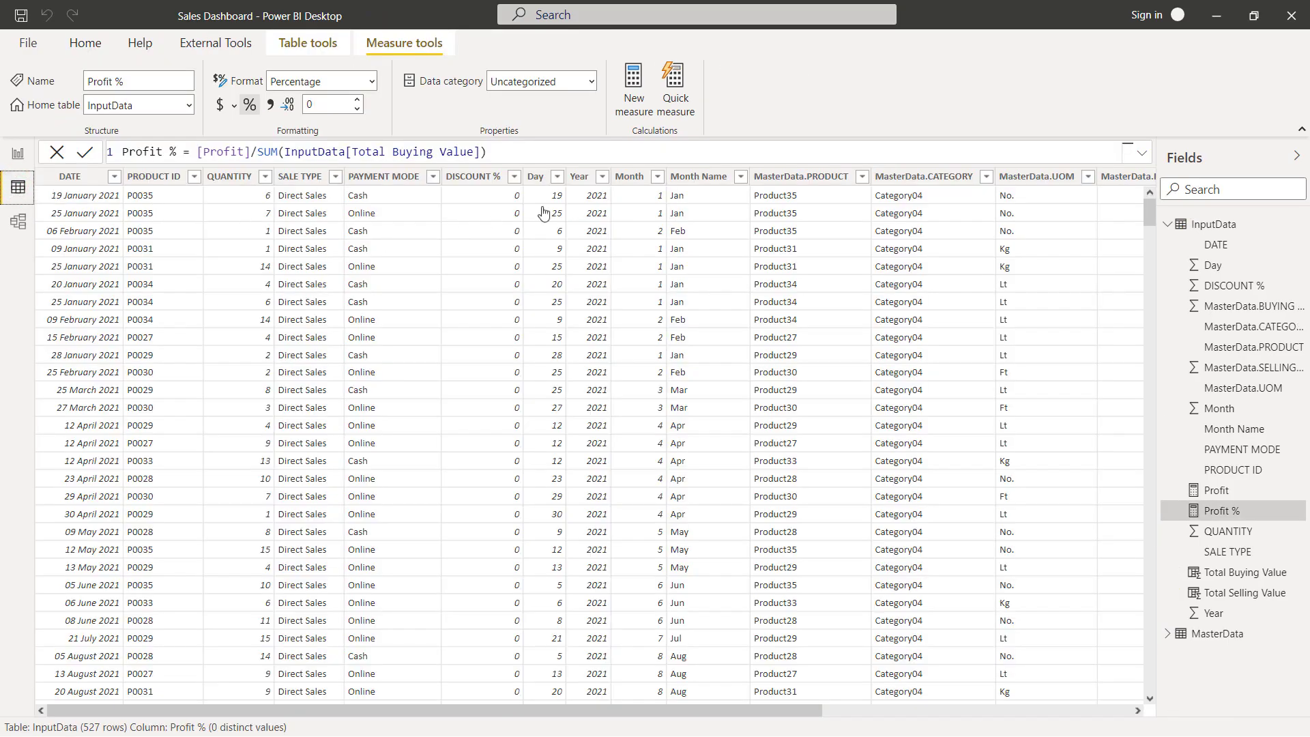
click(694, 179)
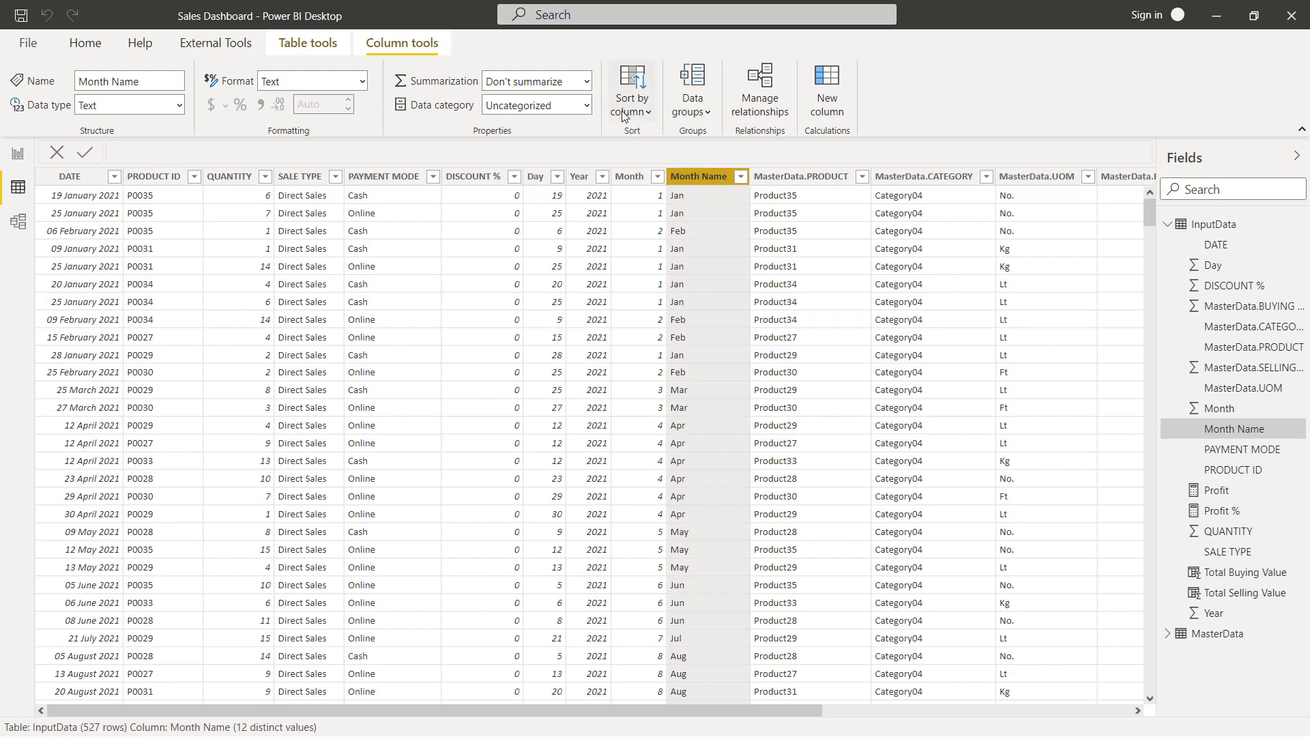
click(623, 112)
click(632, 387)
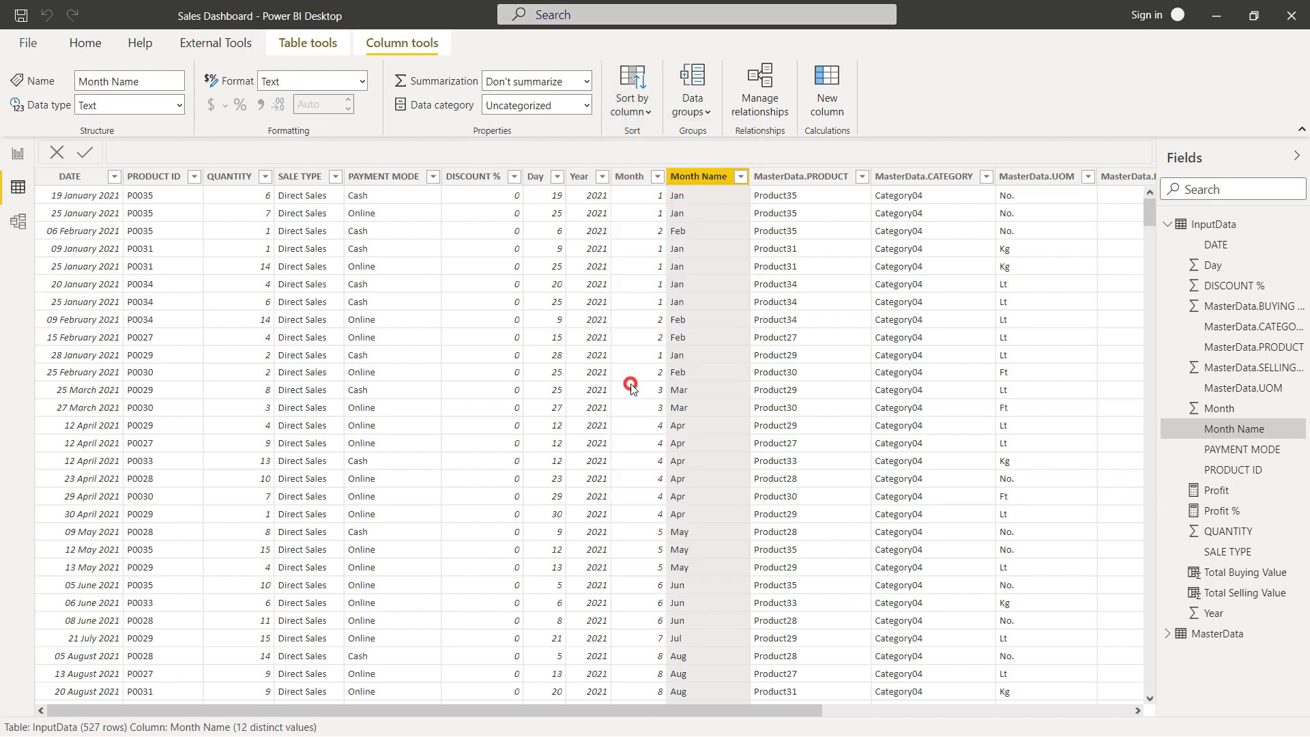
click(17, 154)
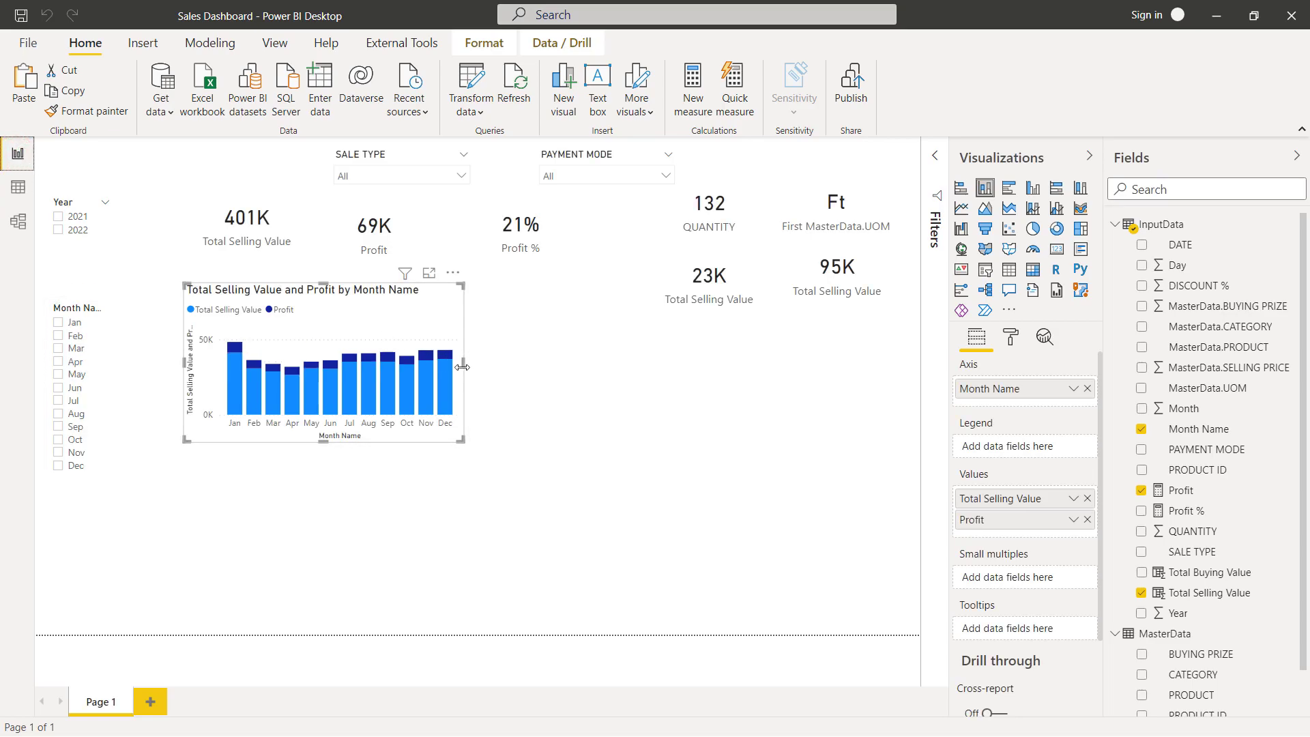
Add Profit % to the tooltips of the monthly column chart and check a bar's tooltip
mouse_move(463, 372)
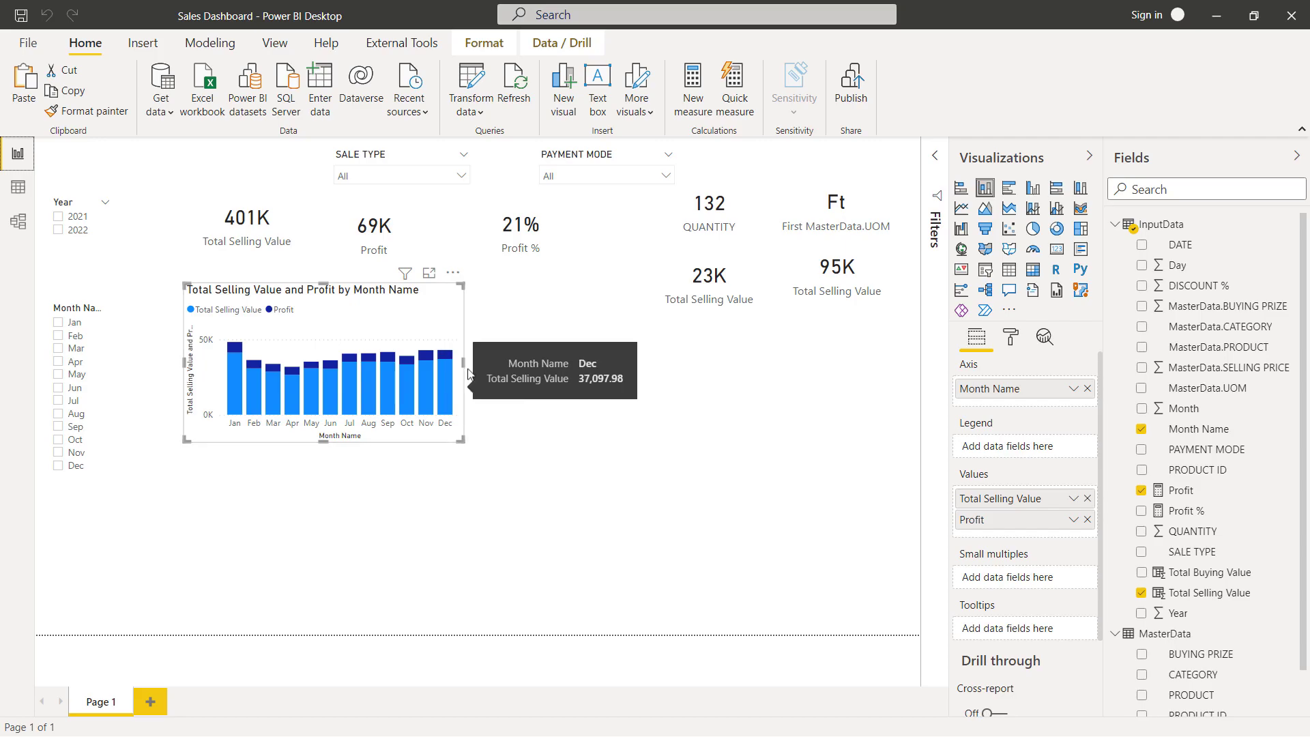
drag(1179, 512, 1004, 628)
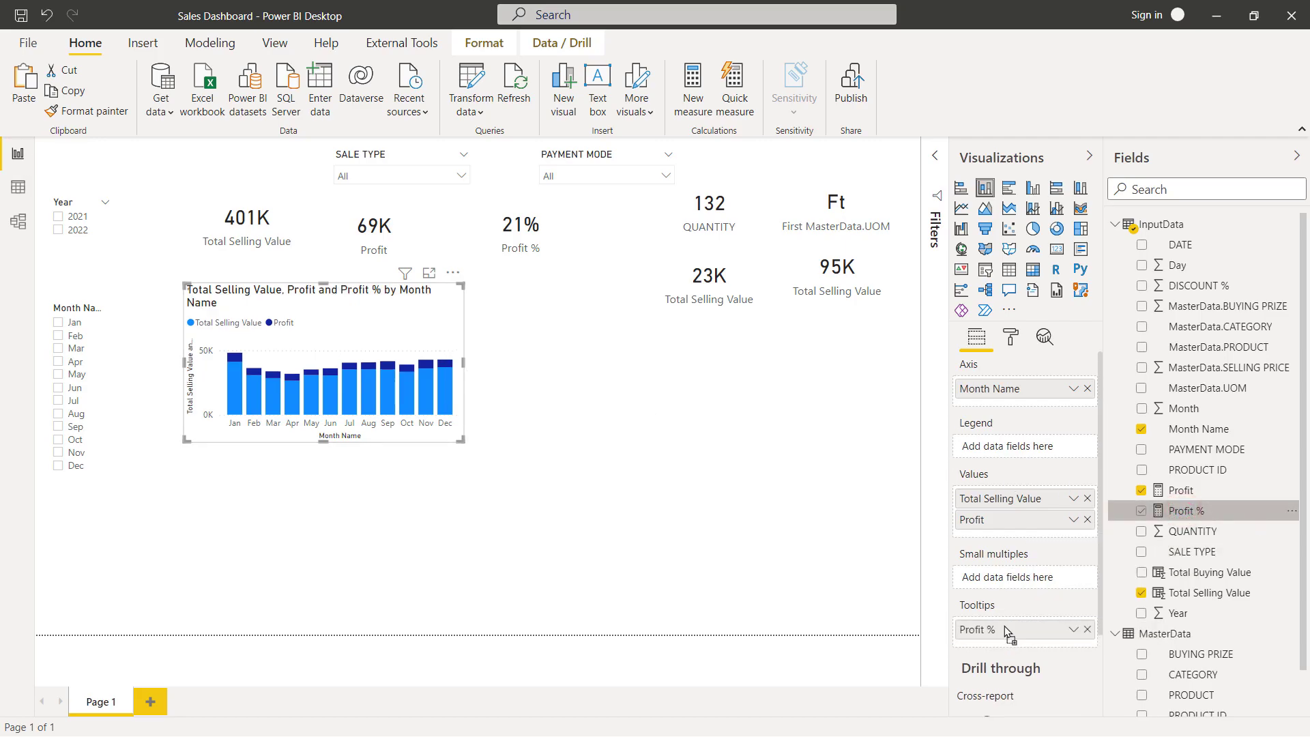
mouse_move(423, 394)
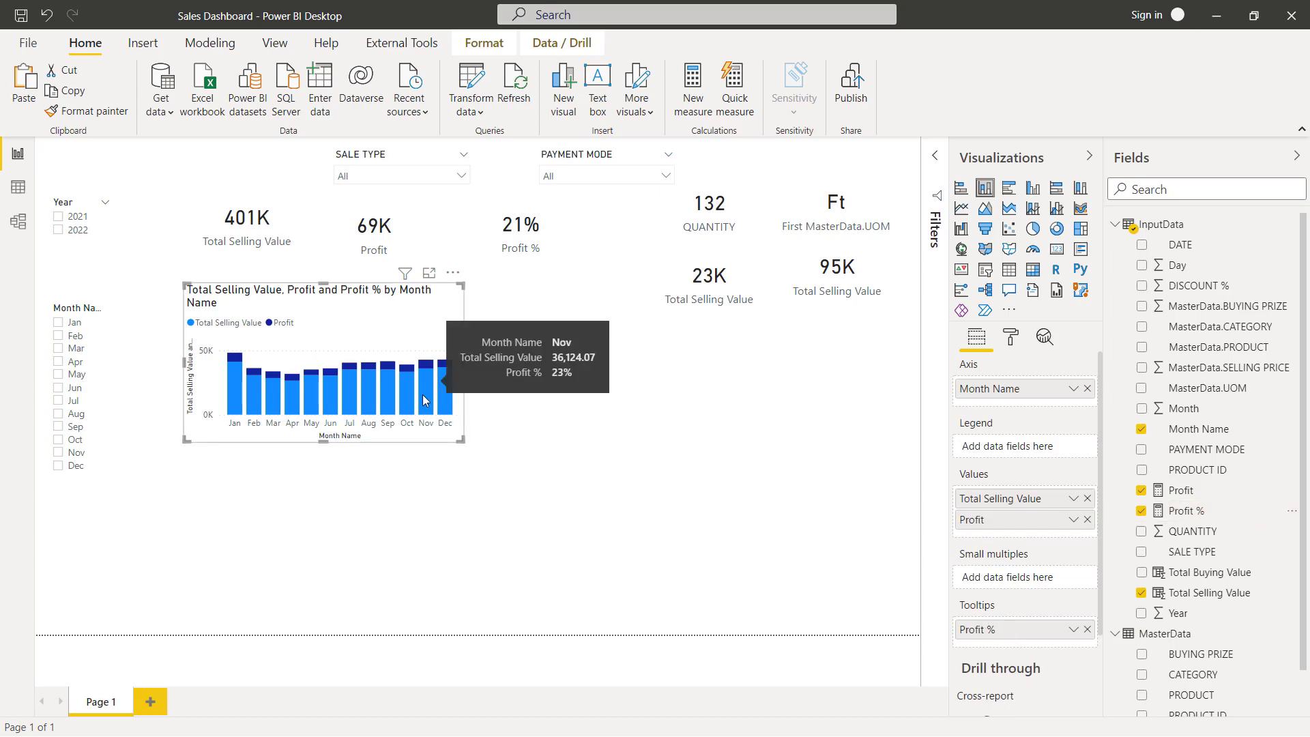
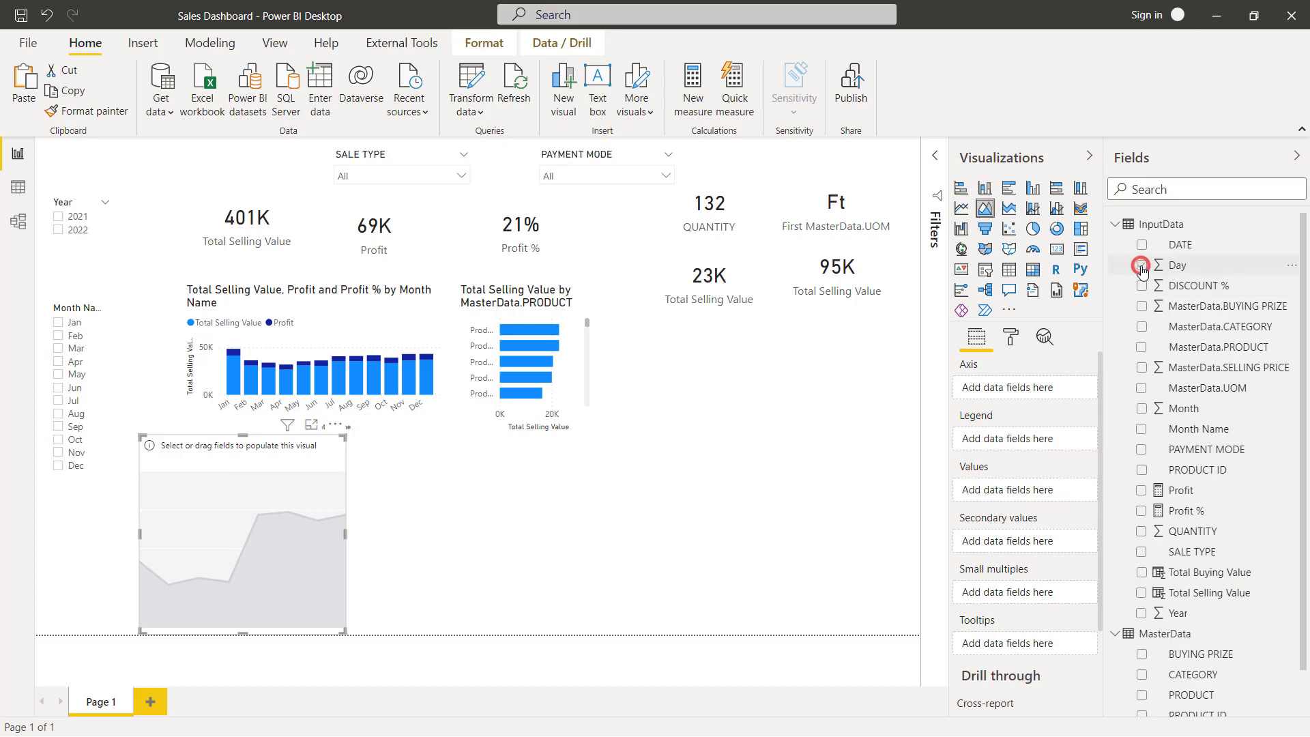
Set up the empty area chart with Day on the axis and Total Selling Value as its values
click(1142, 265)
click(1142, 594)
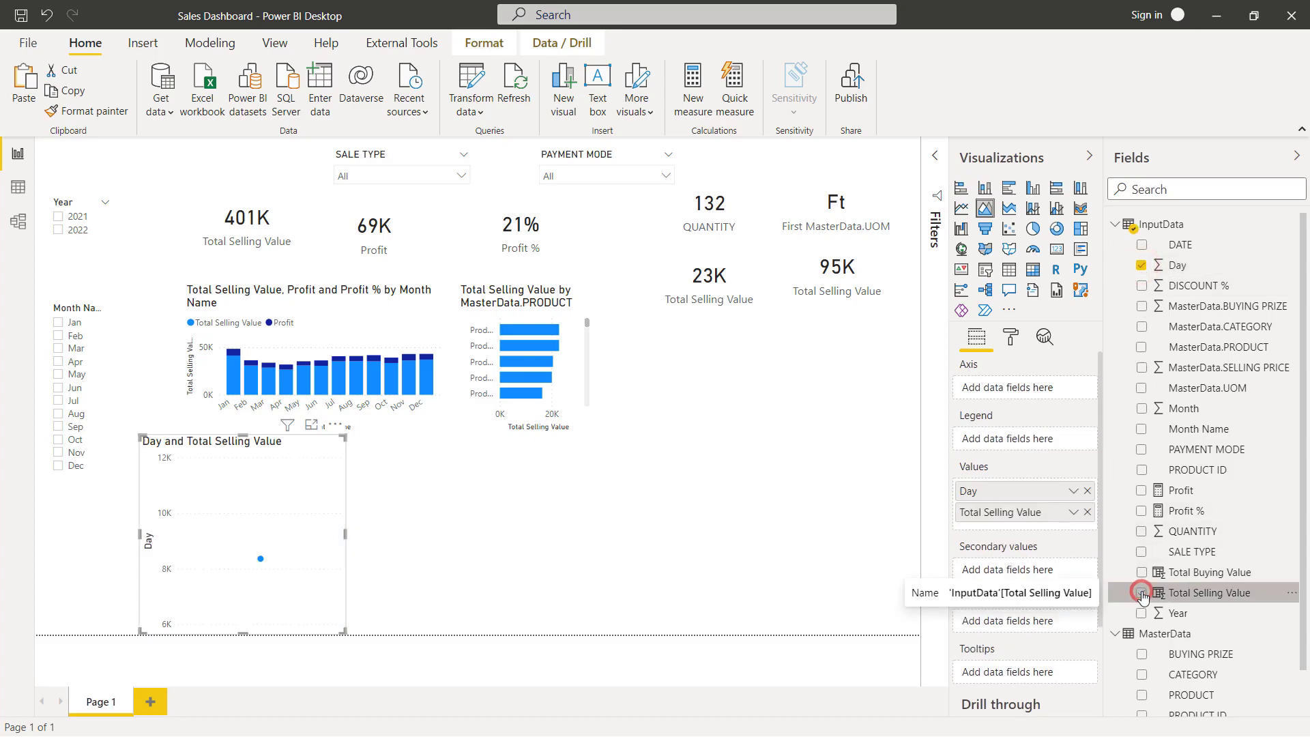
drag(996, 489, 1010, 387)
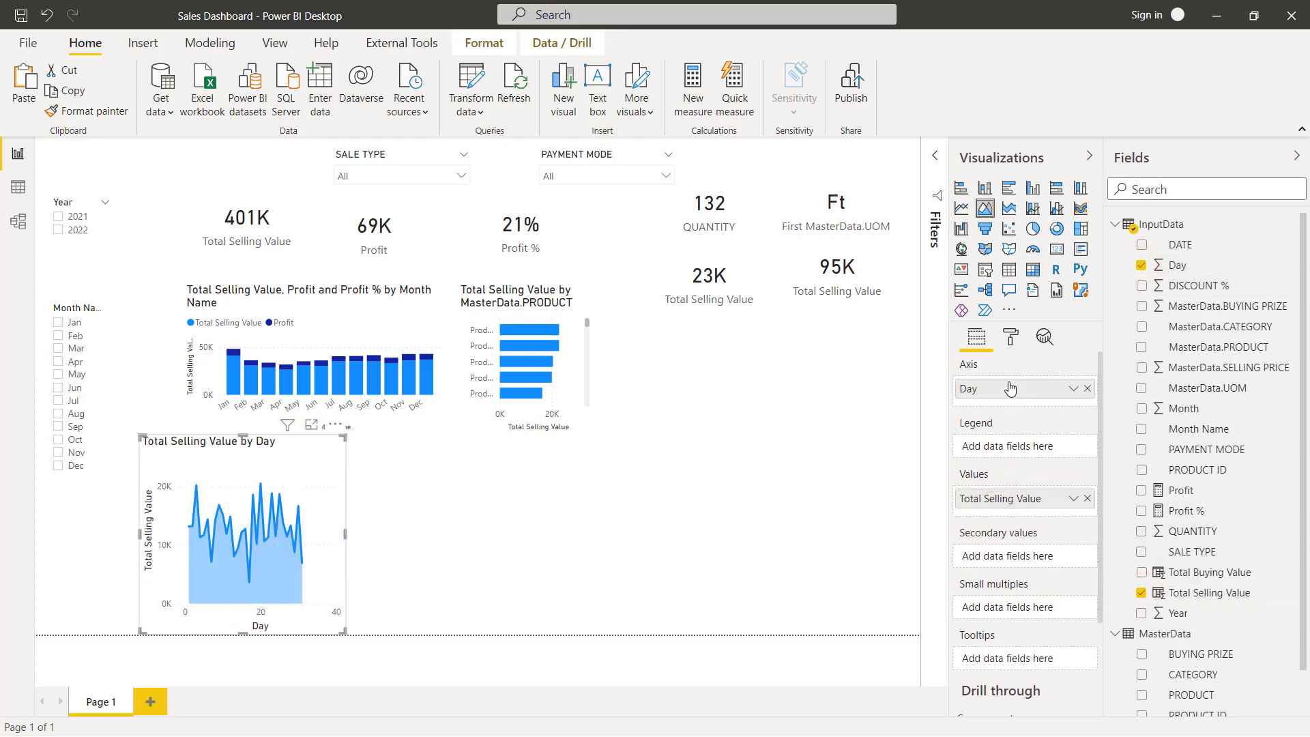
Widen the daily area chart and add a donut chart of Total Selling Value by SALE TYPE beside the product bar chart
drag(439, 527, 580, 529)
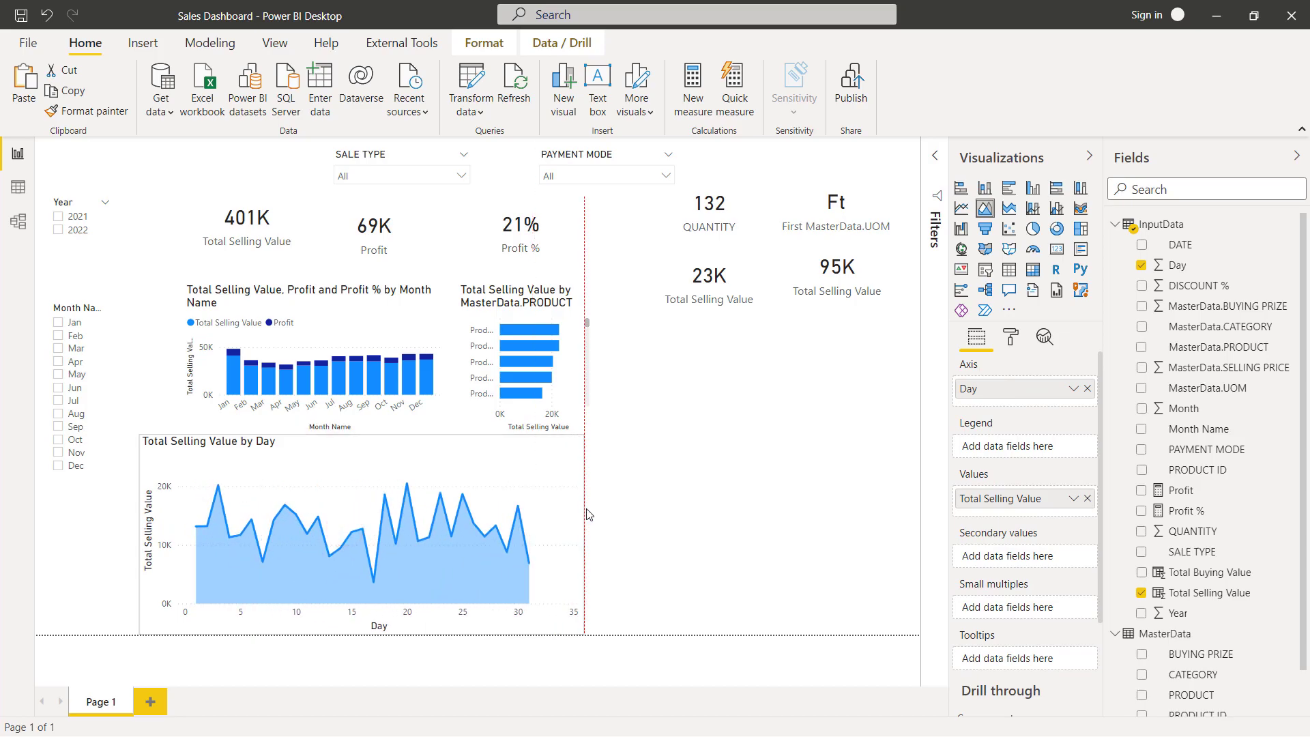
click(638, 424)
click(1057, 228)
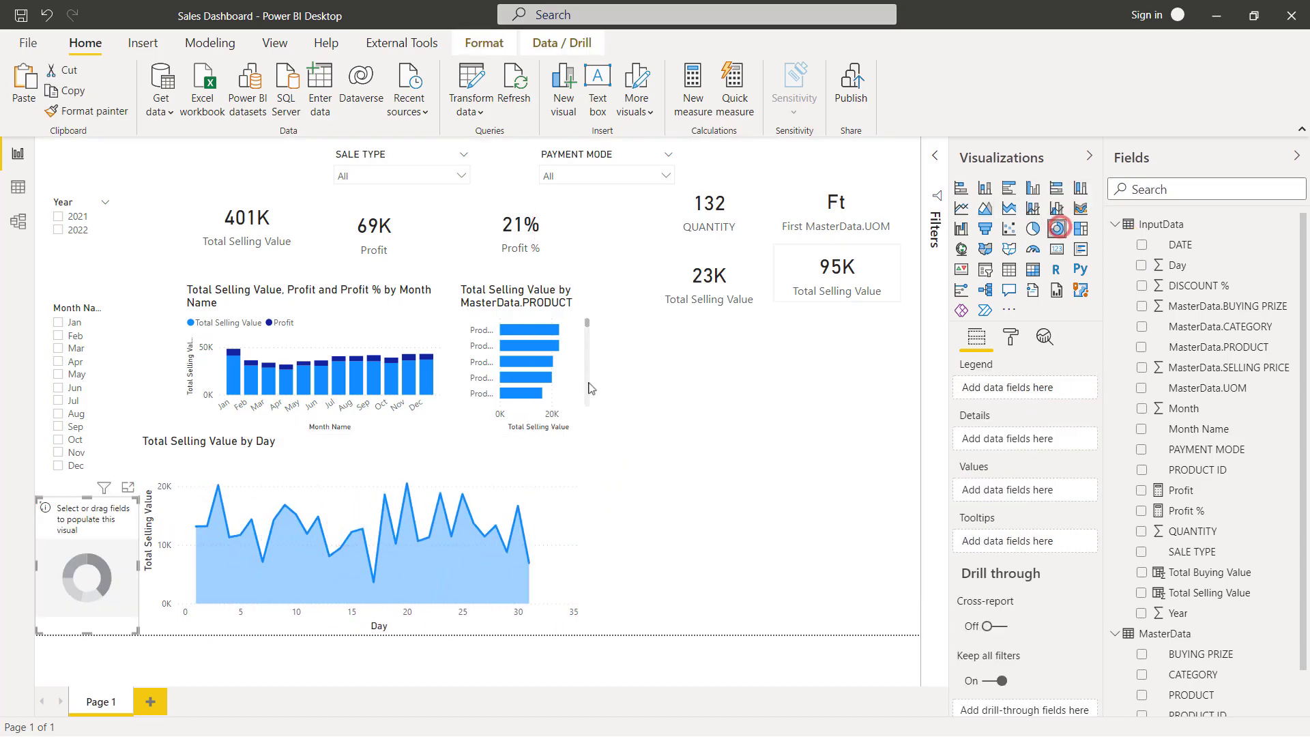
drag(72, 553, 650, 370)
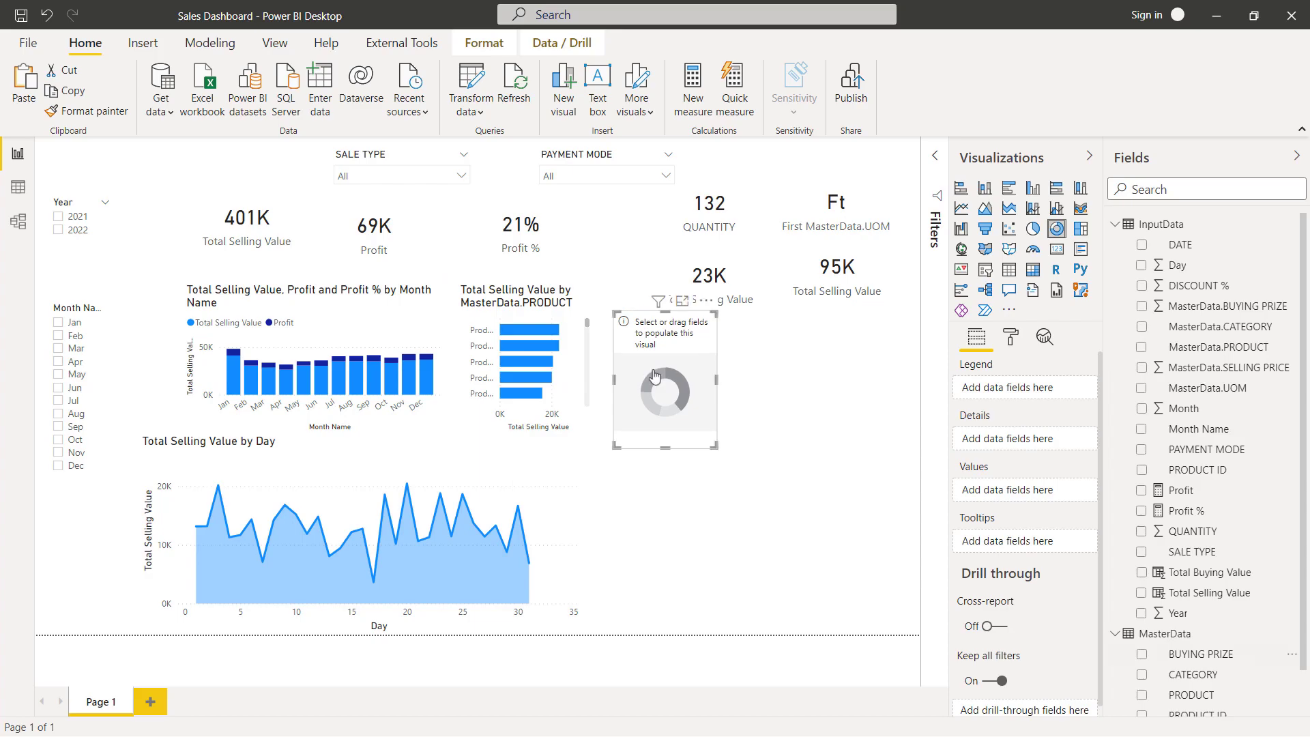
click(1140, 593)
click(1141, 551)
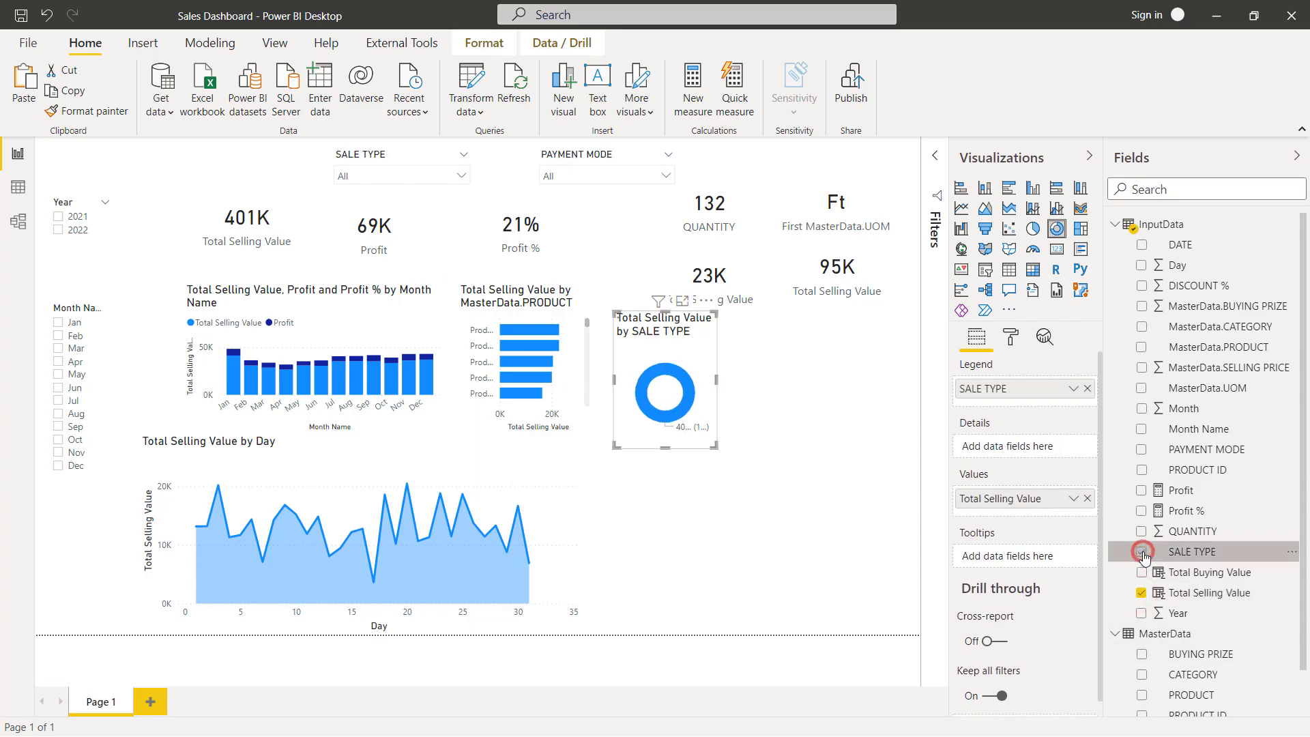
Set the legend position of the SALE TYPE donut chart to Bottom center
click(1013, 337)
click(964, 434)
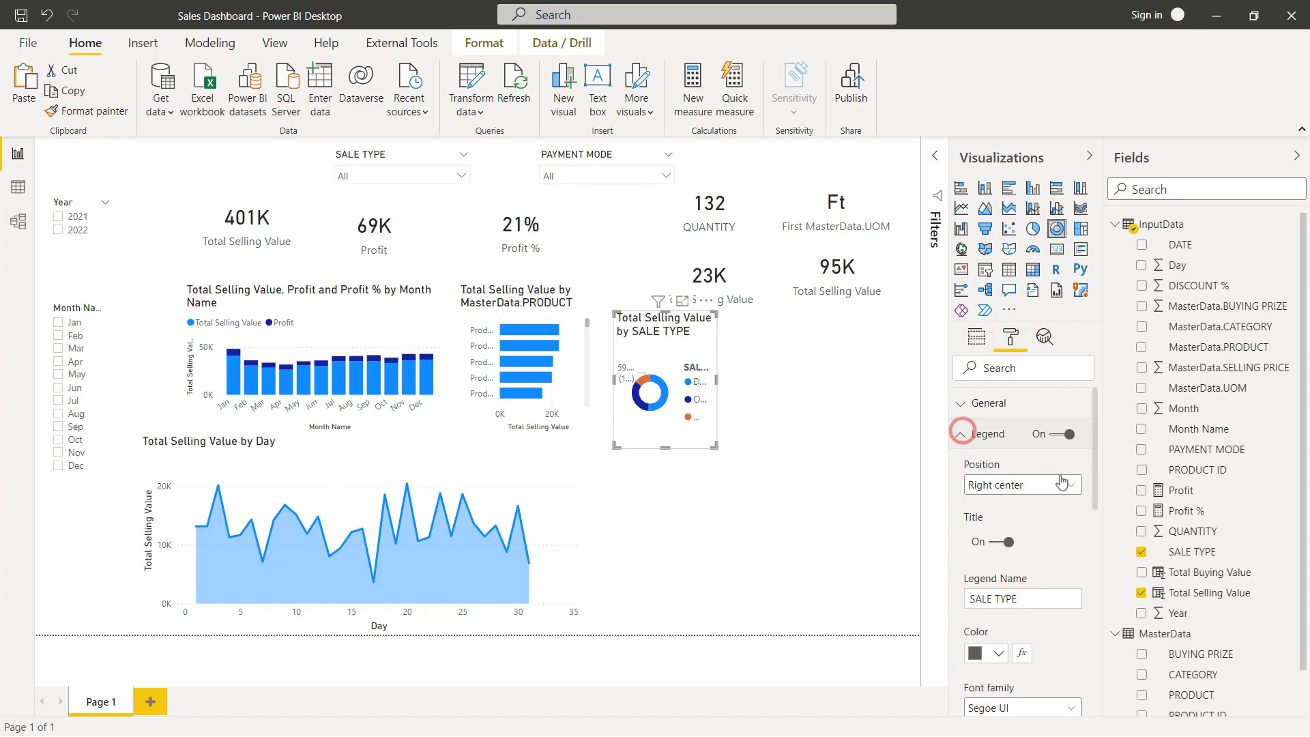
click(1069, 486)
click(999, 599)
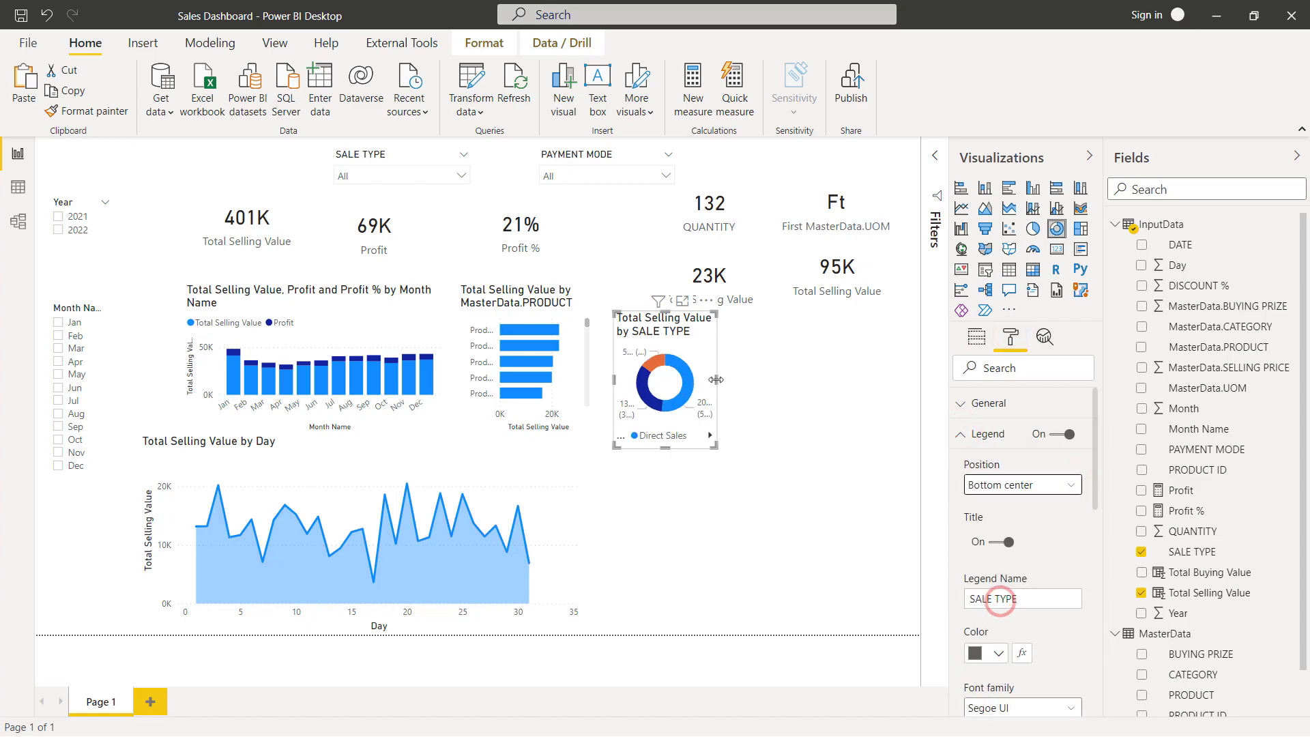
Enlarge the SALE TYPE donut chart, narrow the monthly column chart, and move the bar and donut charts closer to it
drag(662, 324, 641, 324)
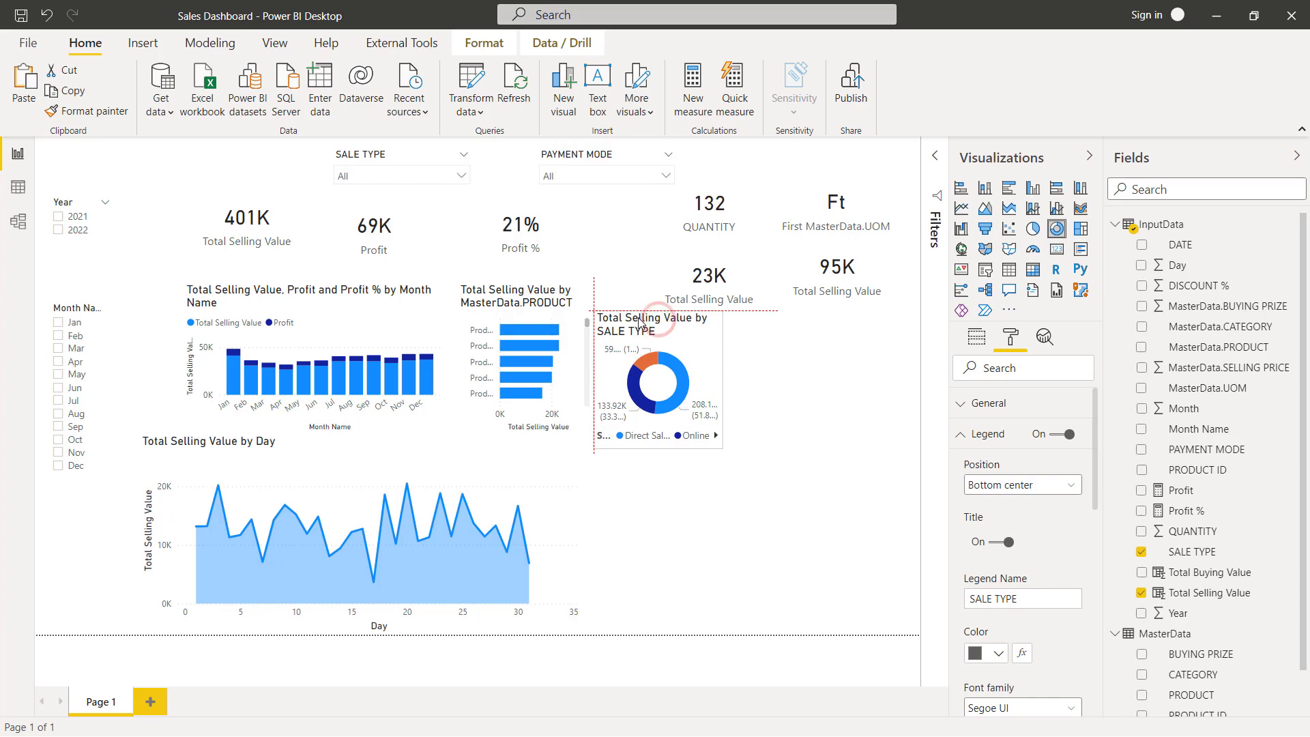
drag(503, 291, 471, 290)
click(379, 289)
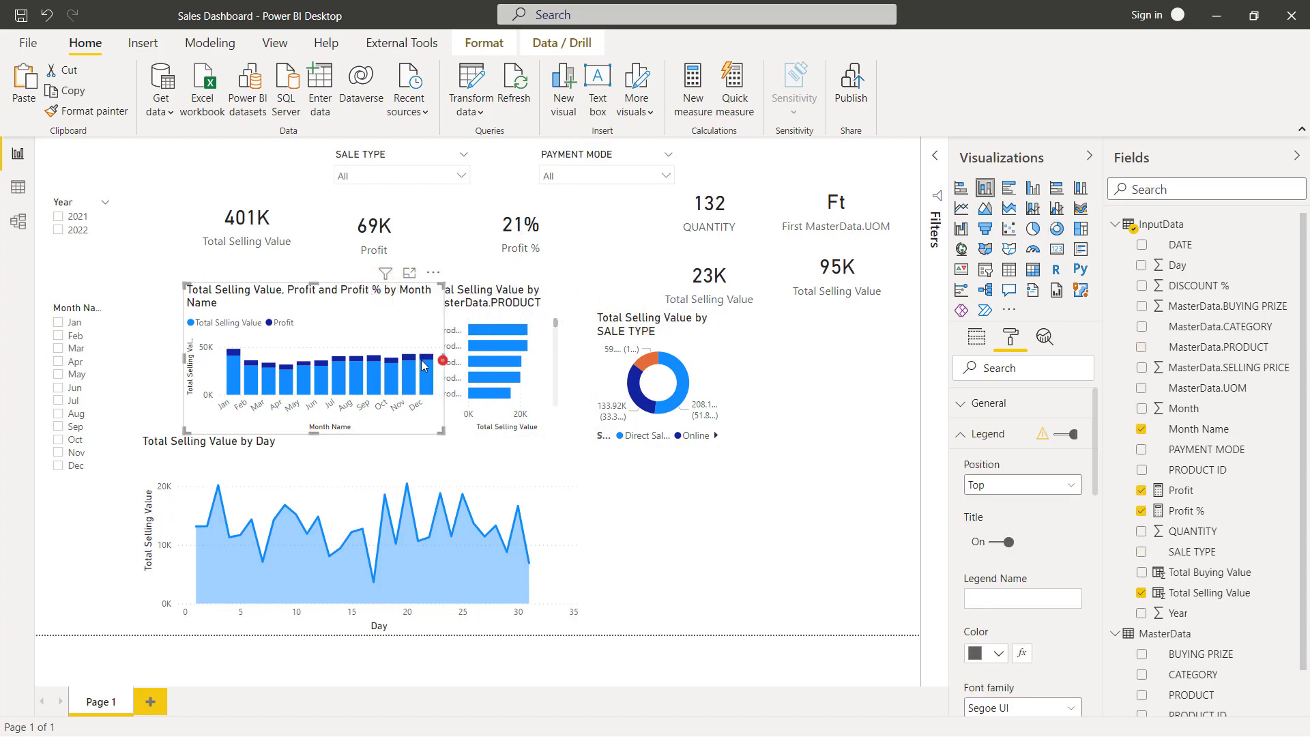
drag(443, 360, 420, 362)
drag(667, 341, 642, 343)
Duplicate the donut chart below the original and replace its SALE TYPE field with PAYMENT MODE
key(ctrl+c)
key(ctrl+v)
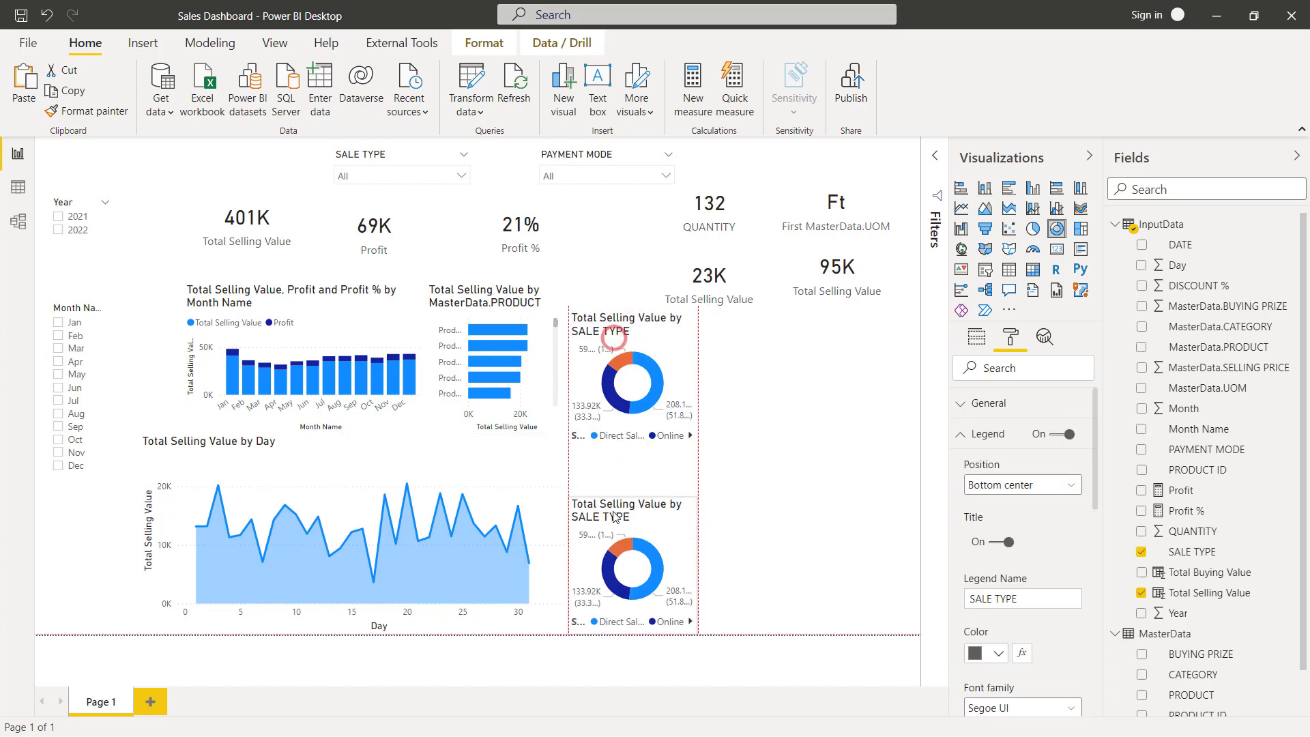
click(1141, 552)
click(1141, 449)
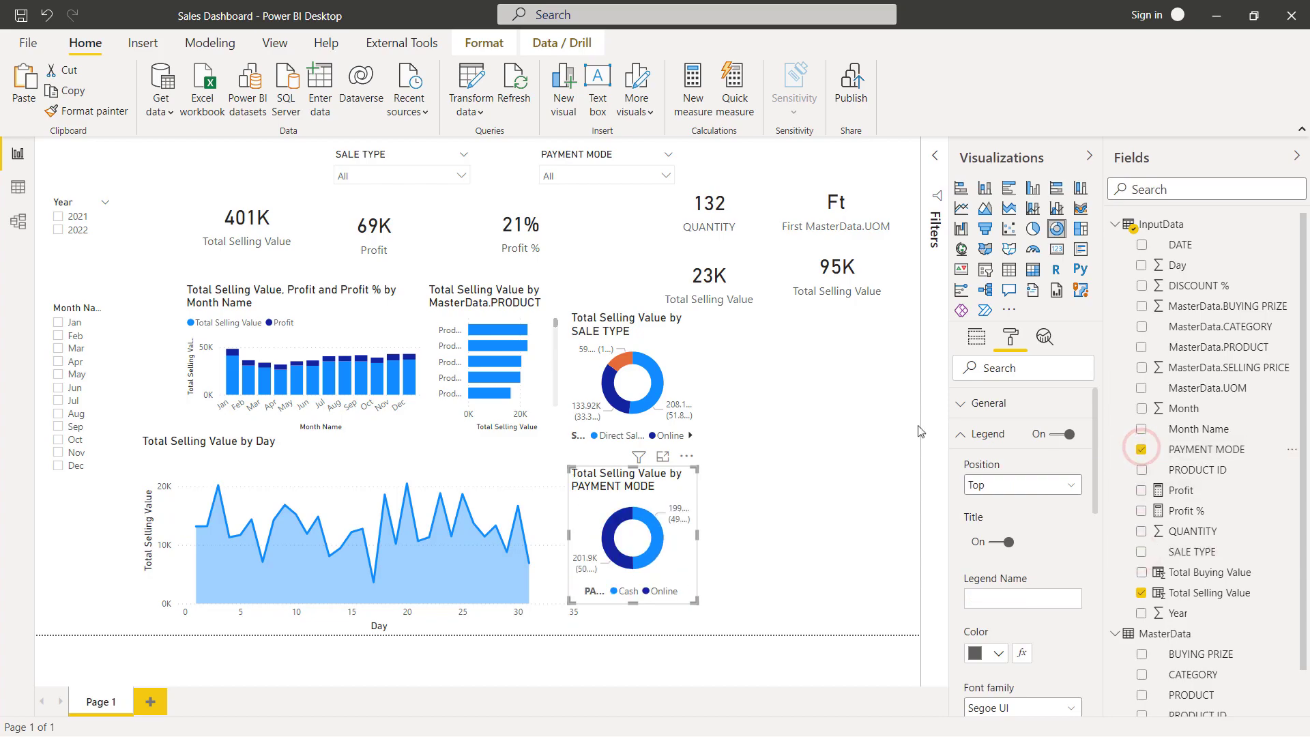
Add a large treemap of Total Selling Value by MasterData.CATEGORY in the empty area beside the donut charts
click(747, 413)
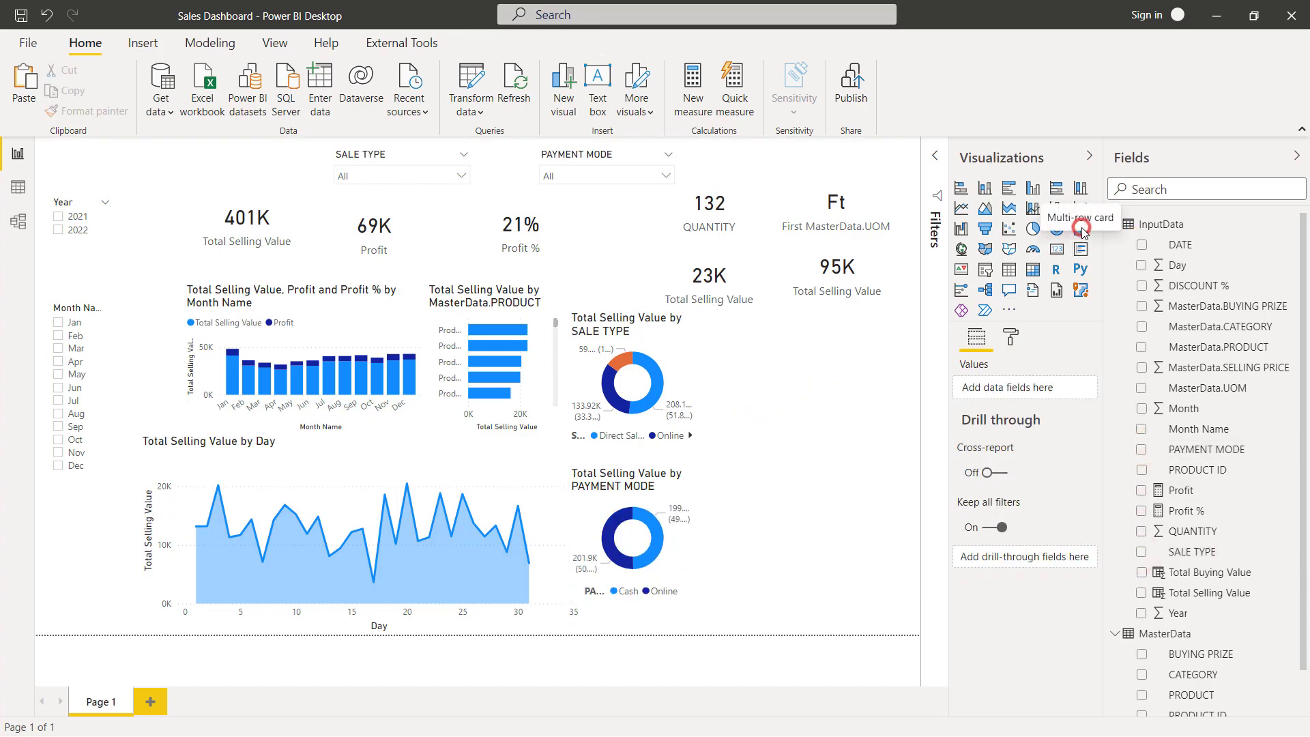
click(1081, 230)
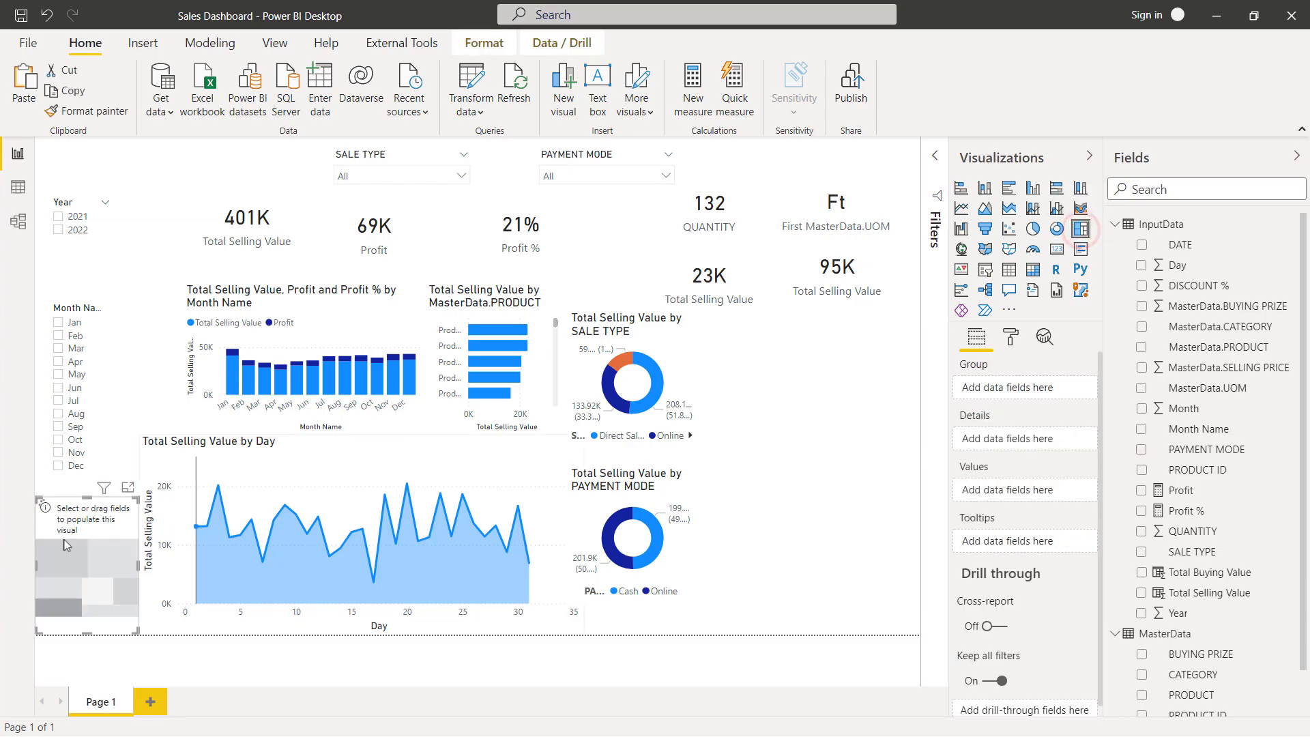
drag(63, 539, 737, 359)
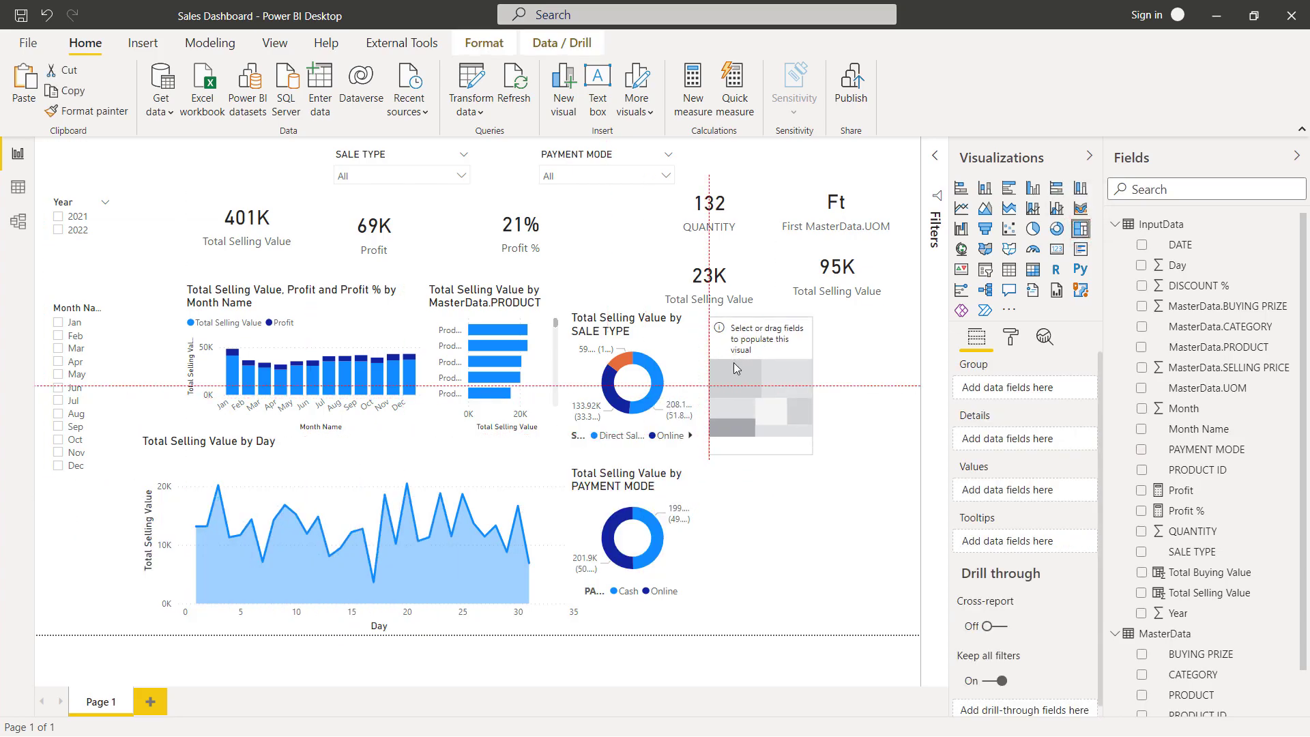
drag(805, 449, 899, 618)
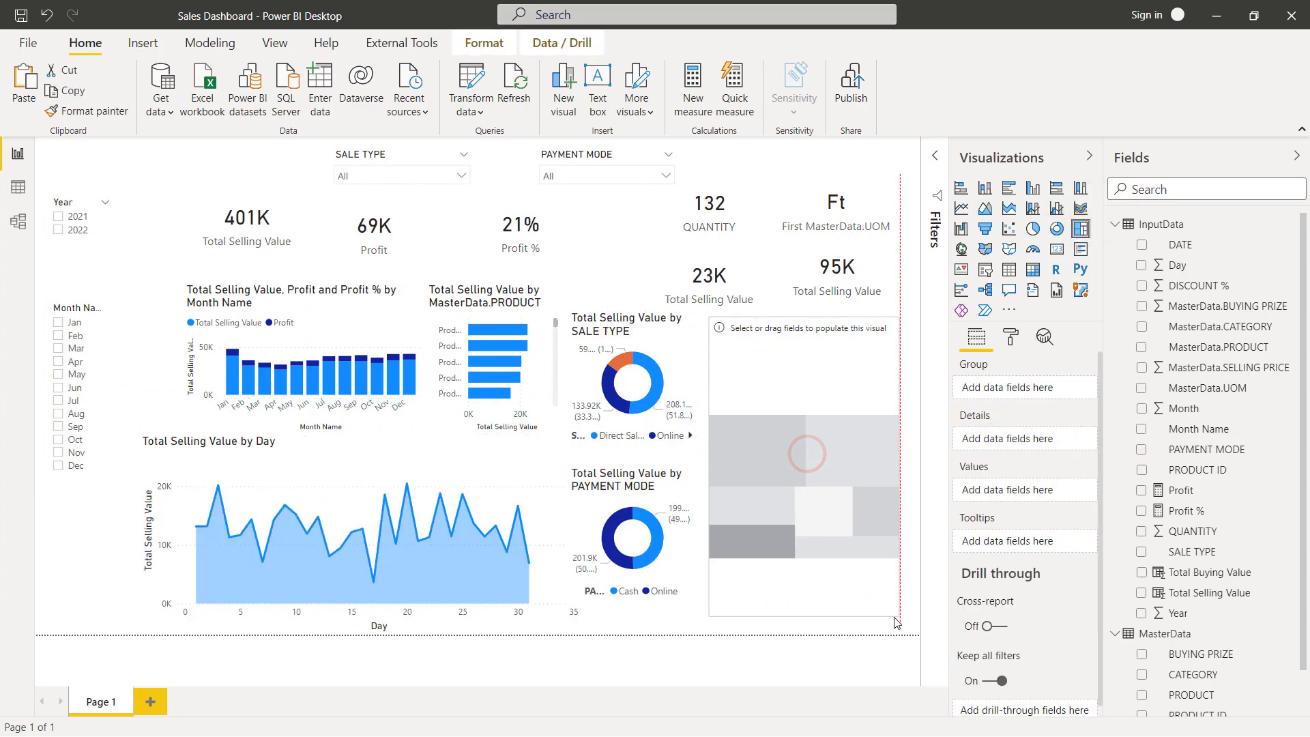
click(1141, 327)
click(1142, 593)
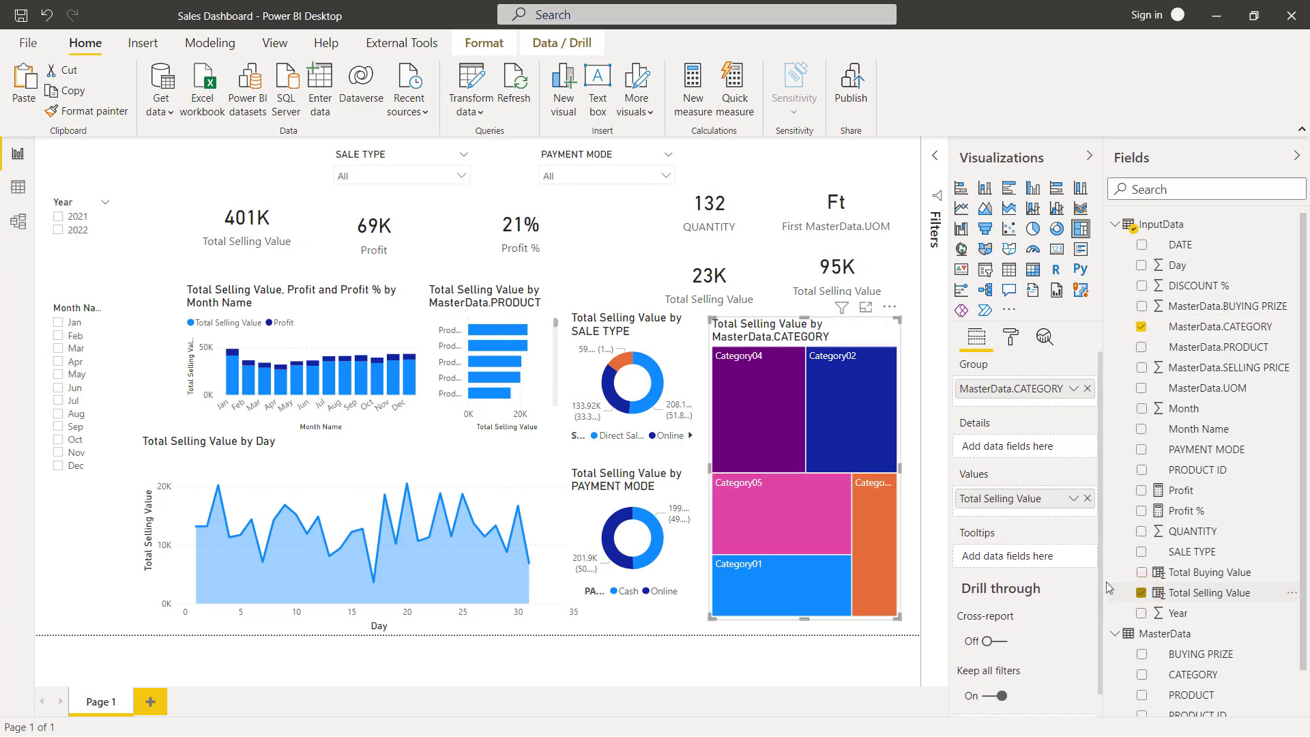
mouse_move(843, 503)
Turn off the category labels on the Total Selling Value, Profit and Profit % cards
click(305, 219)
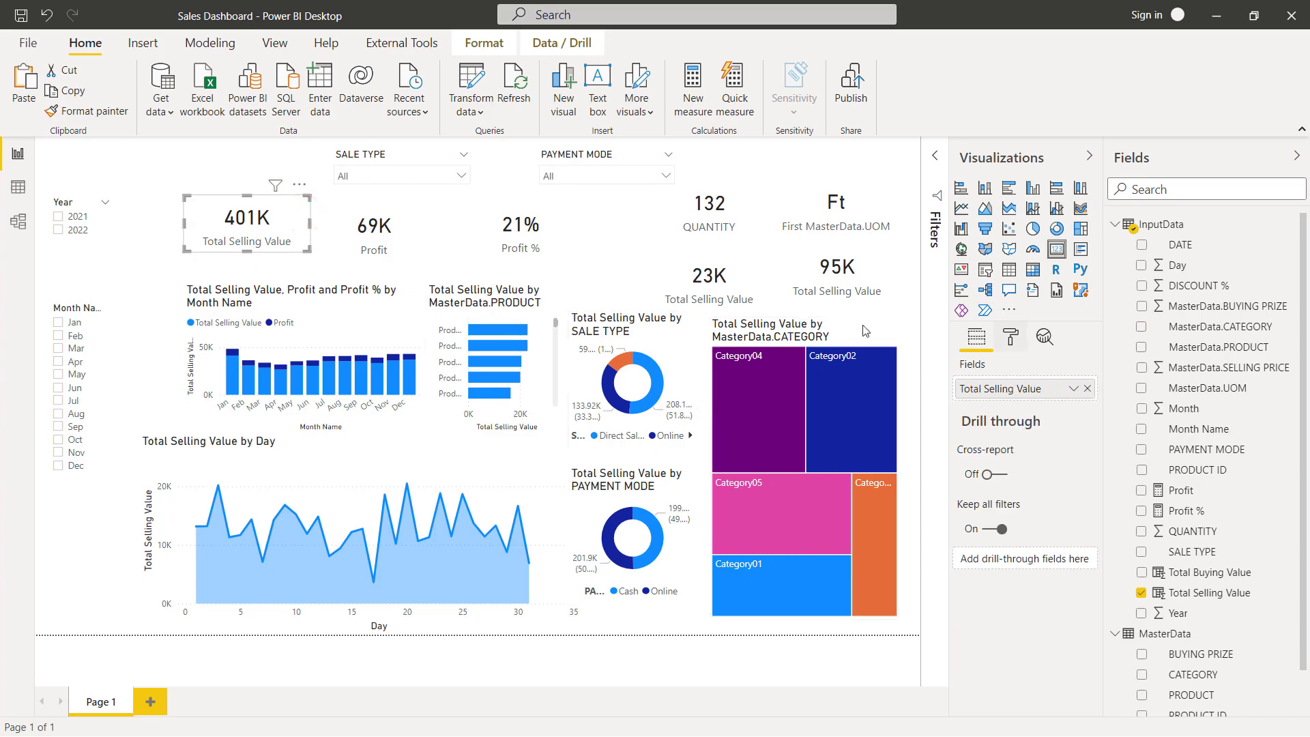
click(1009, 339)
click(1049, 467)
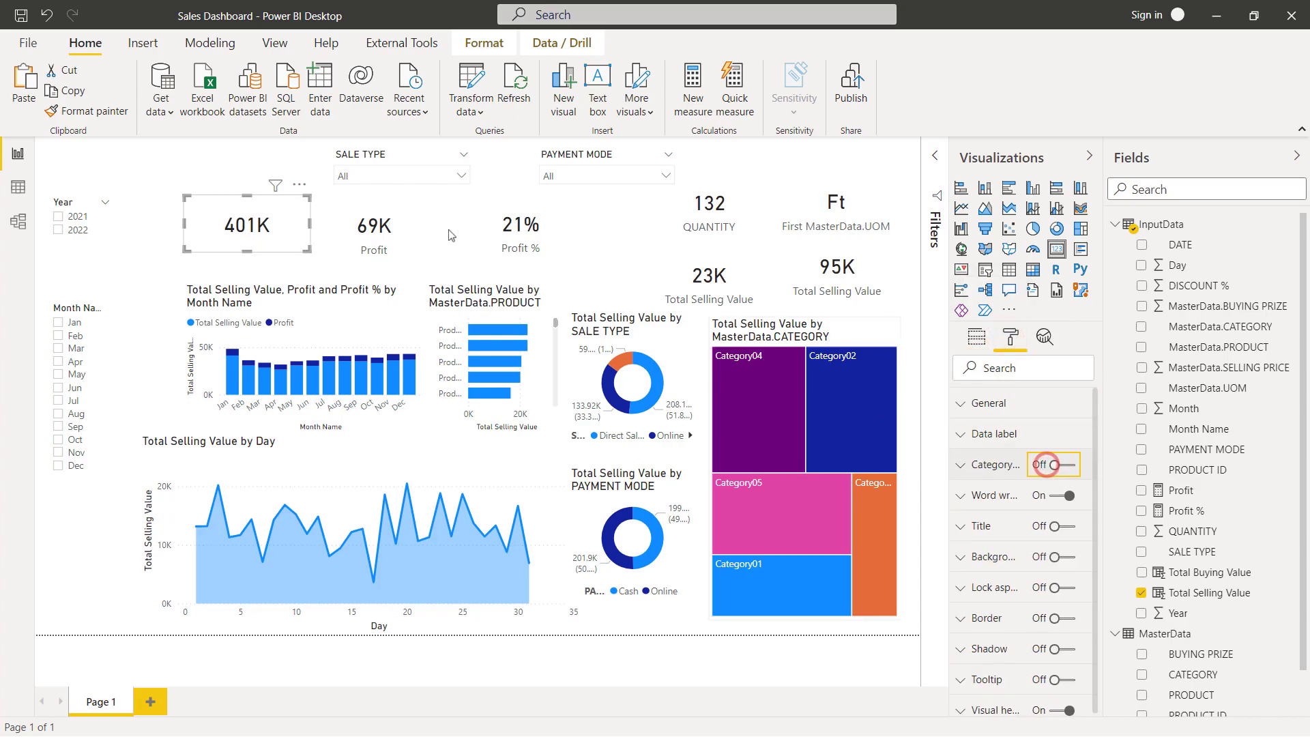
click(399, 212)
click(1051, 466)
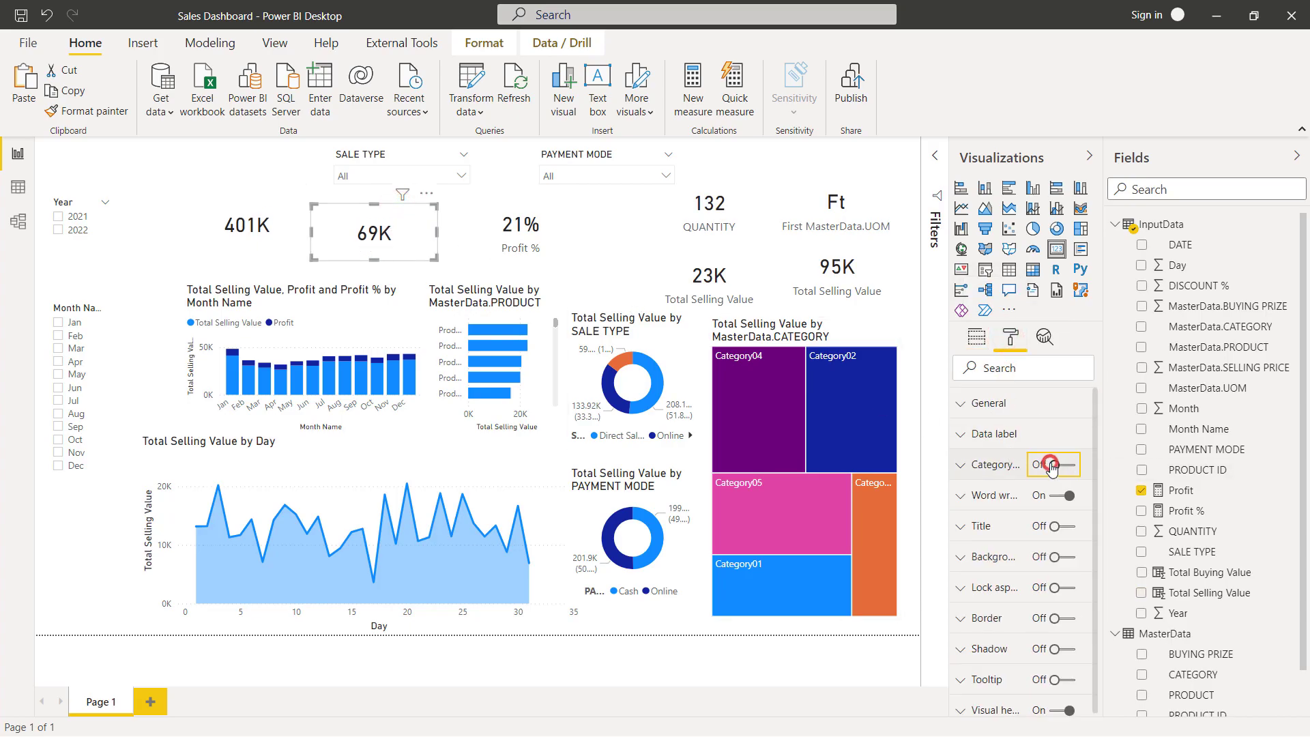
click(519, 228)
click(1054, 465)
Turn off the category labels on the QUANTITY, UOM and two filtered Total Selling Value cards together
click(726, 213)
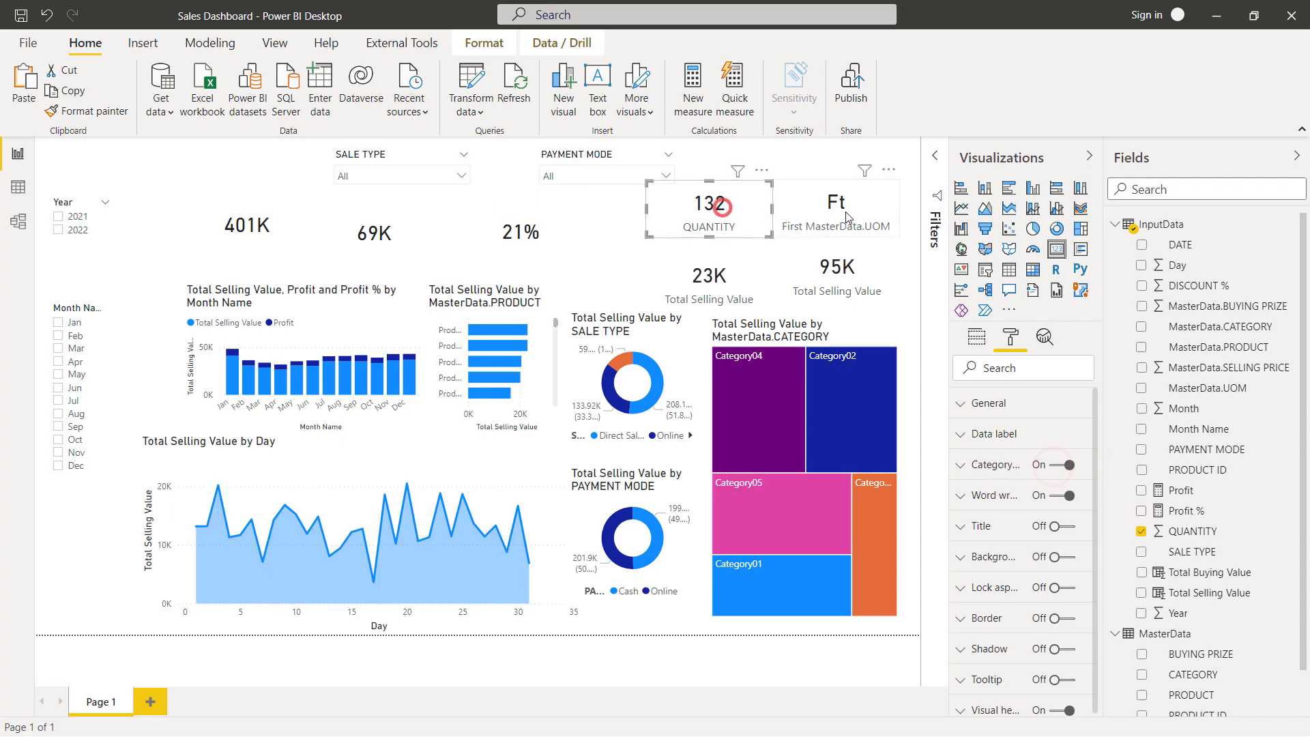
ctrl+click(846, 211)
ctrl+click(710, 280)
ctrl+click(819, 271)
click(1057, 467)
click(1055, 466)
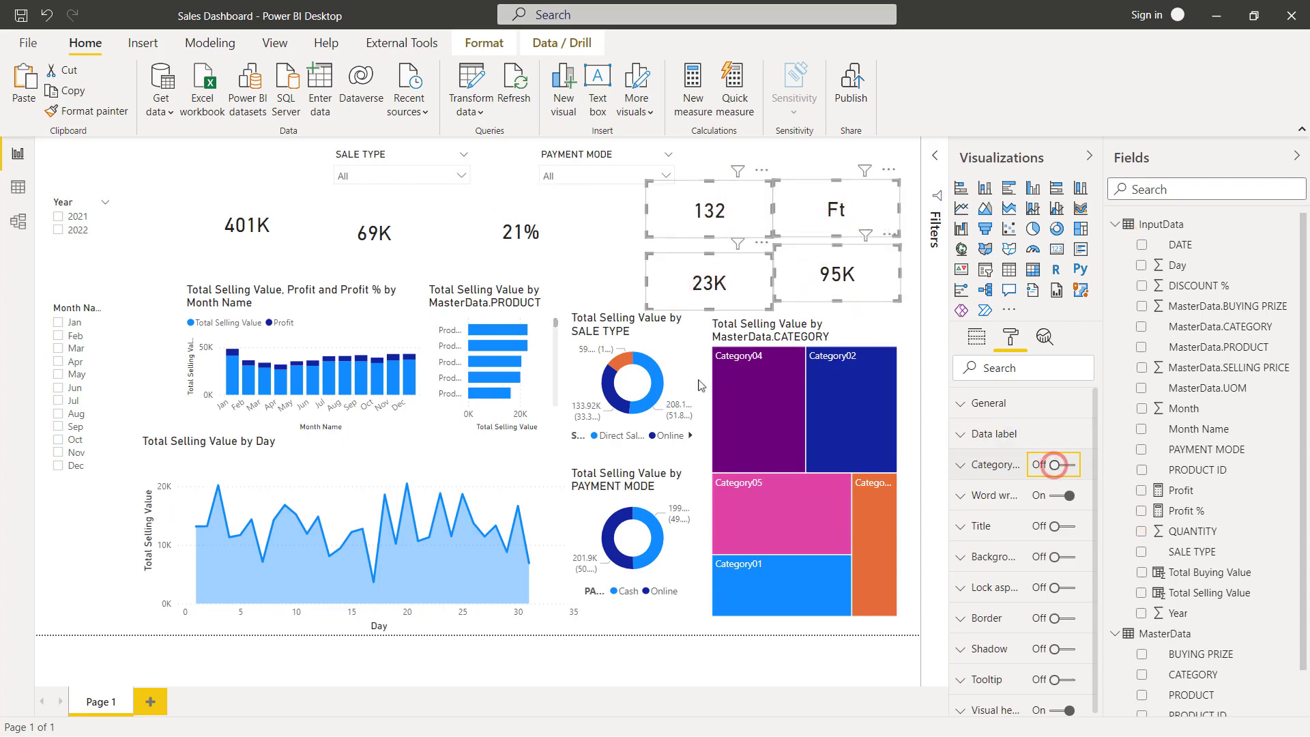
Turn off the title and background of the monthly column chart and the product bar chart
click(330, 295)
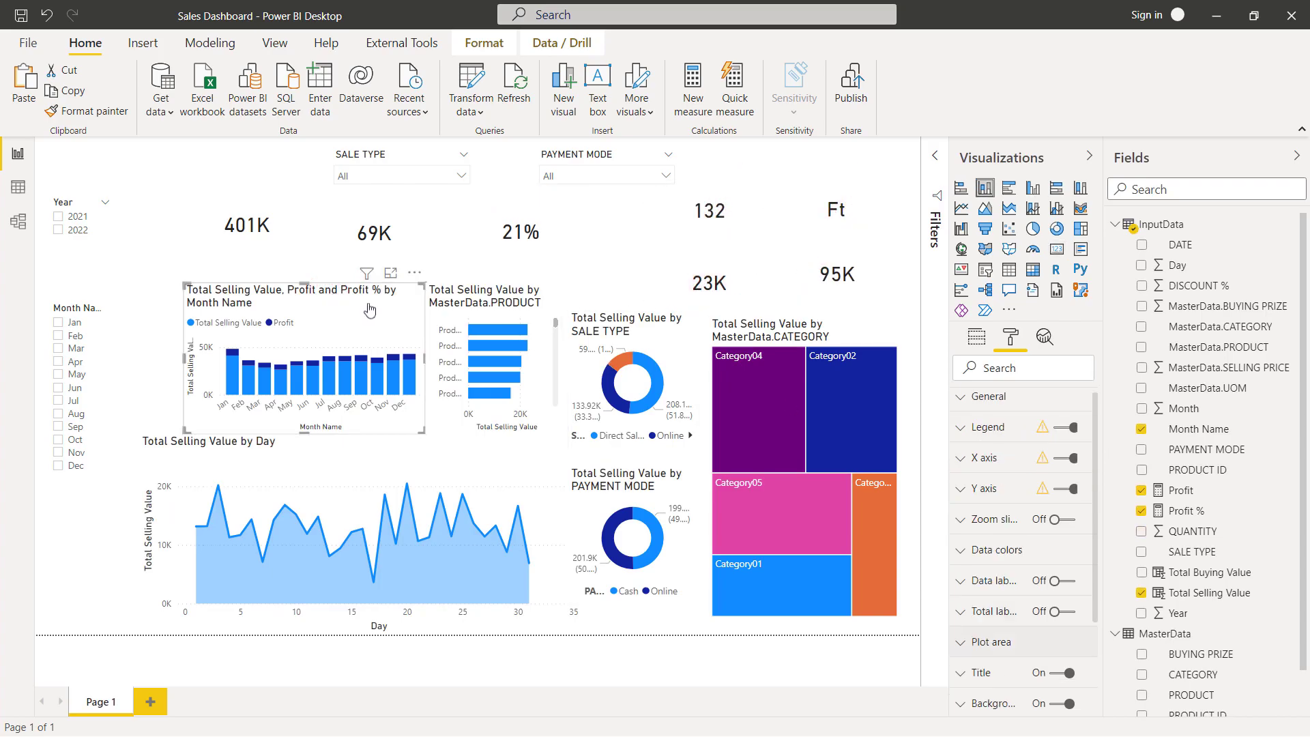
scroll(1024, 546, down, 3)
click(1054, 524)
click(1055, 554)
ctrl+click(509, 298)
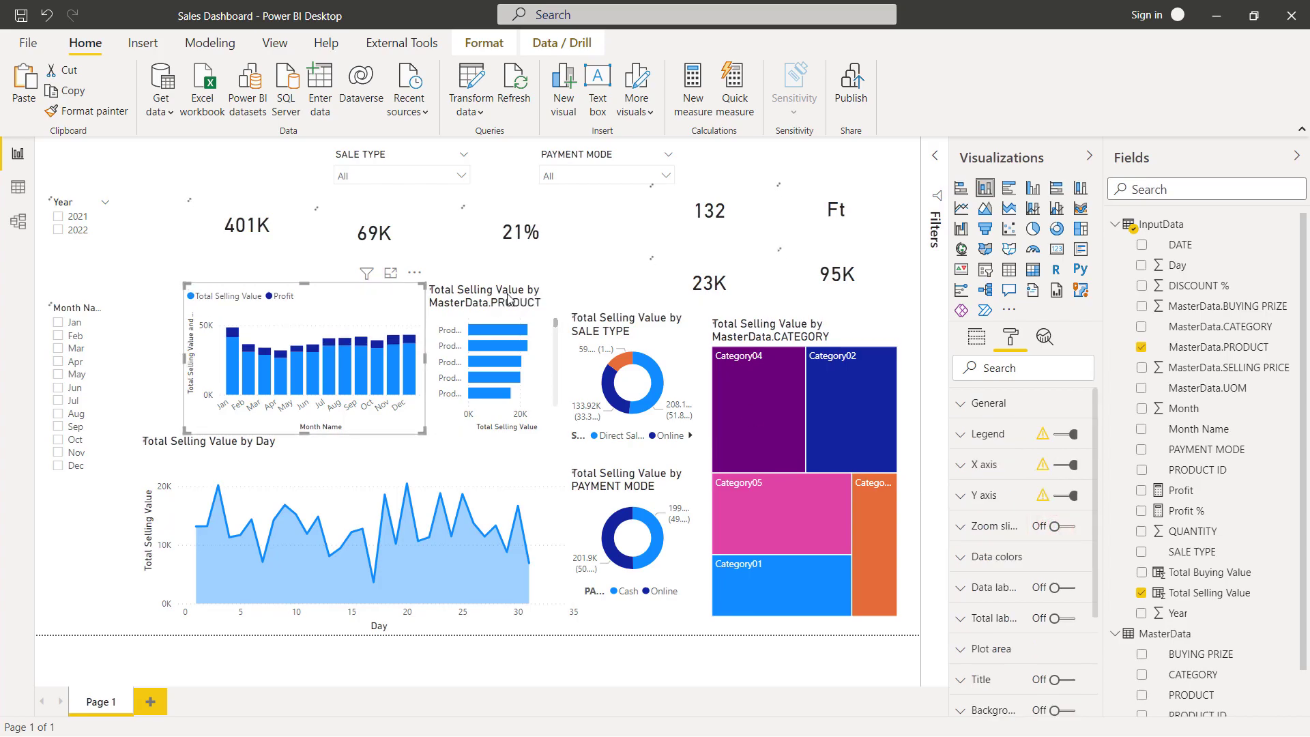
scroll(1024, 580, down, 2)
click(1054, 618)
click(1055, 649)
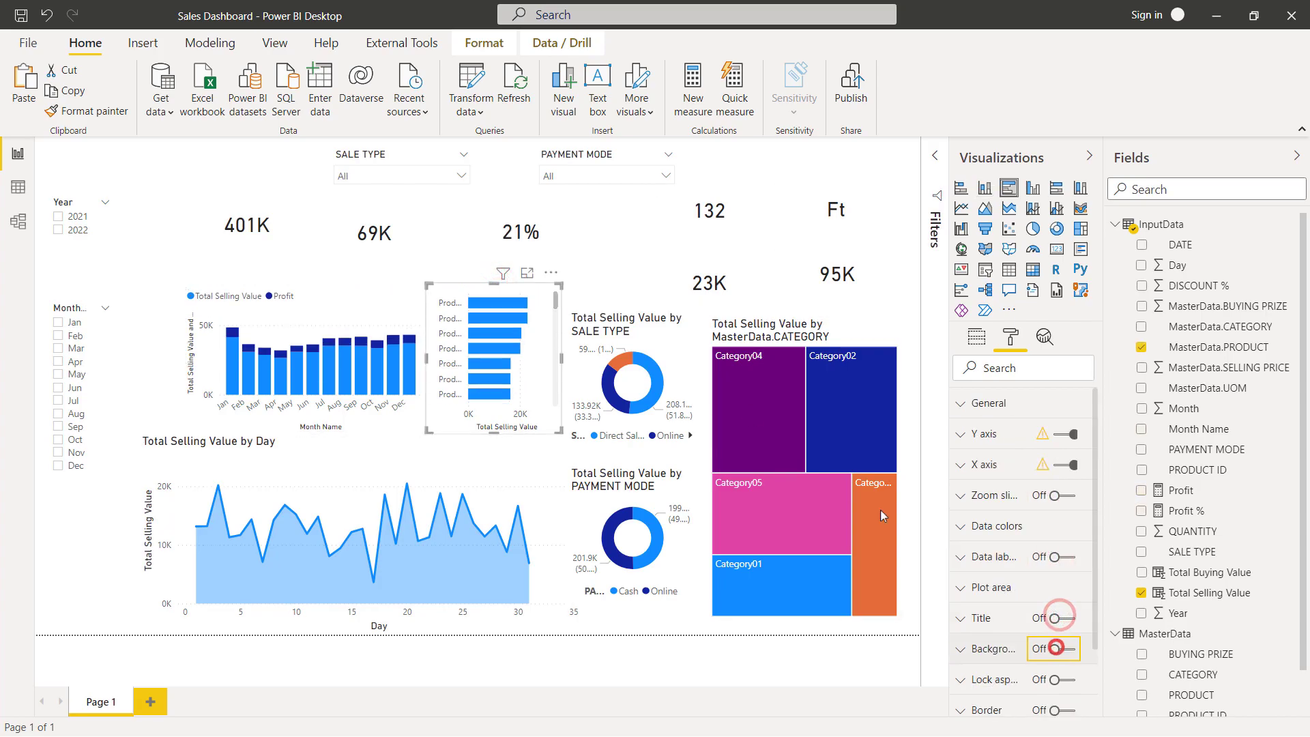
Turn off the title and background of the SALE TYPE donut chart and the category treemap
click(631, 315)
click(1055, 557)
click(1055, 588)
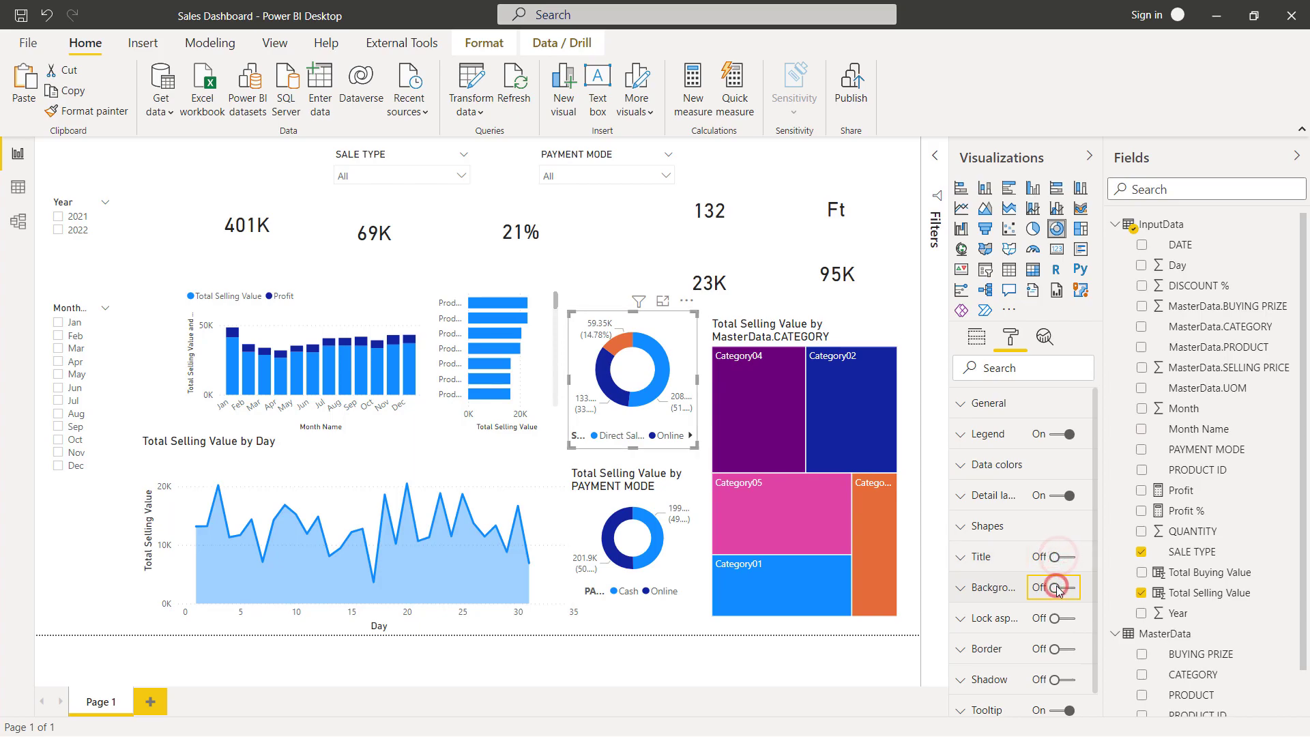
click(763, 334)
click(1055, 557)
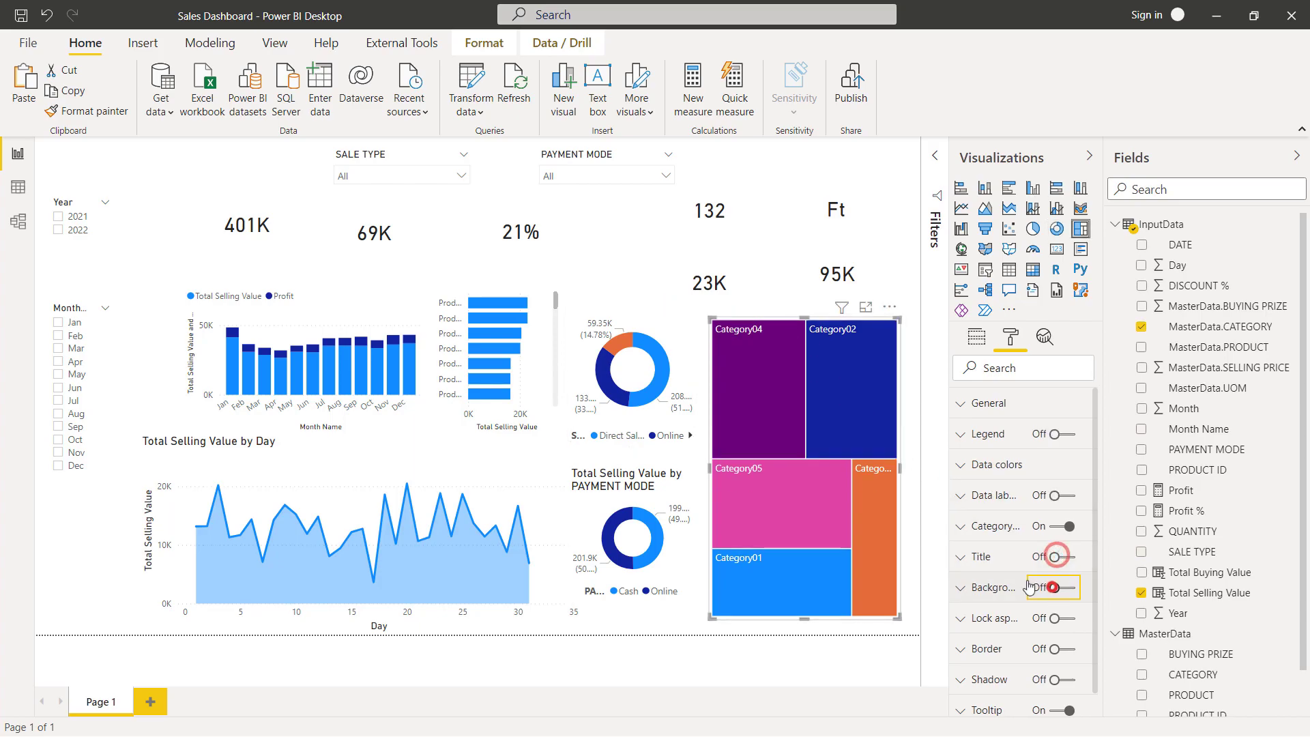
click(1054, 588)
Turn off the title and background of the PAYMENT MODE donut and daily area chart, and narrow the area chart clear of the donuts
click(630, 475)
click(1054, 557)
click(1054, 588)
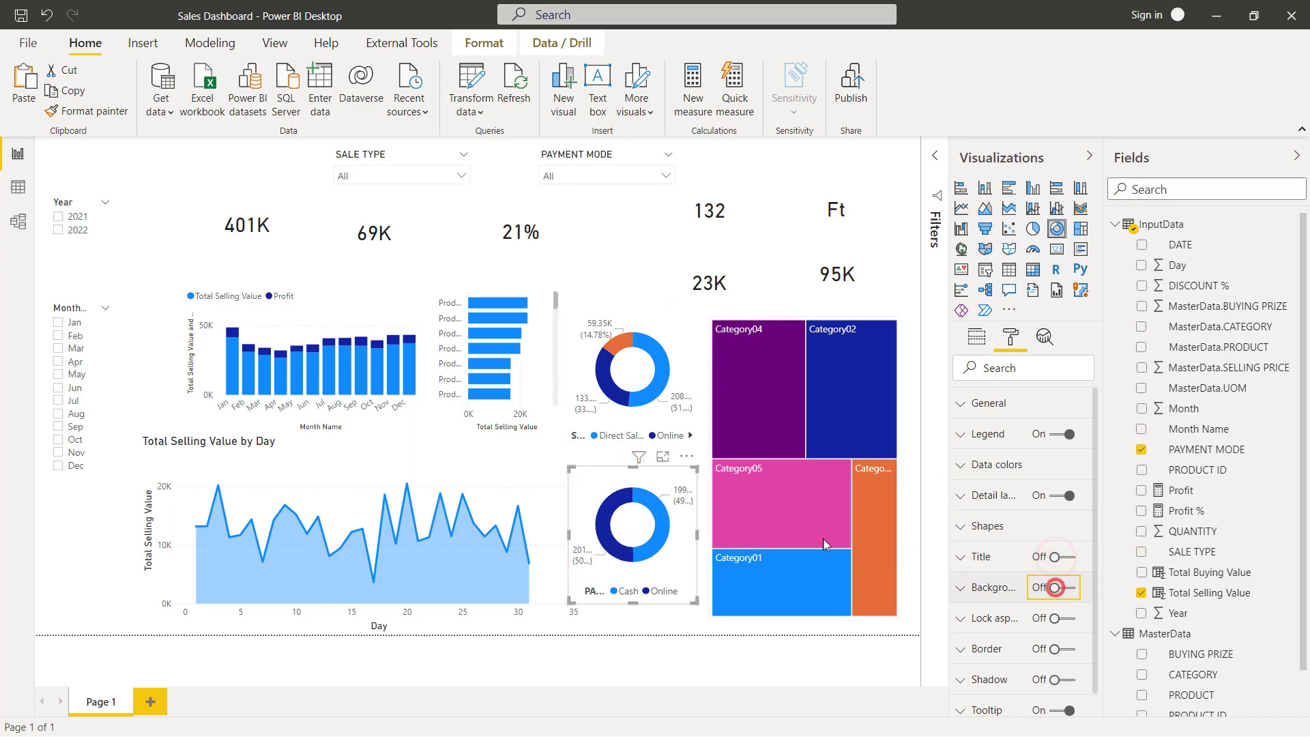
click(349, 444)
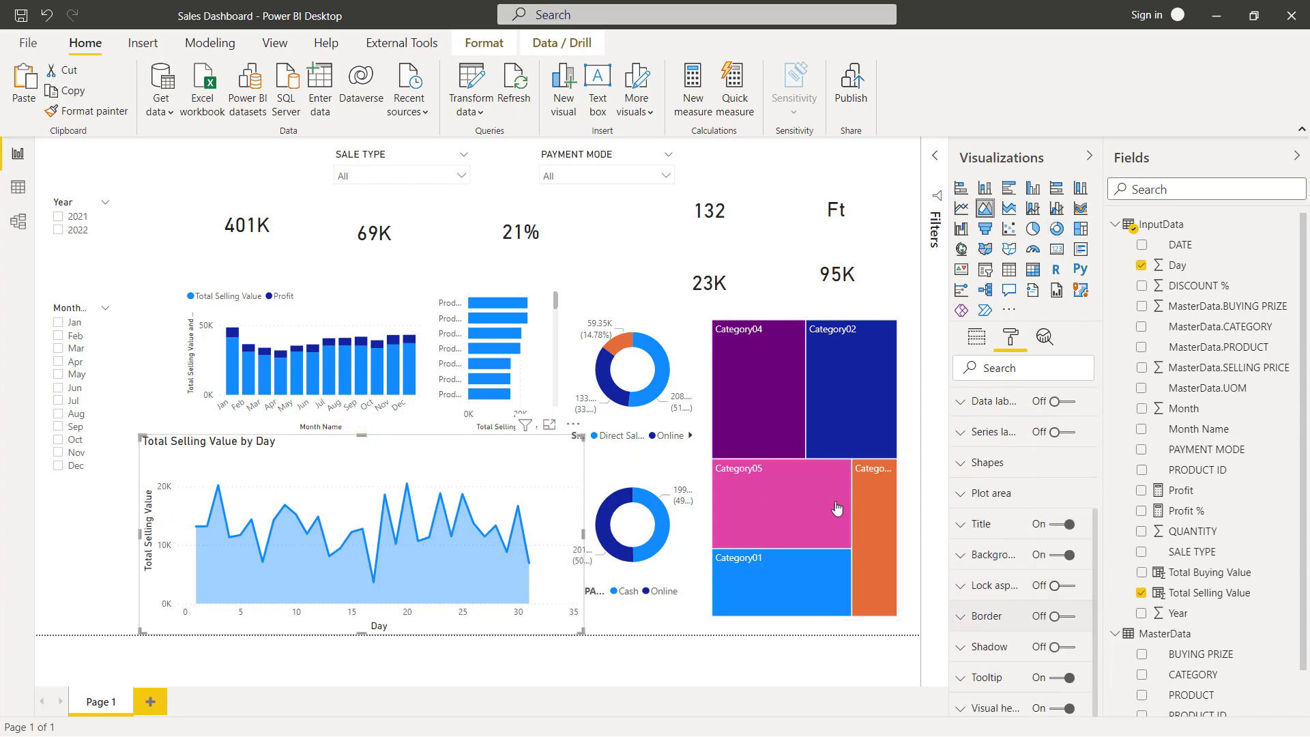
click(1055, 524)
click(1054, 555)
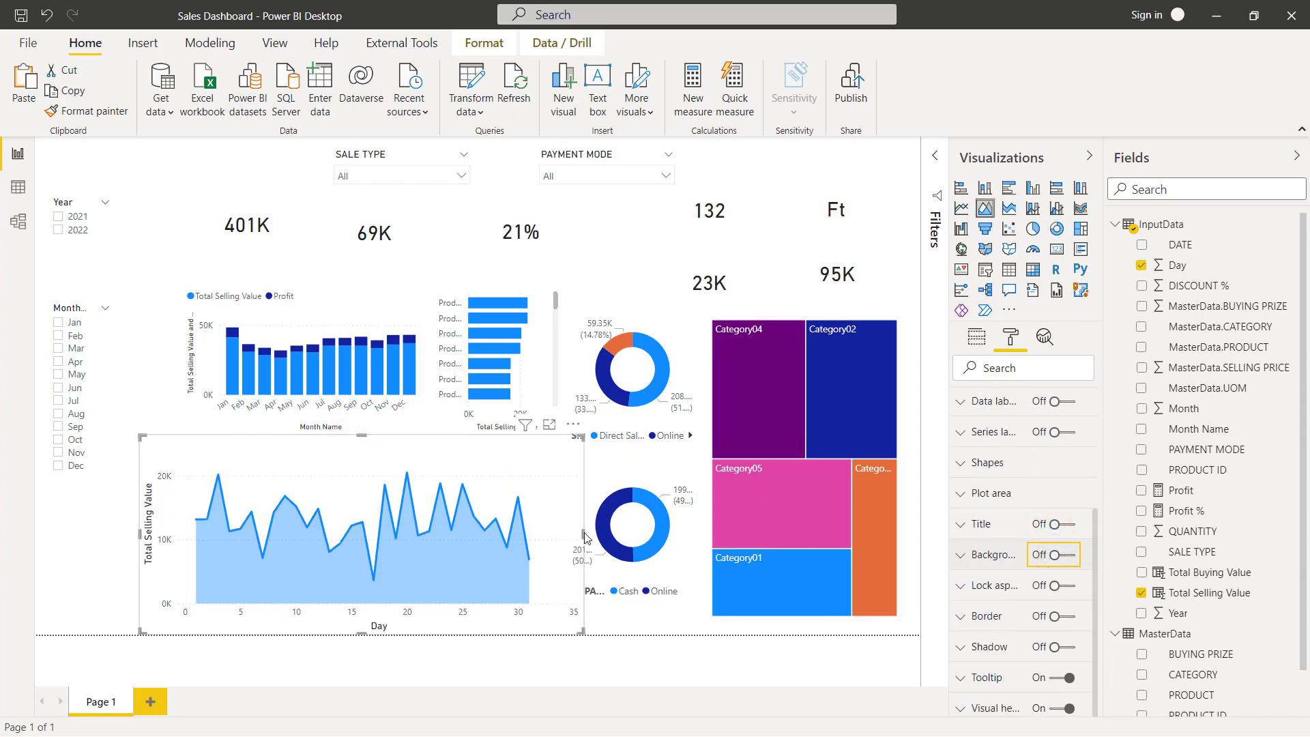
drag(546, 526, 552, 532)
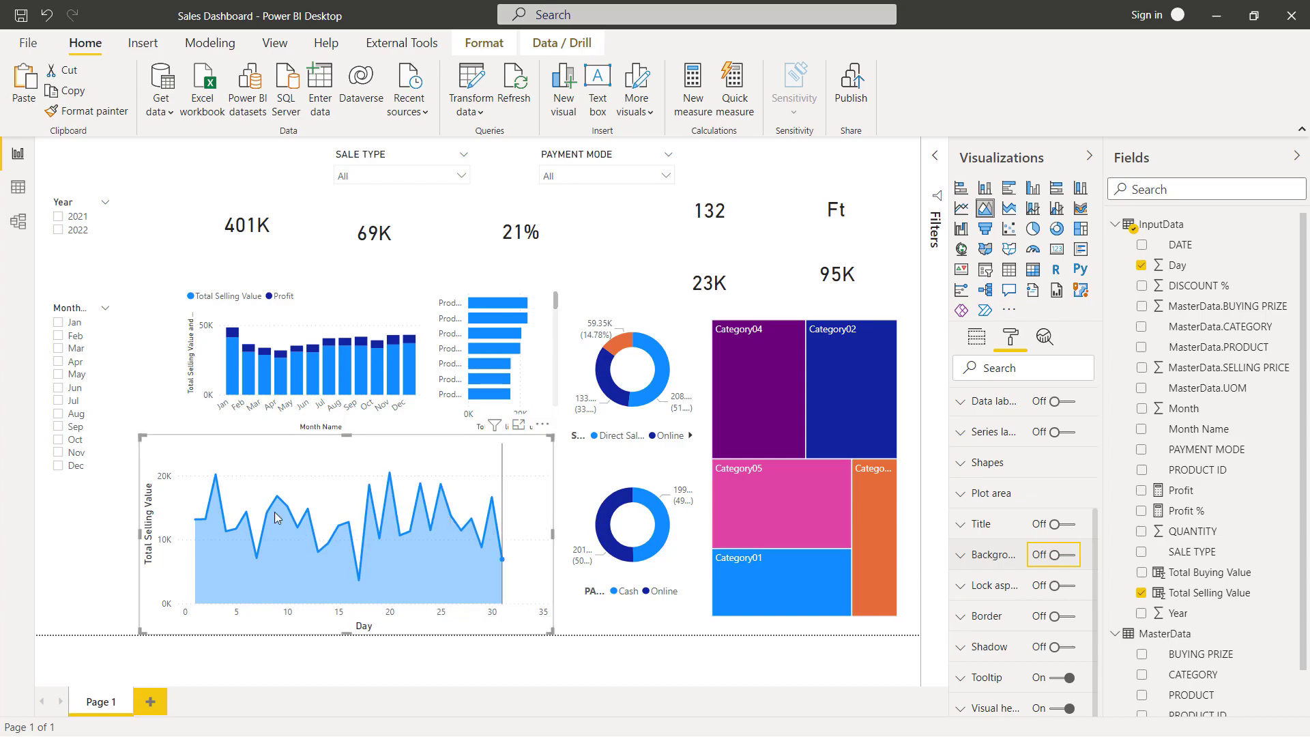
click(106, 508)
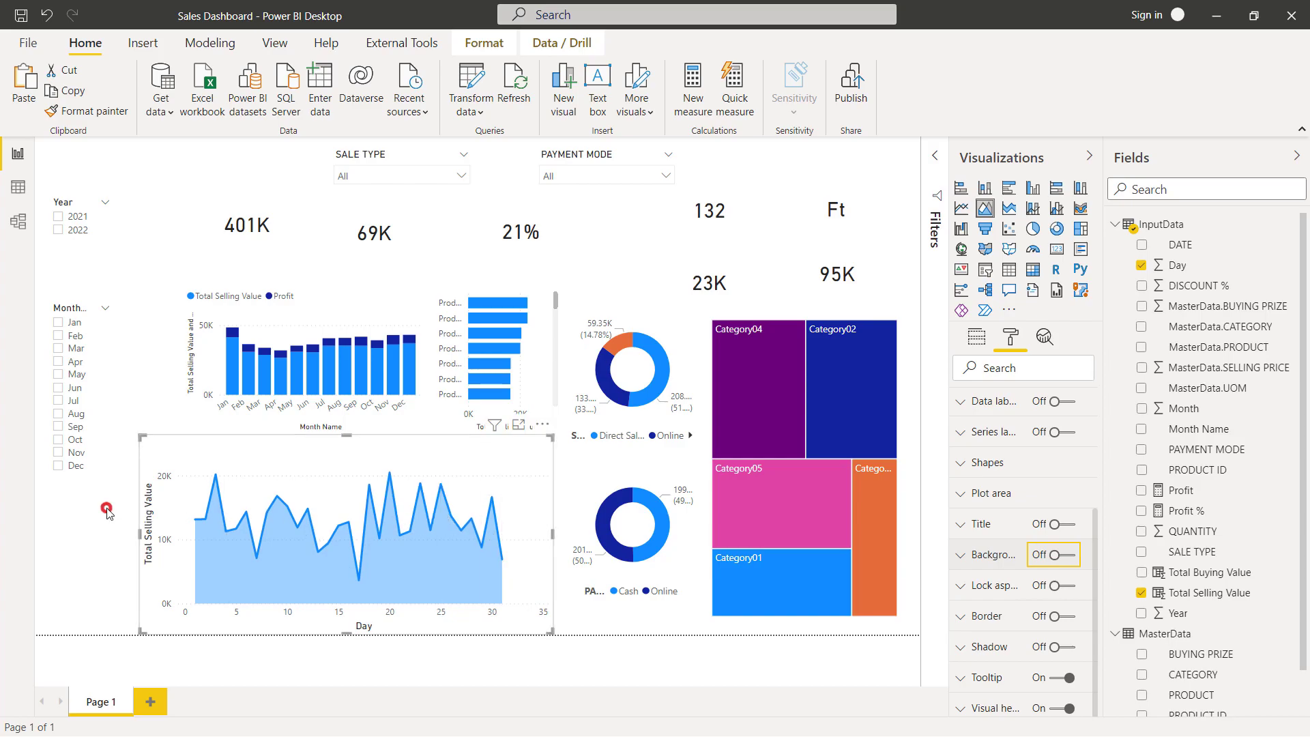
Test the Month Name slicer with Jan, clear it, and edit interactions so it does not filter the monthly column chart
click(58, 325)
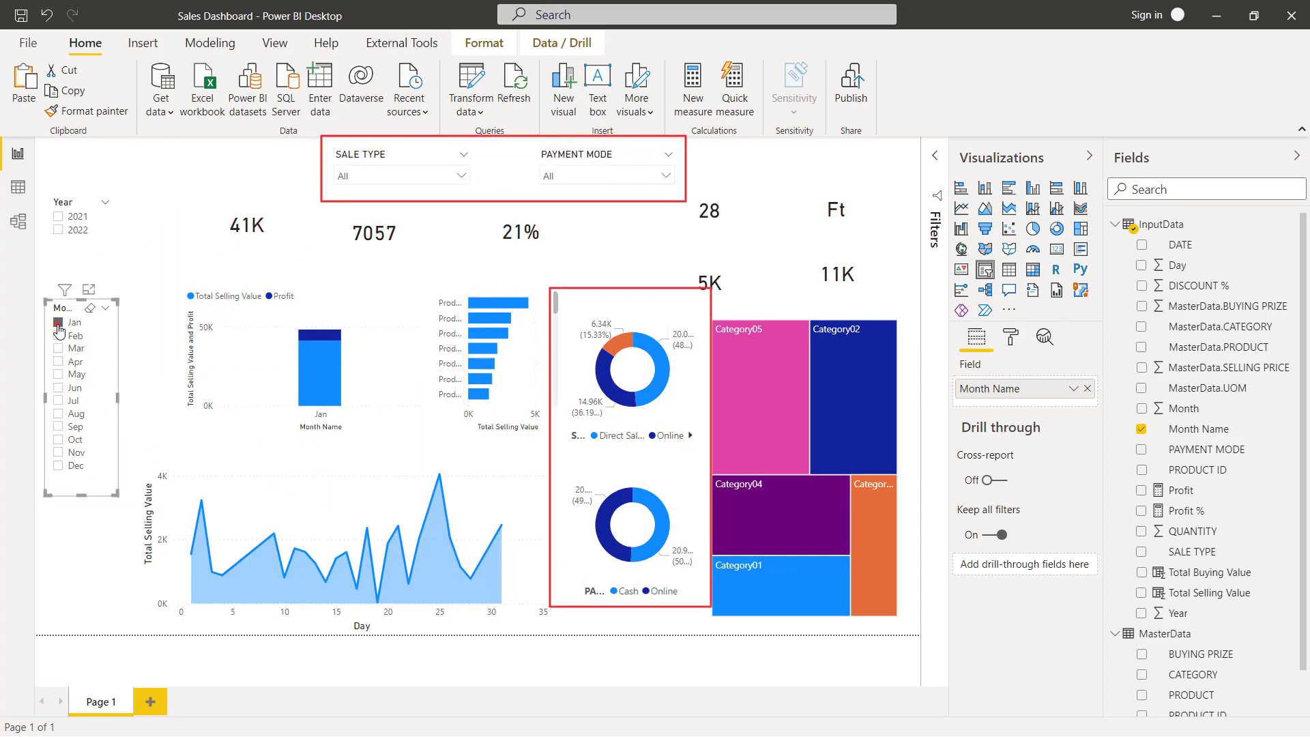
click(58, 323)
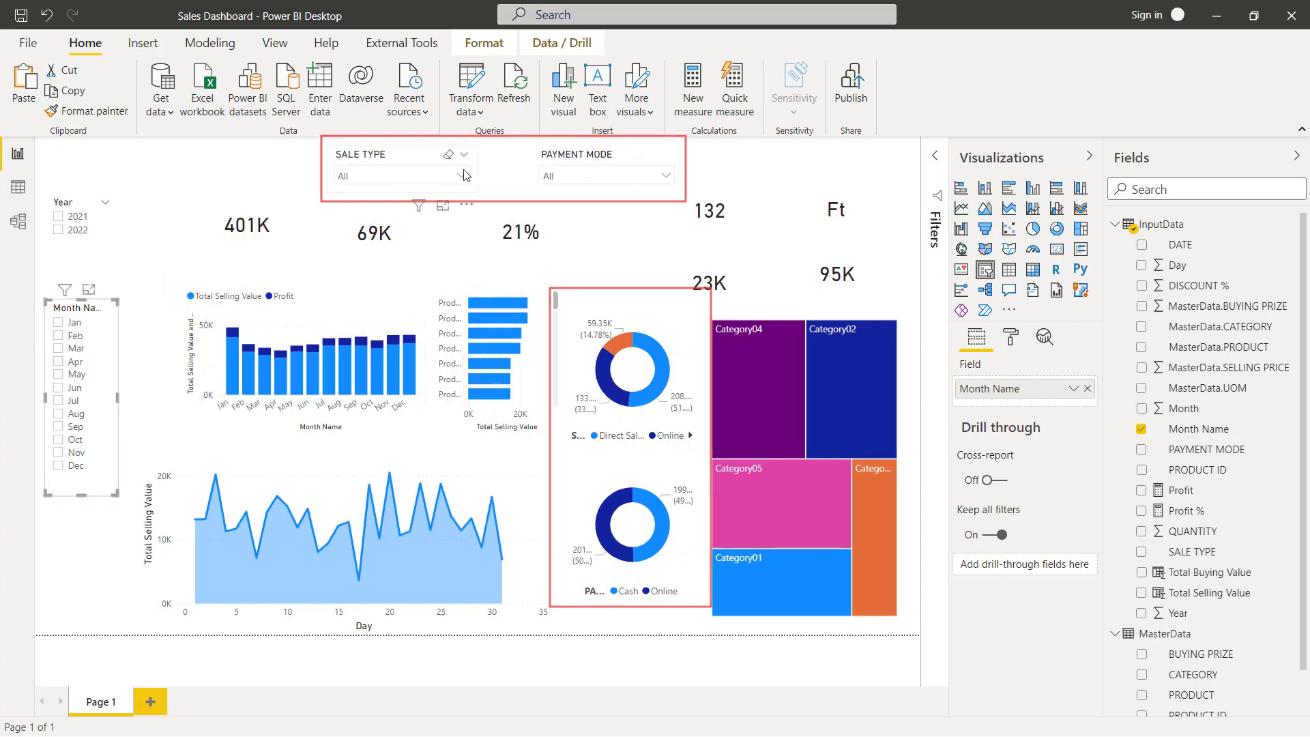
click(485, 43)
click(37, 77)
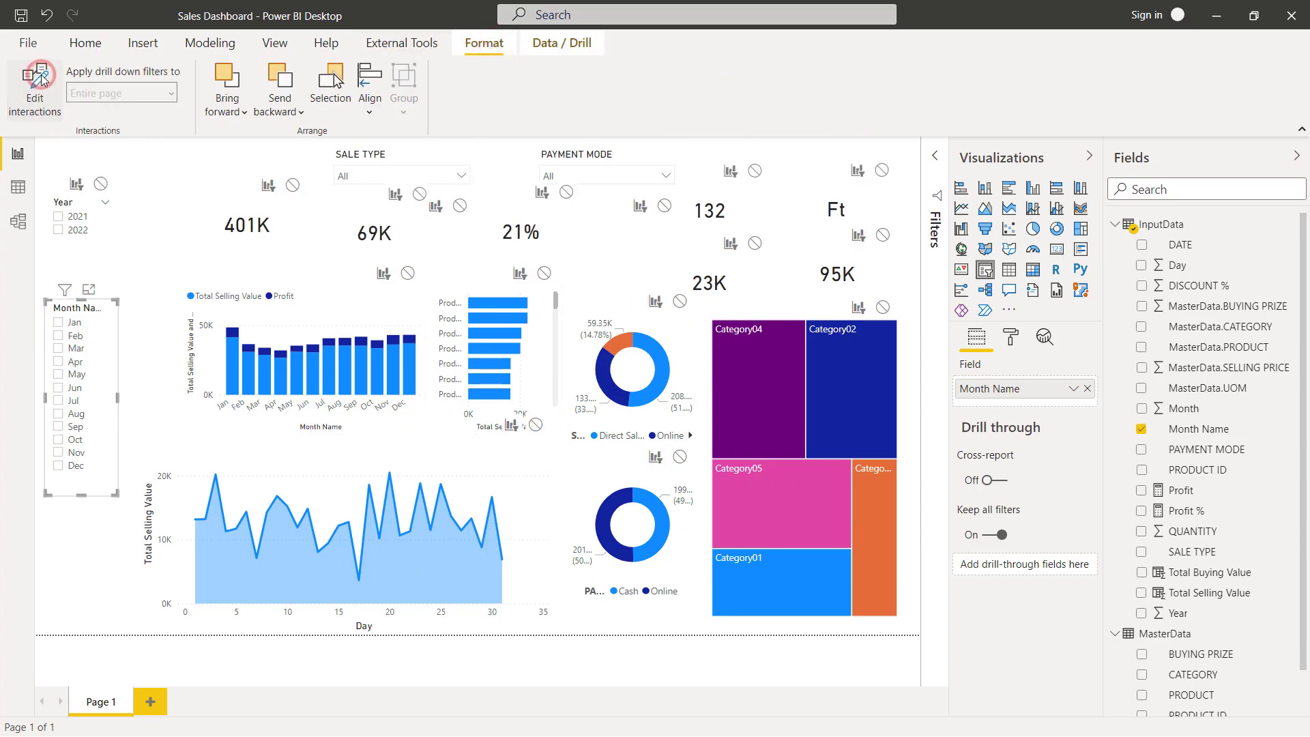
click(408, 273)
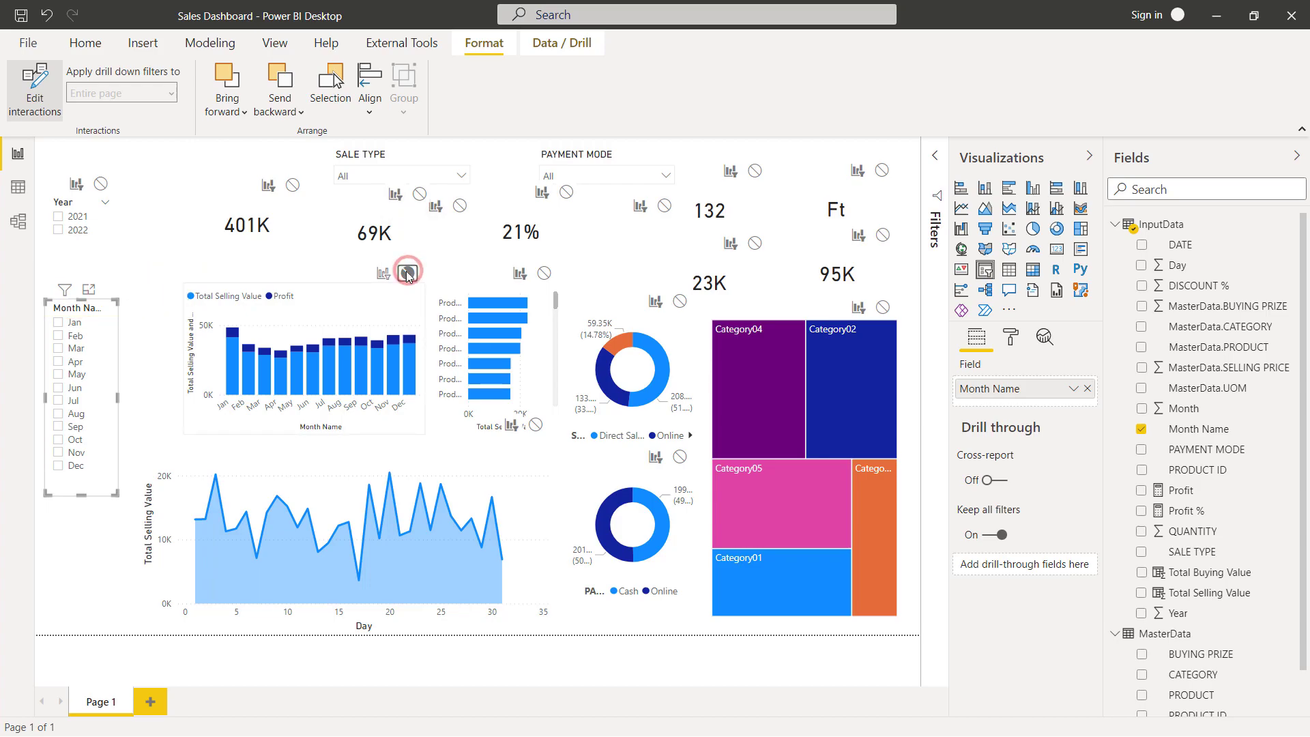
Set the SALE TYPE and PAYMENT MODE slicers to leave their own donut charts unfiltered, and turn off interaction editing
click(403, 156)
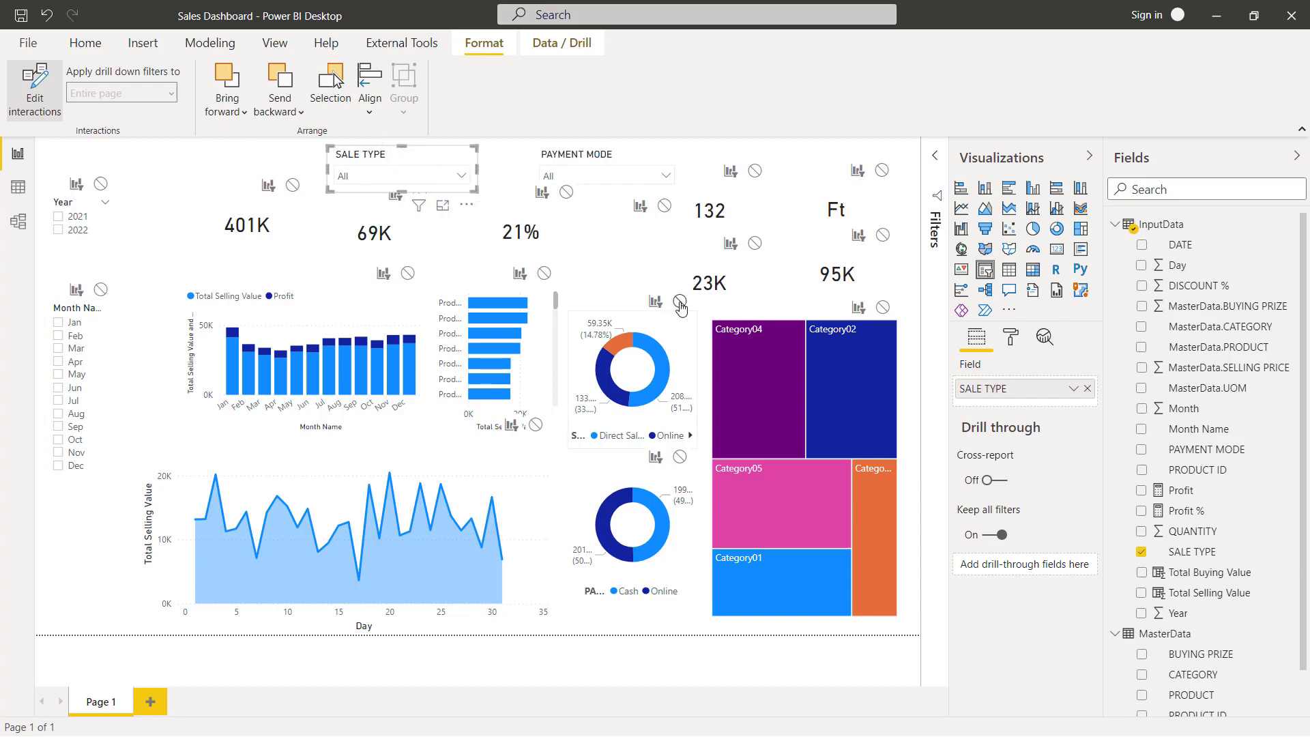
click(586, 153)
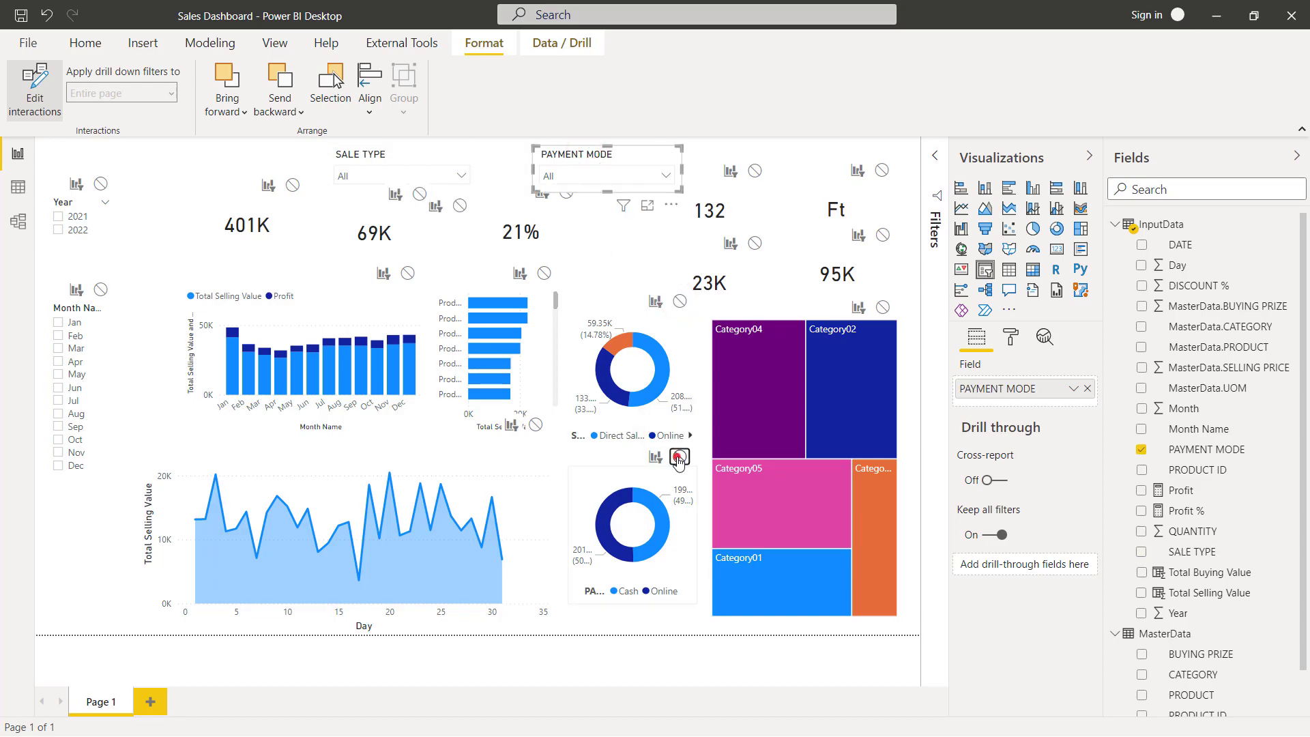
click(153, 247)
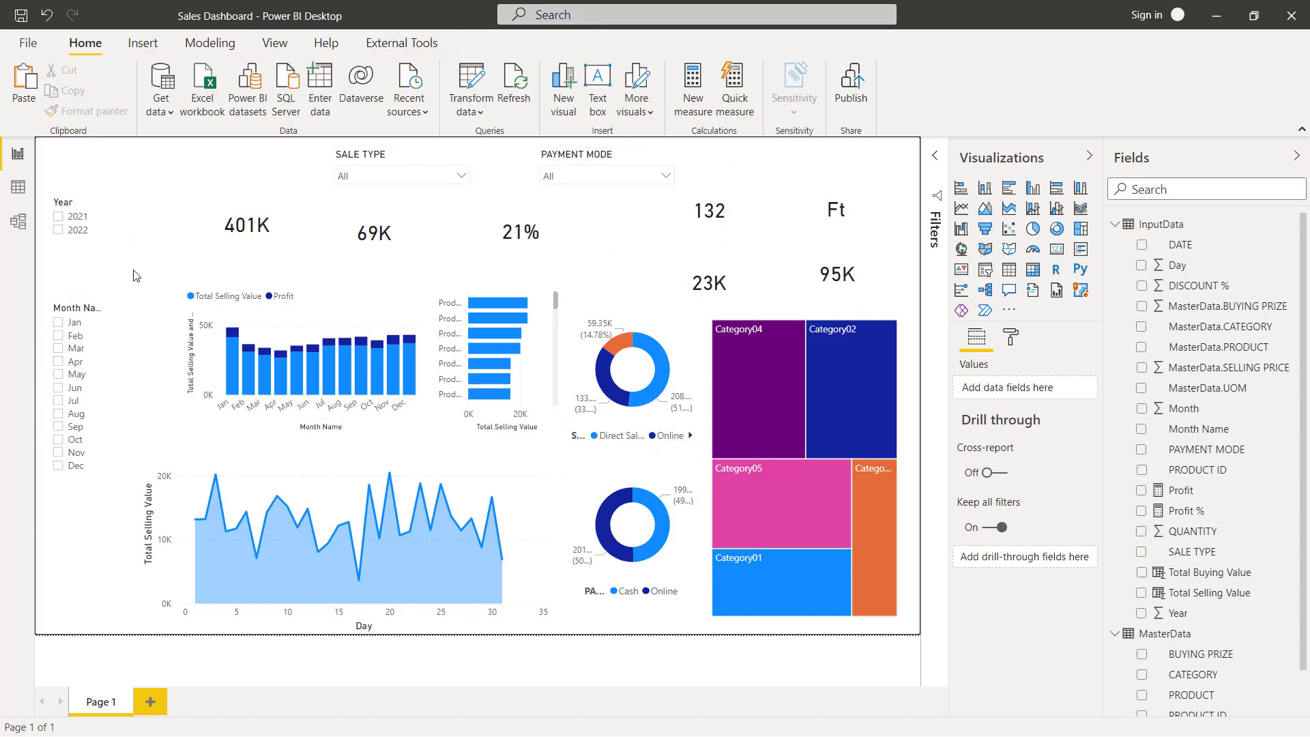
click(106, 310)
click(114, 377)
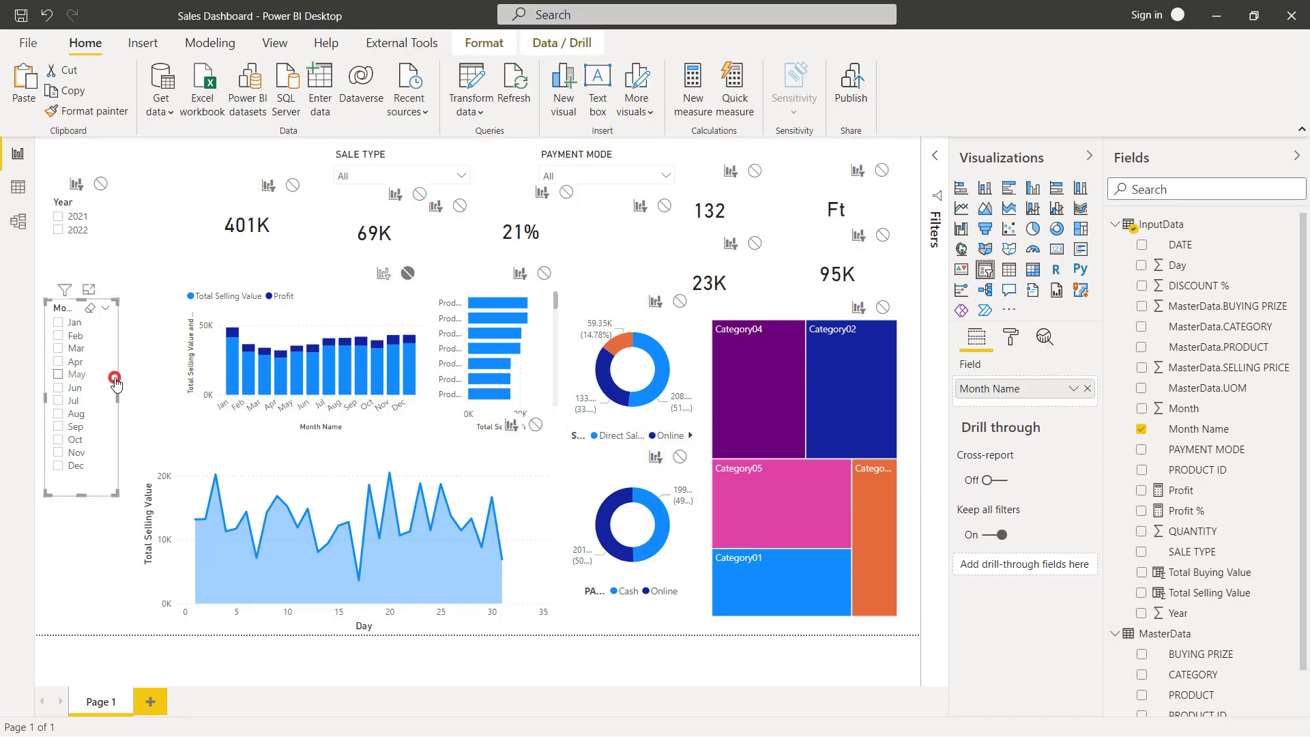
click(484, 42)
click(35, 87)
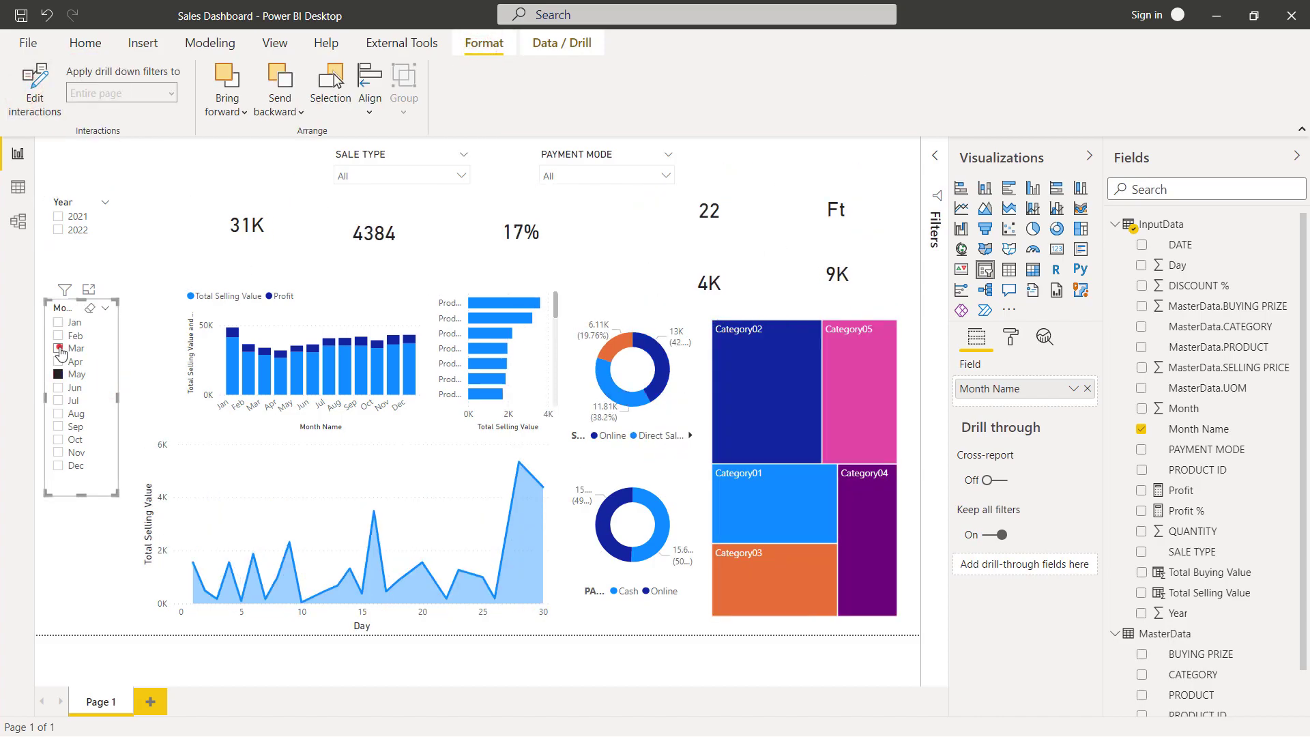
Test the Month Name slicer with Jan, the SALE TYPE slicer with Online and the PAYMENT MODE slicer with Online, clearing each selection
click(61, 325)
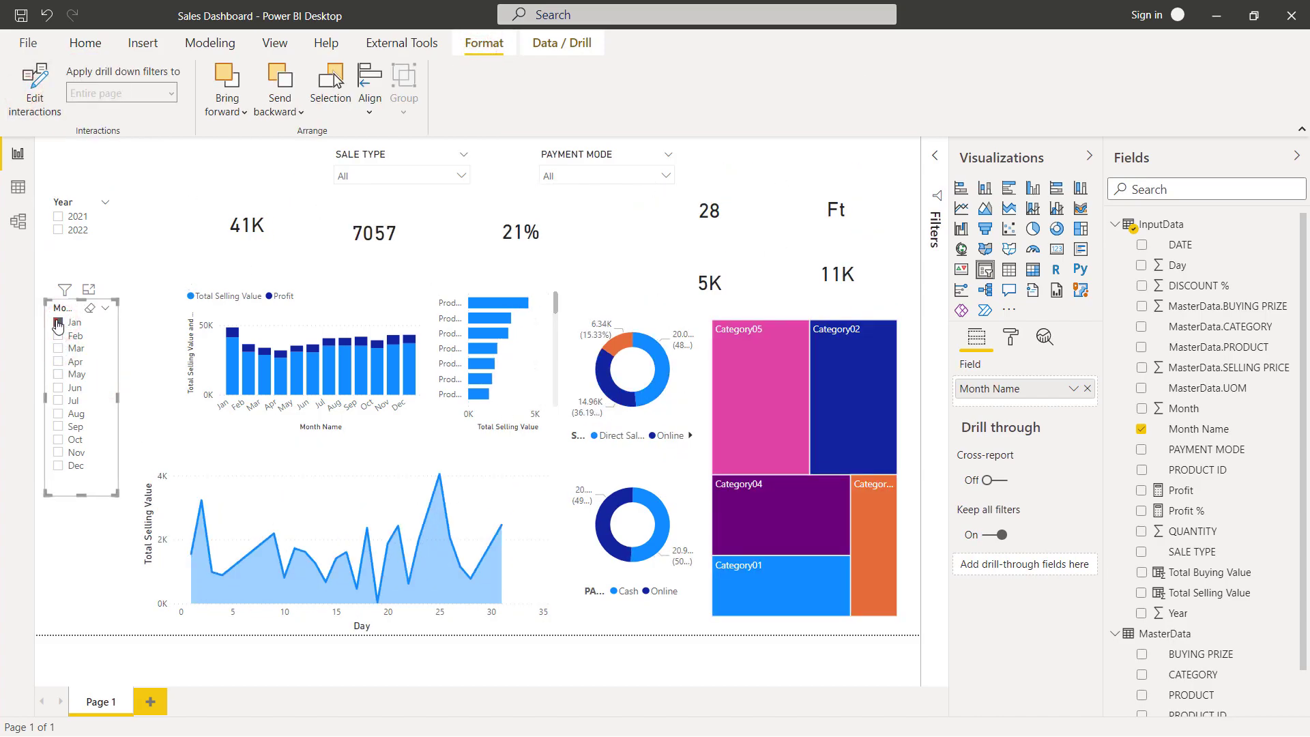
click(462, 177)
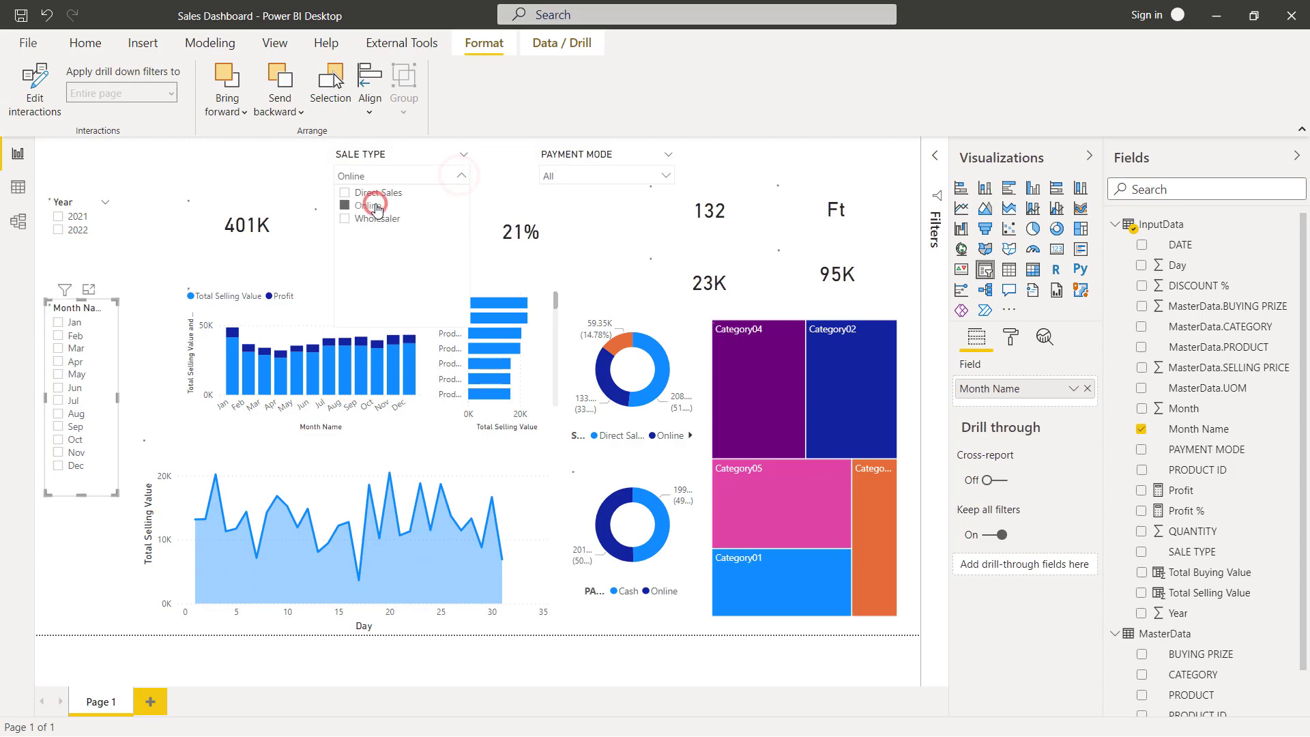
click(375, 206)
click(666, 176)
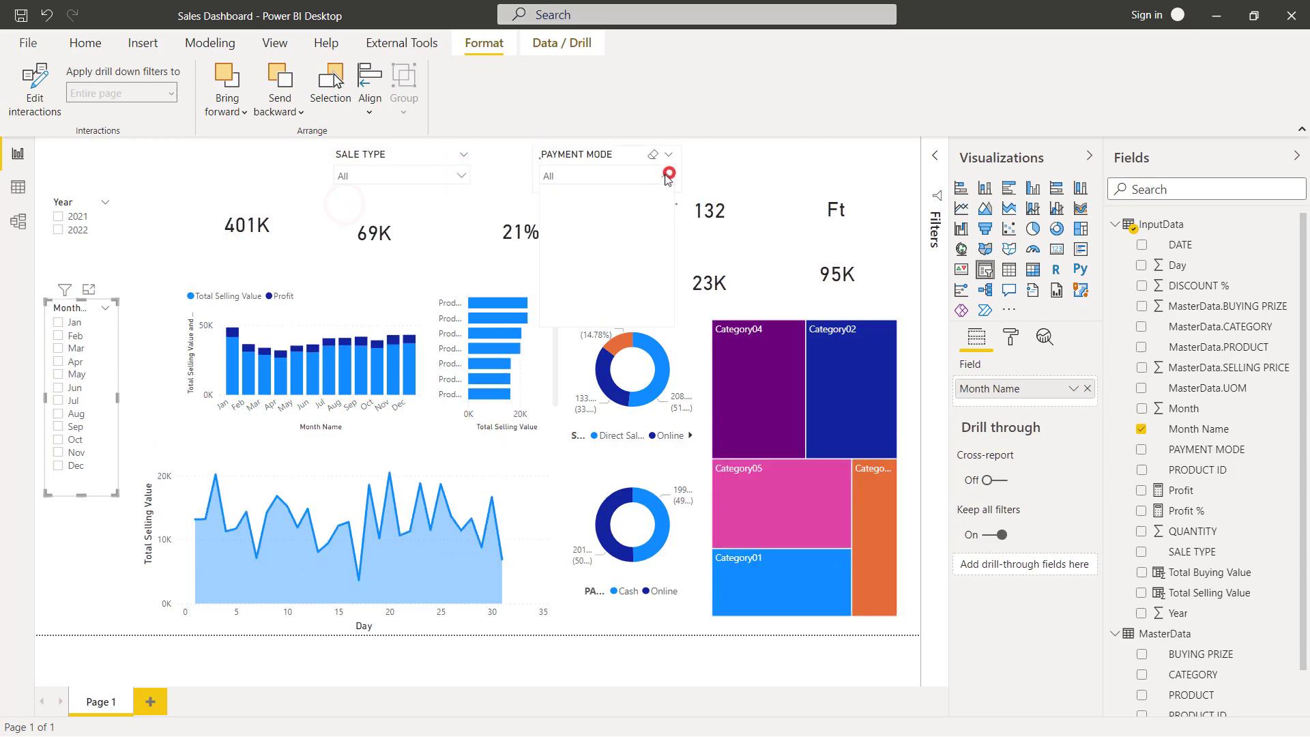
click(561, 206)
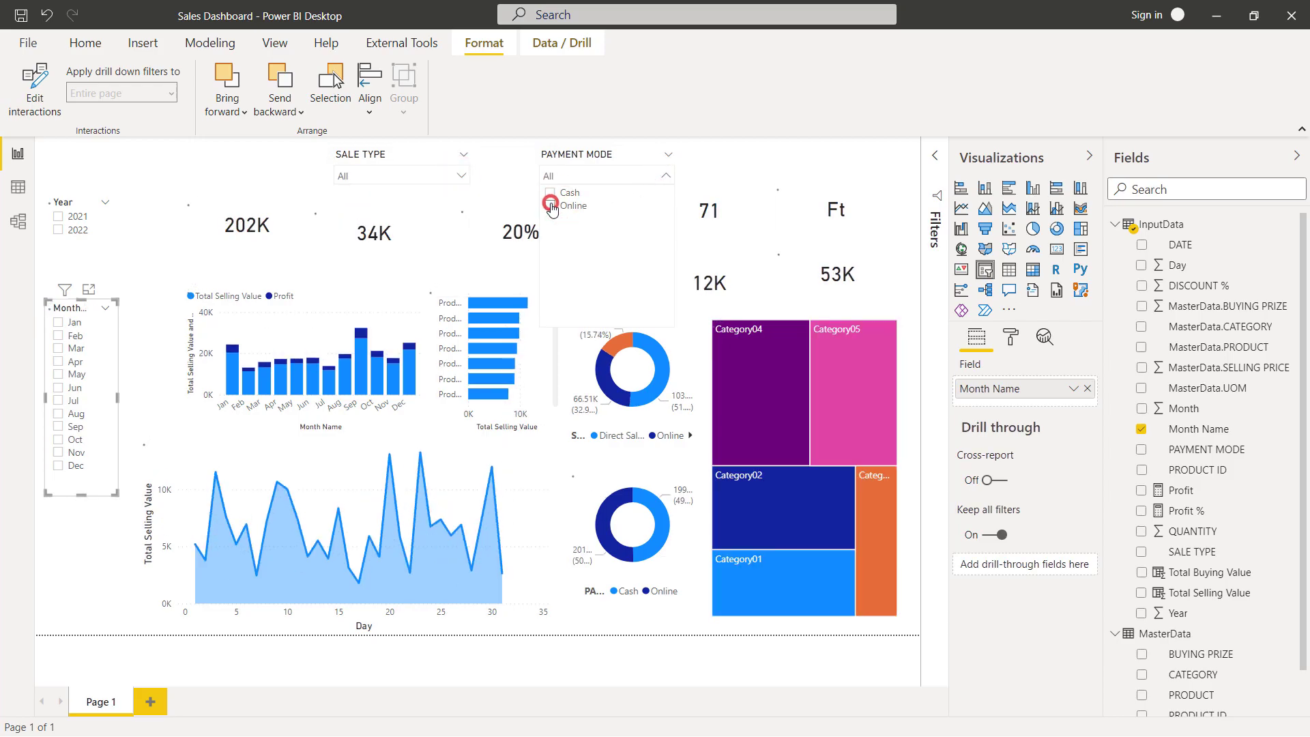
click(706, 173)
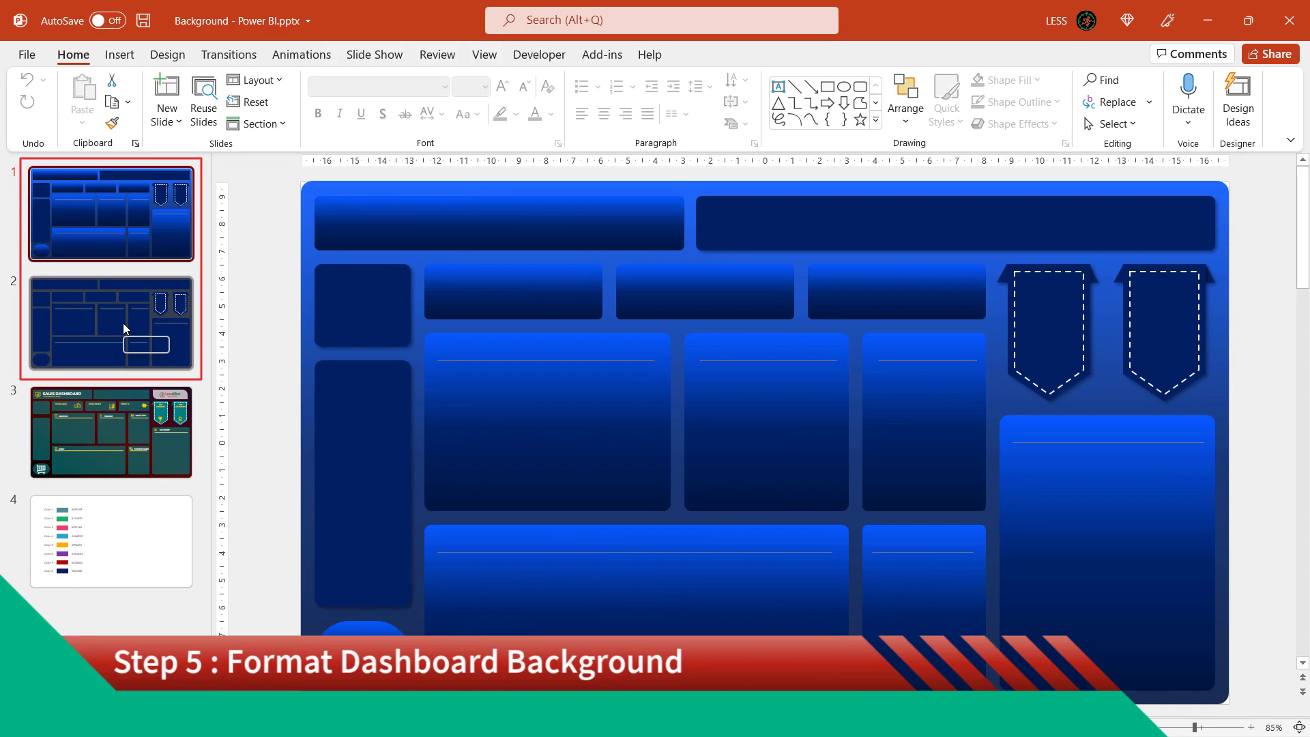
Switch to PowerPoint and view the dashboard background designs on slides 2 and 3 of Background - Power BI.pptx
click(123, 322)
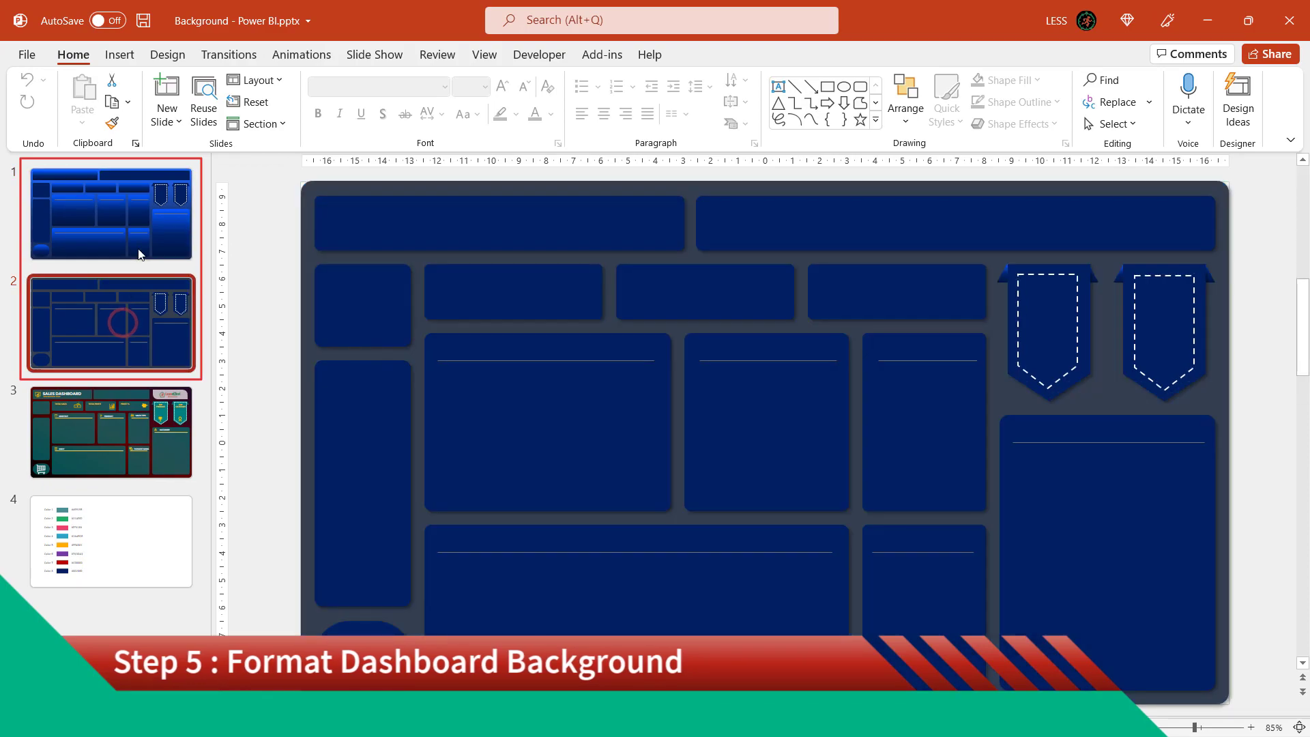
click(120, 428)
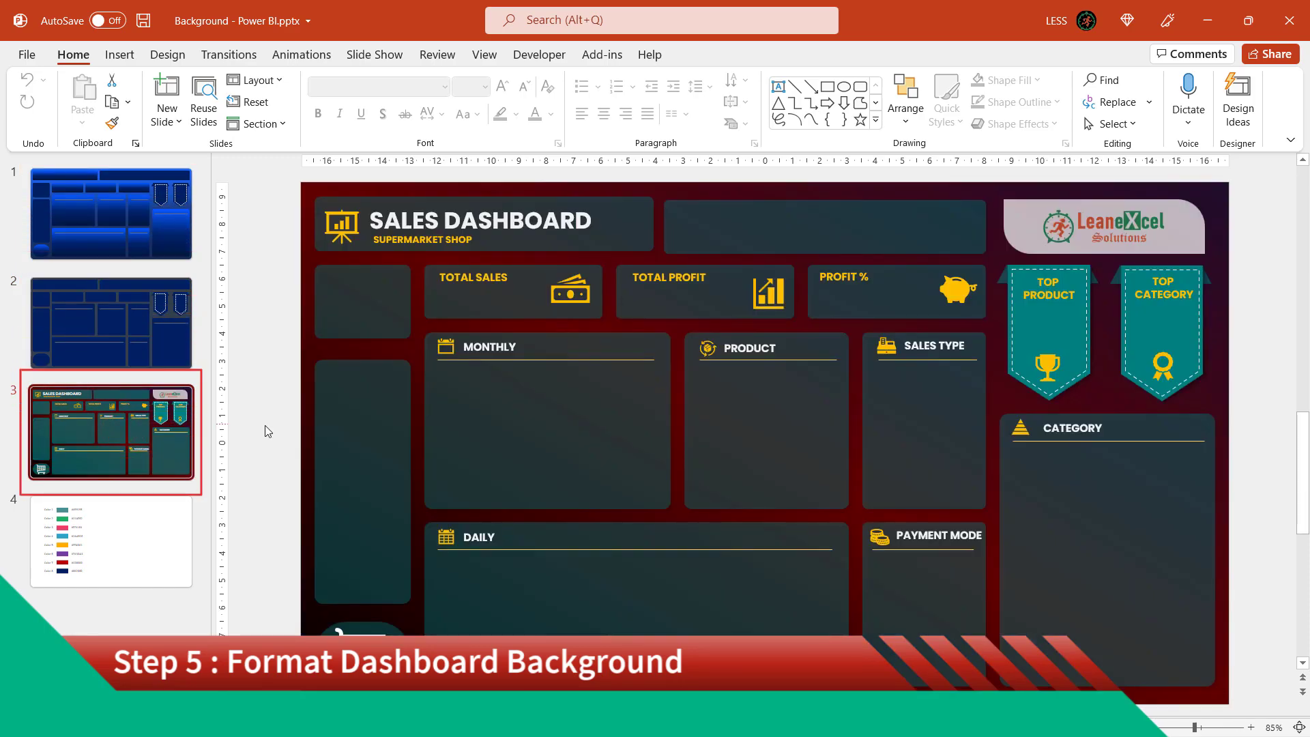
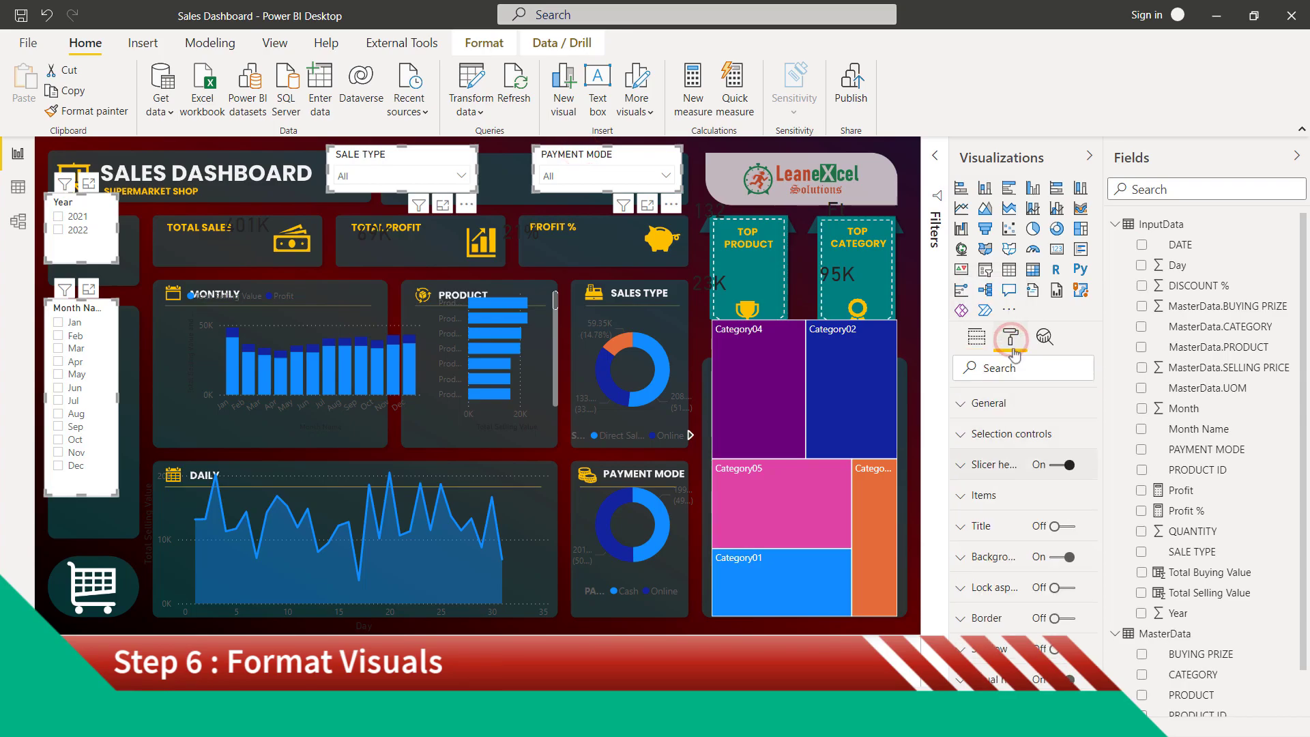
Turn off the background of the Year, Month Name, SALE TYPE and PAYMENT MODE slicers in Power BI
click(1057, 558)
click(151, 217)
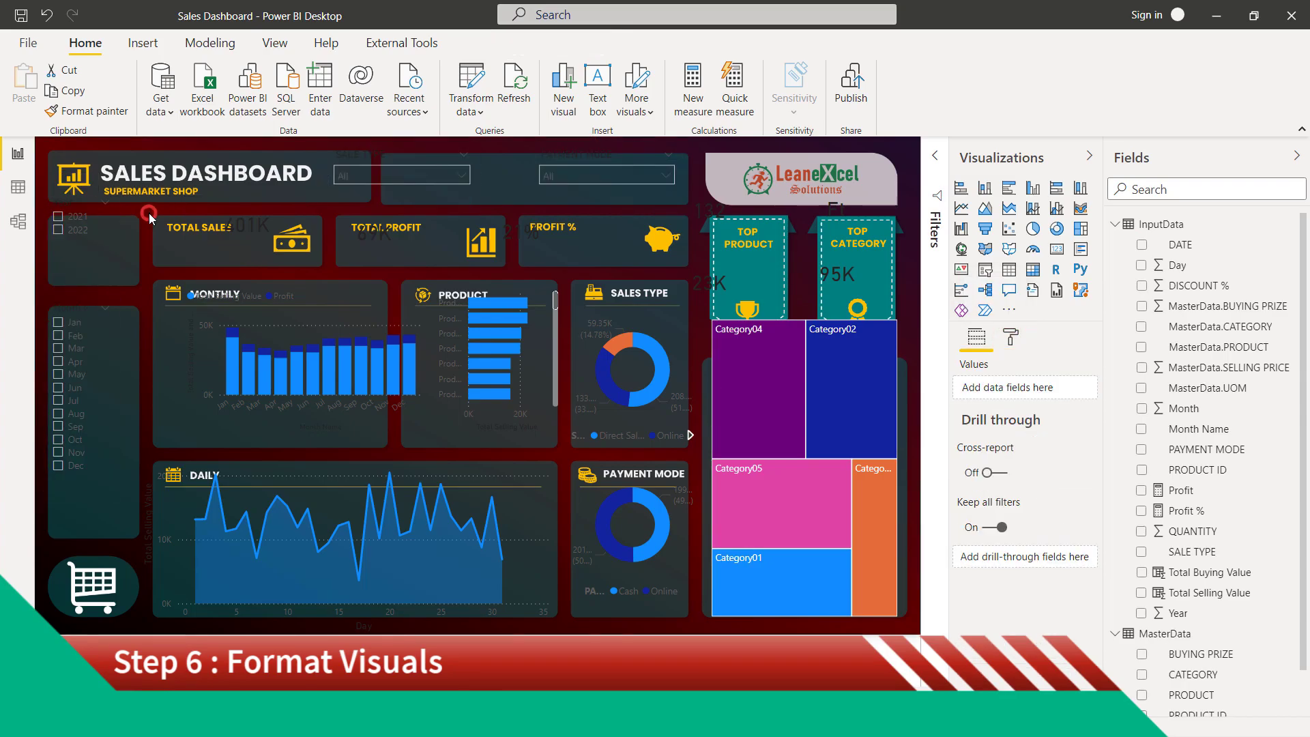
Customize the current theme's general text with font colour #F9F7F5 and copy the colour code
click(273, 43)
click(405, 102)
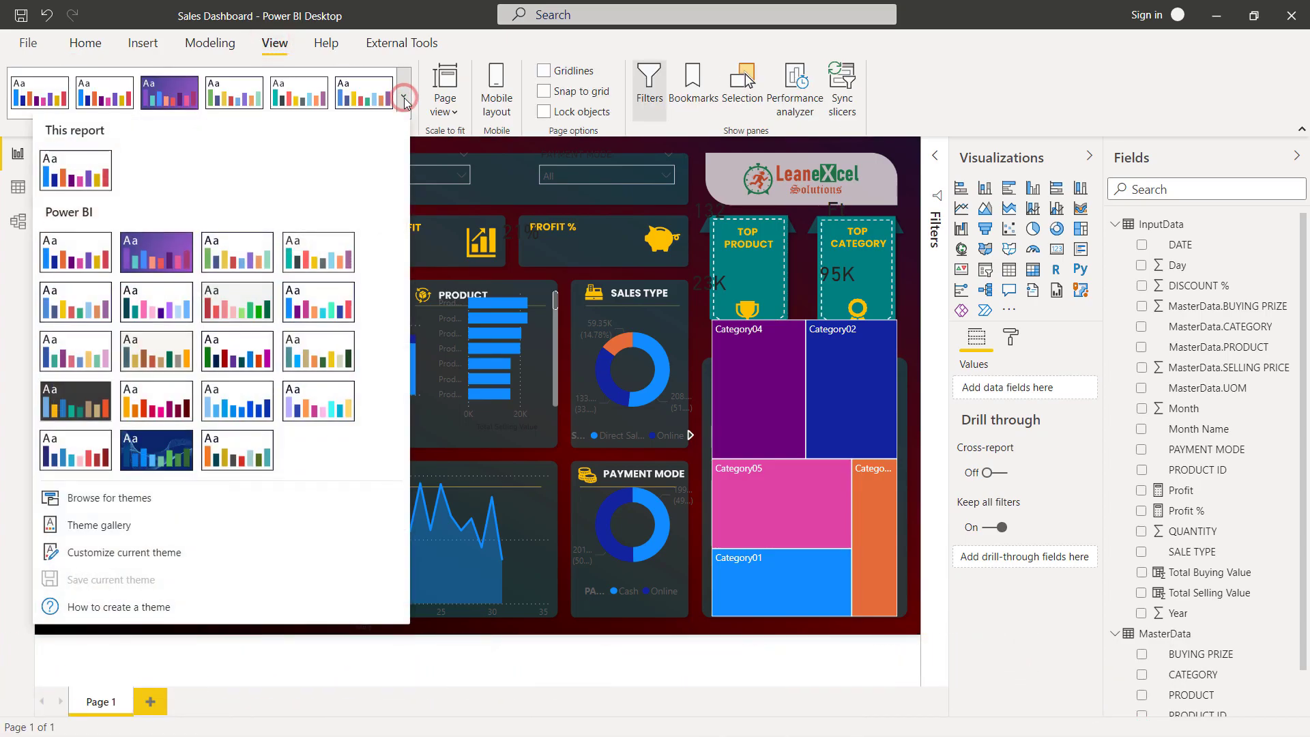
click(105, 558)
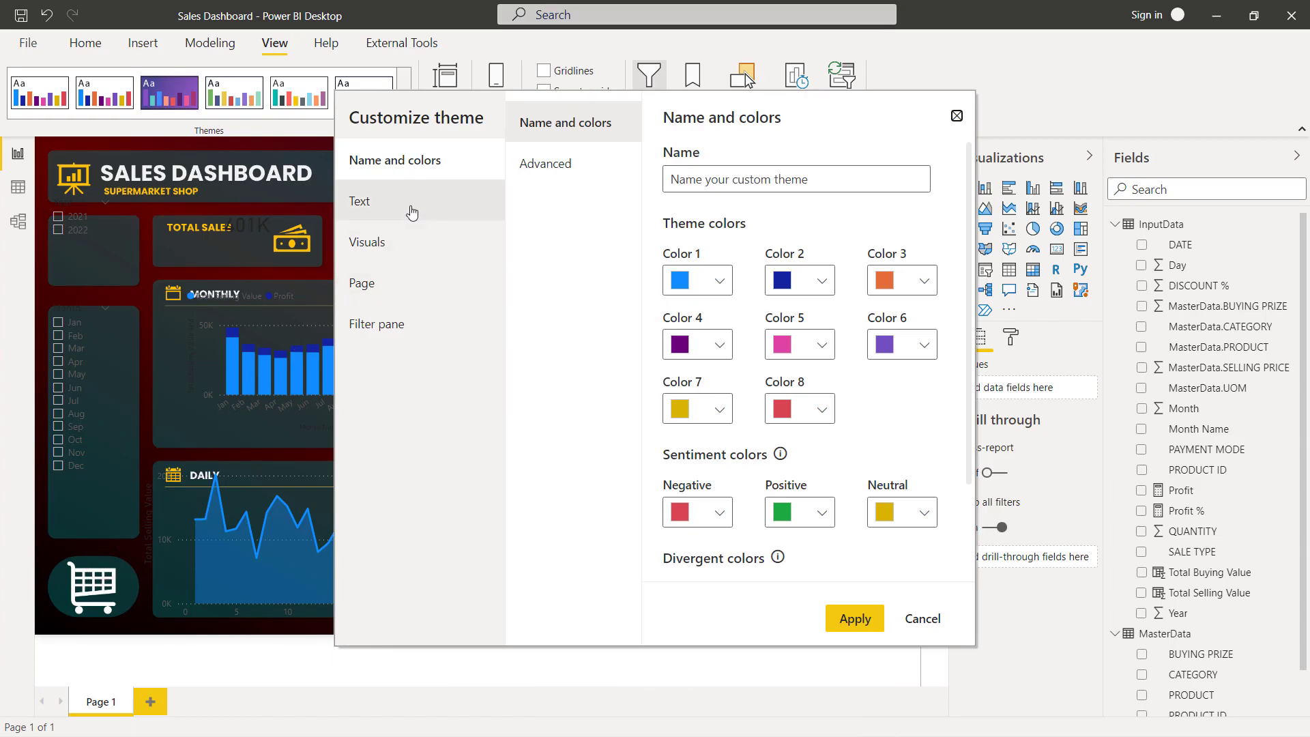
click(363, 201)
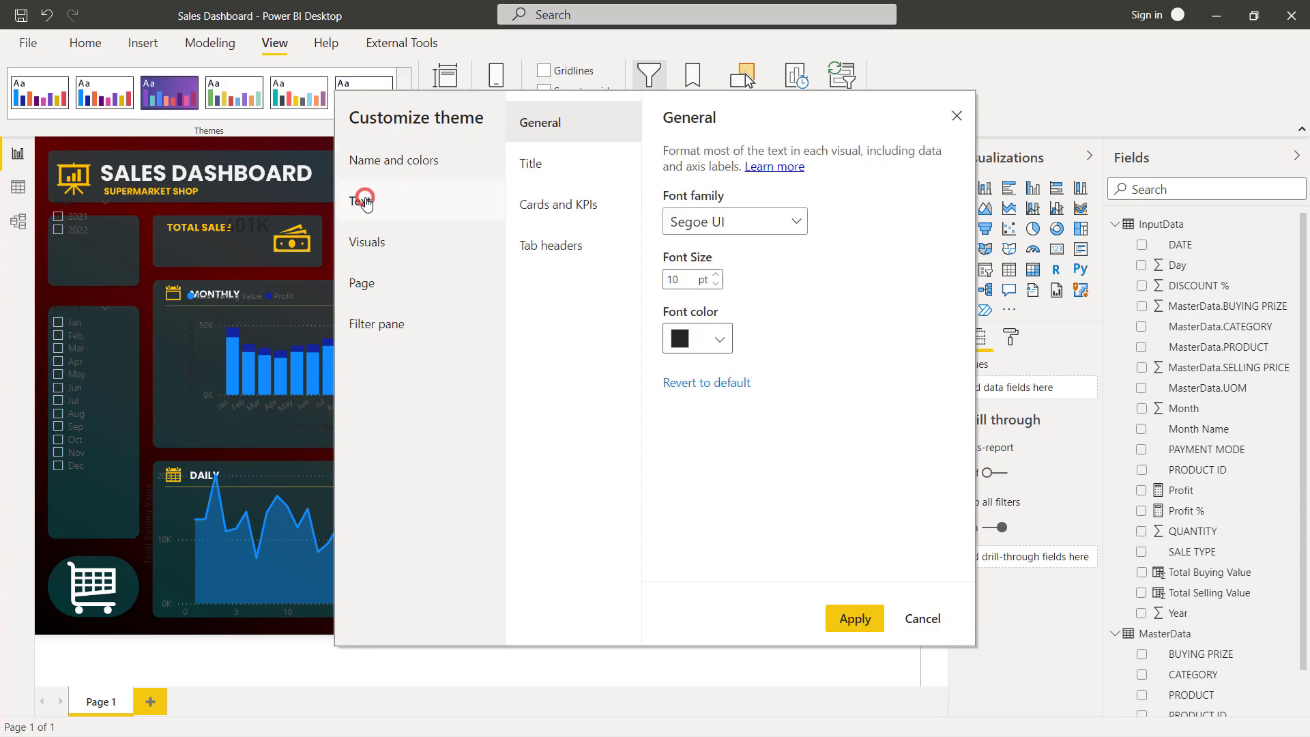
click(721, 339)
click(684, 379)
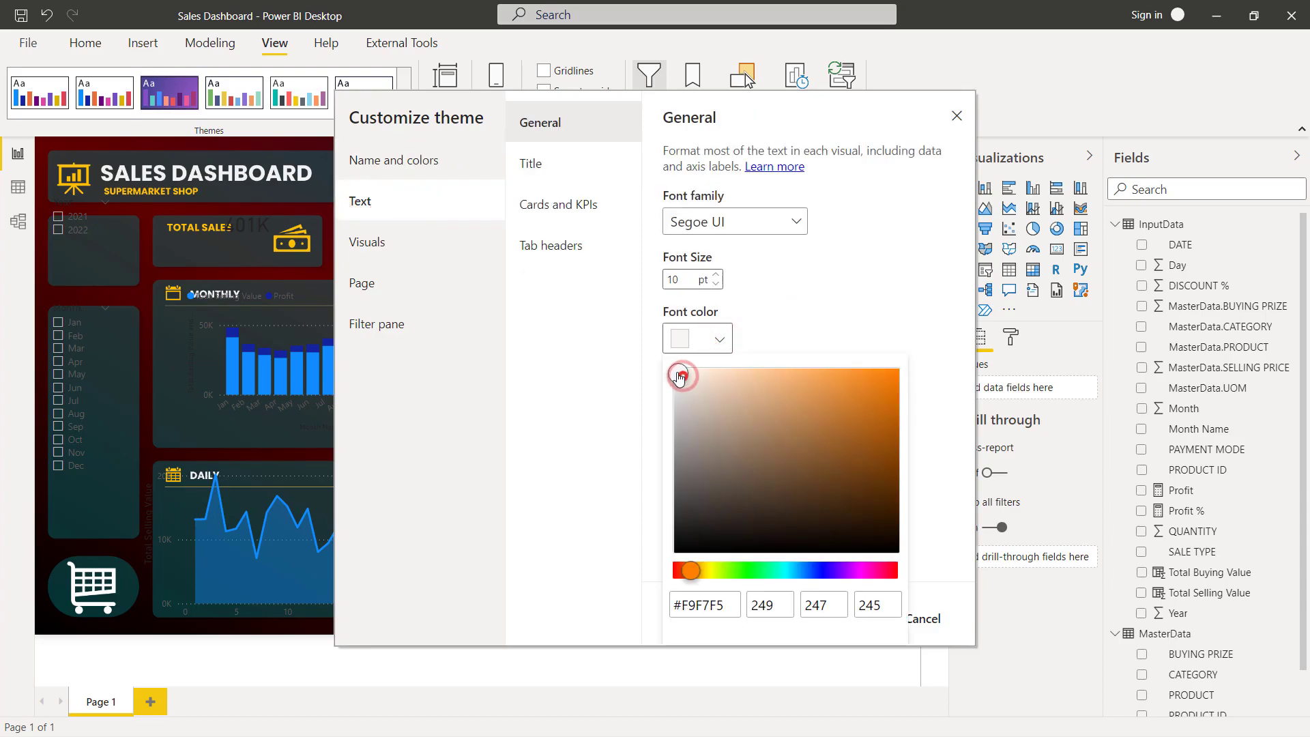
key(ctrl+a)
key(ctrl+c)
Set the theme's title font colour to #F9F7F5
click(531, 164)
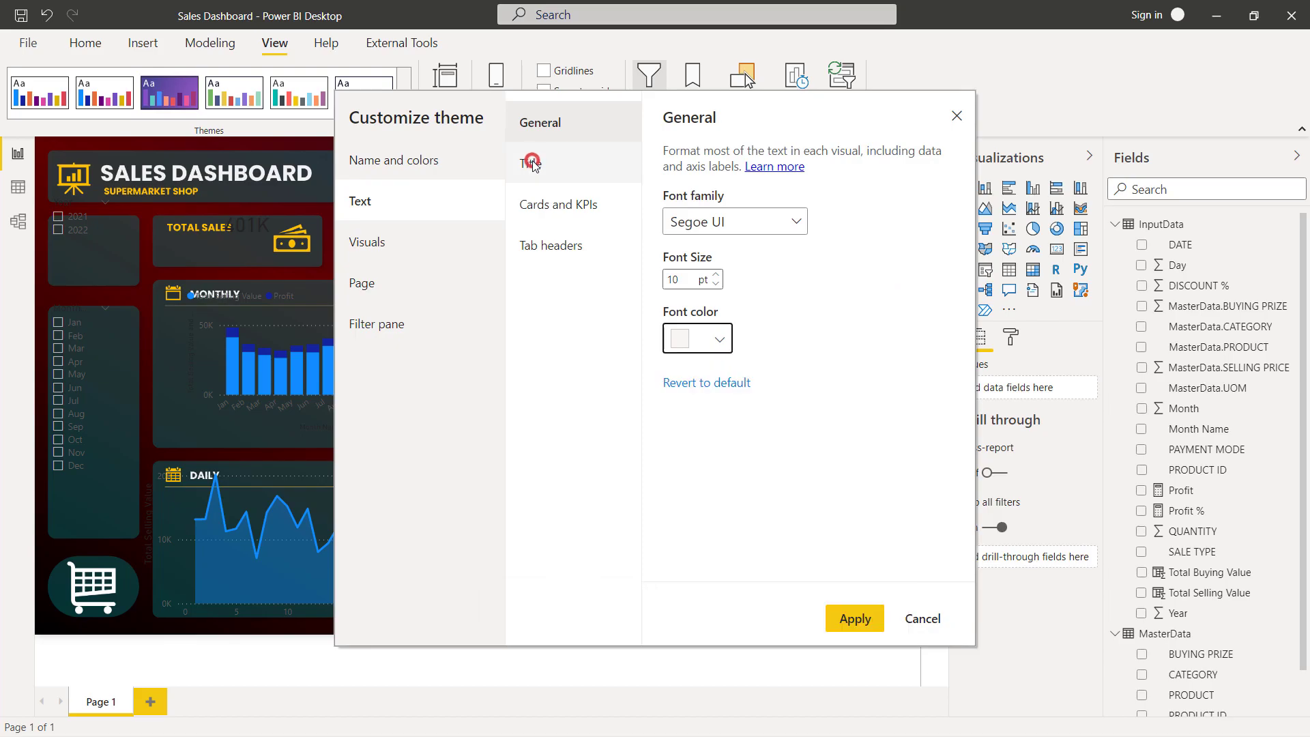
click(710, 322)
key(ctrl+a)
key(ctrl+v)
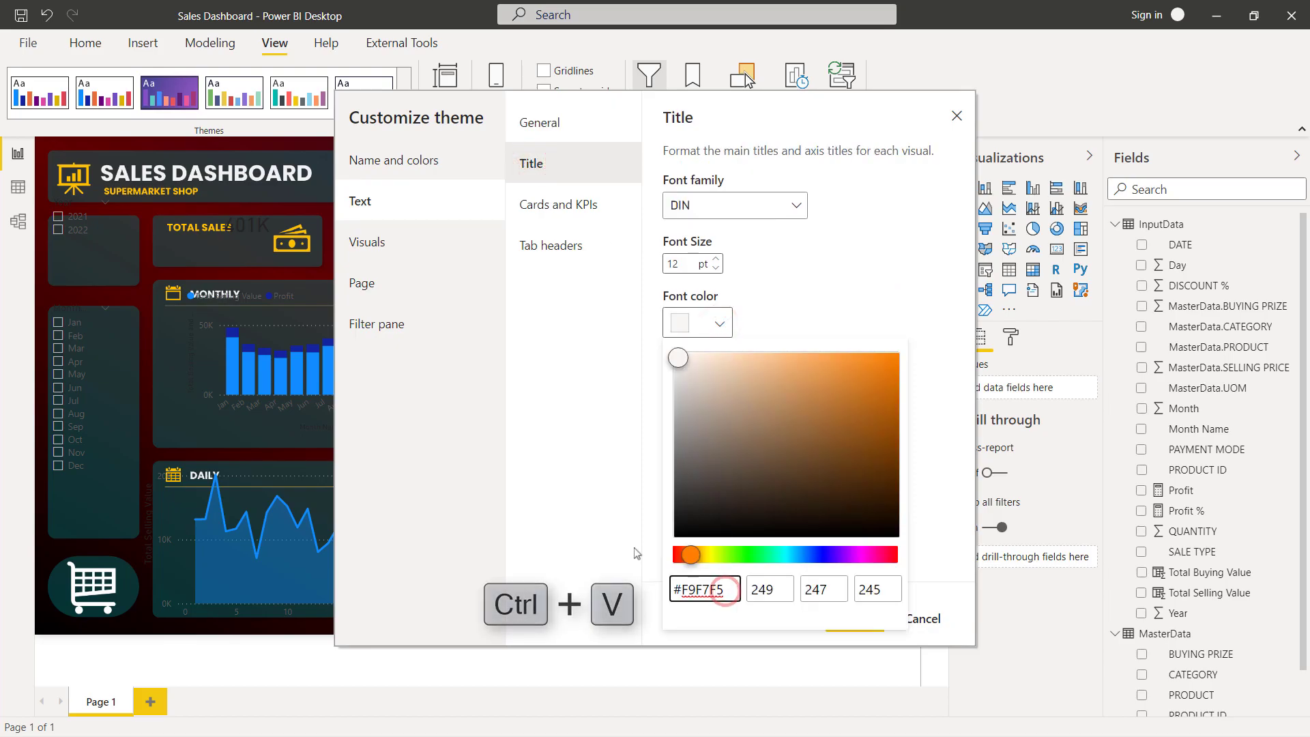
Set the theme's font colour for cards and KPIs to #F9F7F5
click(564, 206)
click(564, 205)
click(719, 323)
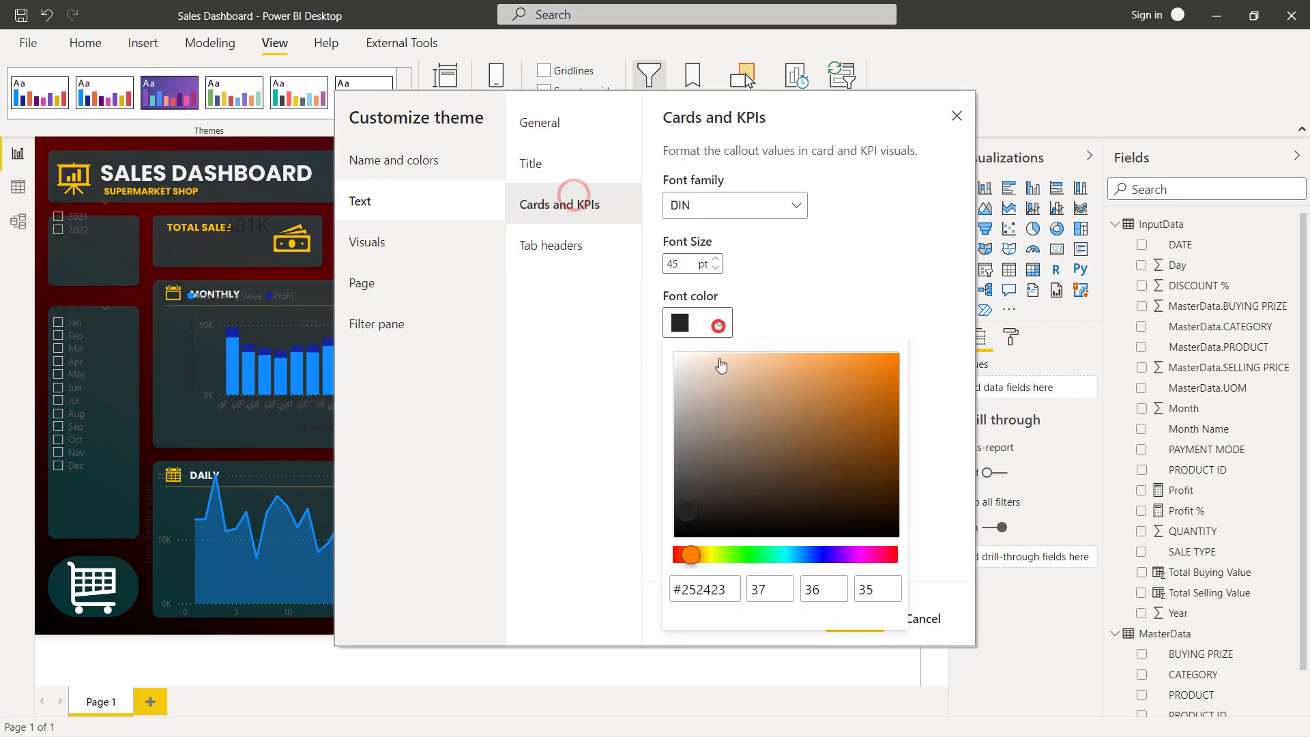
key(ctrl+v)
drag(724, 589, 689, 589)
key(ctrl+v)
Set the theme's tab header font colour to #F9F7F5 and apply the customized theme
click(544, 247)
click(545, 248)
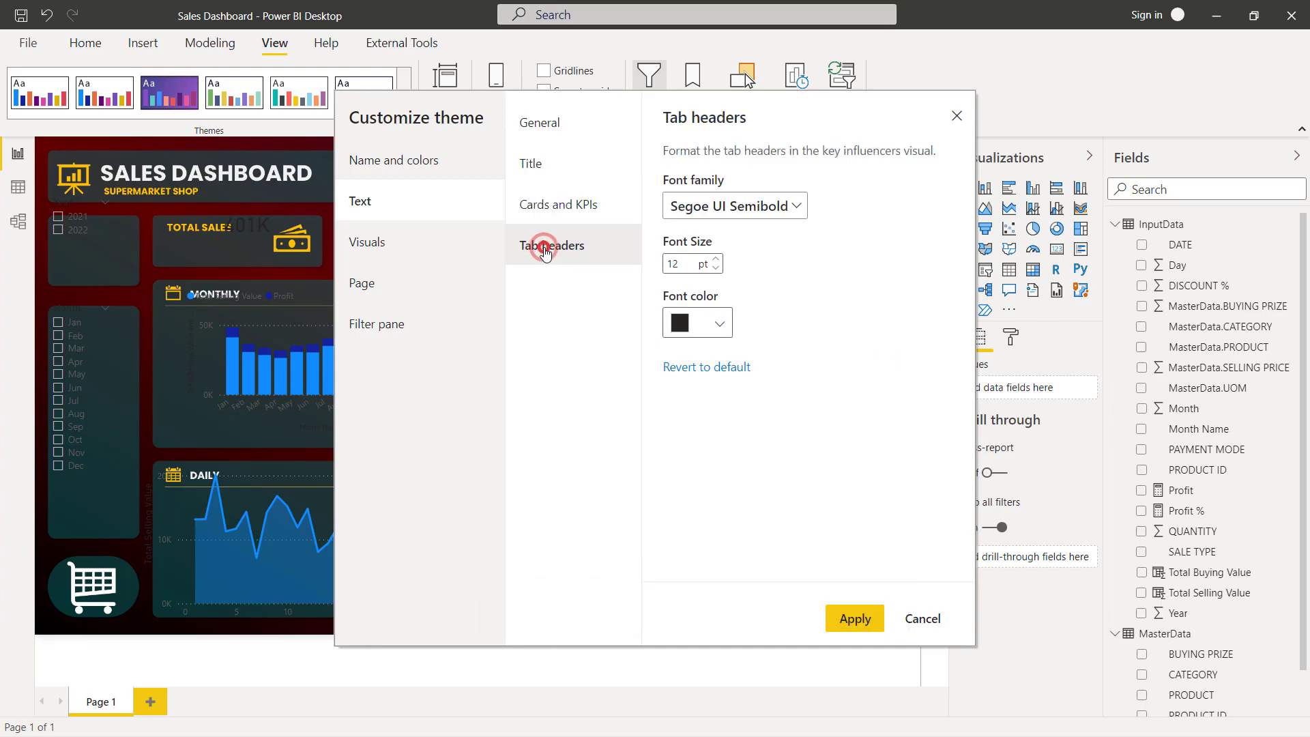
click(720, 321)
key(ctrl+v)
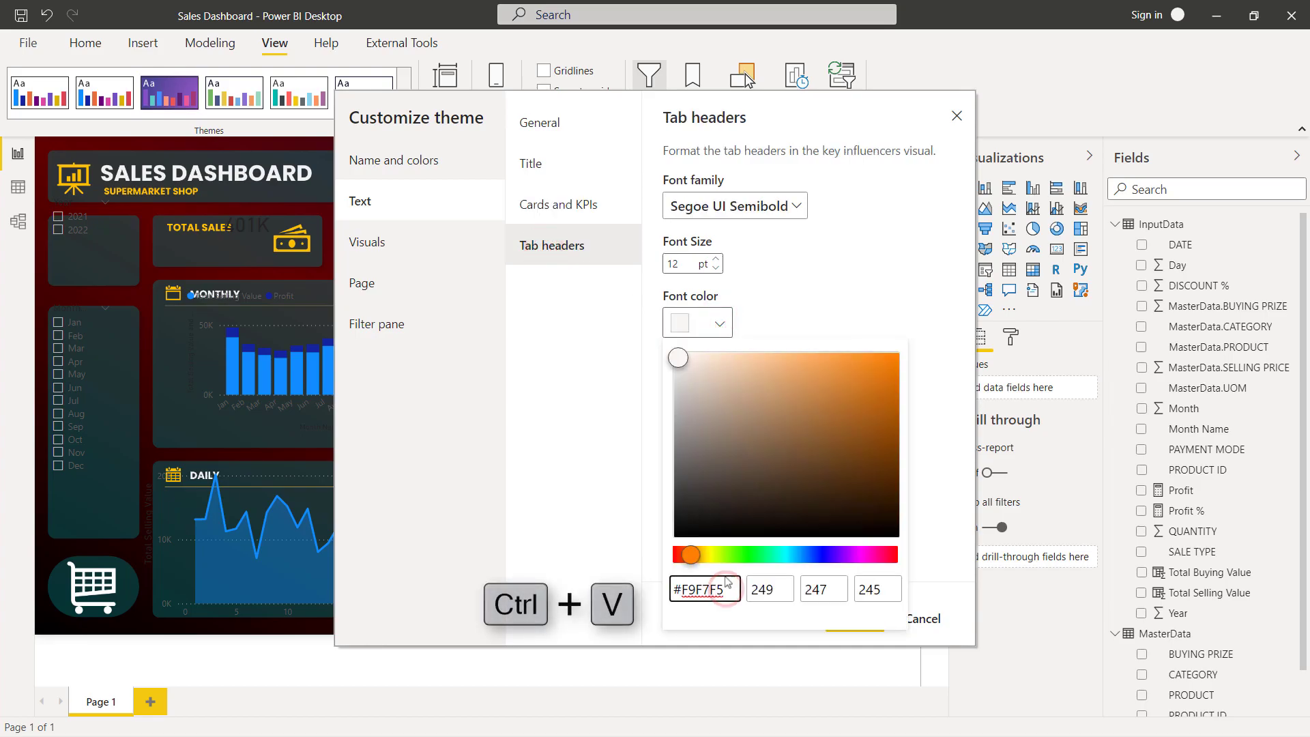
click(931, 558)
click(855, 617)
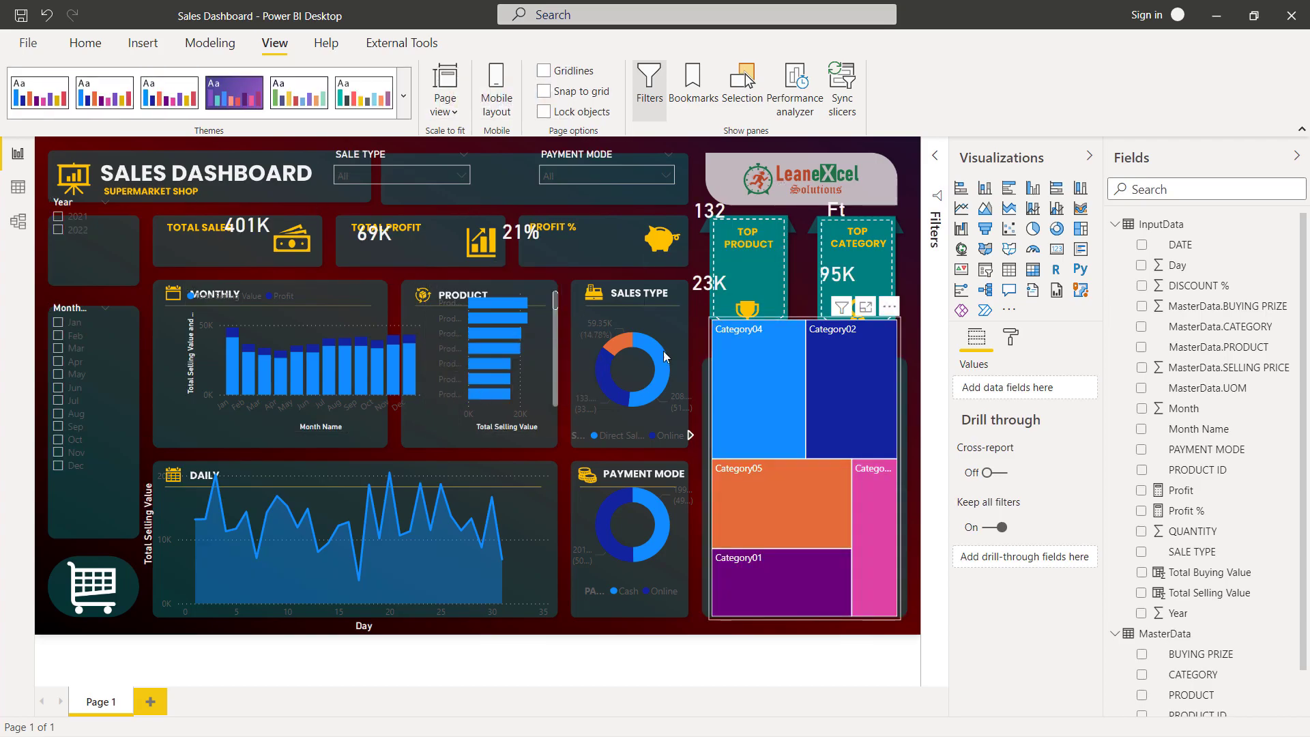
Fit the treemap inside the CATEGORY panel and the monthly column chart inside the MONTHLY panel
click(801, 373)
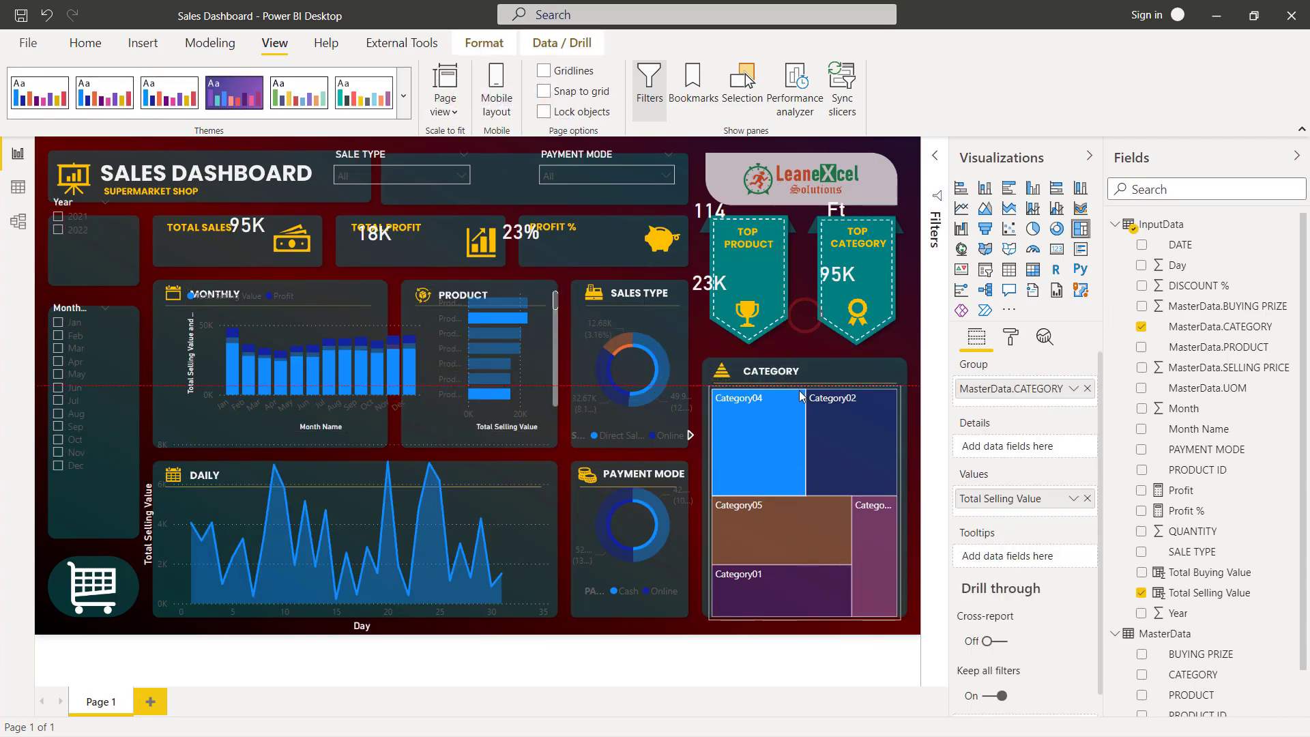
click(247, 341)
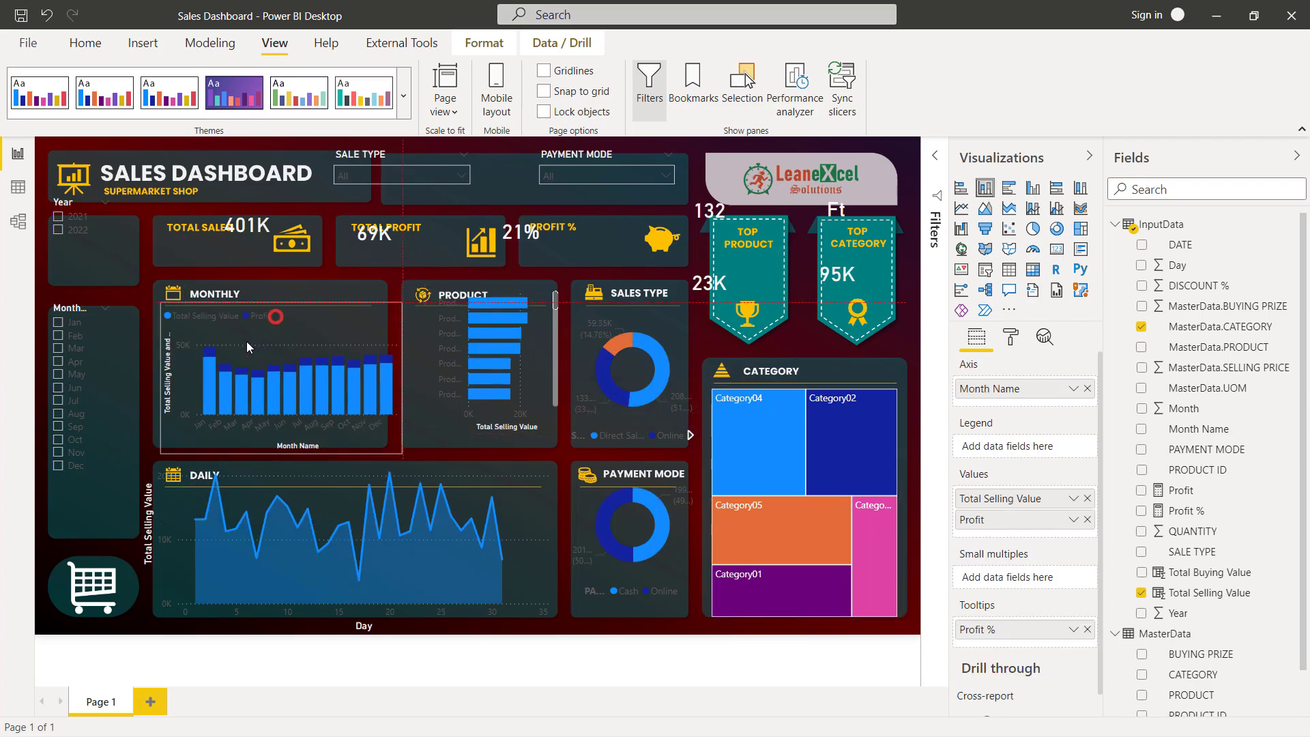
drag(401, 454, 385, 446)
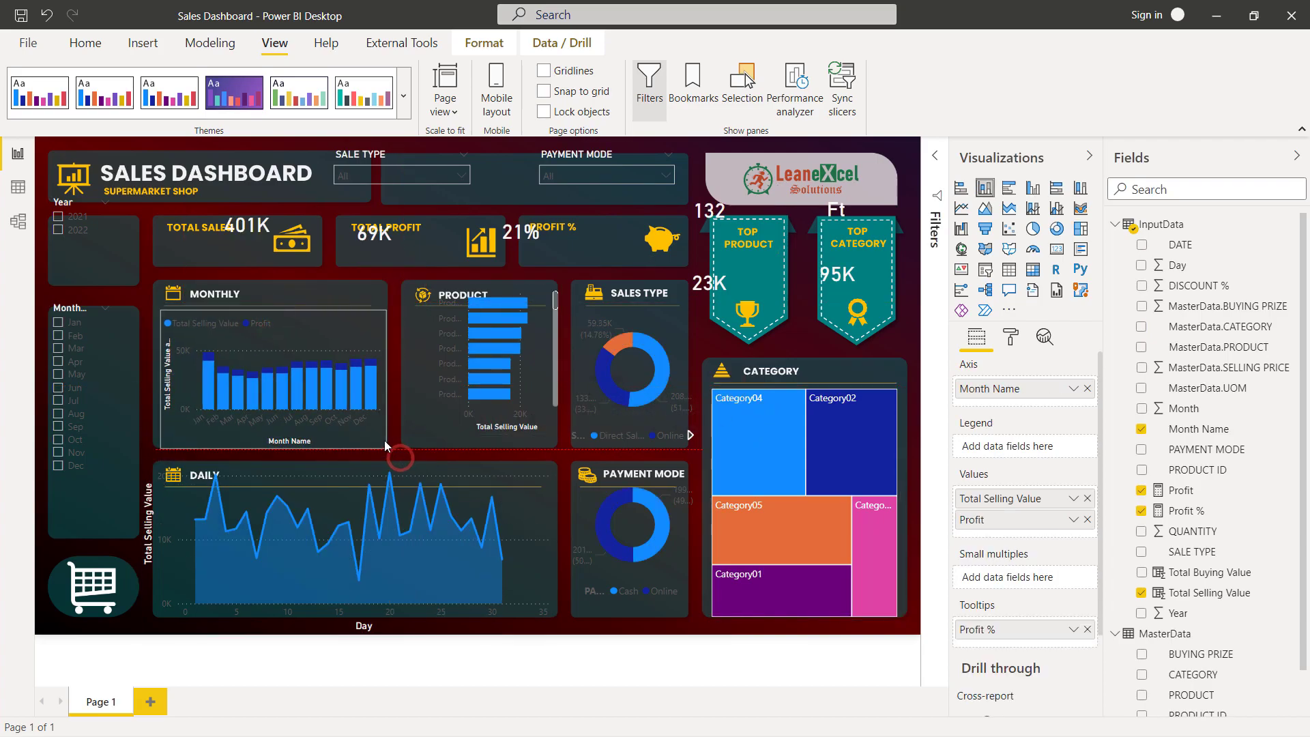
Move and resize the product bar chart and the SALE TYPE donut to fit inside their background panels
click(521, 318)
drag(544, 457, 543, 445)
click(629, 326)
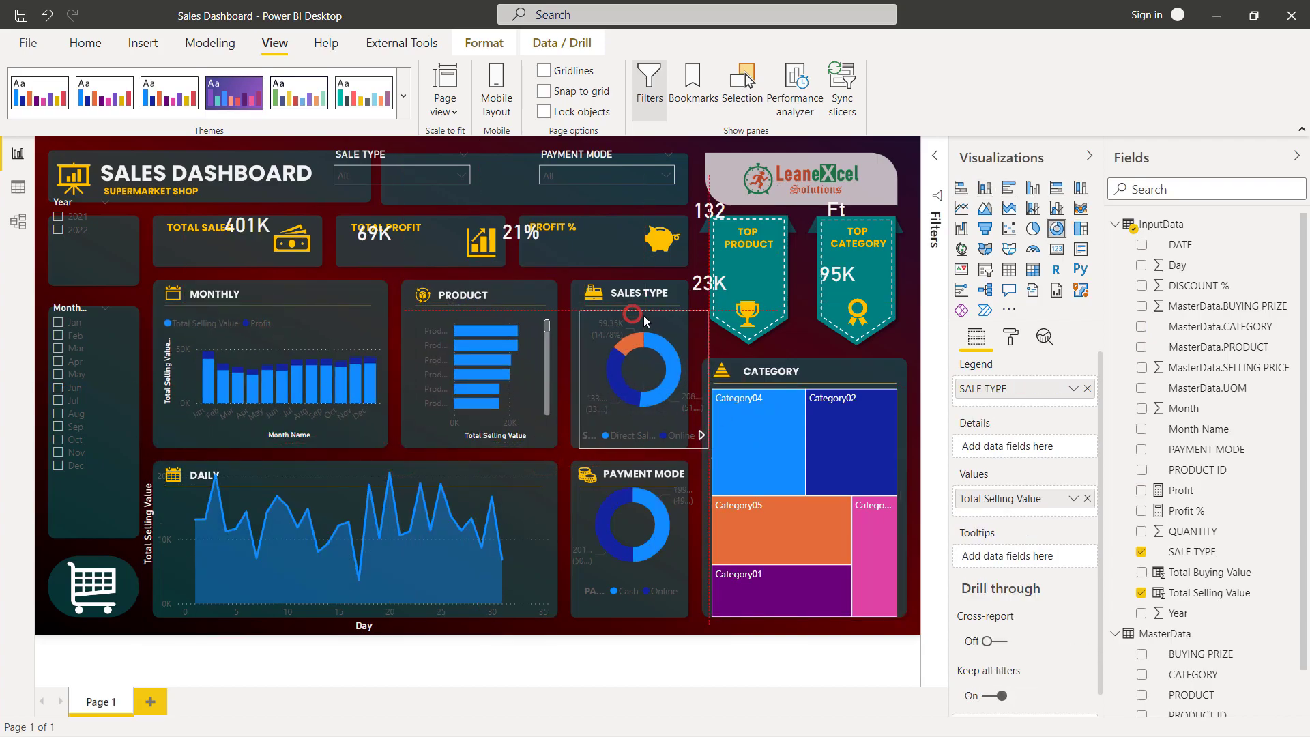
drag(696, 449, 682, 443)
Place the top product's Total Selling Value and QUANTITY cards in the TOP PRODUCT banner, and set the QUANTITY card's text size to 18 pt
drag(701, 285, 801, 323)
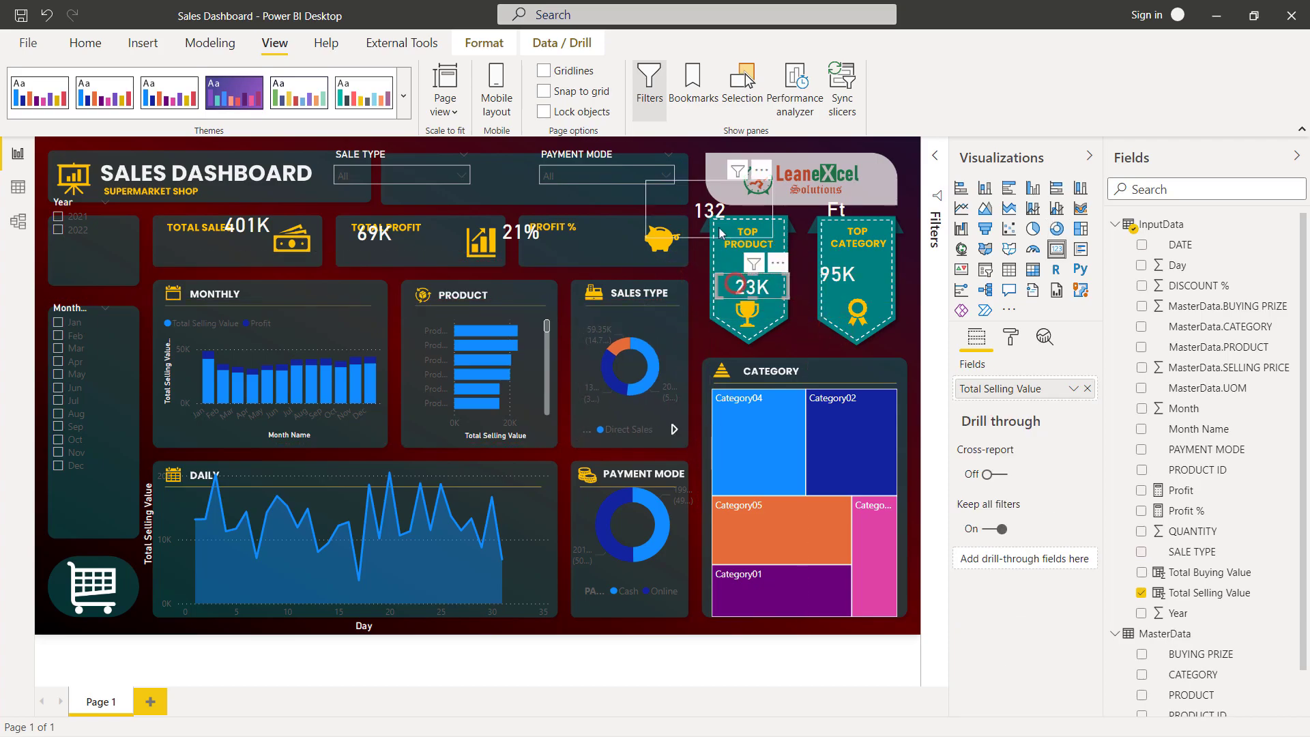
drag(761, 229, 762, 278)
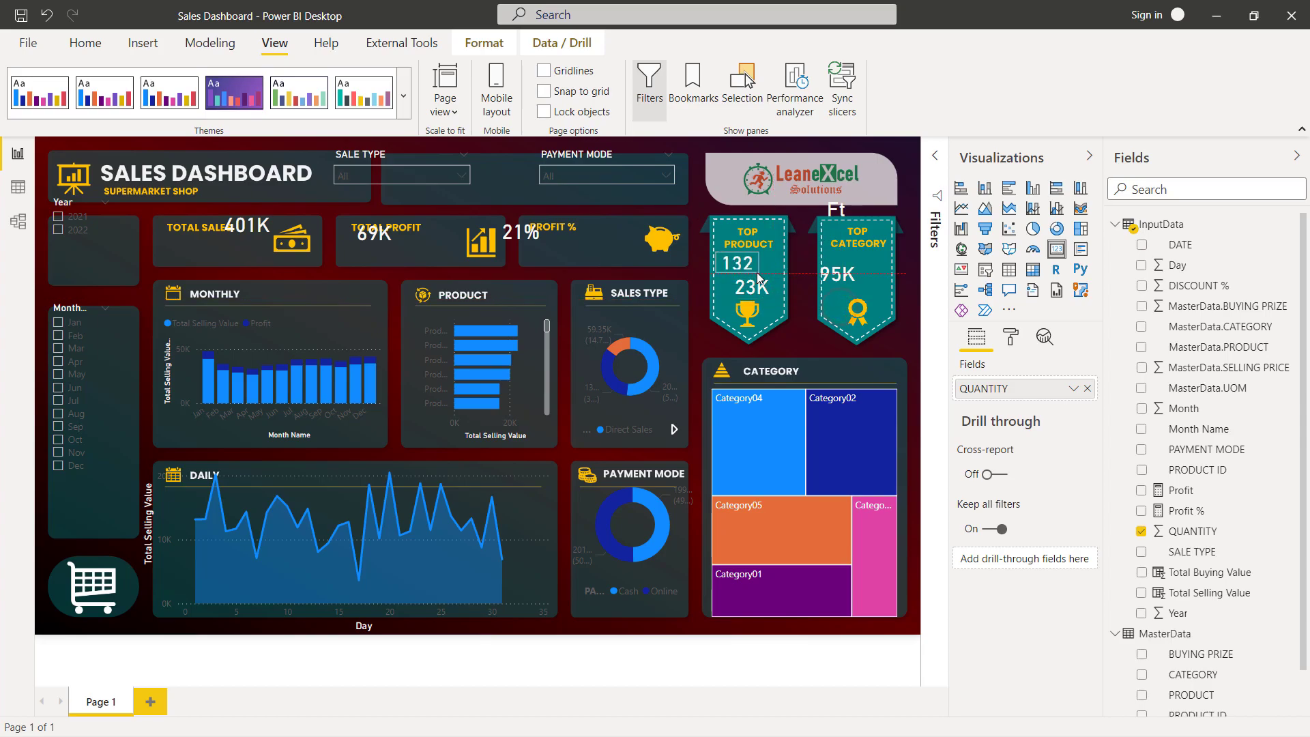
click(1014, 338)
click(972, 434)
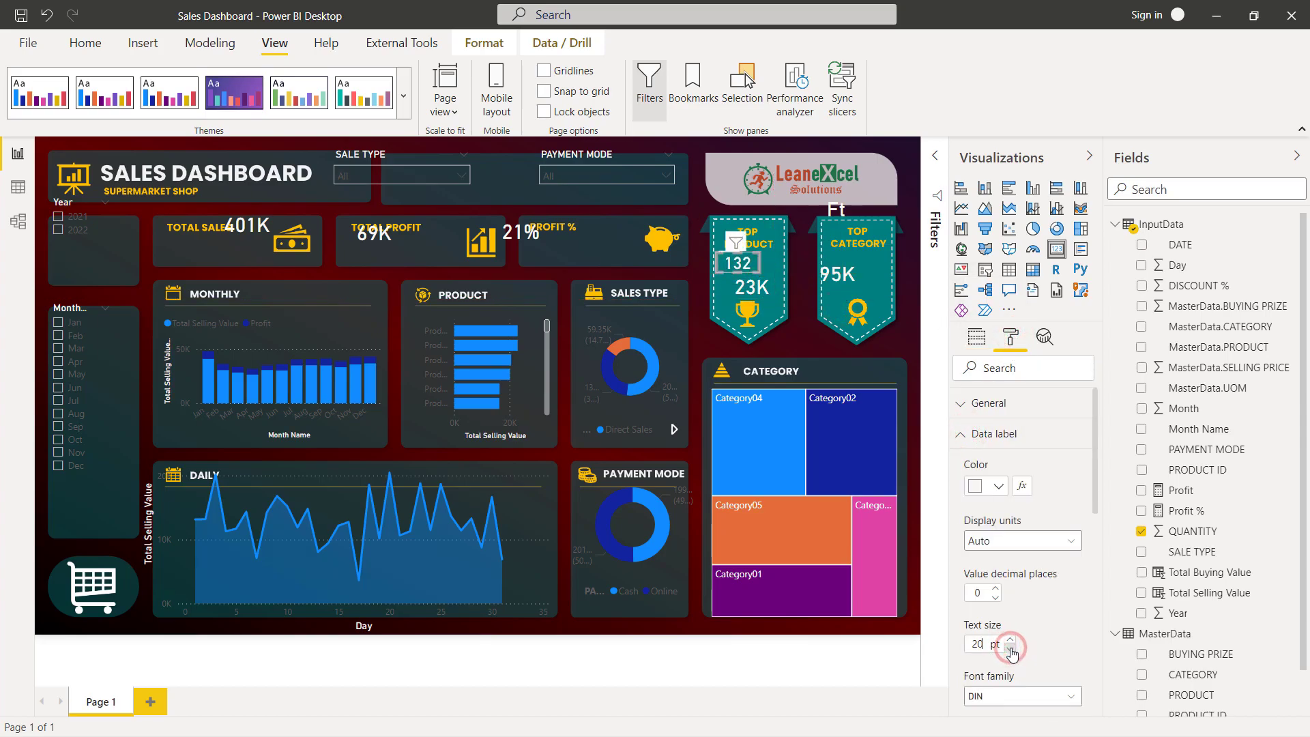
Move the unit of measure card beside the quantity in the TOP PRODUCT banner and copy the QUANTITY card's formatting onto it
click(871, 226)
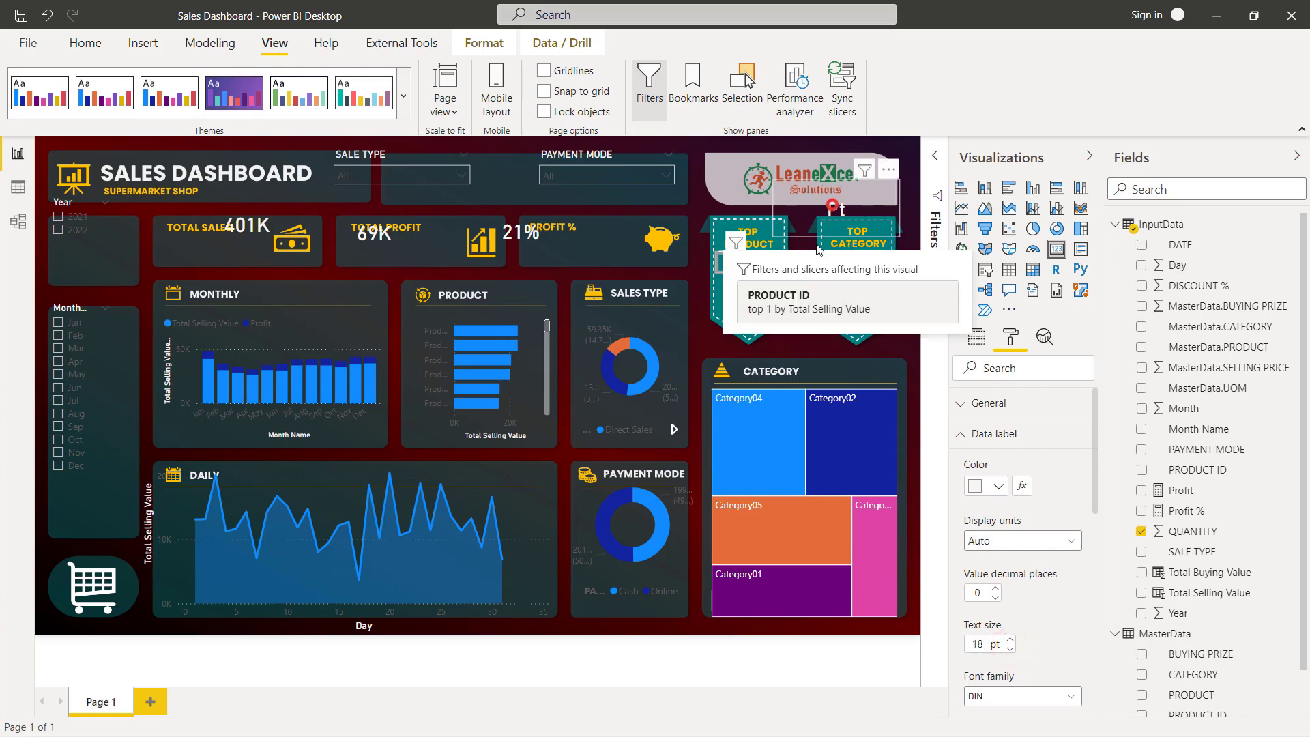
drag(870, 226, 837, 290)
click(740, 270)
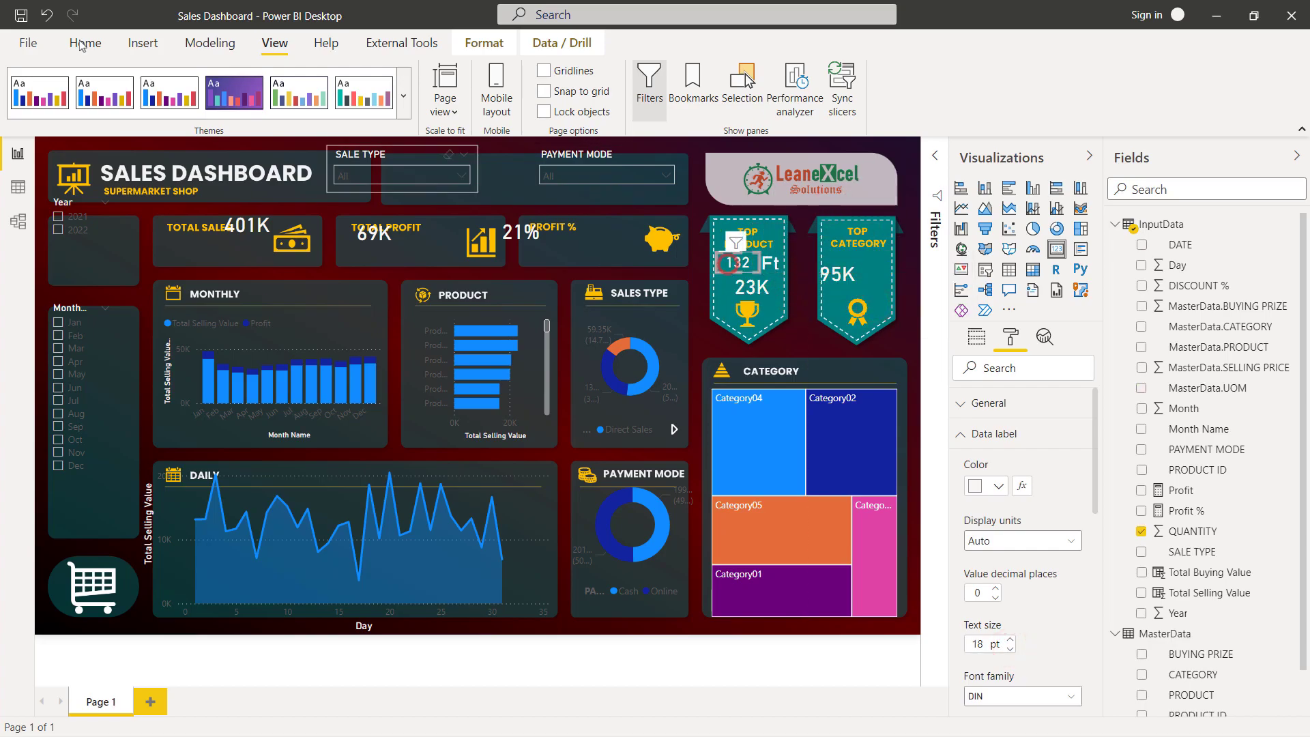
click(85, 42)
click(51, 112)
click(772, 262)
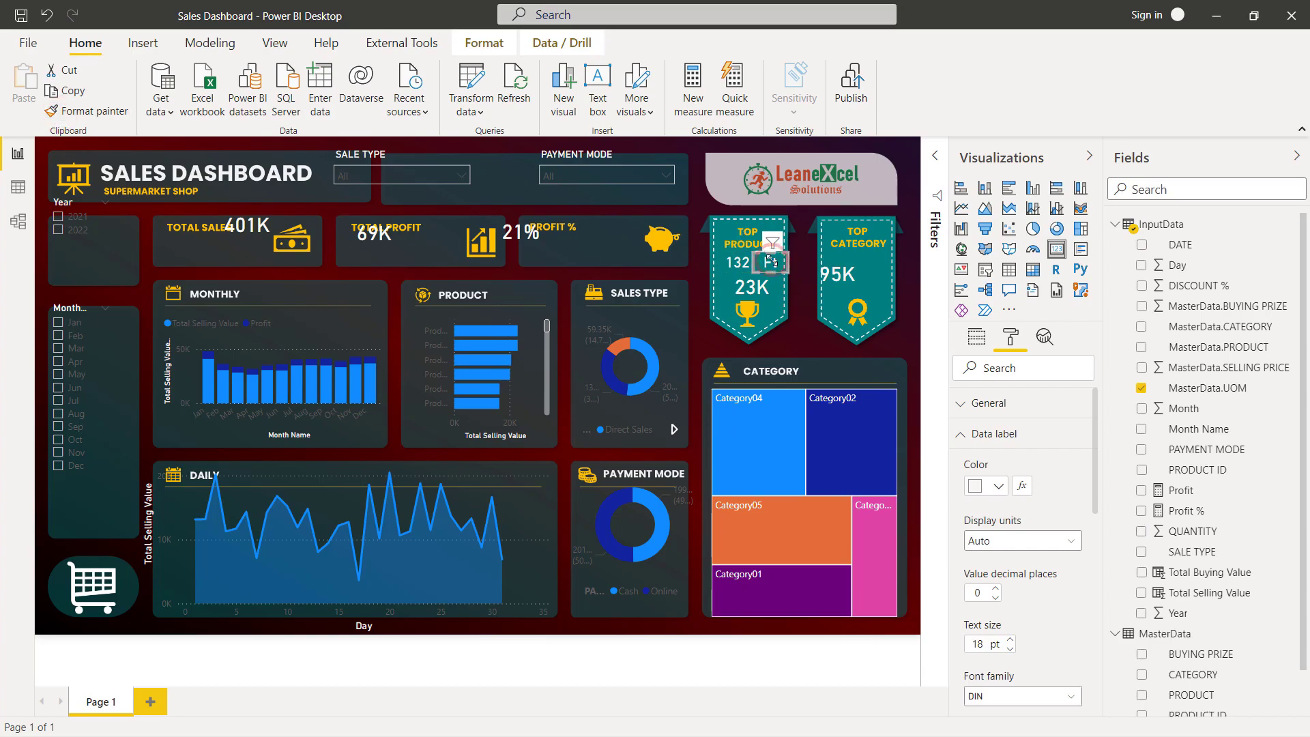
Move the top category card into the TOP CATEGORY banner and the sales, profit and profit % cards into their matching panels
mouse_move(844, 277)
mouse_down()
mouse_move(863, 286)
mouse_move(845, 295)
mouse_move(858, 286)
mouse_up()
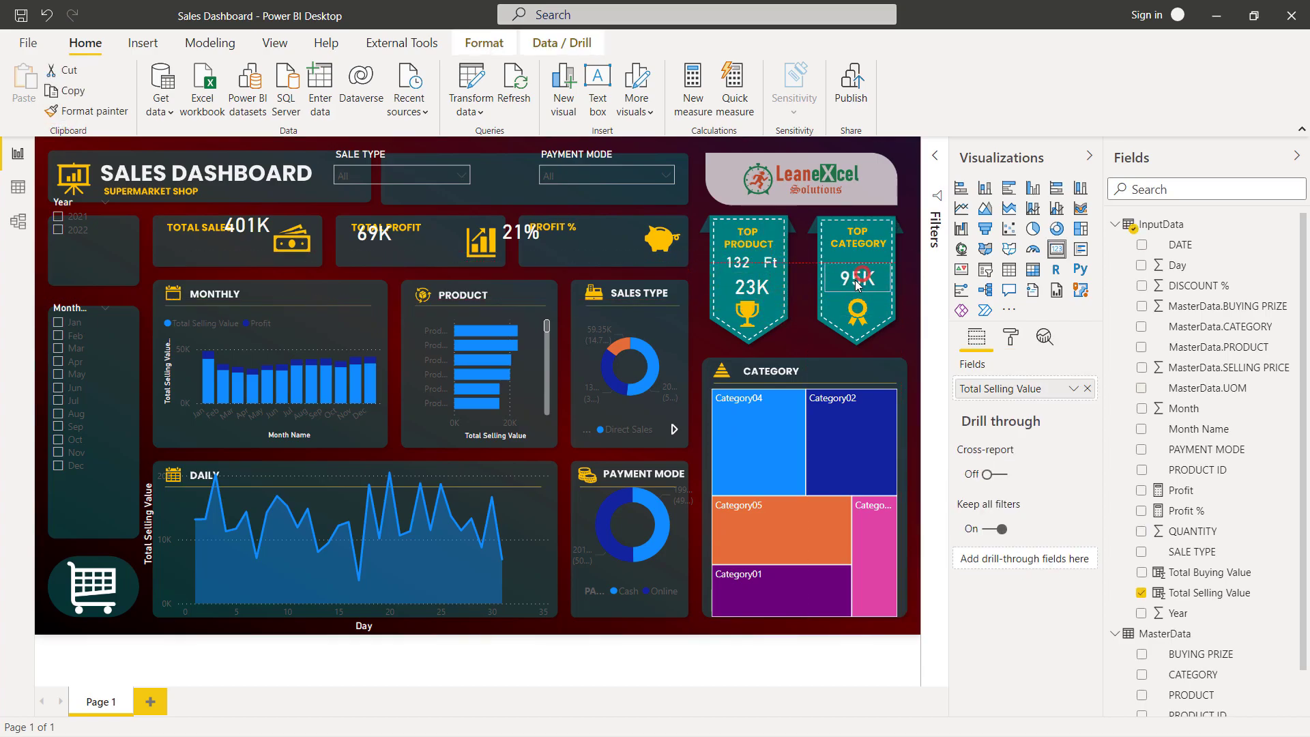
drag(290, 239, 239, 261)
mouse_move(398, 252)
mouse_down()
mouse_move(423, 286)
mouse_move(403, 269)
mouse_up()
drag(507, 241, 546, 260)
Move and resize the SALE TYPE, PAYMENT MODE, Year and Month Name slicers to fit inside their background panels
drag(411, 166, 471, 177)
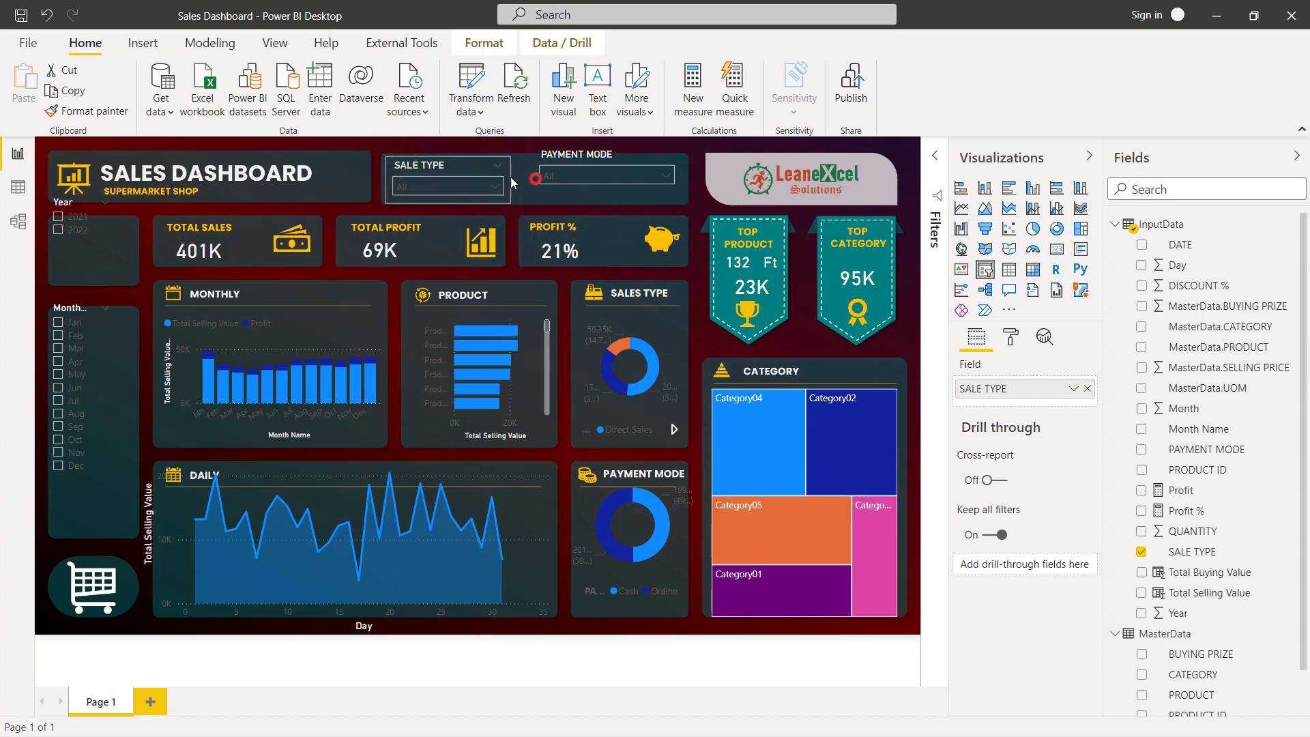
drag(578, 194, 563, 205)
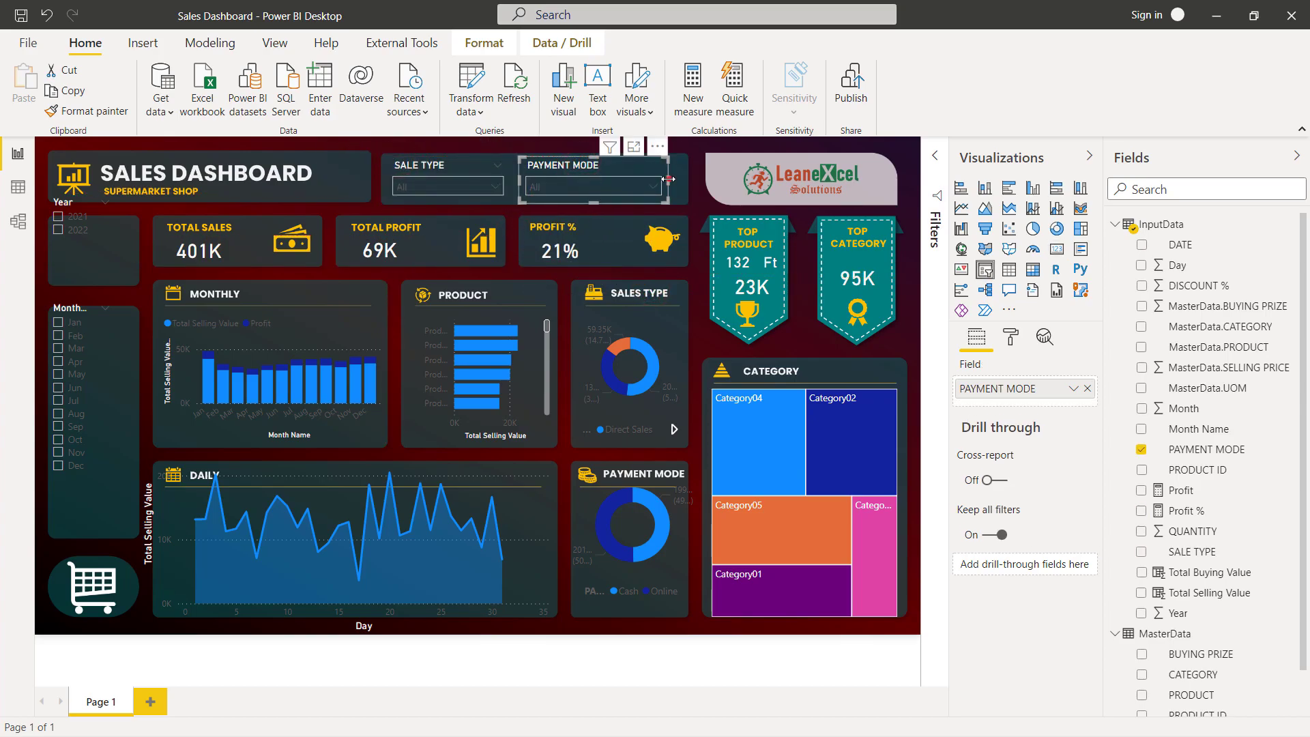
drag(683, 181, 598, 171)
drag(75, 215, 92, 287)
drag(109, 347, 121, 366)
click(151, 418)
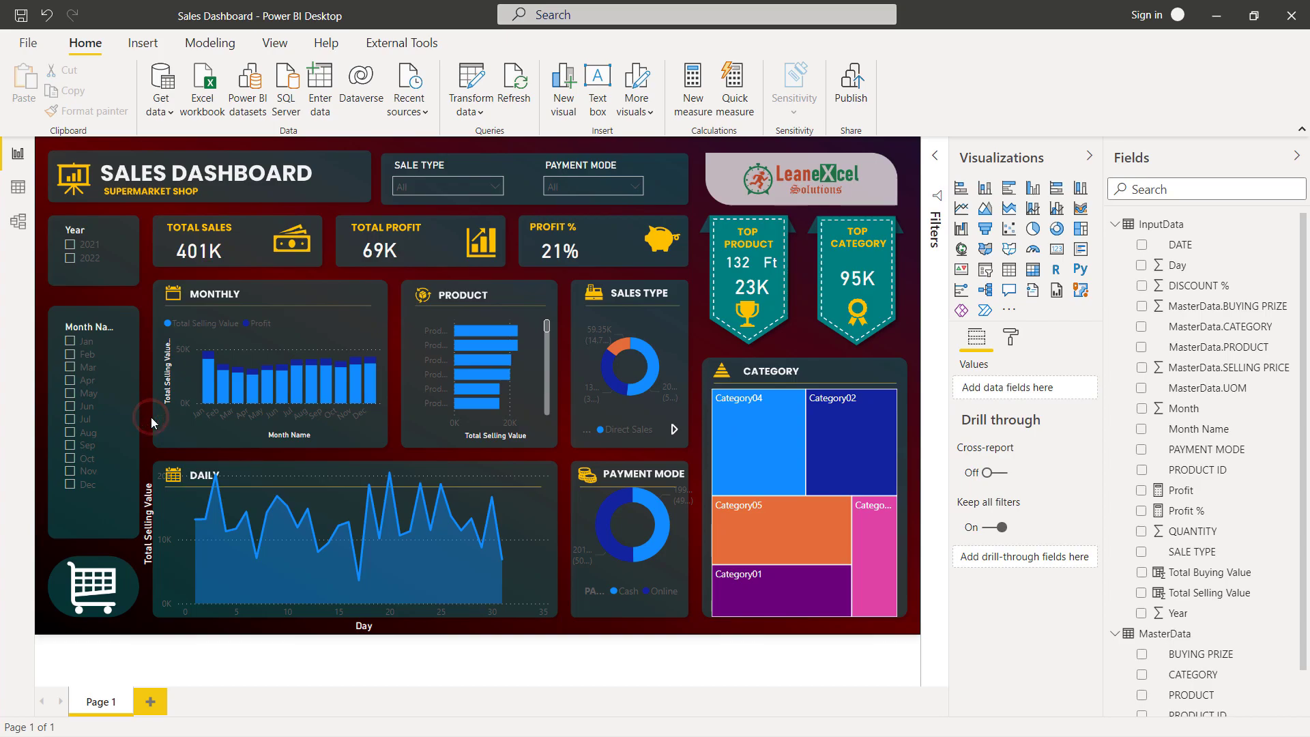
Customize the current theme, setting Color 1 to #499195 and Color 2 to #21AE62
click(275, 42)
click(403, 109)
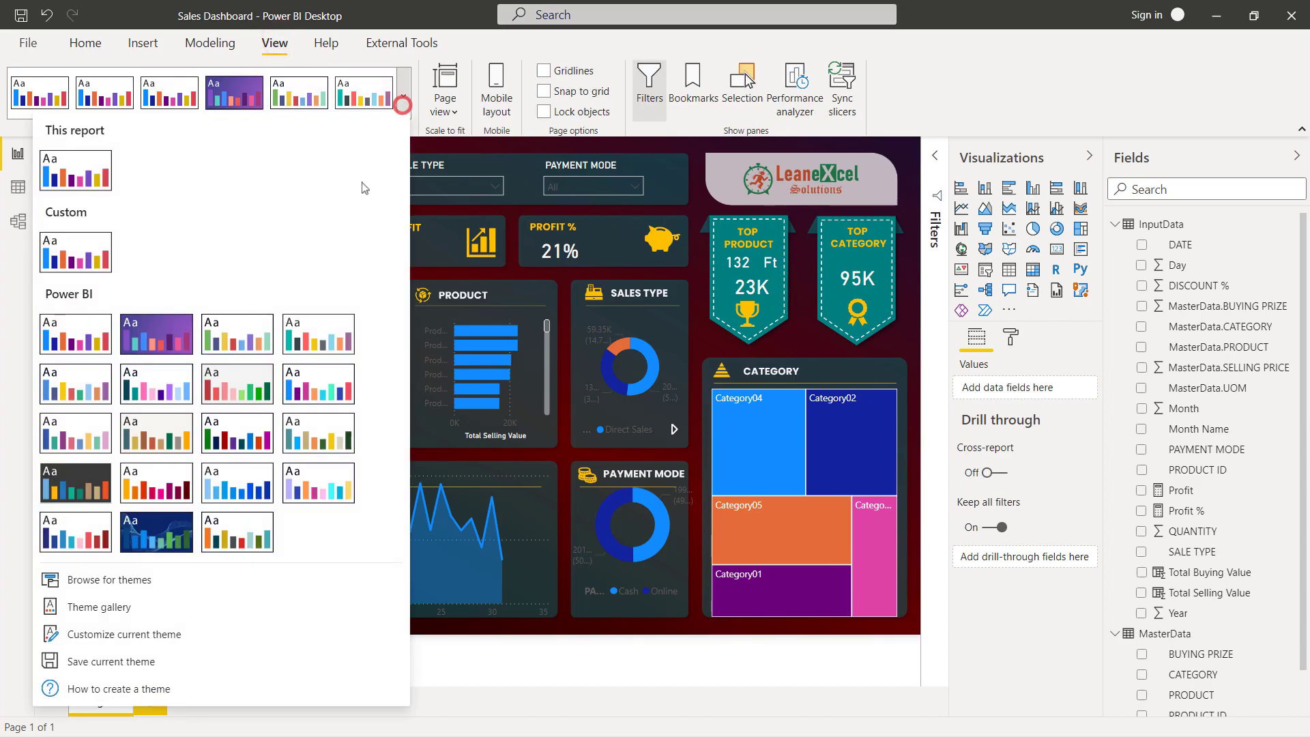
click(116, 629)
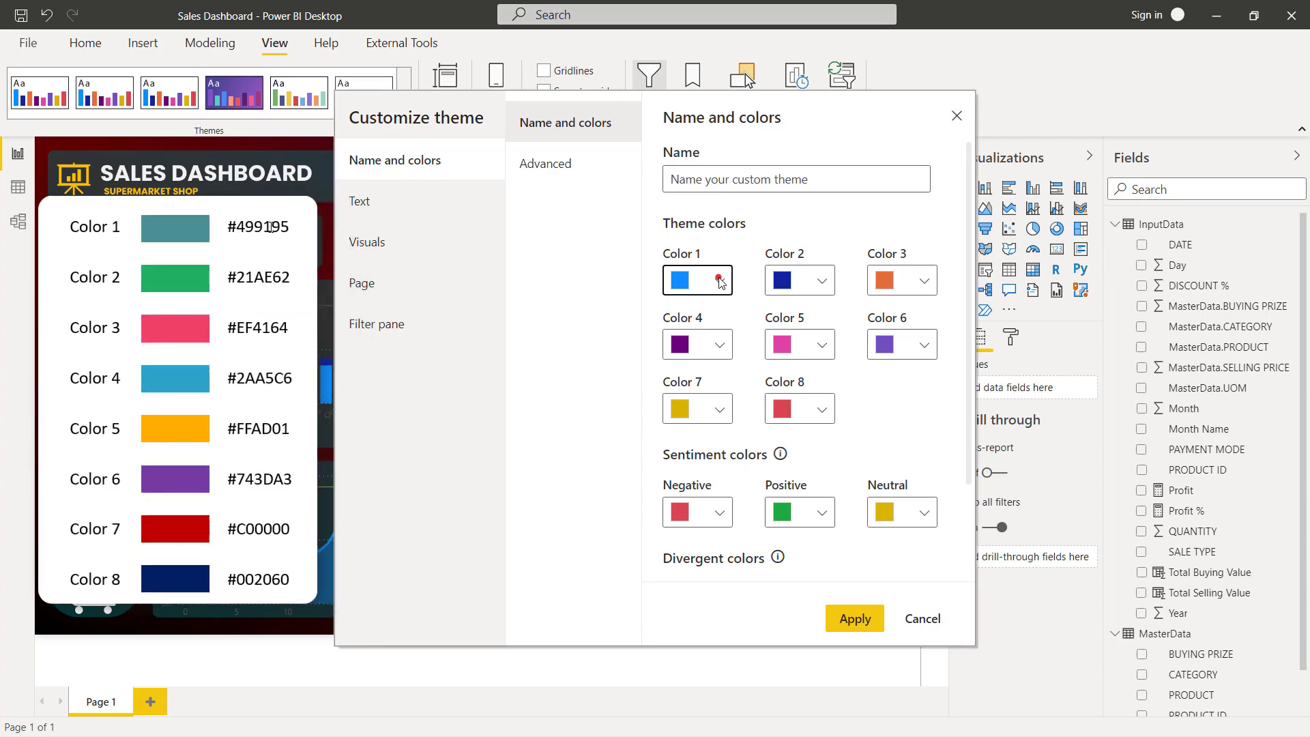
click(719, 280)
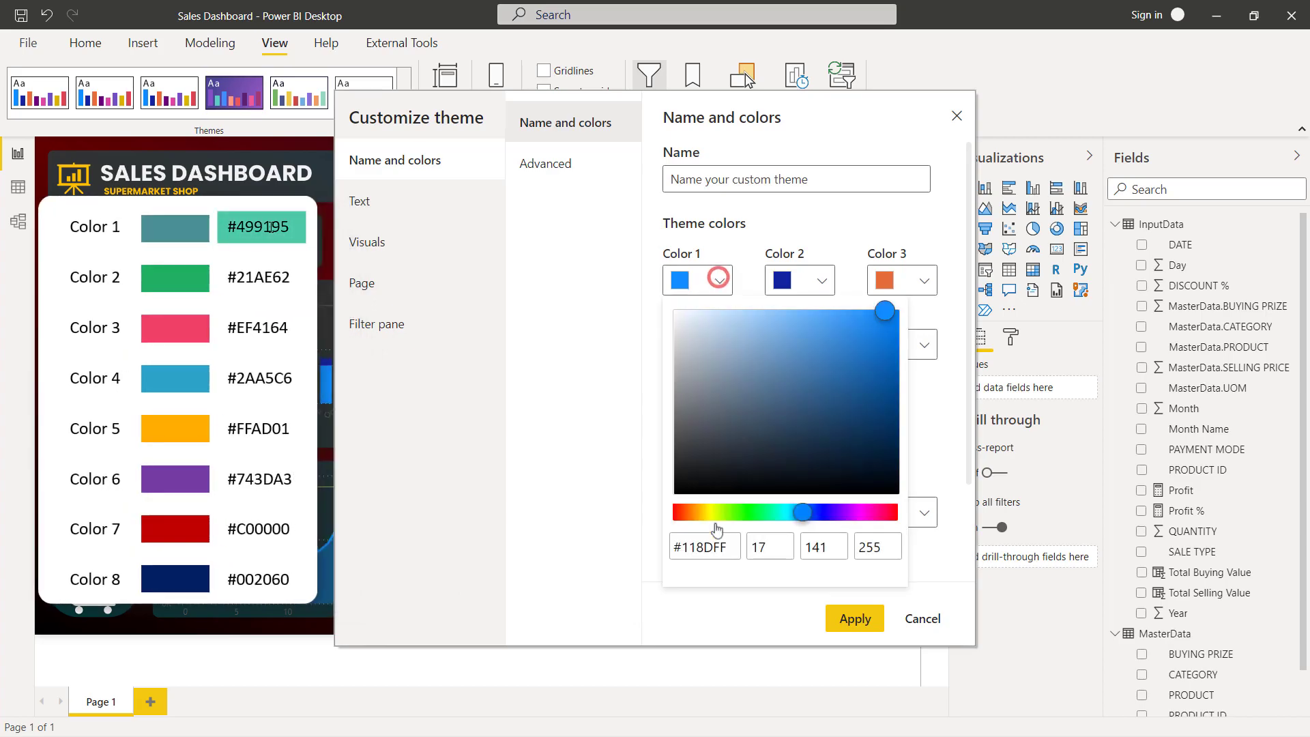
click(714, 550)
text(#499195)
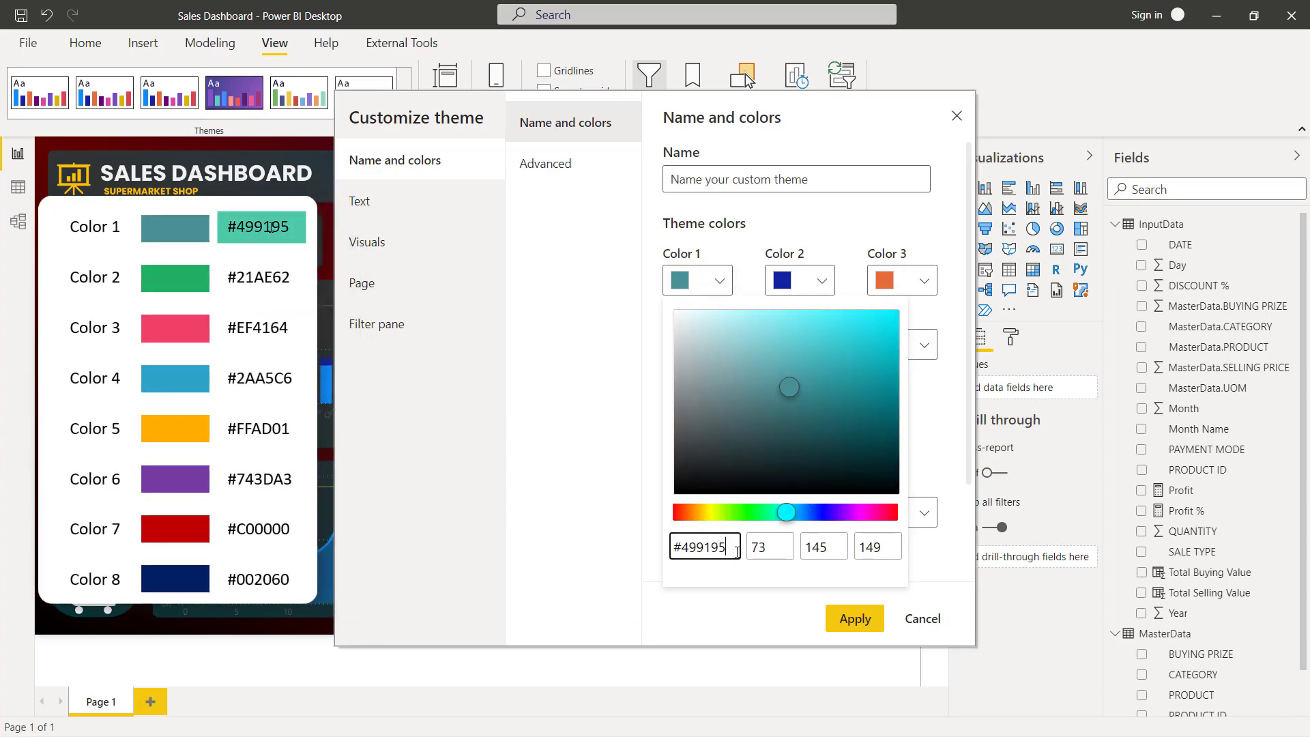
click(823, 280)
click(655, 546)
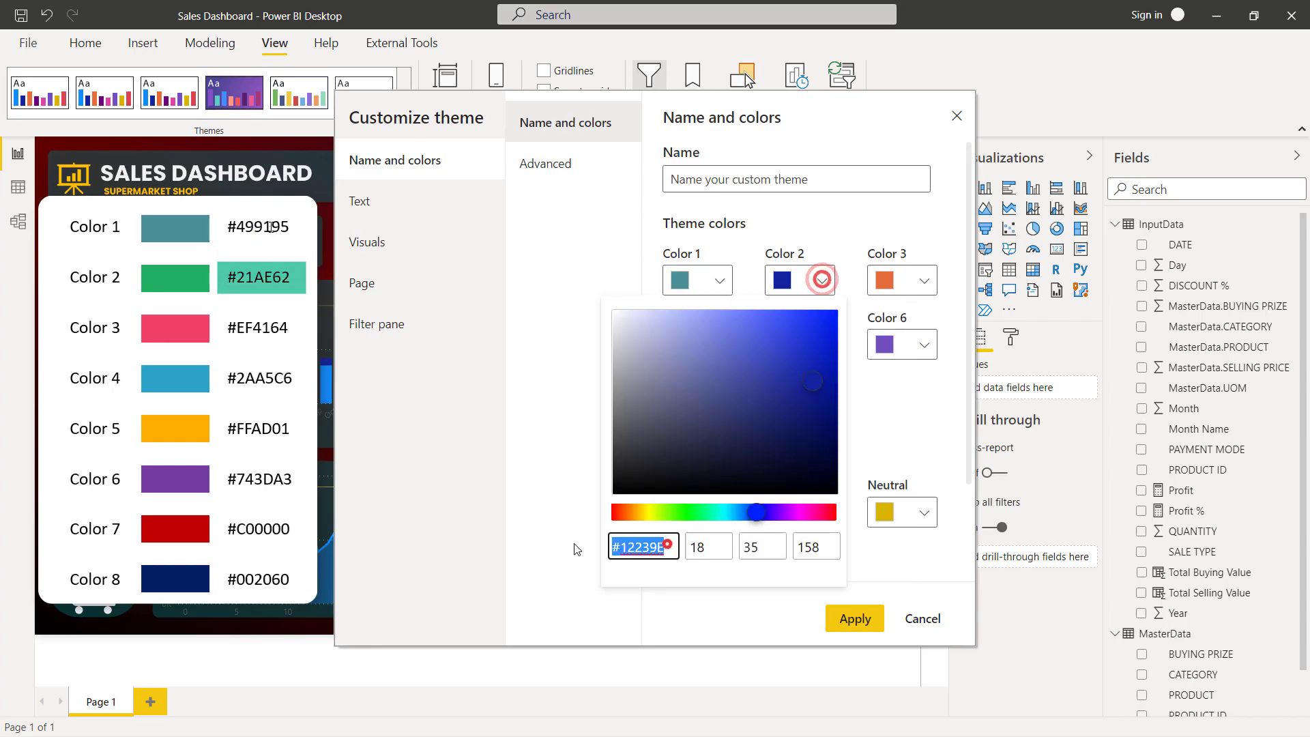
text(#21AE62)
Set theme Color 3 to #EF4164 and Color 4 to #2AA5C6
click(923, 280)
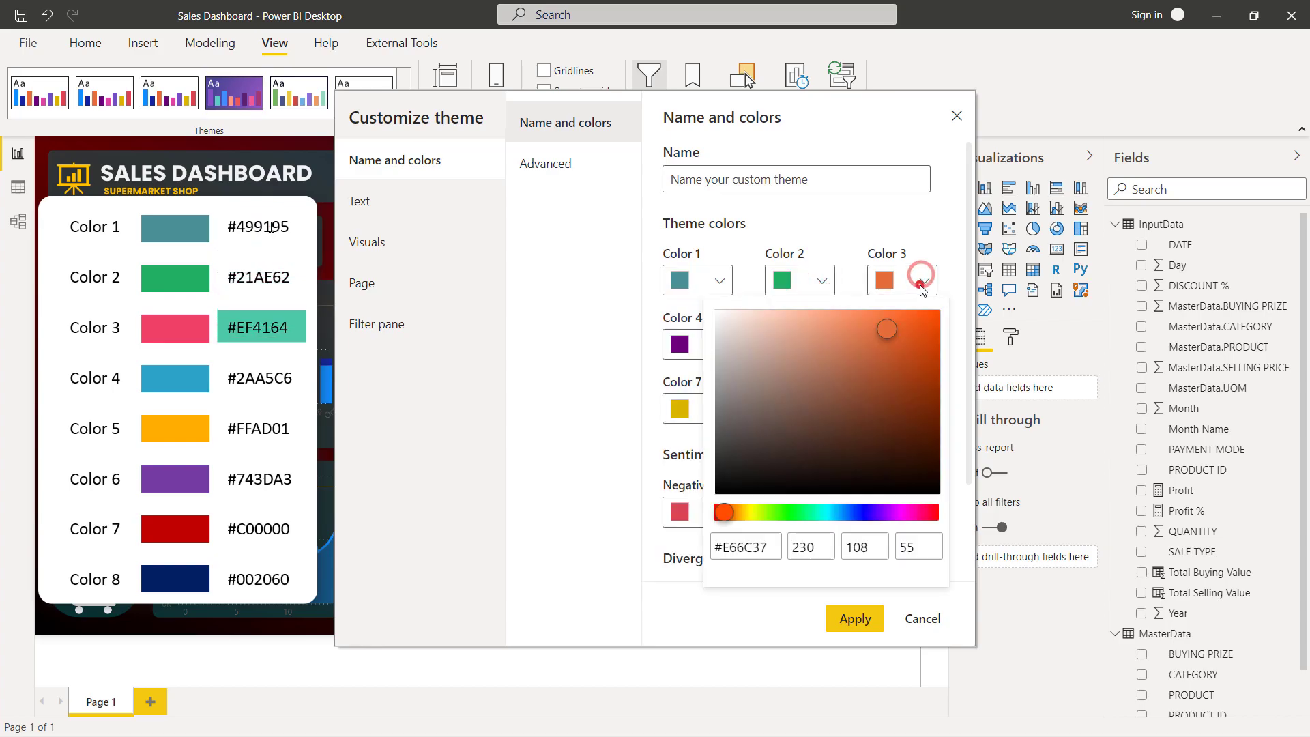
click(767, 550)
text(#EF4164)
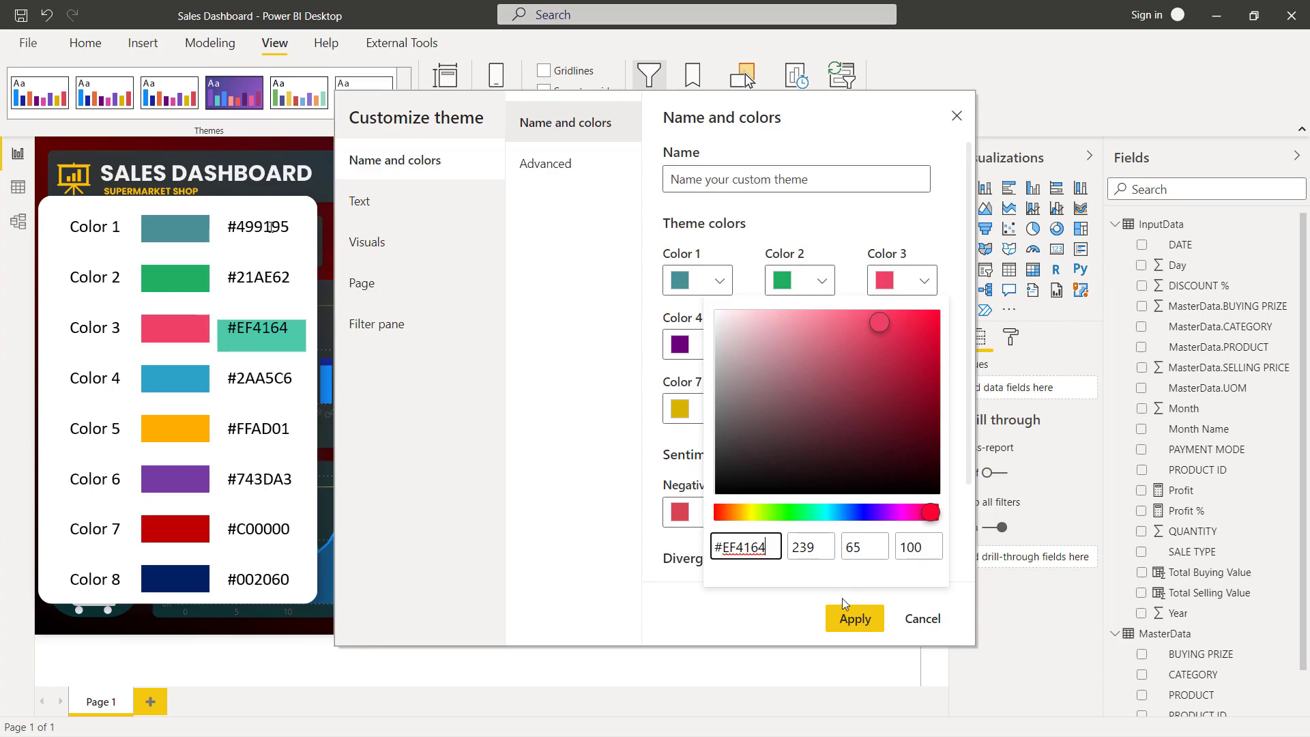
click(897, 594)
click(719, 347)
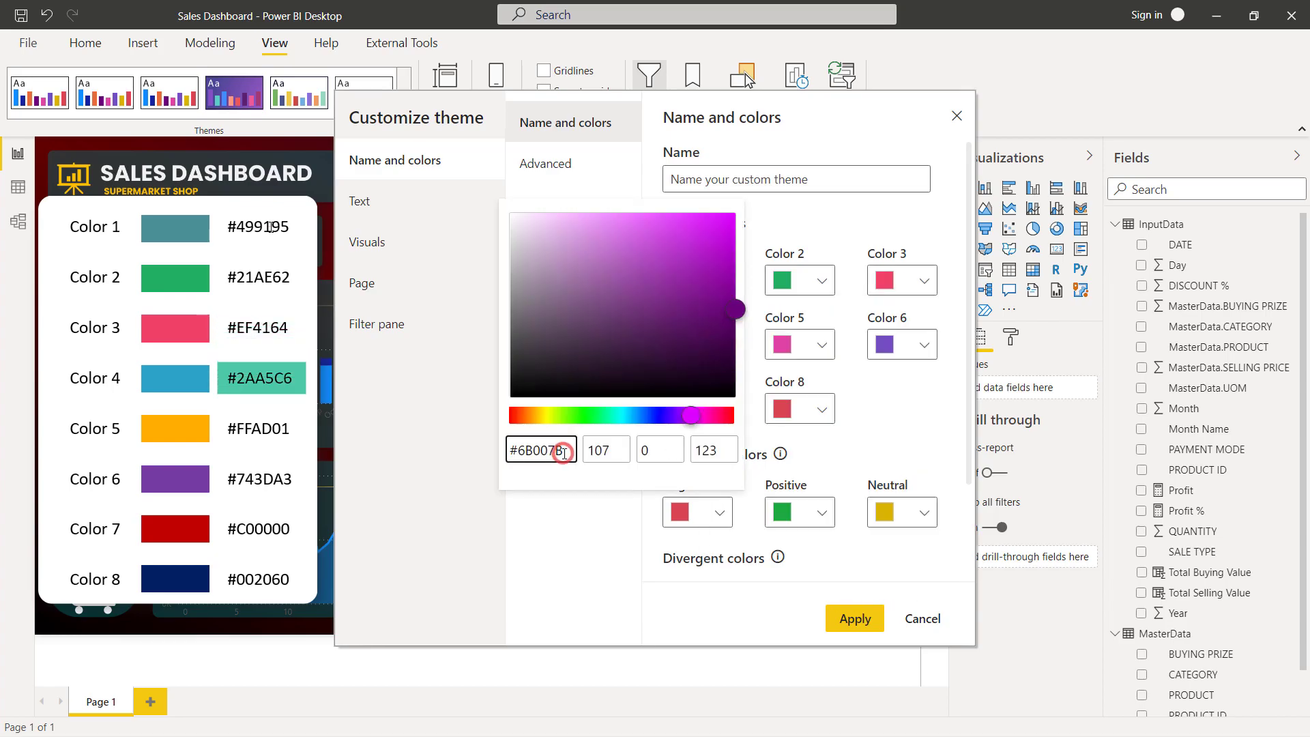
text(#2AA5C6)
click(862, 385)
Set theme Color 5 to #FFAD01 and Color 6 to #743DA3
click(819, 344)
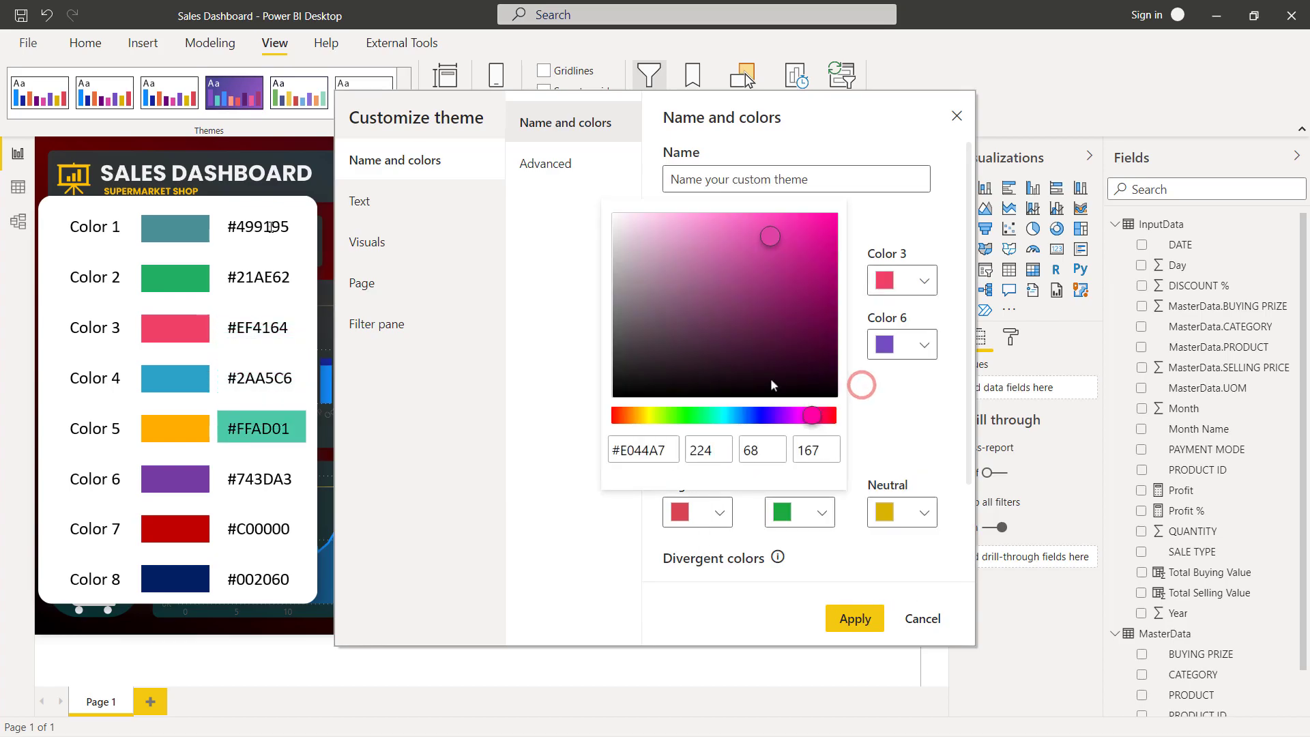
text(#FFAD01)
click(916, 430)
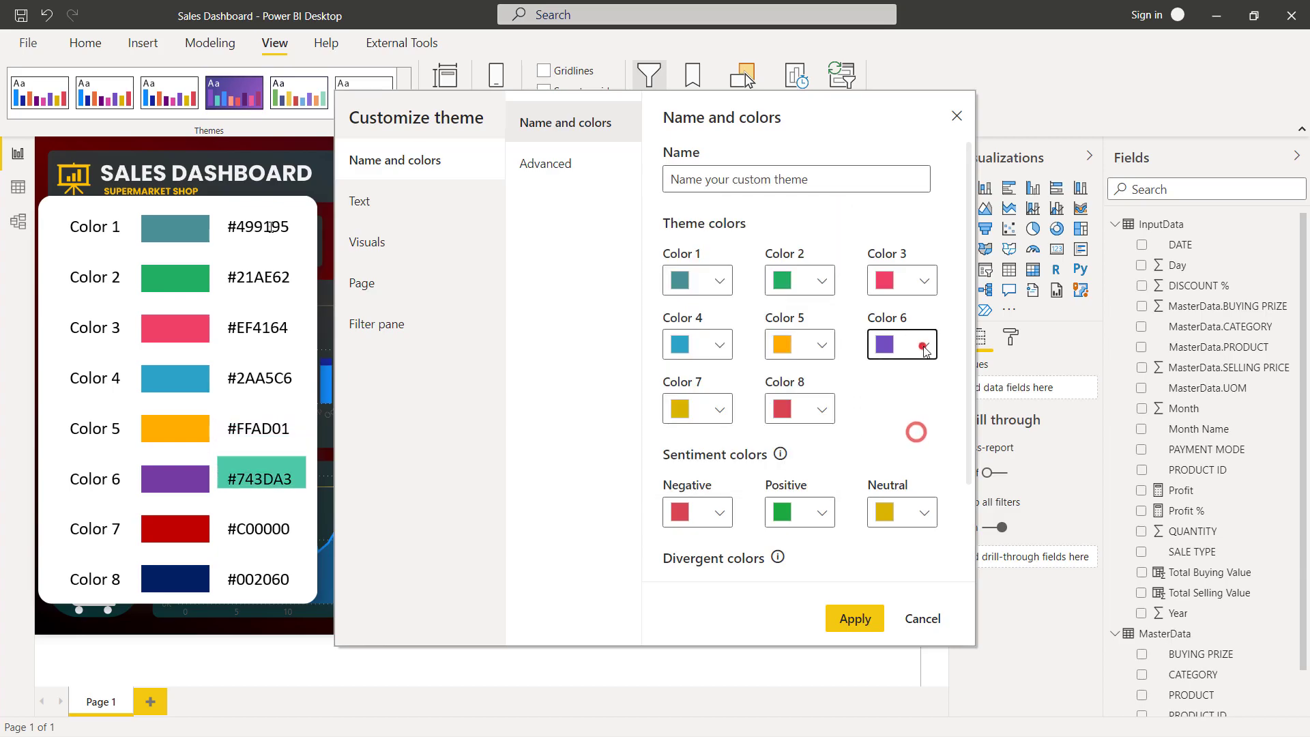
click(923, 346)
text(#743DA3)
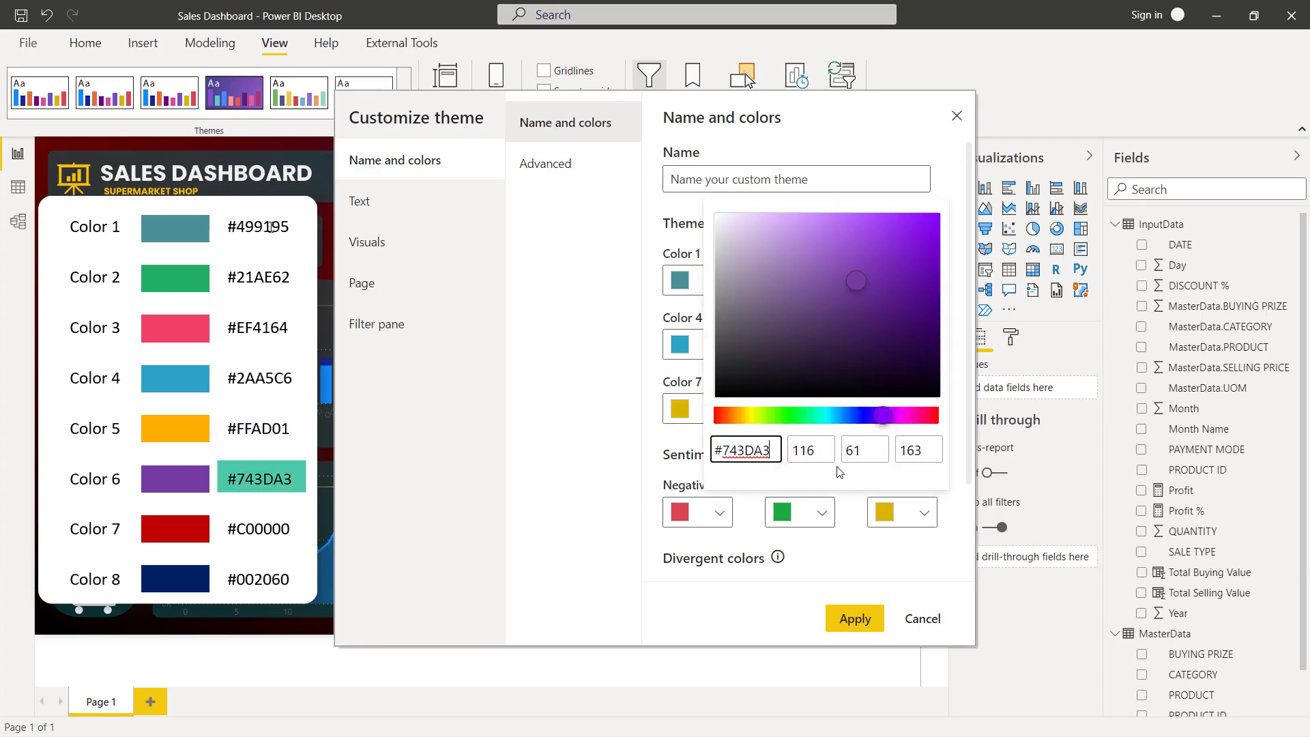
click(595, 393)
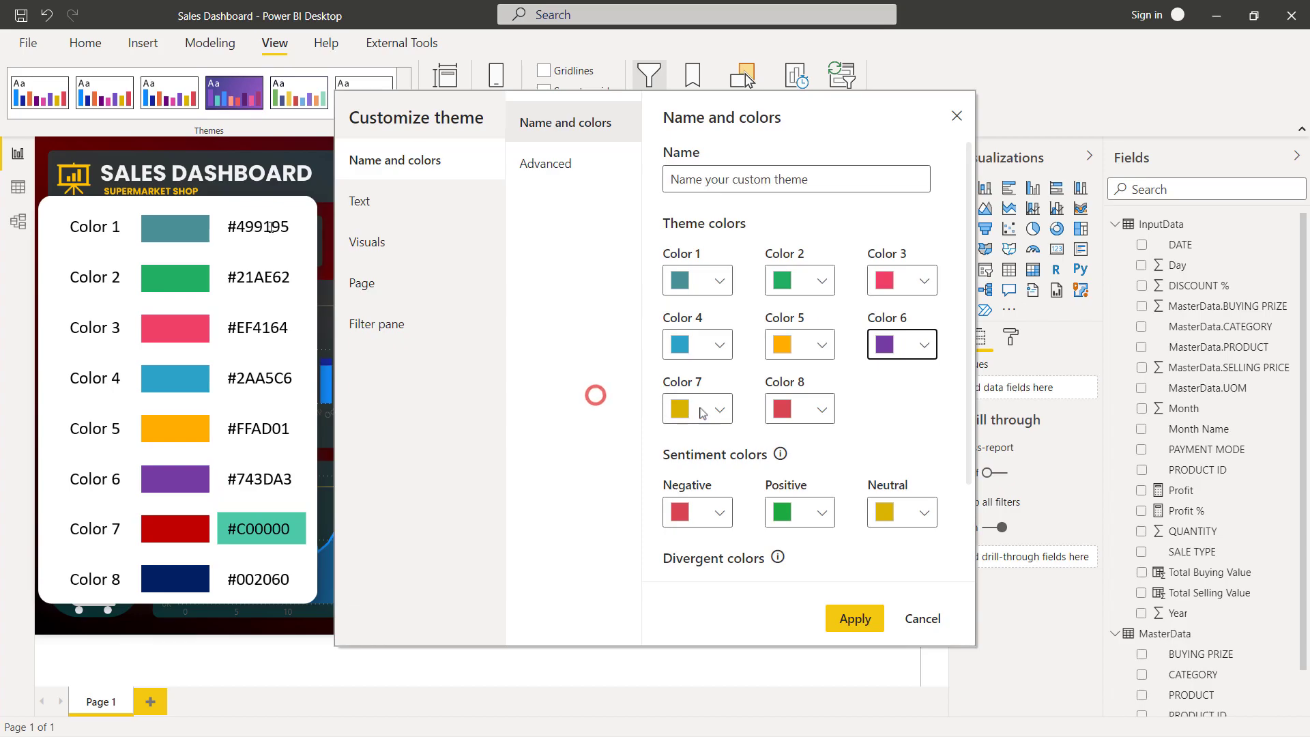
Set theme Color 7 to #C00000 and Color 8 to #002060, and apply the customized theme
click(725, 410)
text(#C00000)
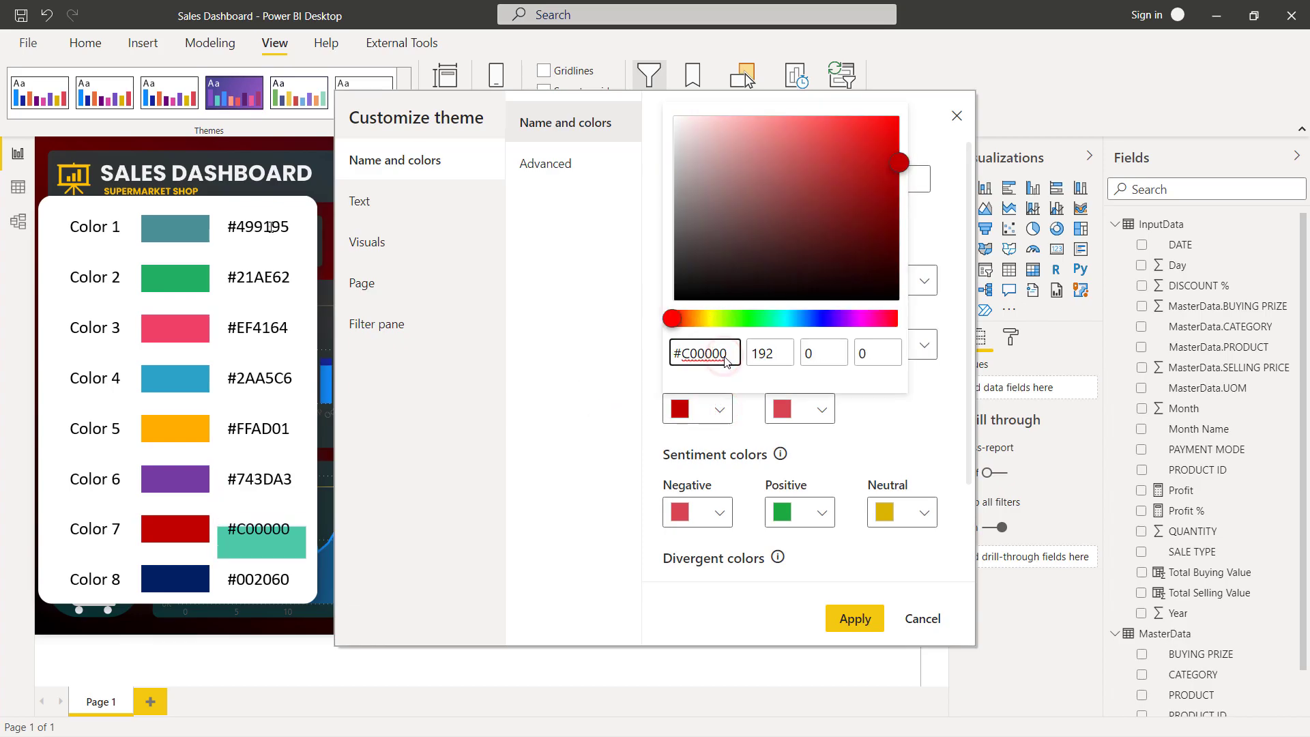
click(802, 412)
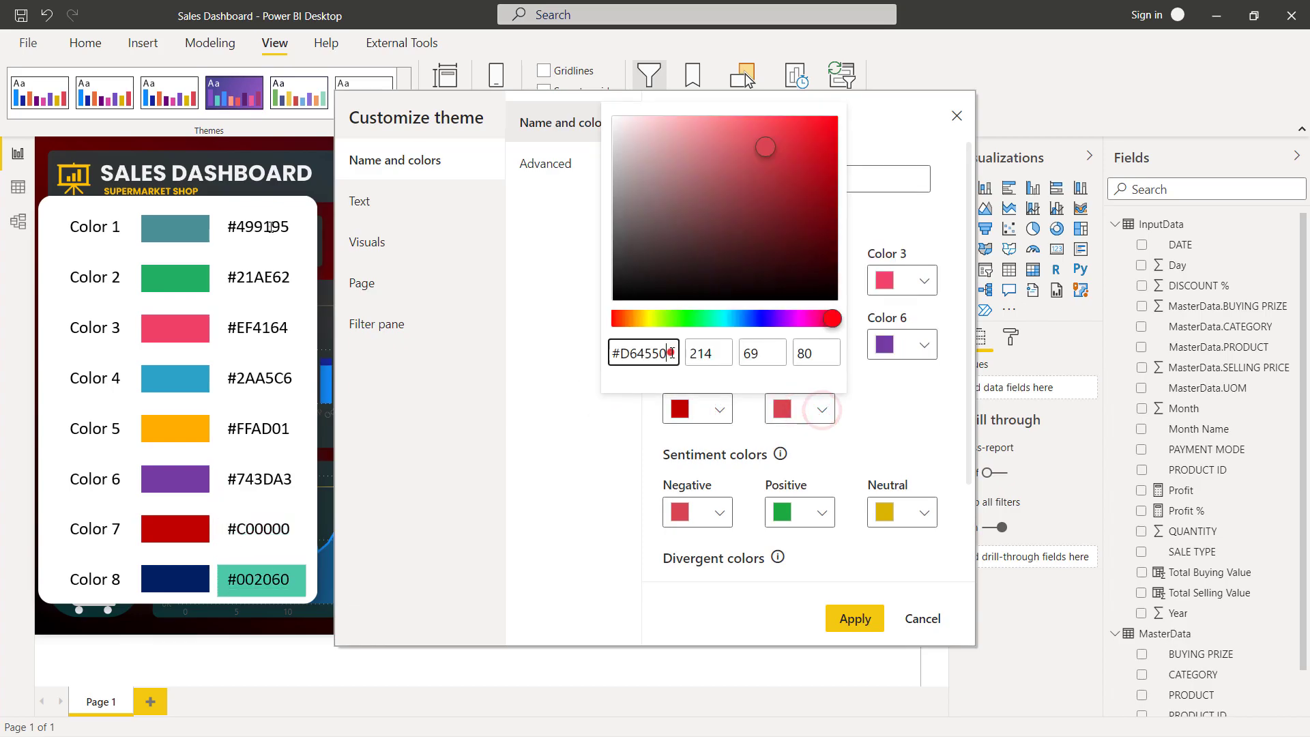
text(#002060)
click(927, 423)
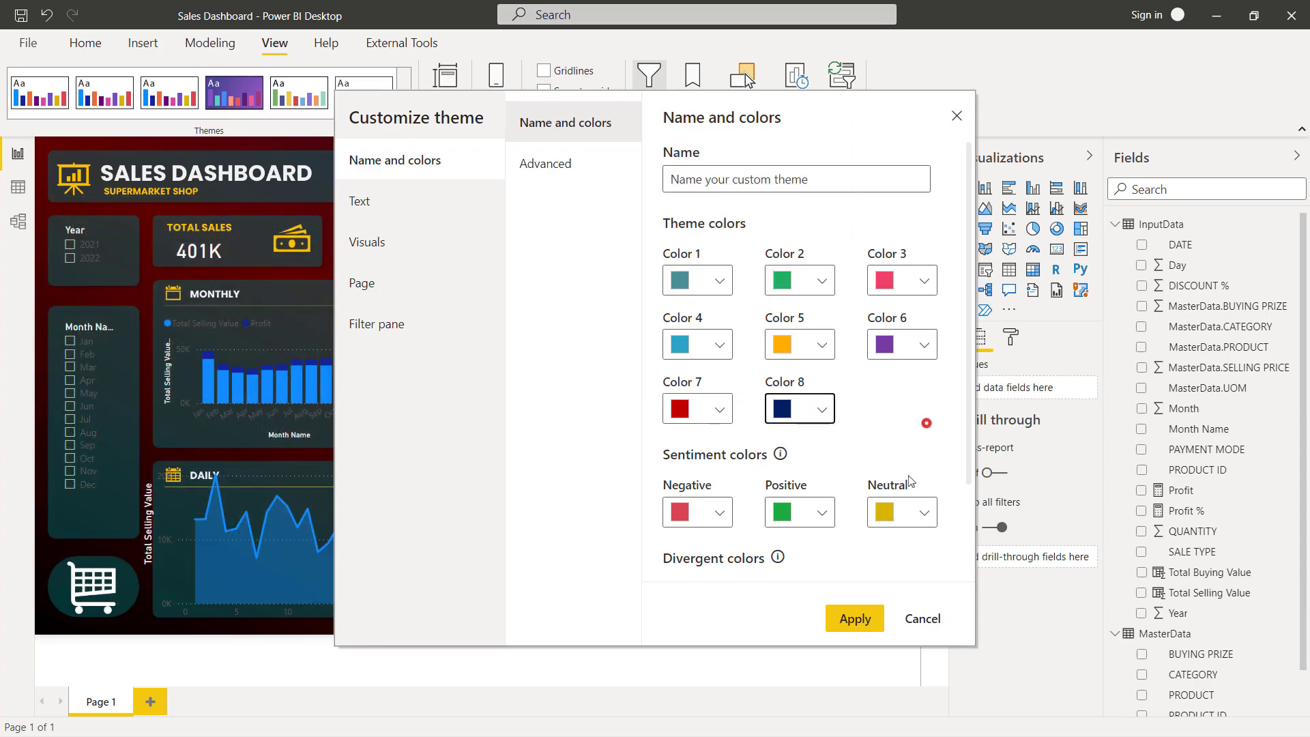
click(852, 623)
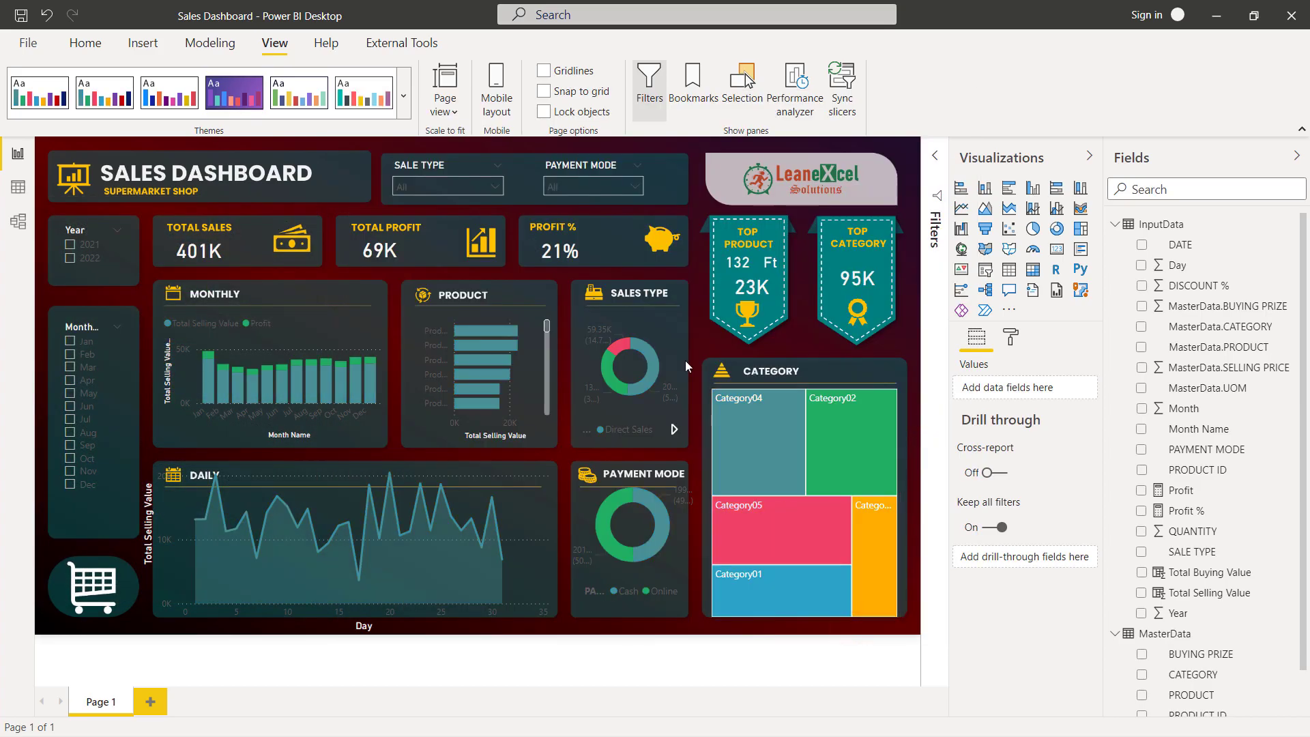
Give the SALE TYPE slicer's items a white font and a green background, and check its expanded list
click(453, 164)
click(1010, 338)
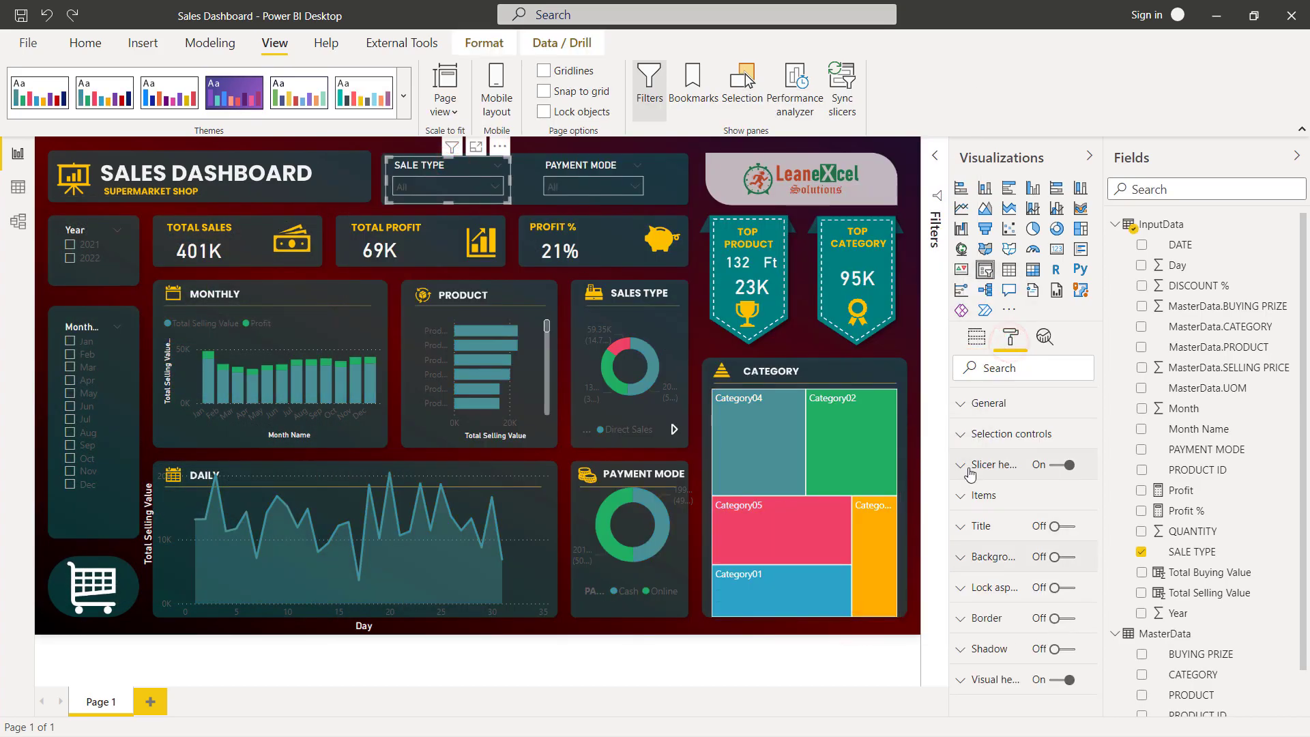
click(983, 495)
click(998, 547)
click(1016, 464)
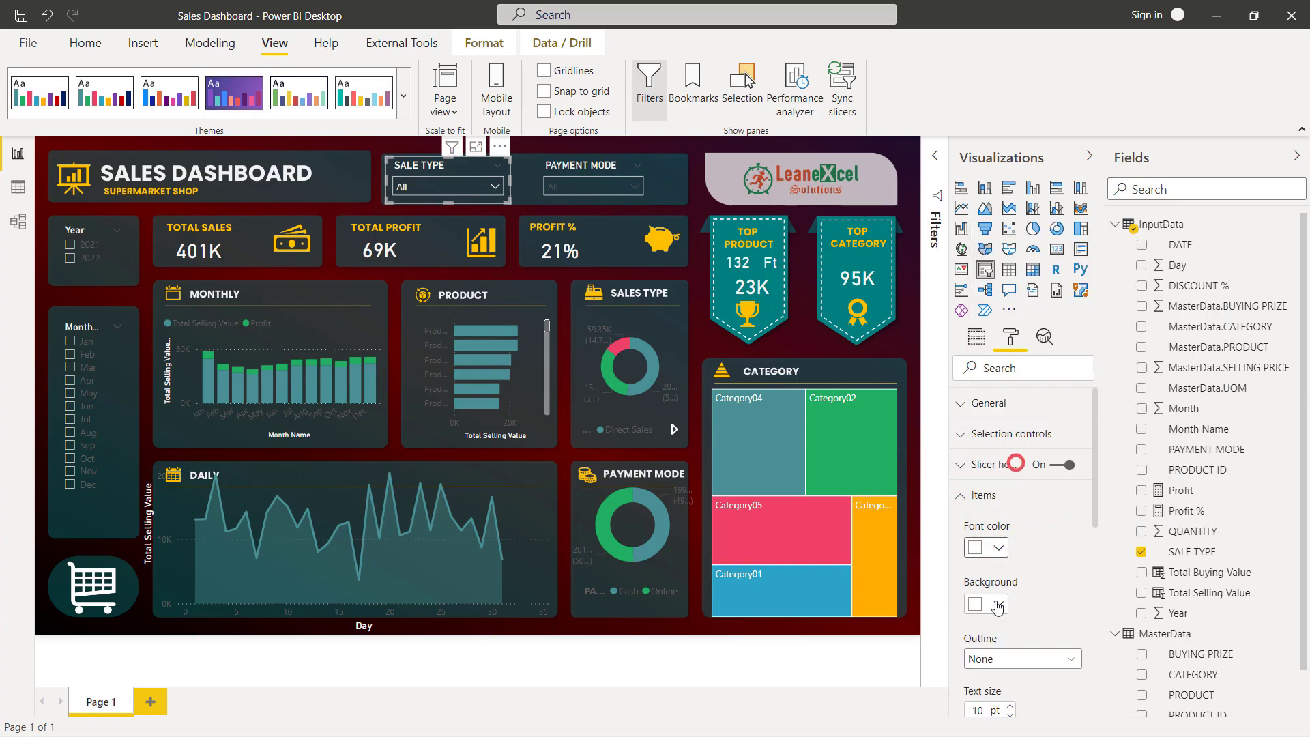
click(997, 605)
click(1064, 526)
click(495, 186)
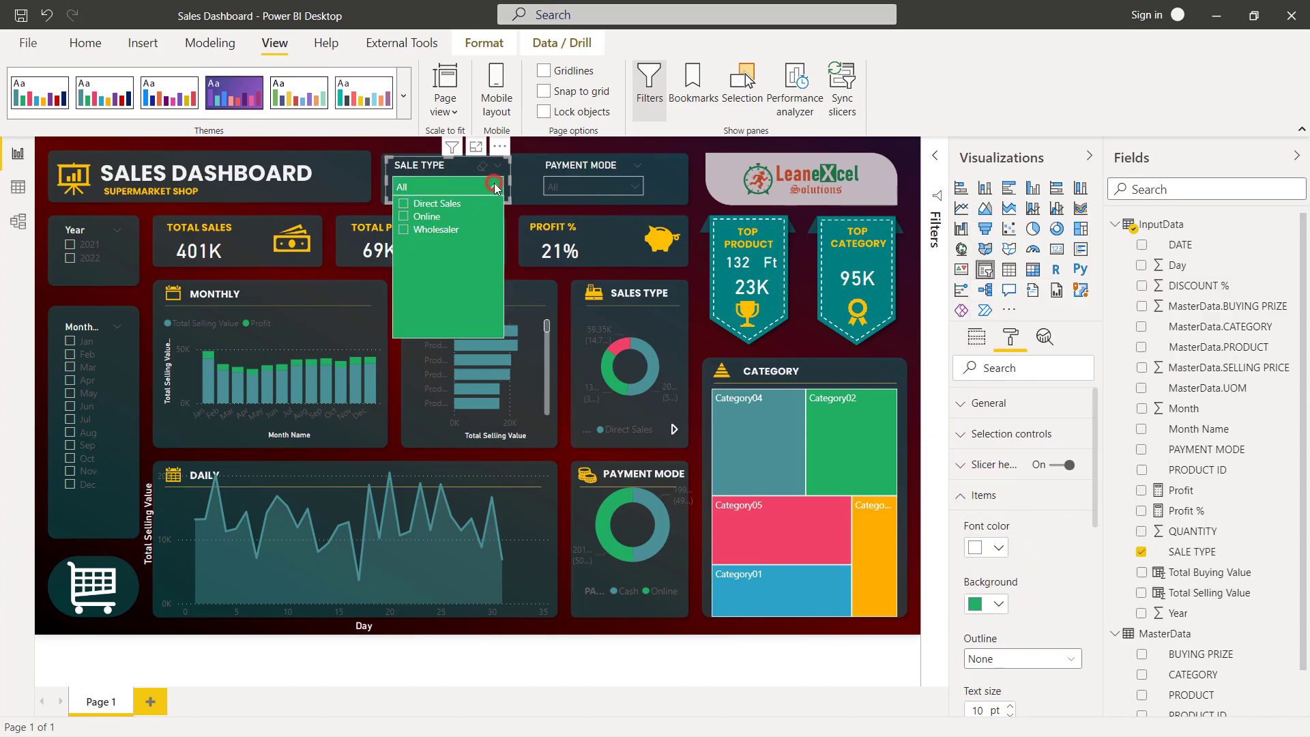
click(495, 186)
Copy the SALE TYPE slicer's formatting onto the PAYMENT MODE slicer
click(85, 43)
click(87, 110)
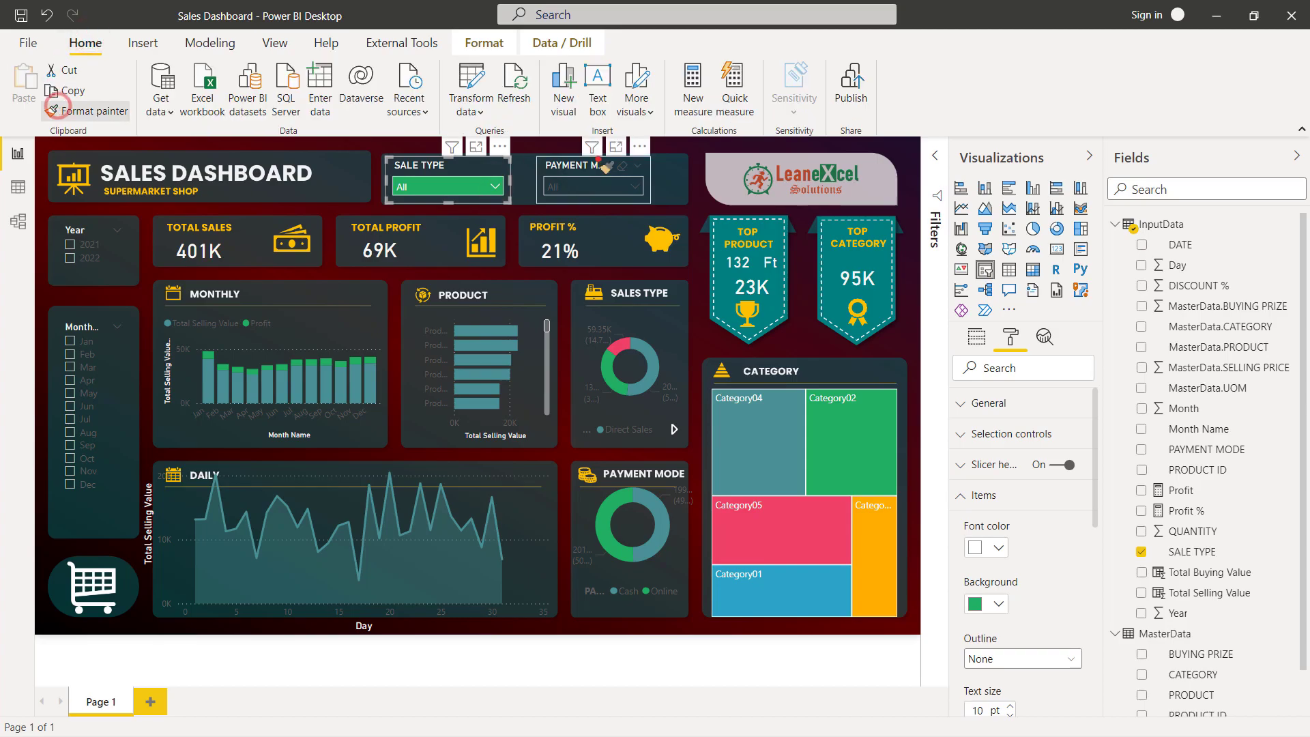
click(595, 171)
Set the Year slicer's items to white Segoe UI Bold and copy that formatting onto the Month Name slicer
click(90, 231)
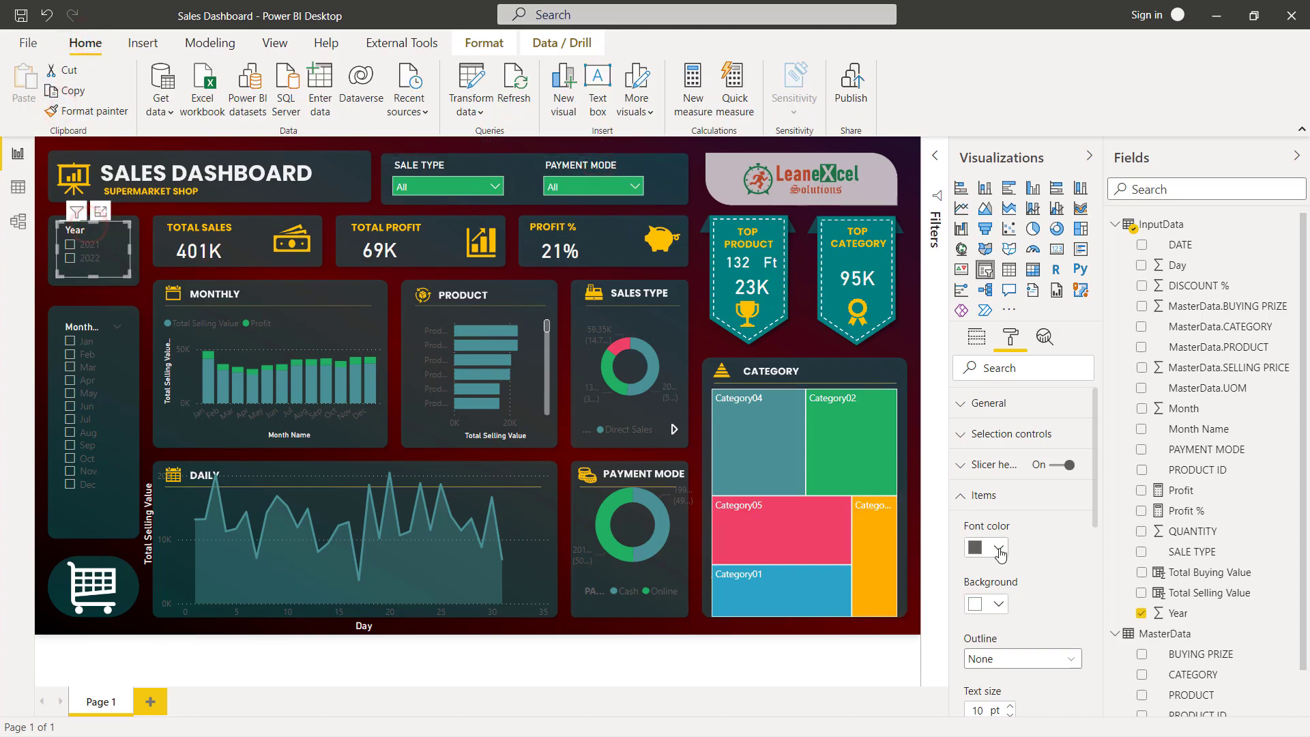
click(998, 548)
click(1016, 471)
scroll(1022, 640, down, 2)
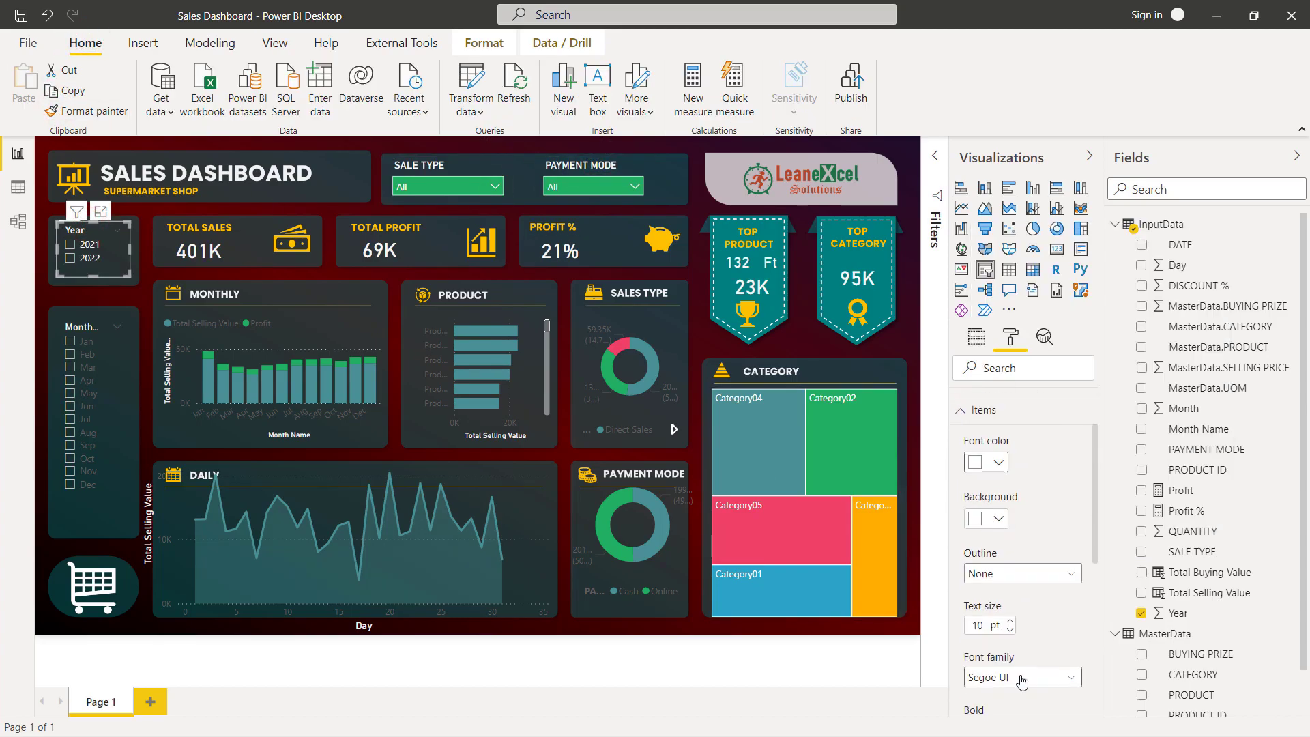
click(1021, 677)
click(1017, 542)
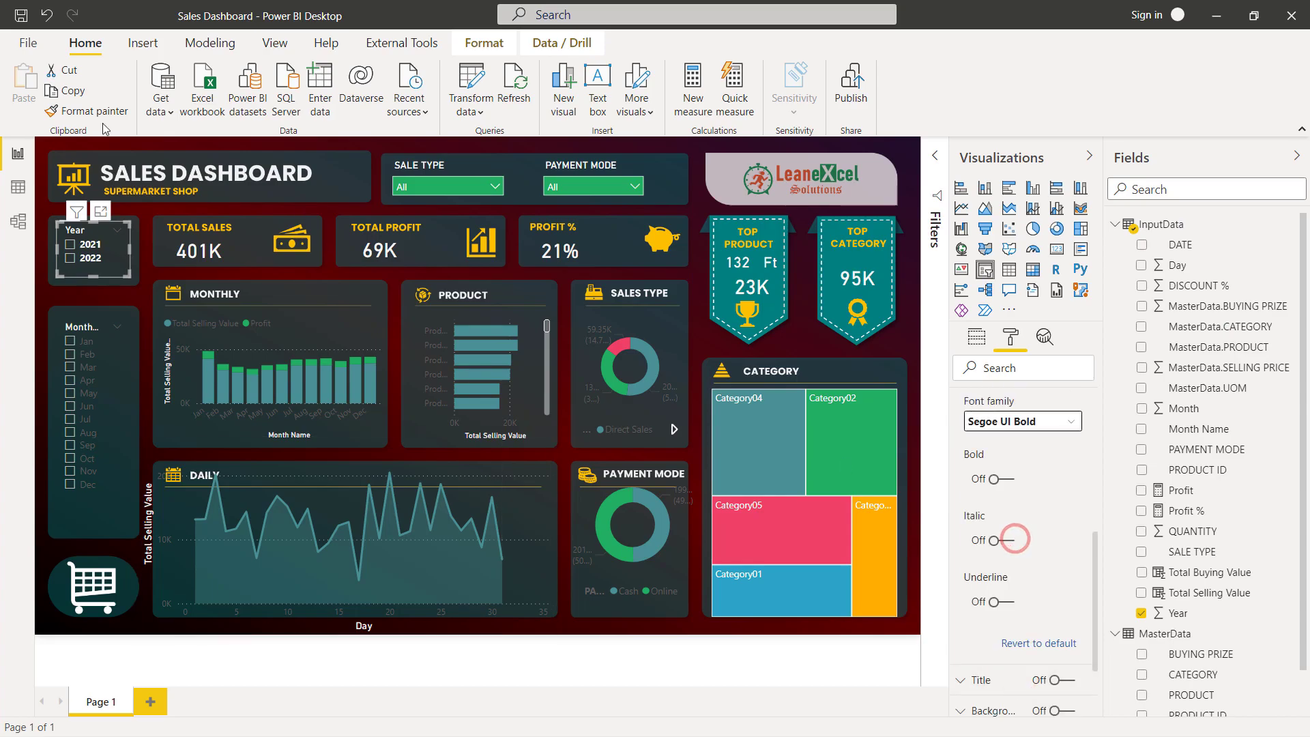
click(82, 113)
click(117, 353)
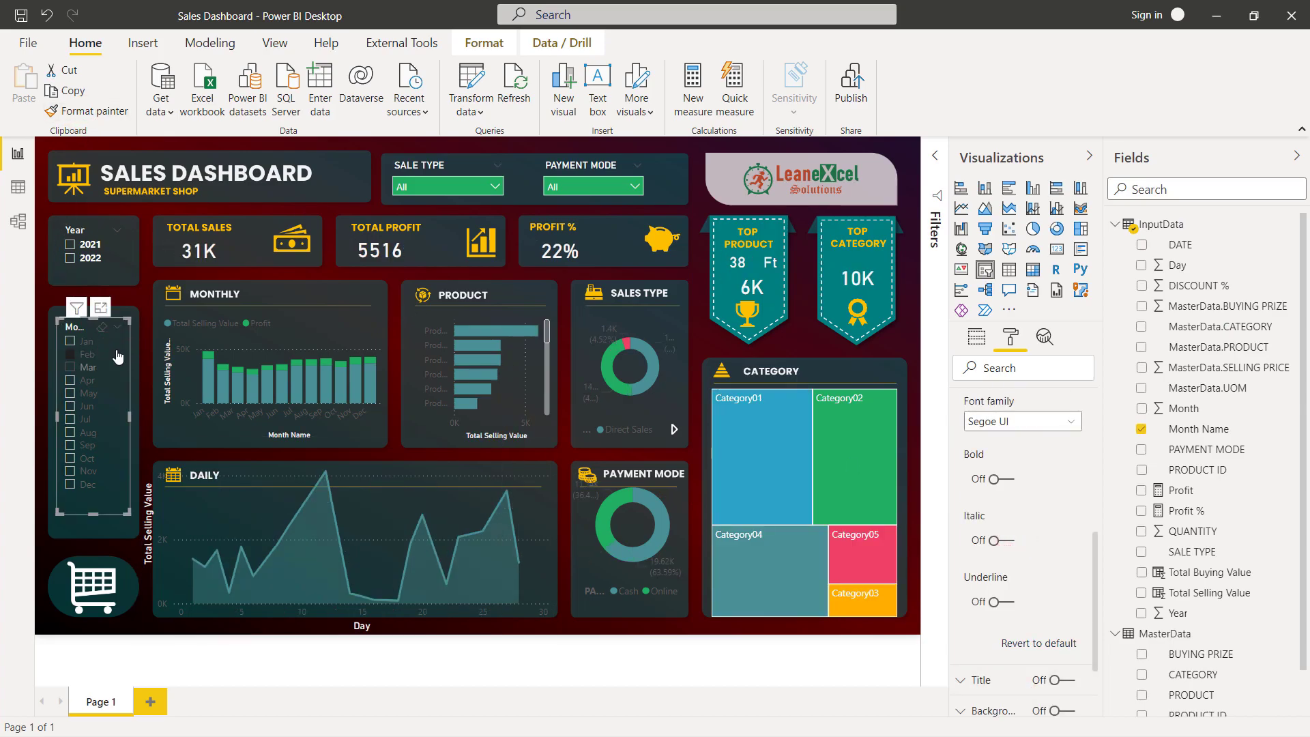
Turn off the Month Name slicer's header and give the slicer the title MONTH
scroll(1008, 481, up, 5)
click(961, 495)
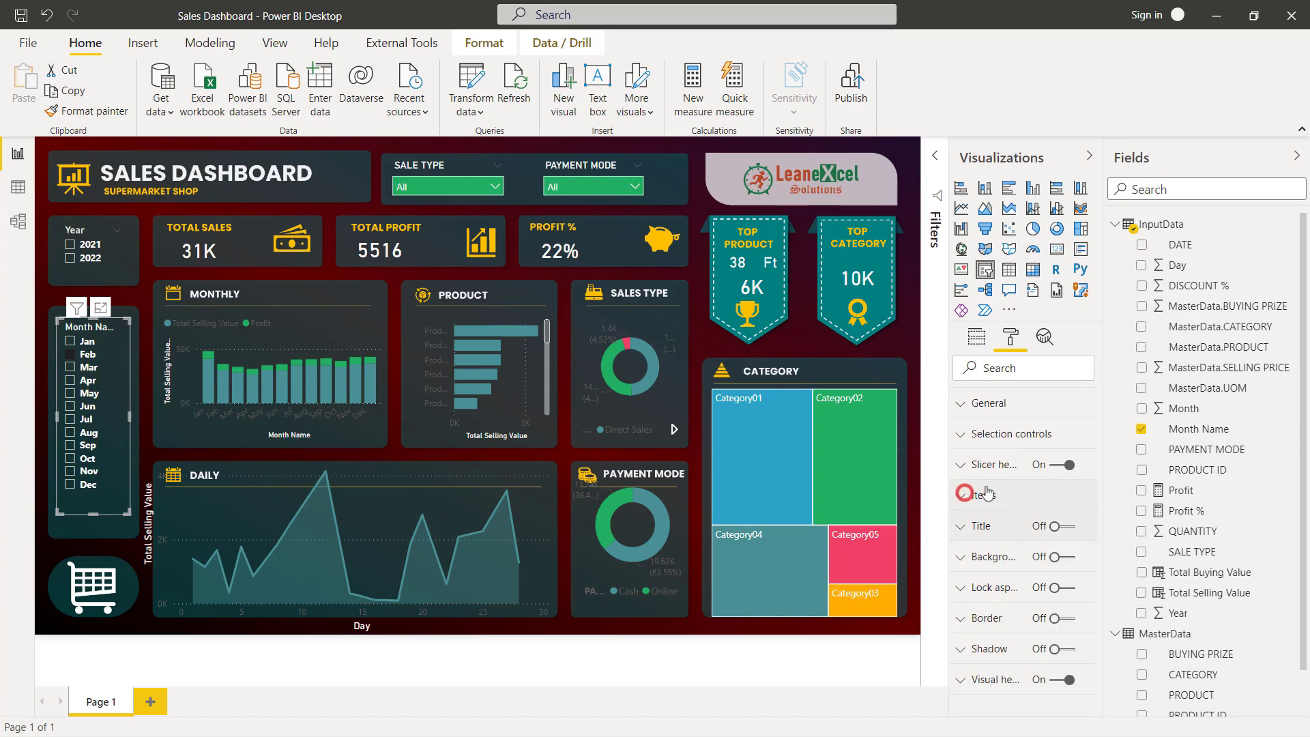
click(1055, 465)
click(963, 525)
click(1054, 527)
click(1000, 576)
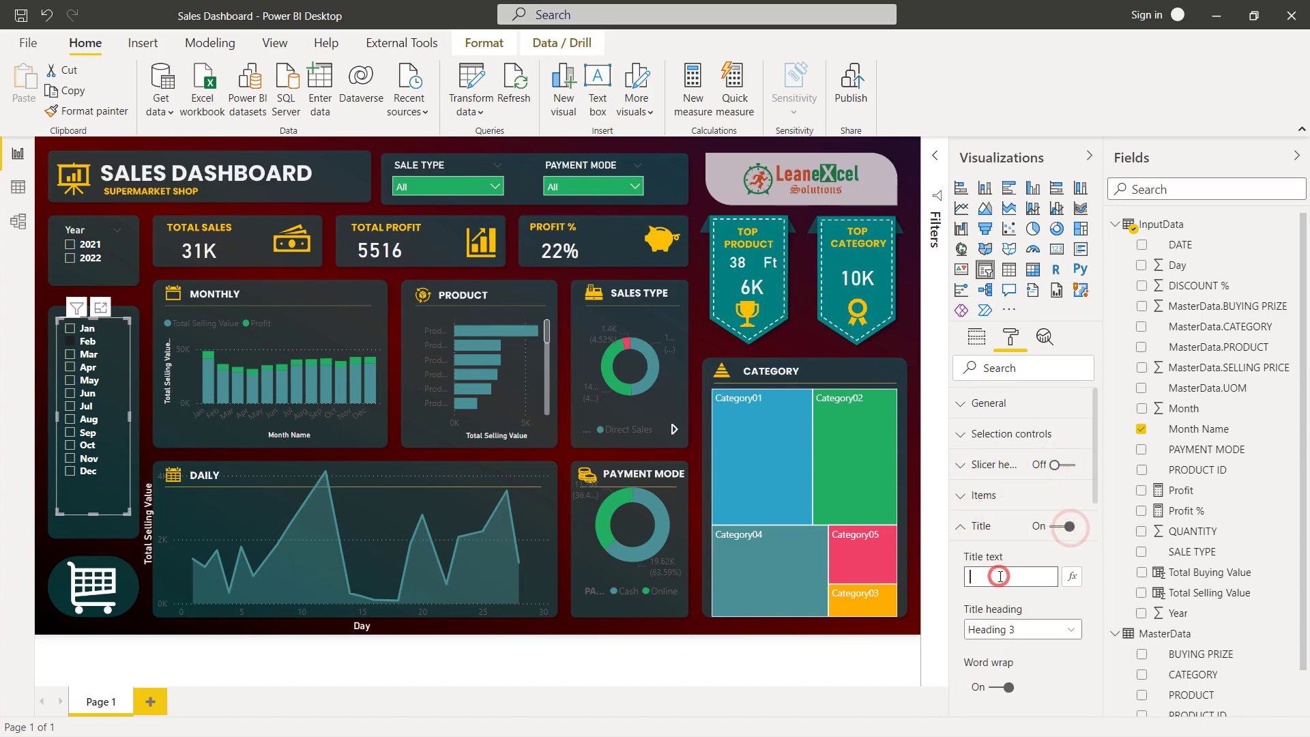
text(MONTH)
Turn off the Year slicer's header and give the slicer the title YEAR
click(102, 225)
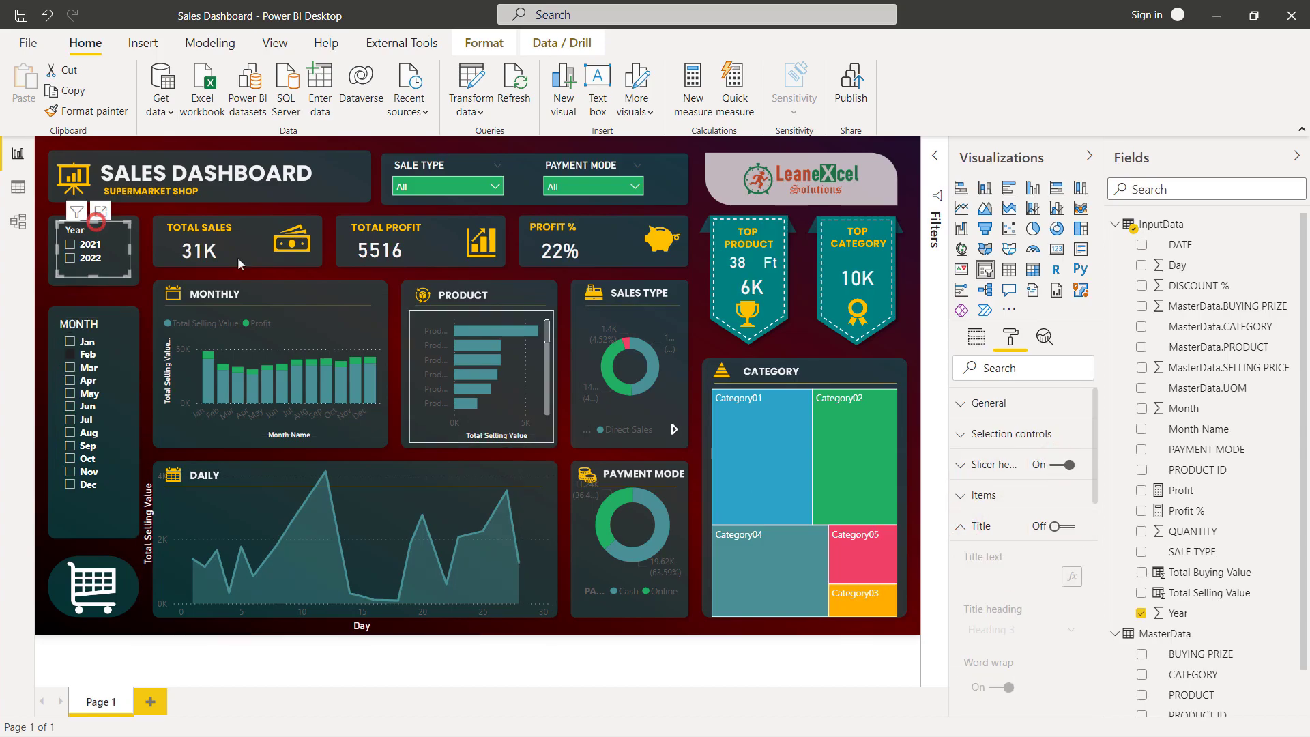
click(1055, 465)
click(1070, 527)
click(1010, 577)
text(YEAR)
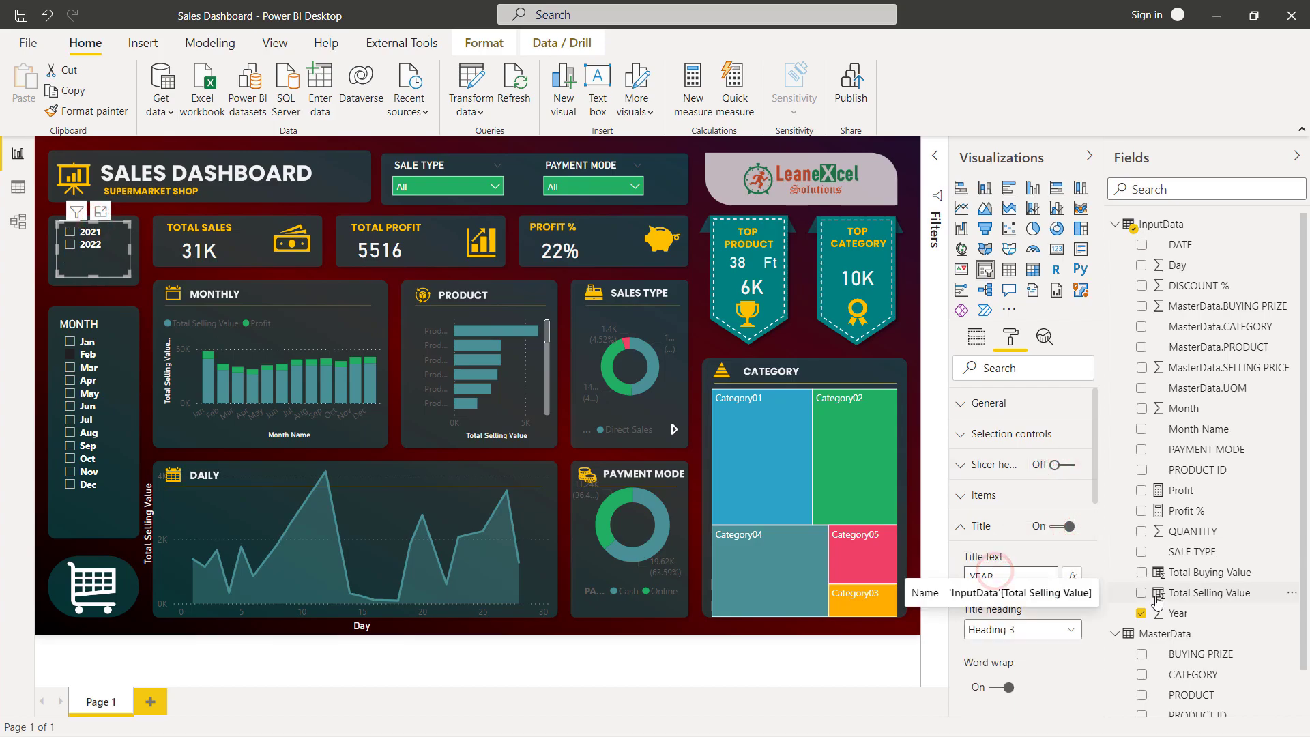
Color the MONTHLY chart's X axis labels orange, reduce their text size and turn off the axis title
click(334, 318)
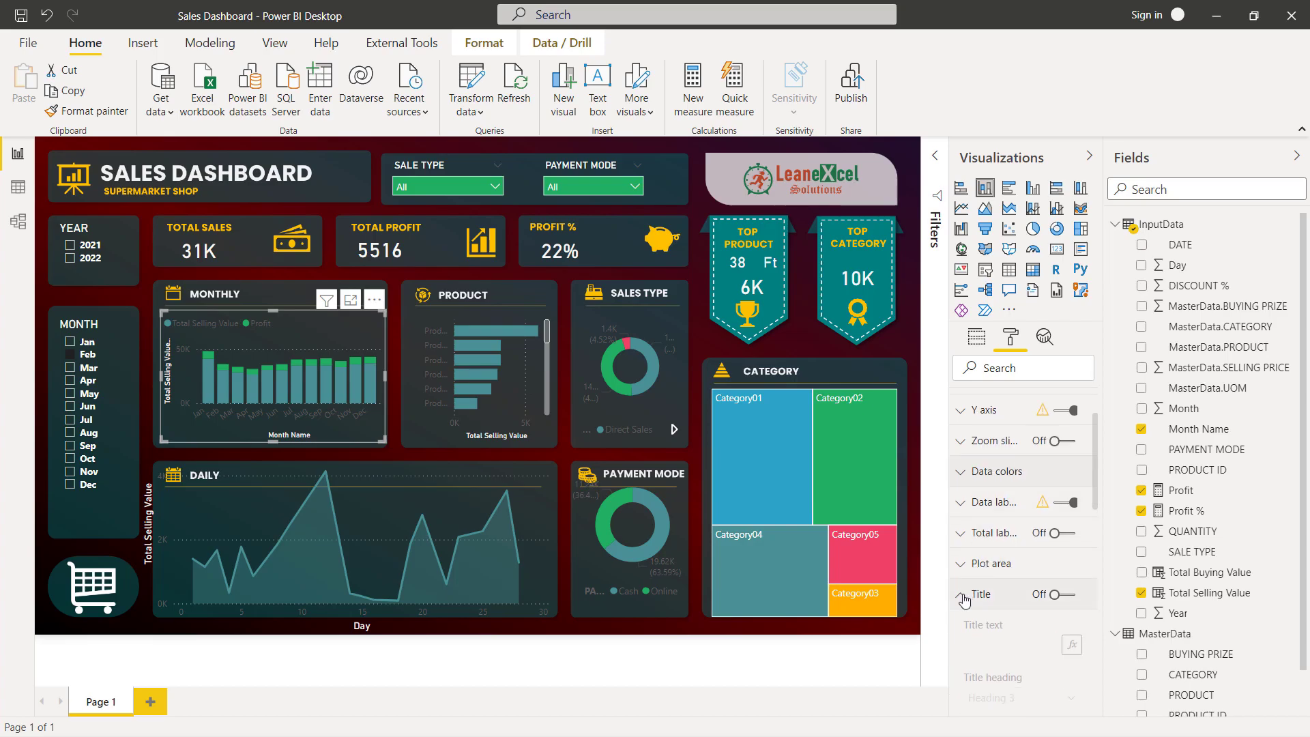
click(961, 465)
click(997, 516)
click(993, 438)
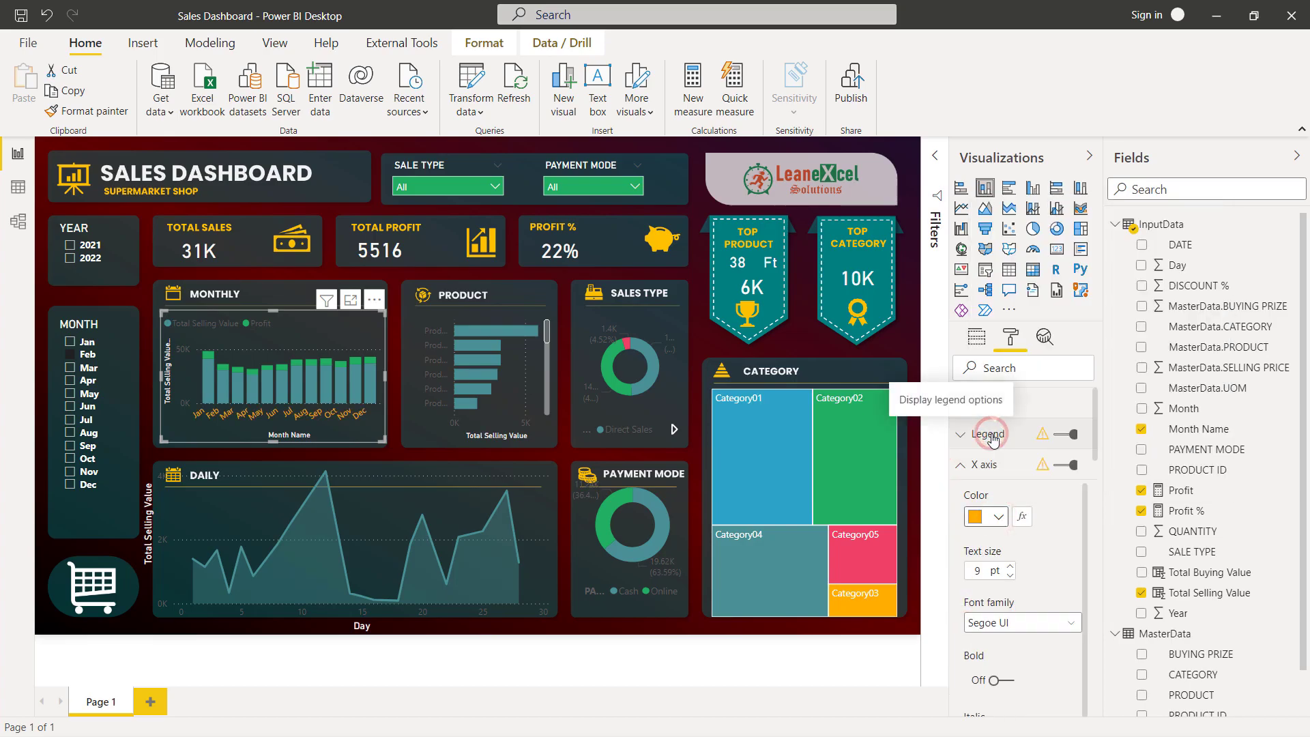
click(1010, 572)
scroll(1003, 560, down, 5)
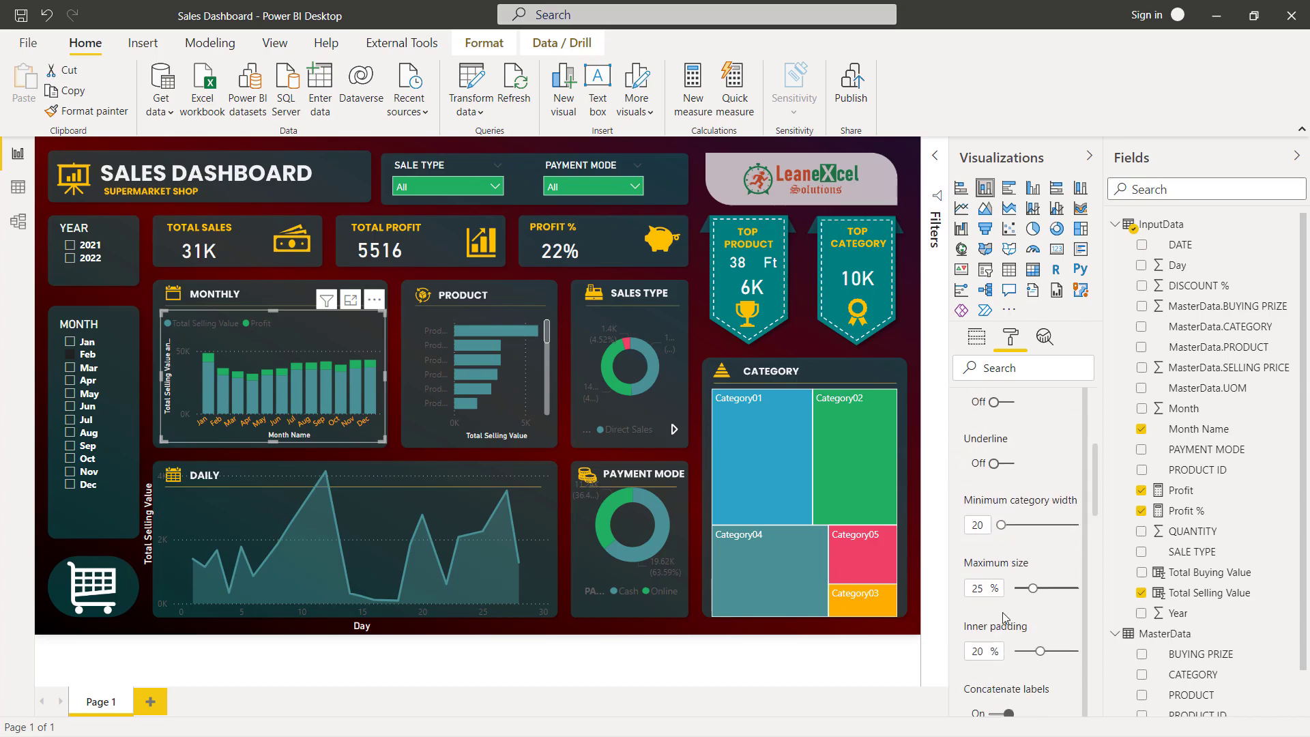
scroll(1003, 617, down, 3)
click(993, 519)
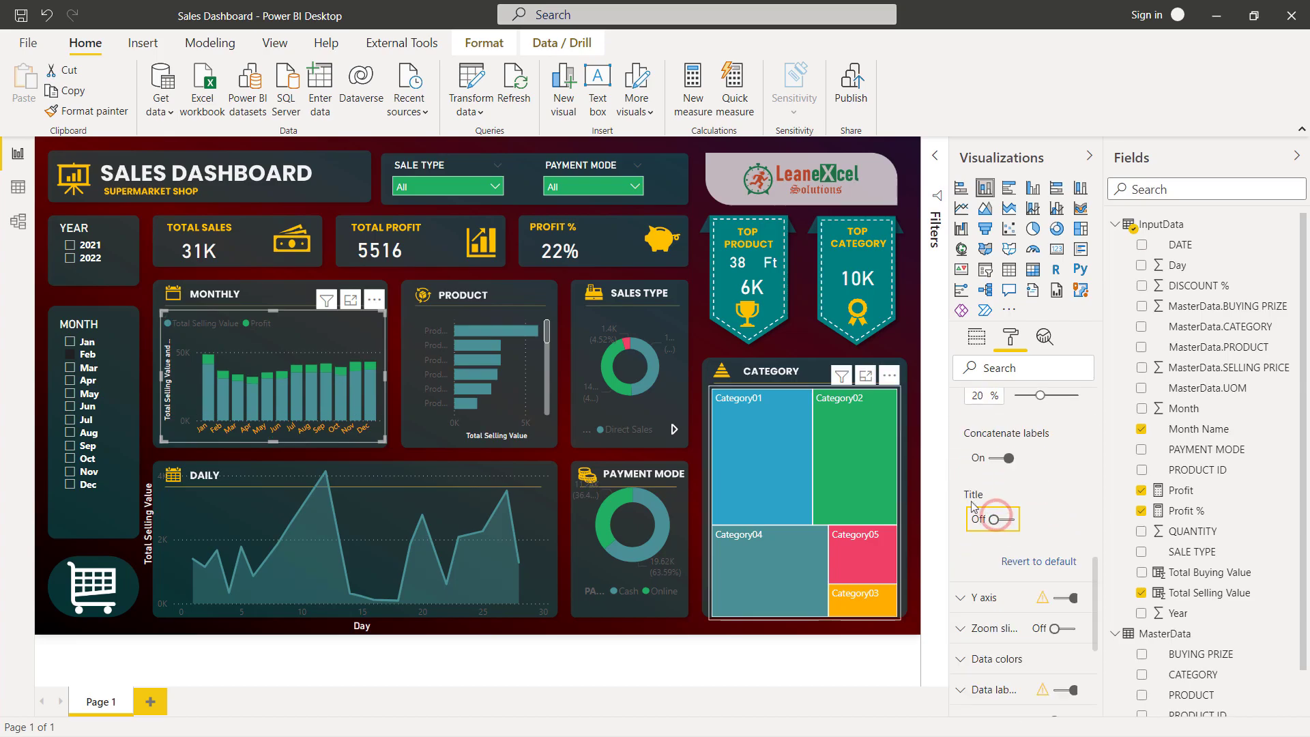
Set the MONTHLY chart's Y axis labels to orange 8 pt text and turn off the axis title
scroll(974, 506, up, 5)
click(961, 460)
click(962, 496)
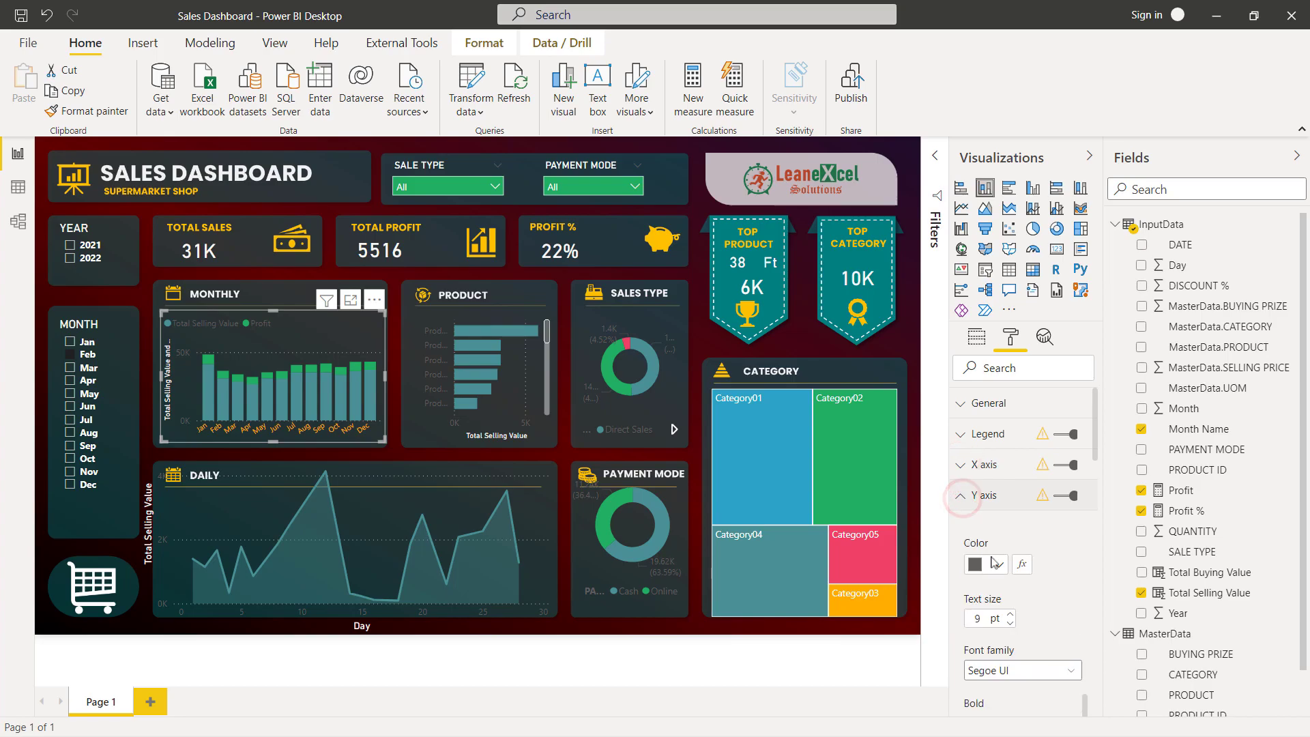
click(995, 563)
click(994, 478)
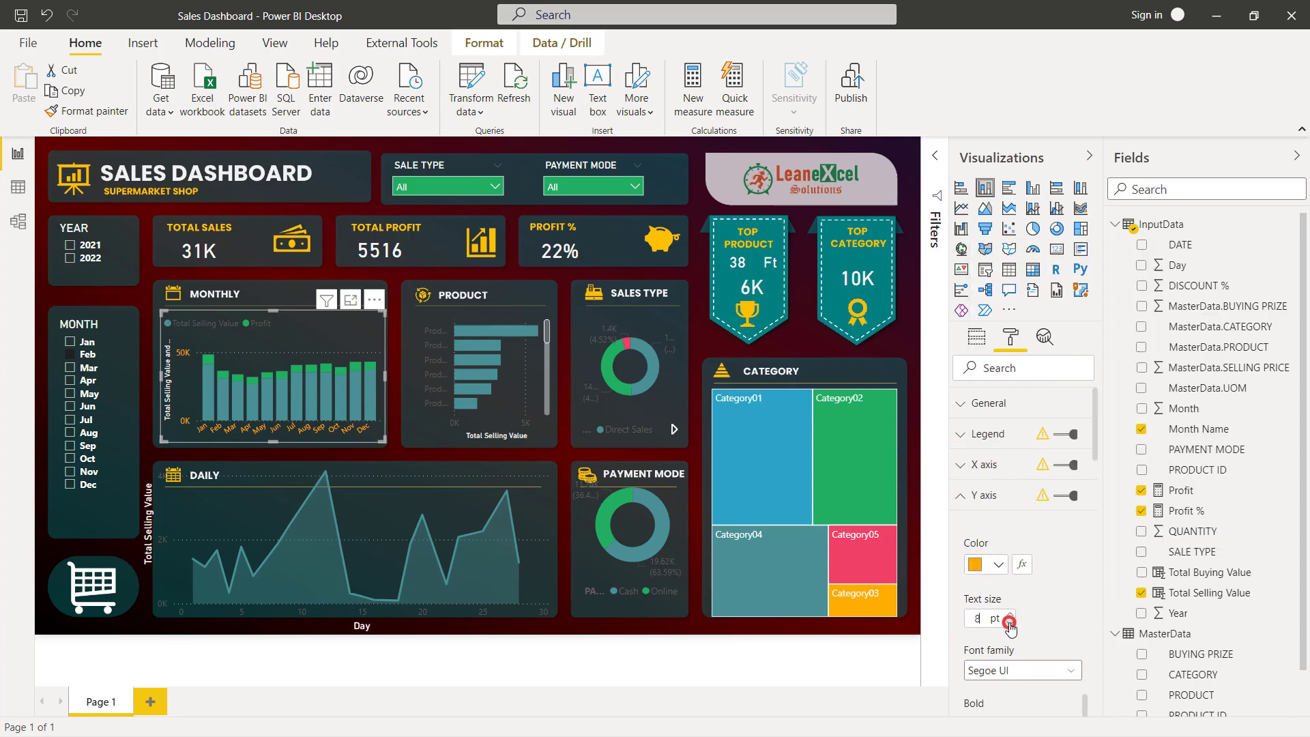
scroll(1012, 627, down, 4)
click(991, 498)
scroll(992, 501, up, 5)
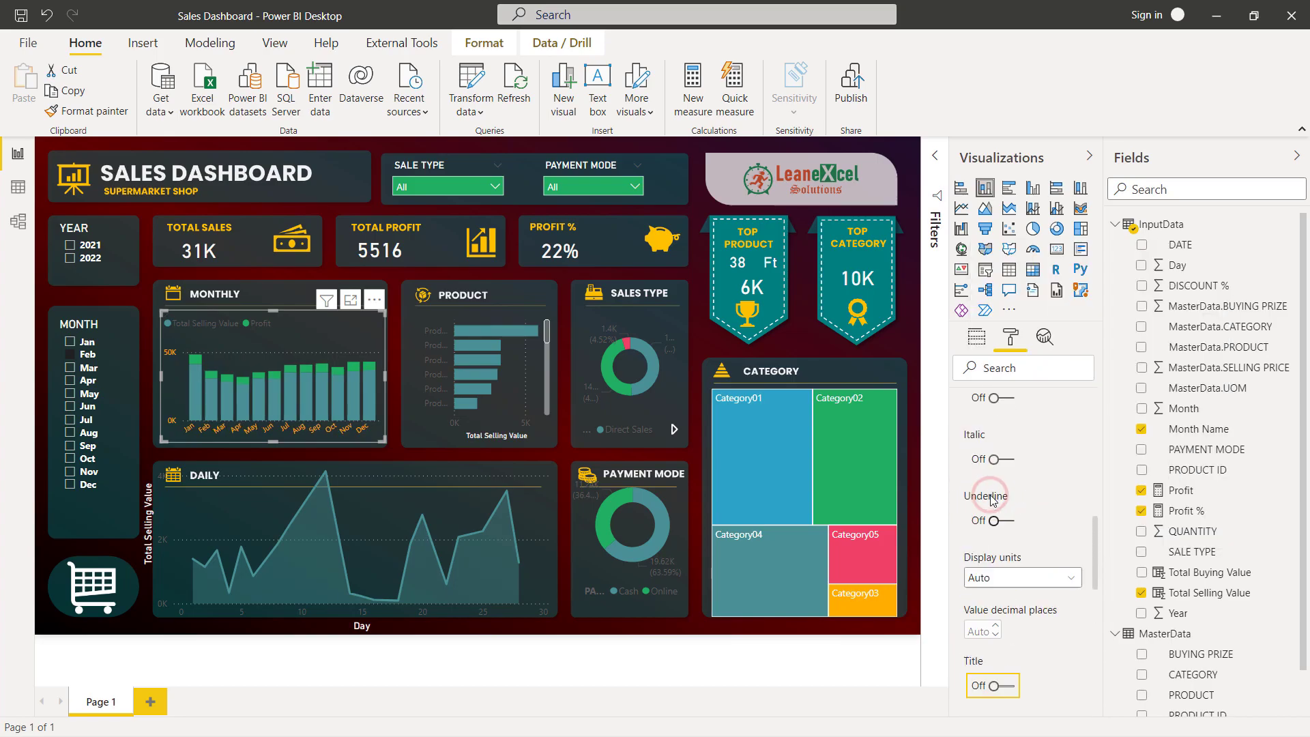
Color the MONTHLY chart's legend text orange
click(961, 433)
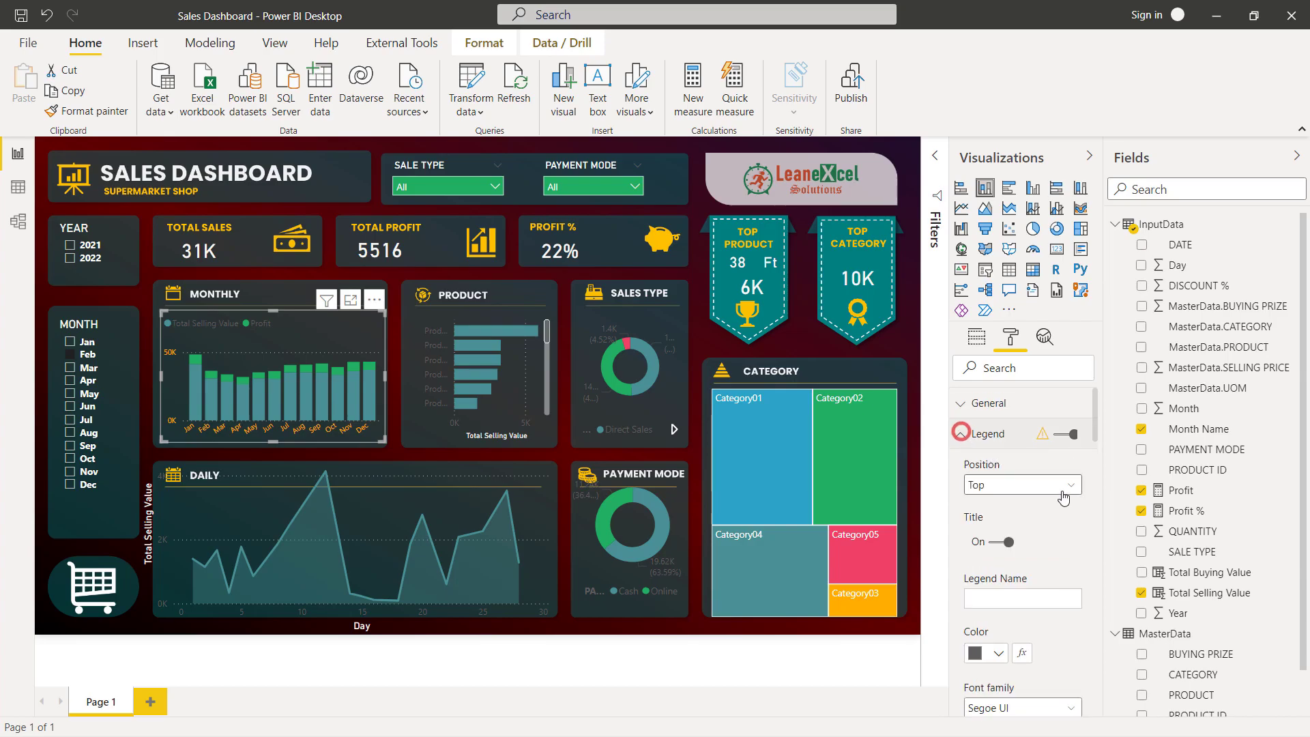
click(1001, 655)
click(1007, 571)
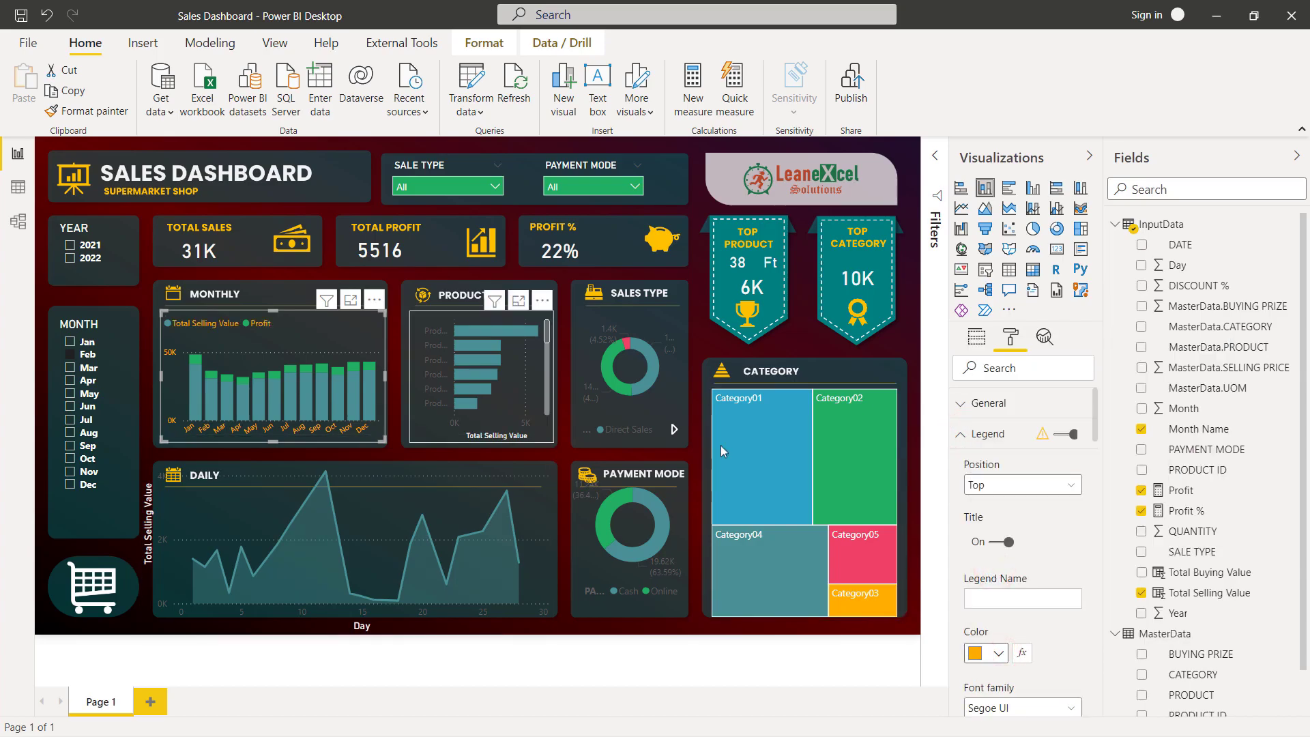
Set the PRODUCT bar chart's Y axis maximum size to 50% and color its labels orange
click(437, 318)
click(962, 435)
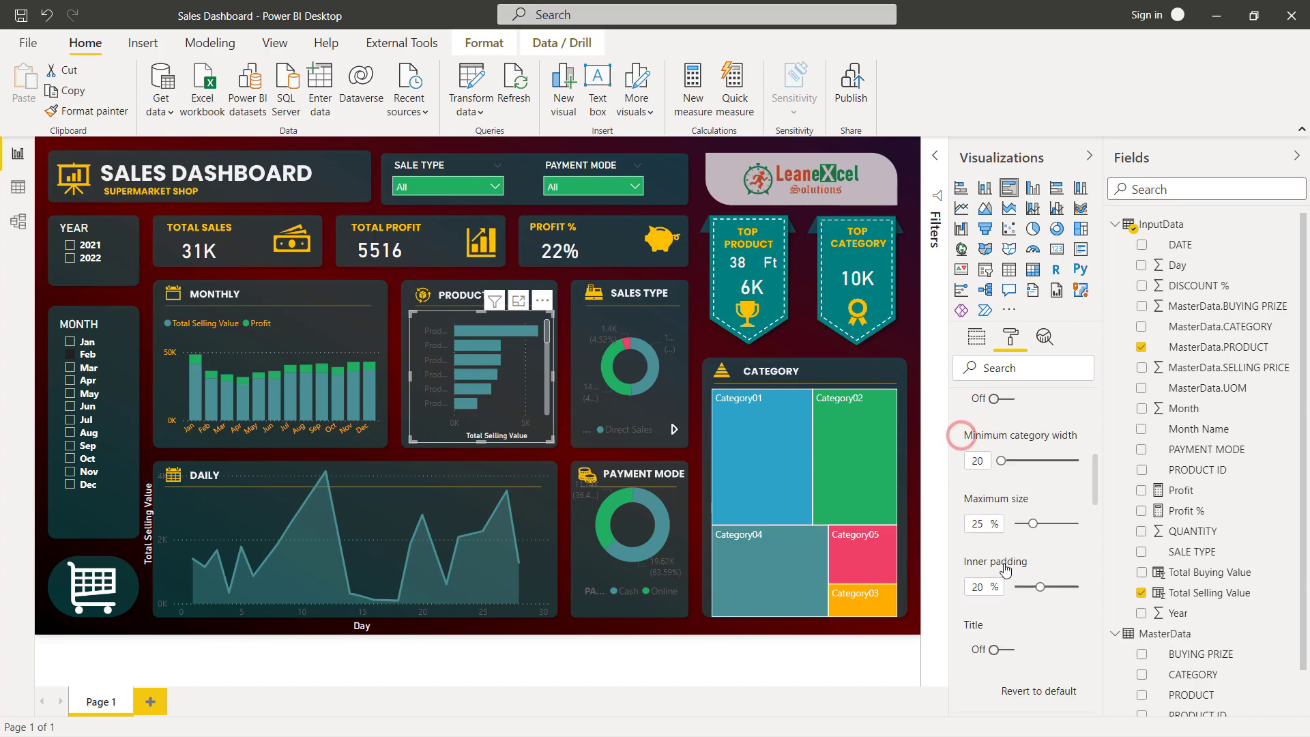
scroll(1024, 478, down, 1)
drag(1059, 439, 1085, 442)
scroll(1044, 478, down, 5)
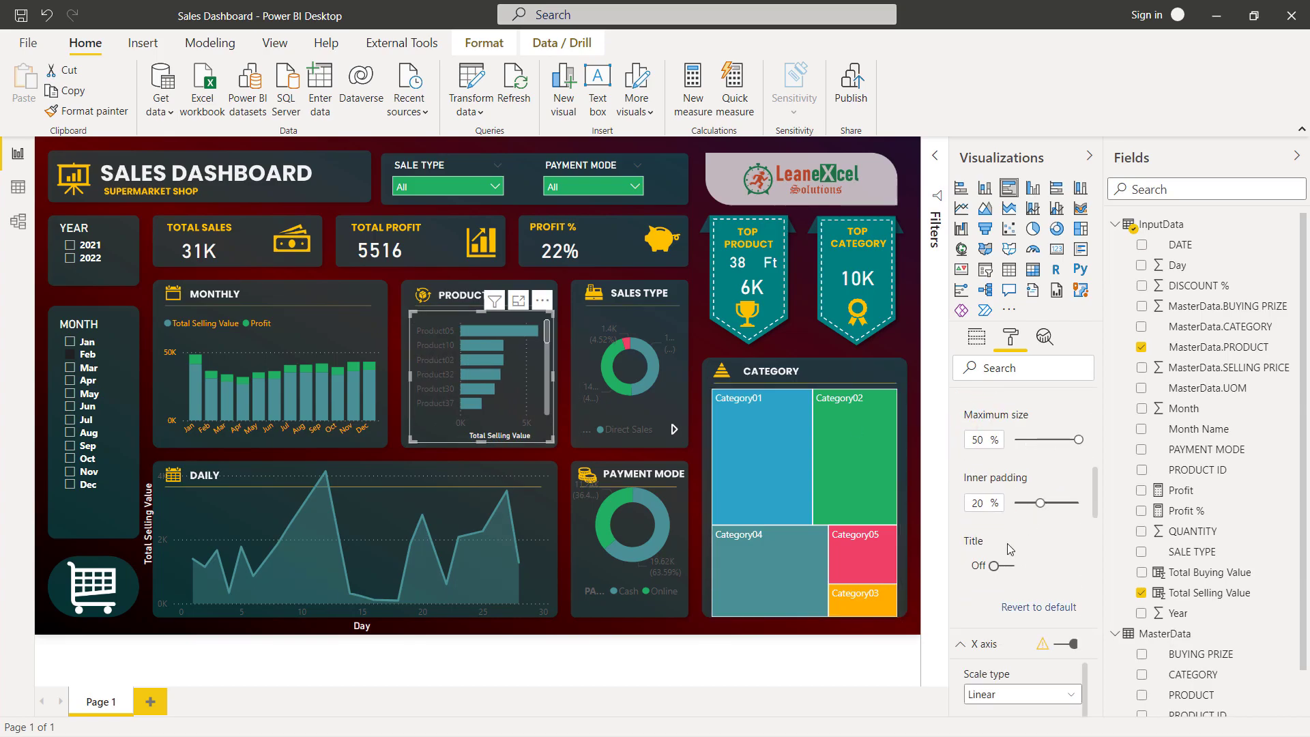
click(999, 453)
click(995, 374)
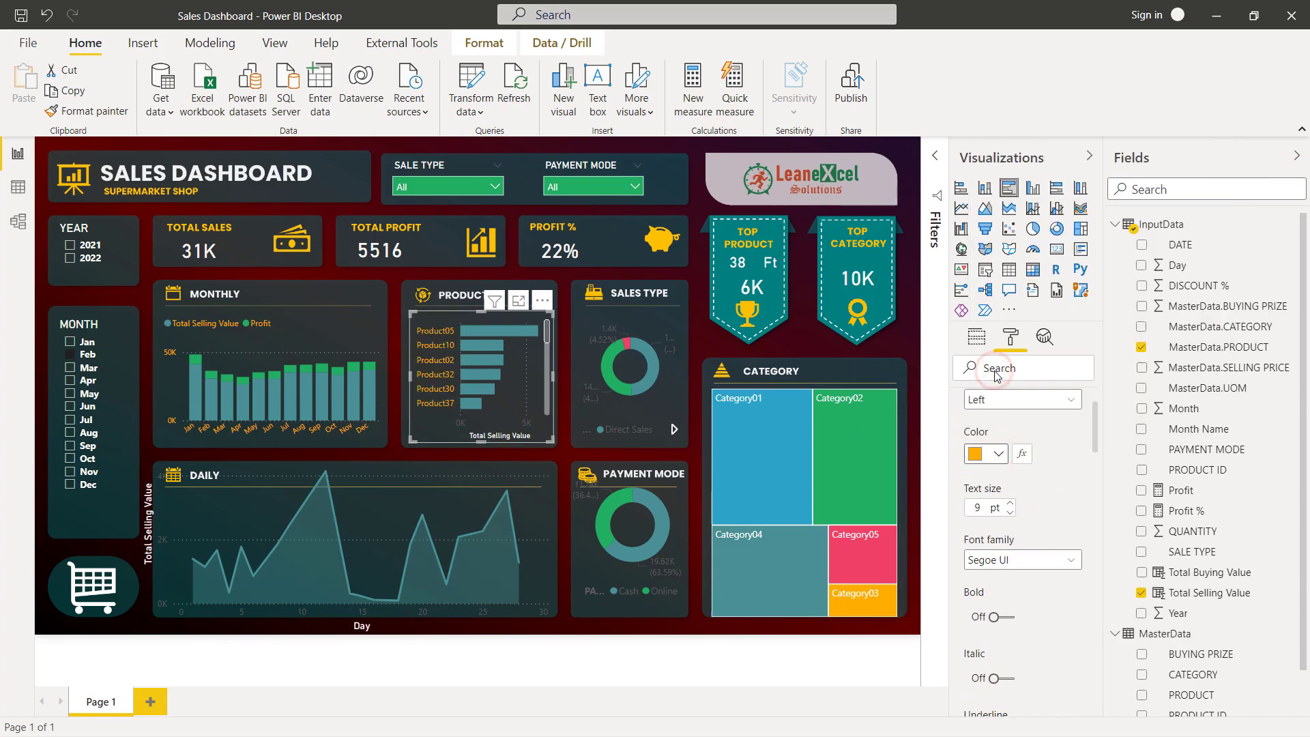
Turn off the PRODUCT bar chart's X axis title and color that axis's labels orange
scroll(1003, 512, down, 5)
scroll(993, 554, down, 4)
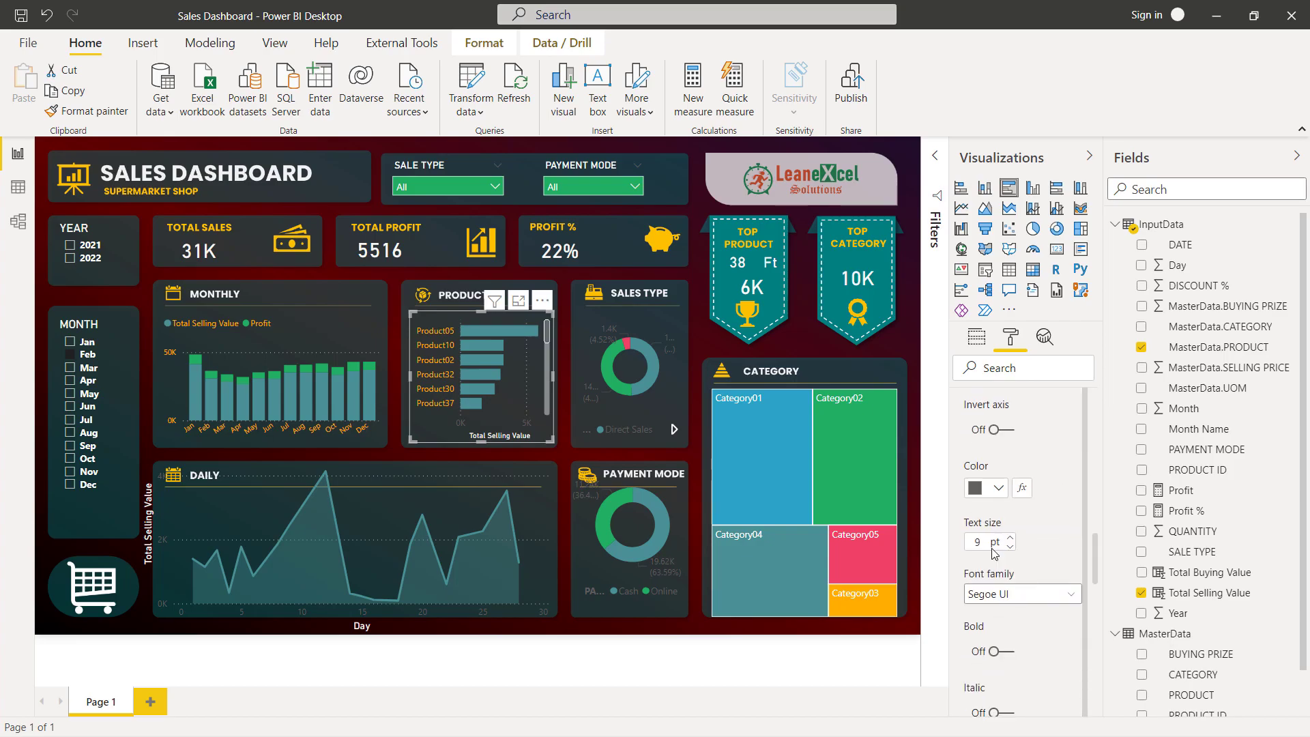
click(998, 533)
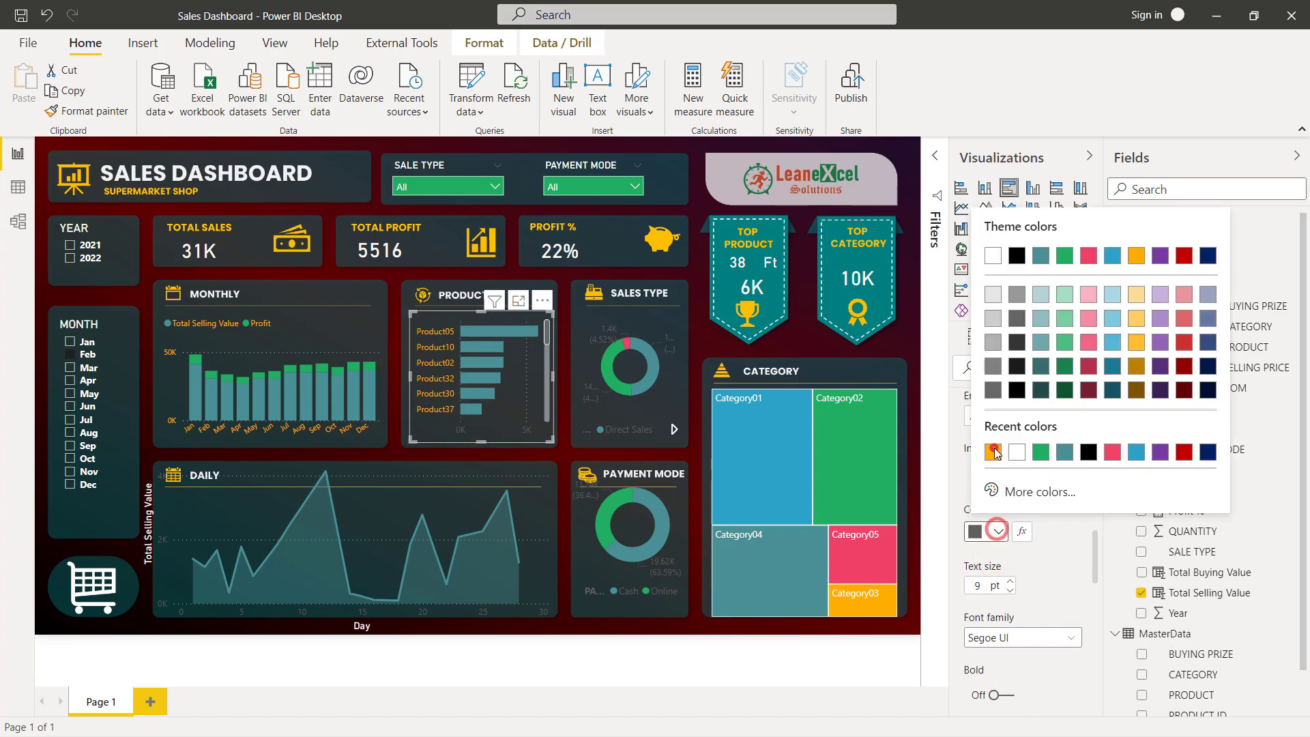
click(996, 448)
scroll(983, 491, up, 3)
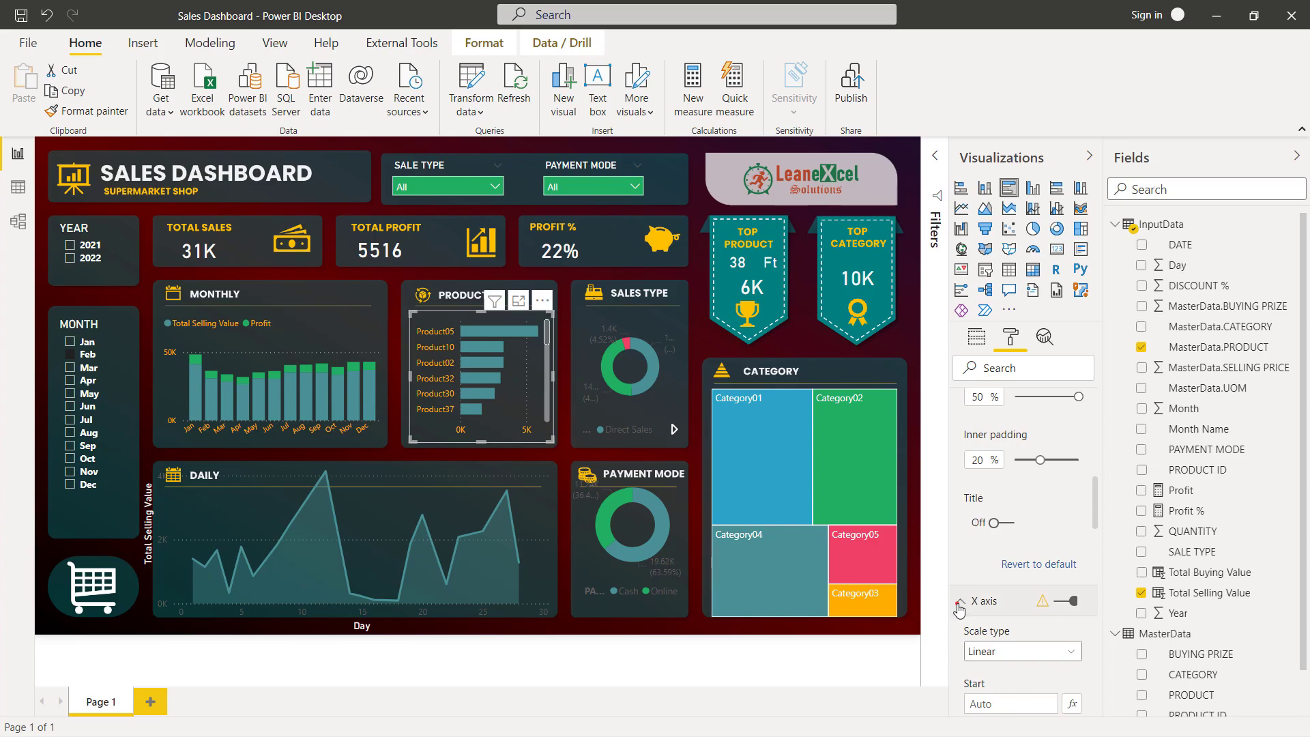
click(956, 605)
Set the MONTHLY chart's tooltip background color to purple
click(372, 338)
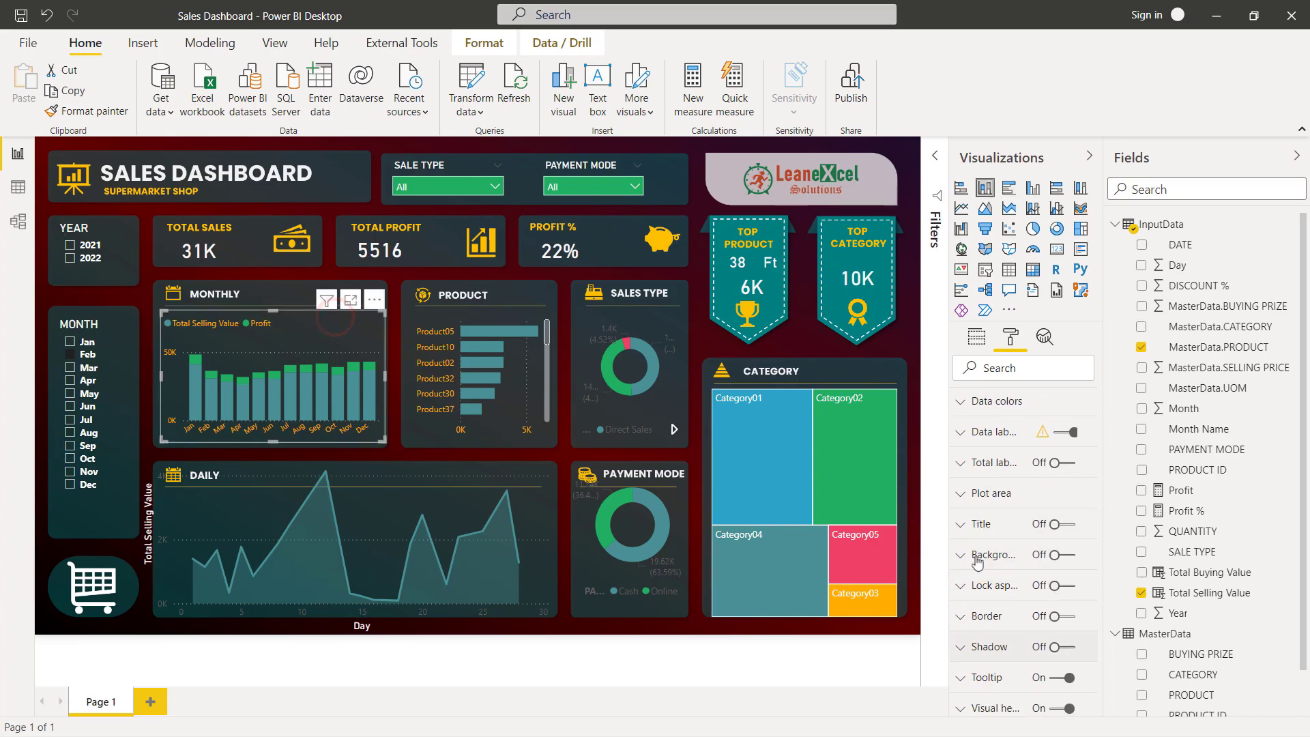
click(962, 677)
scroll(983, 615, down, 5)
click(998, 570)
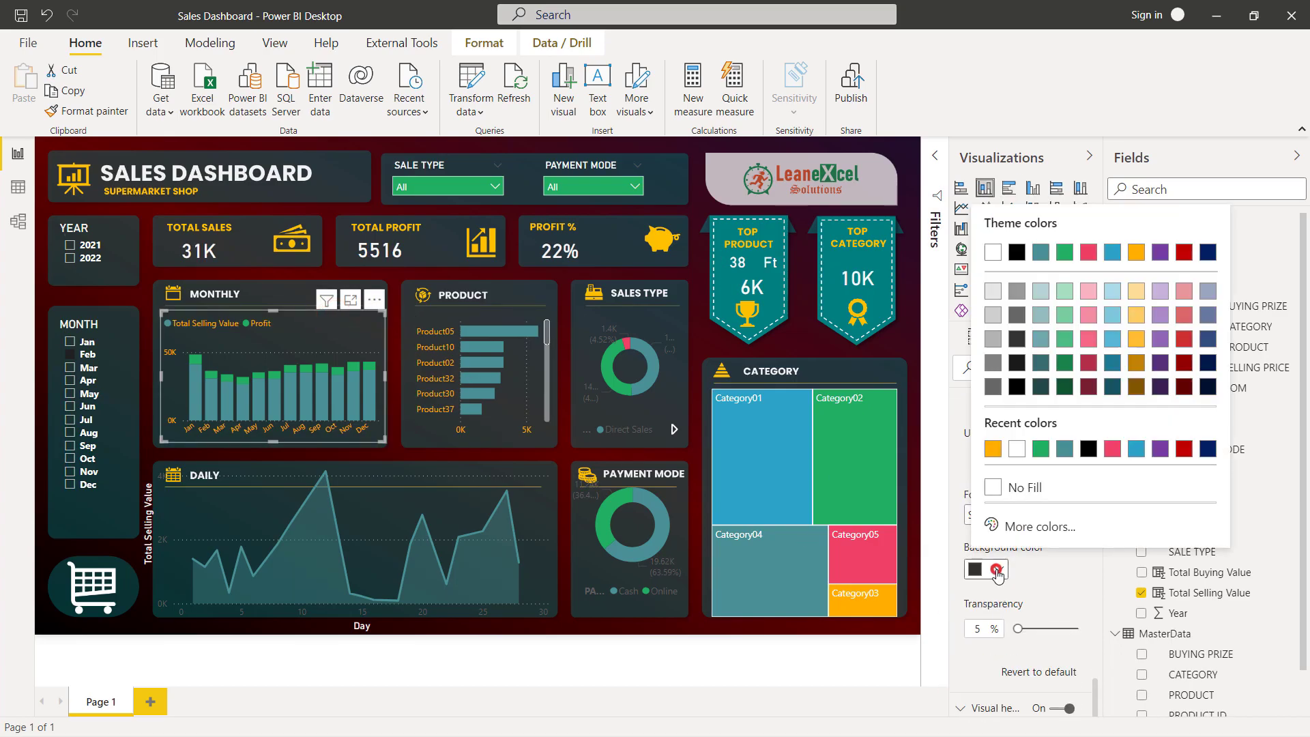
click(1158, 448)
scroll(1024, 512, up, 5)
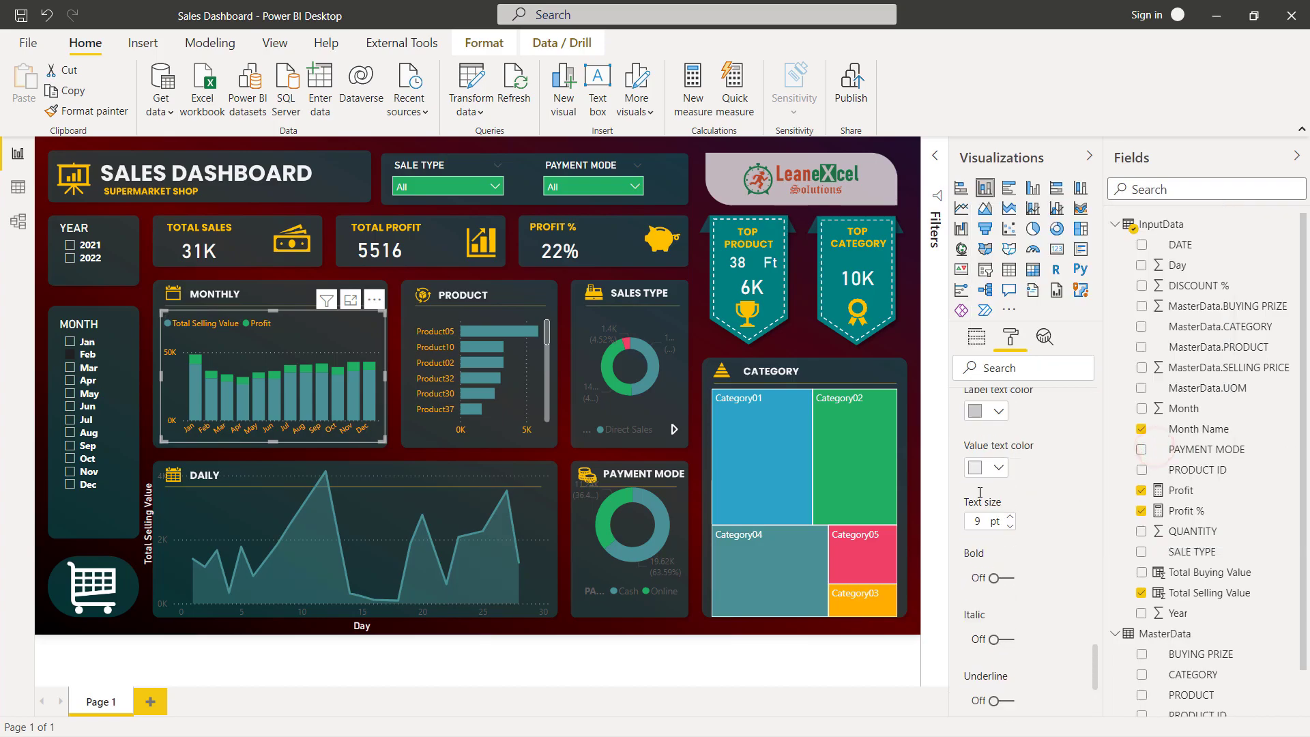
mouse_move(362, 417)
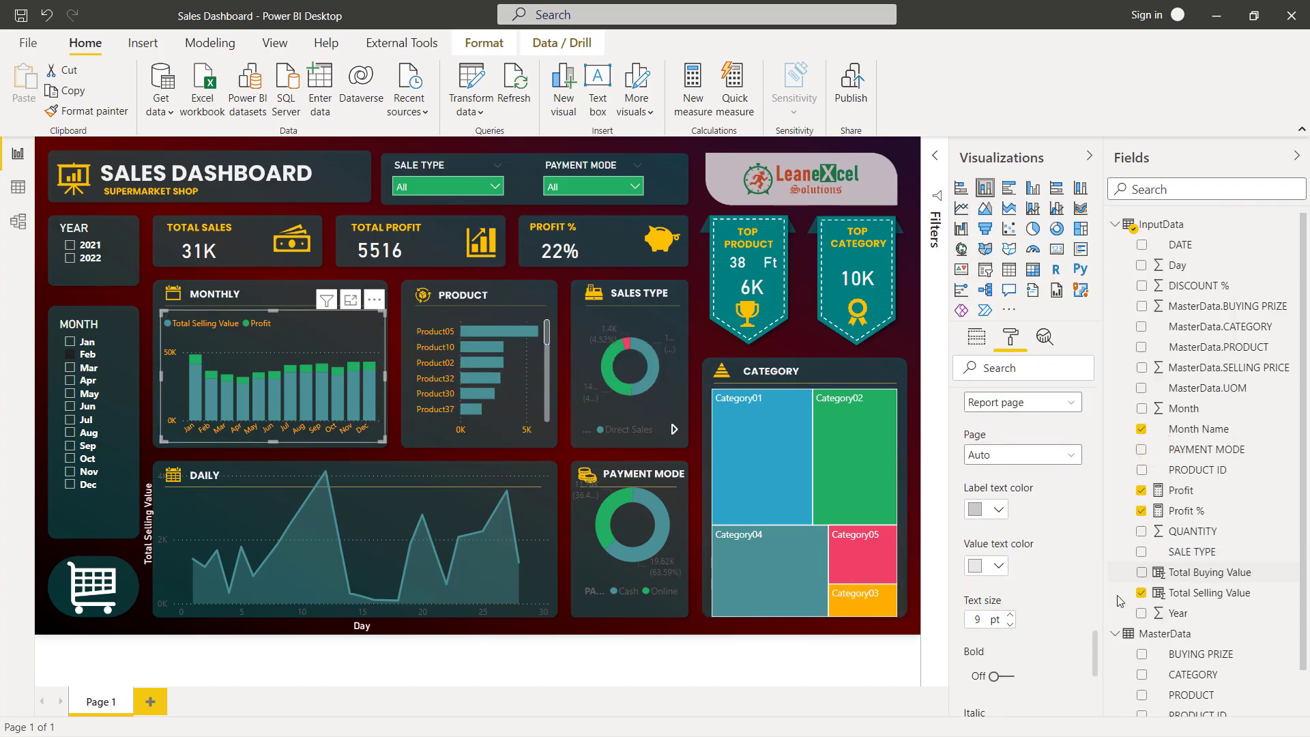
Clear the Feb selection in the MONTH slicer and color the SALES TYPE donut chart's legend text white
click(601, 322)
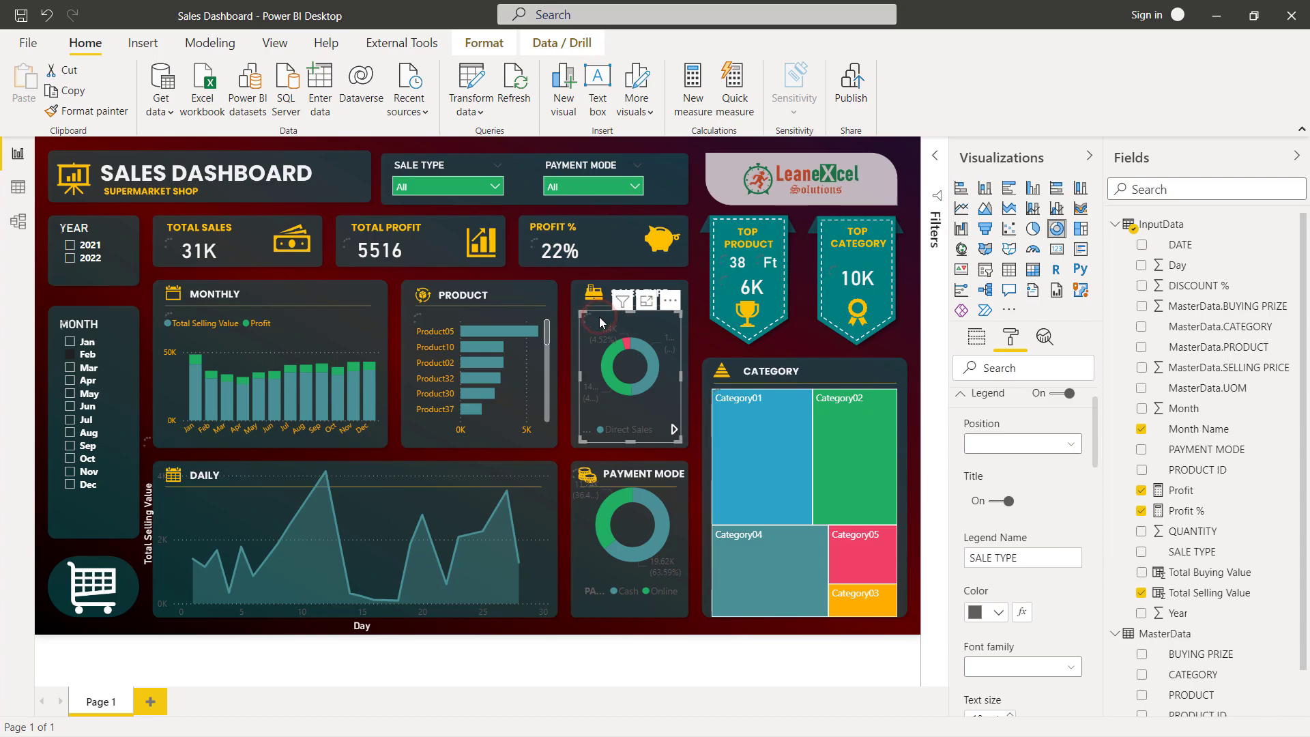
click(70, 354)
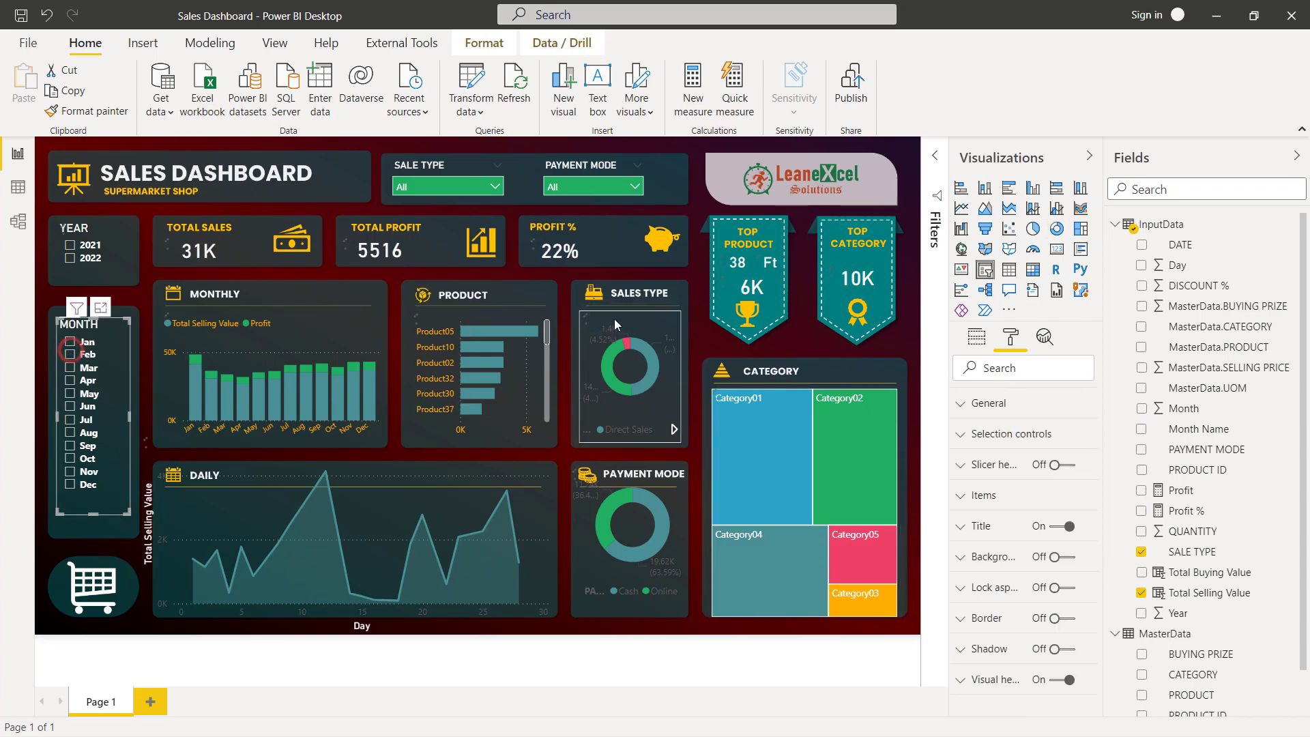
click(642, 318)
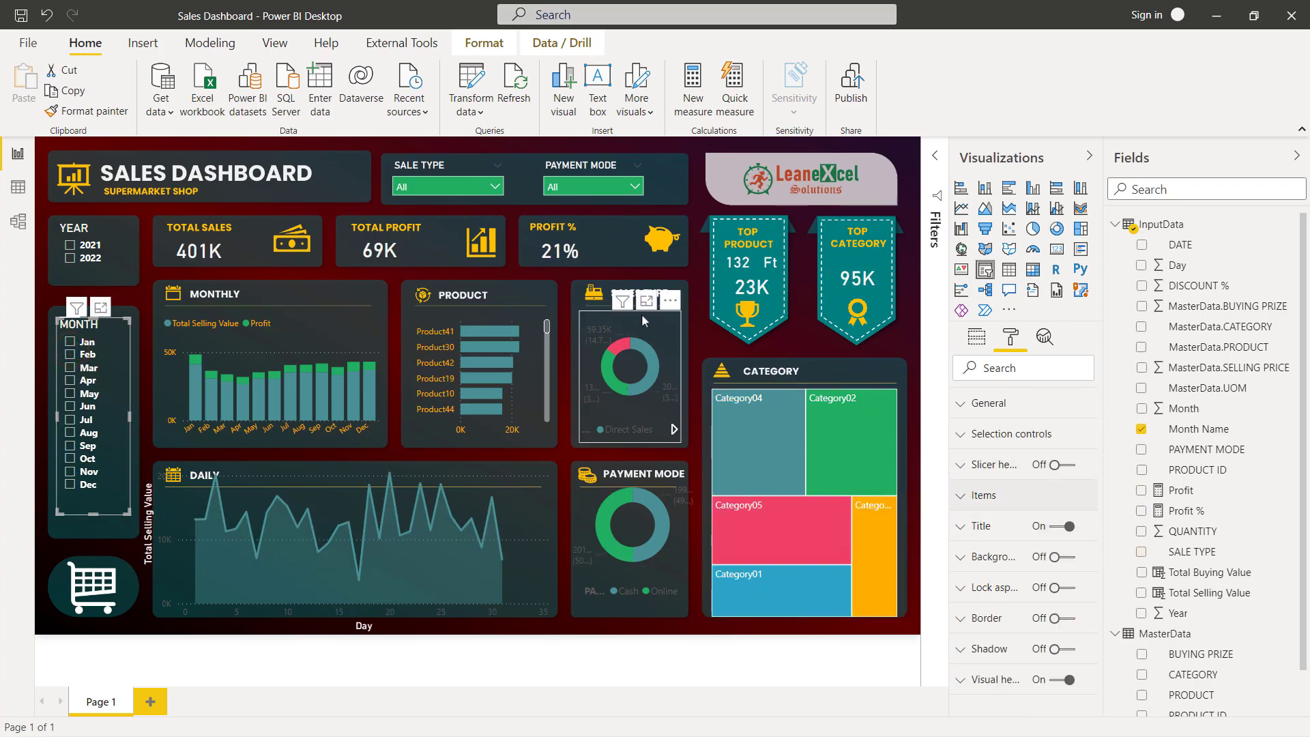
click(999, 654)
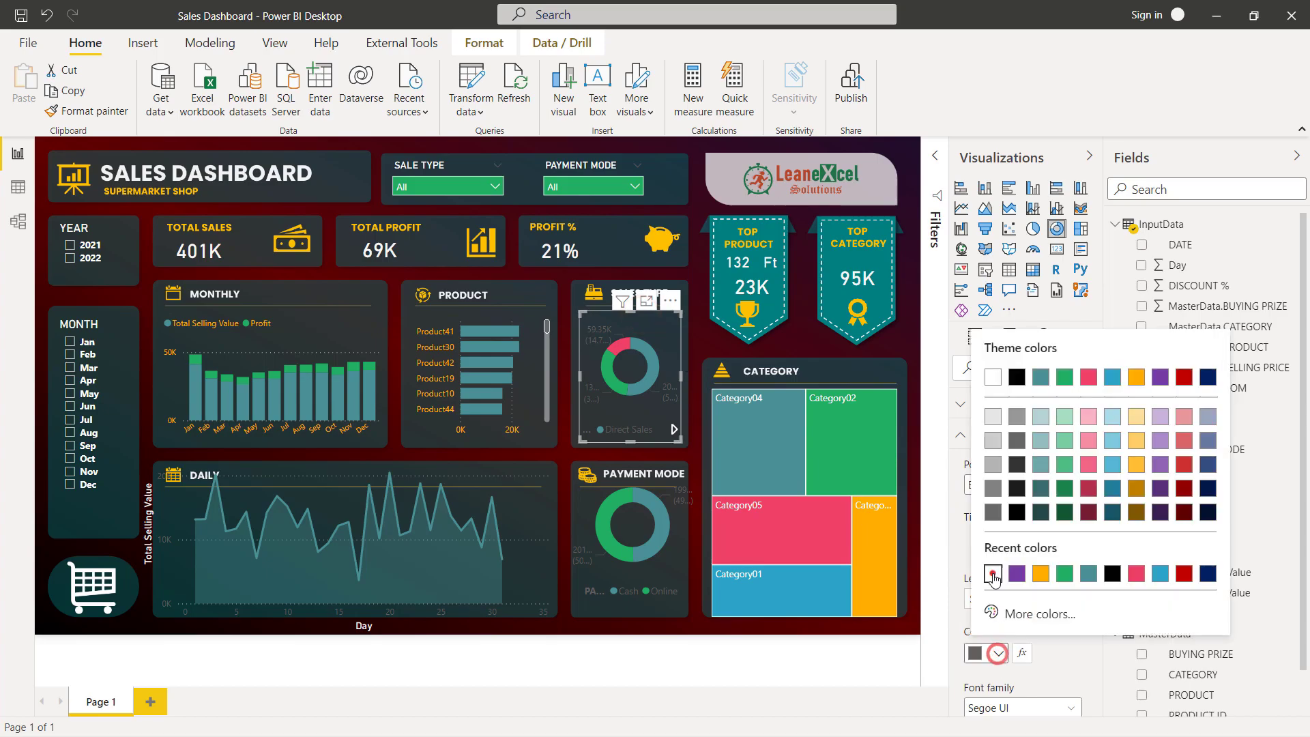
click(995, 577)
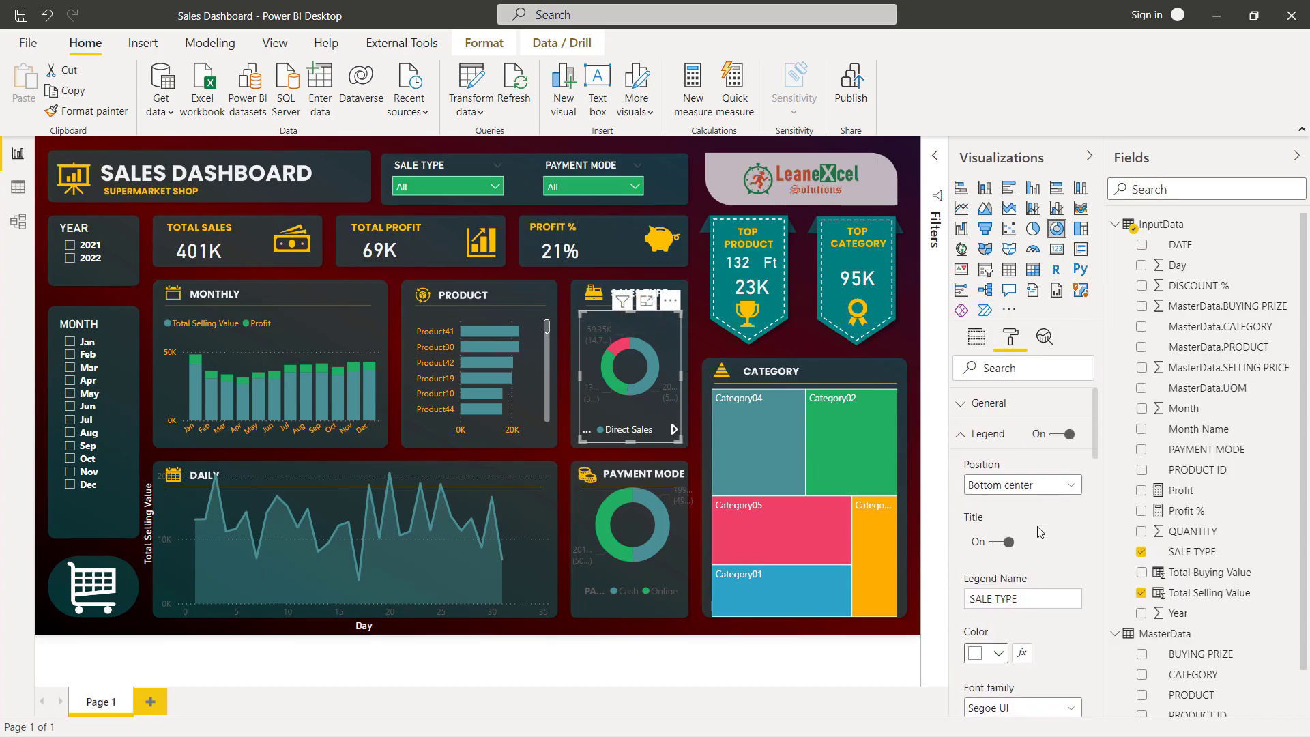
Set the SALES TYPE donut's detail labels to white Percent of total with 0 decimal places, and widen the chart to fill its panel
scroll(1036, 588, down, 10)
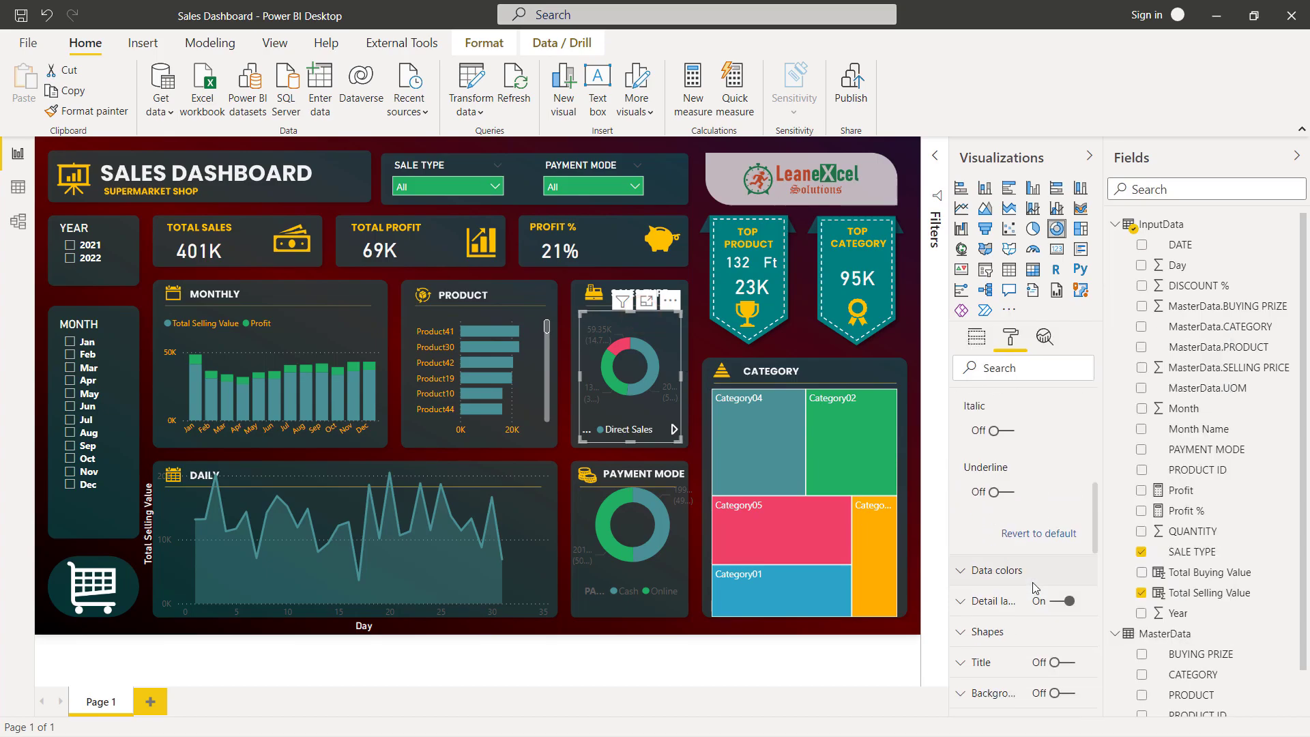
click(967, 539)
click(1072, 587)
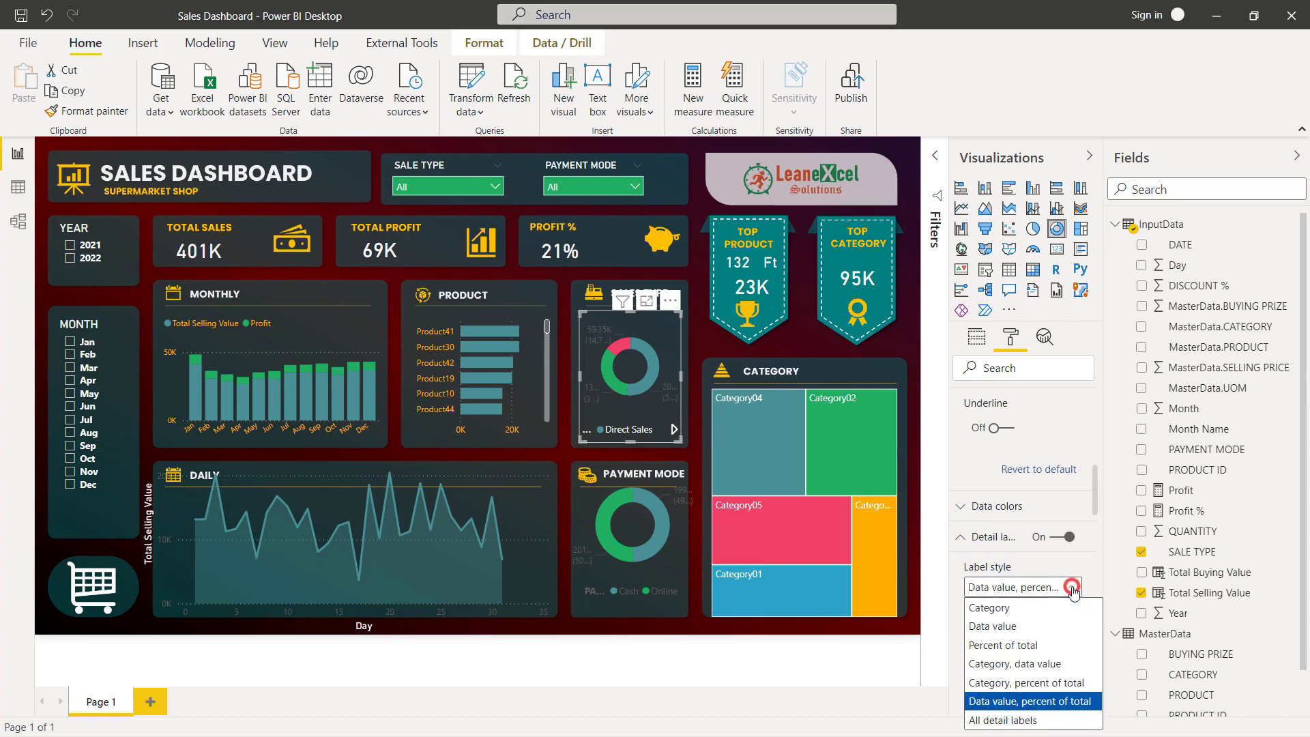
click(1010, 647)
click(1001, 640)
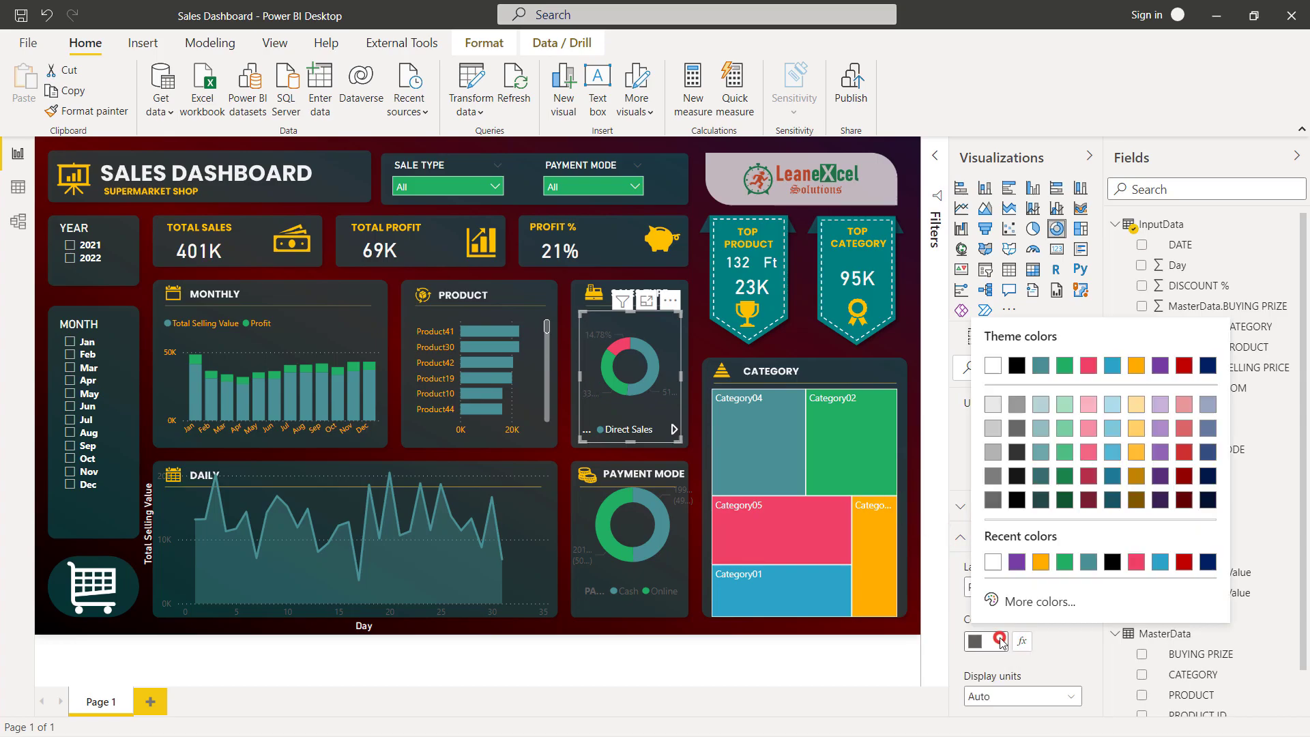
click(994, 563)
scroll(1002, 648, down, 3)
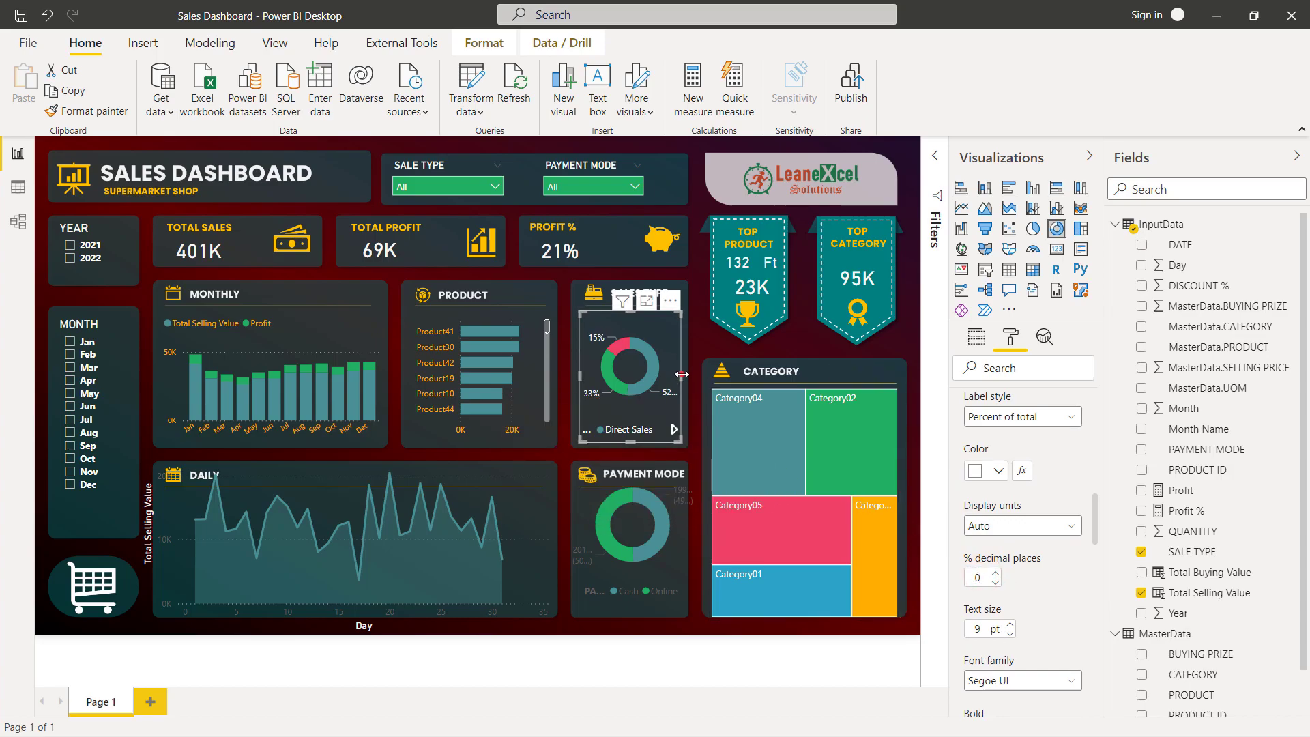
drag(682, 379, 691, 378)
drag(578, 375, 574, 375)
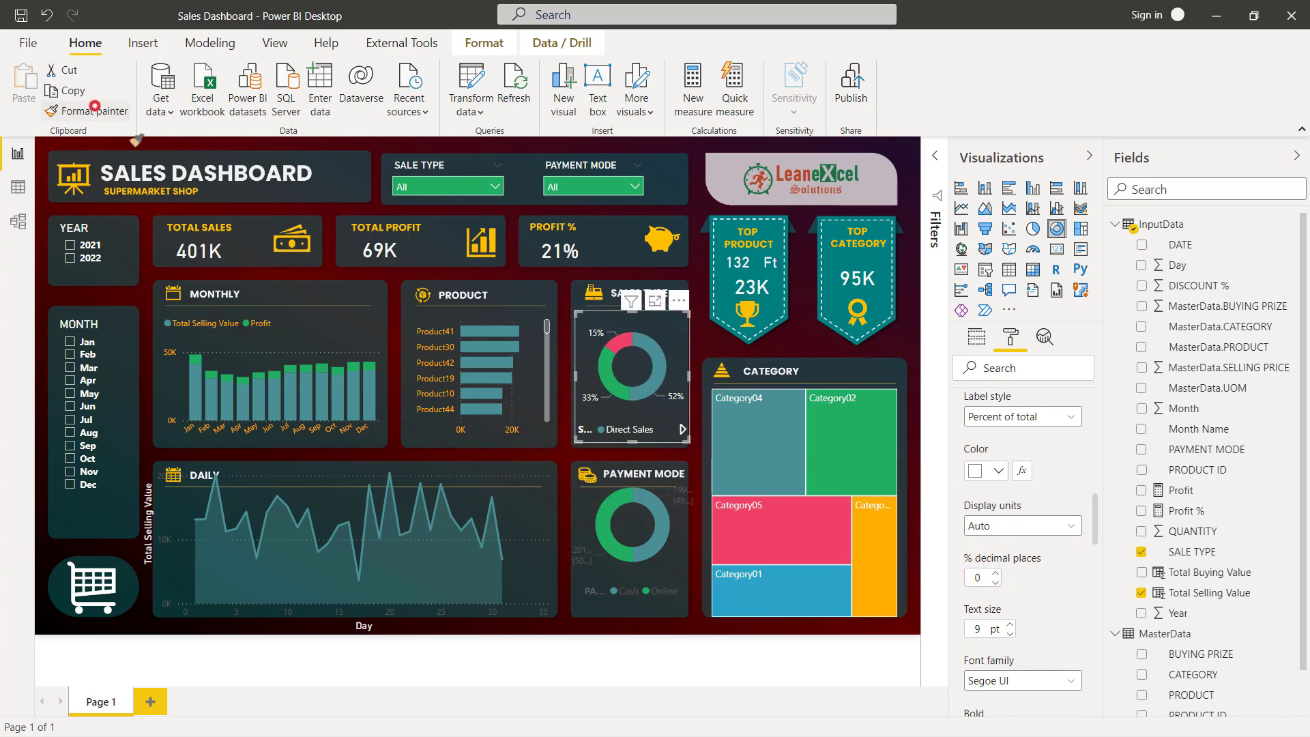
Copy the SALES TYPE donut's formatting onto the PAYMENT MODE donut and fit that chart beneath its panel heading
click(606, 517)
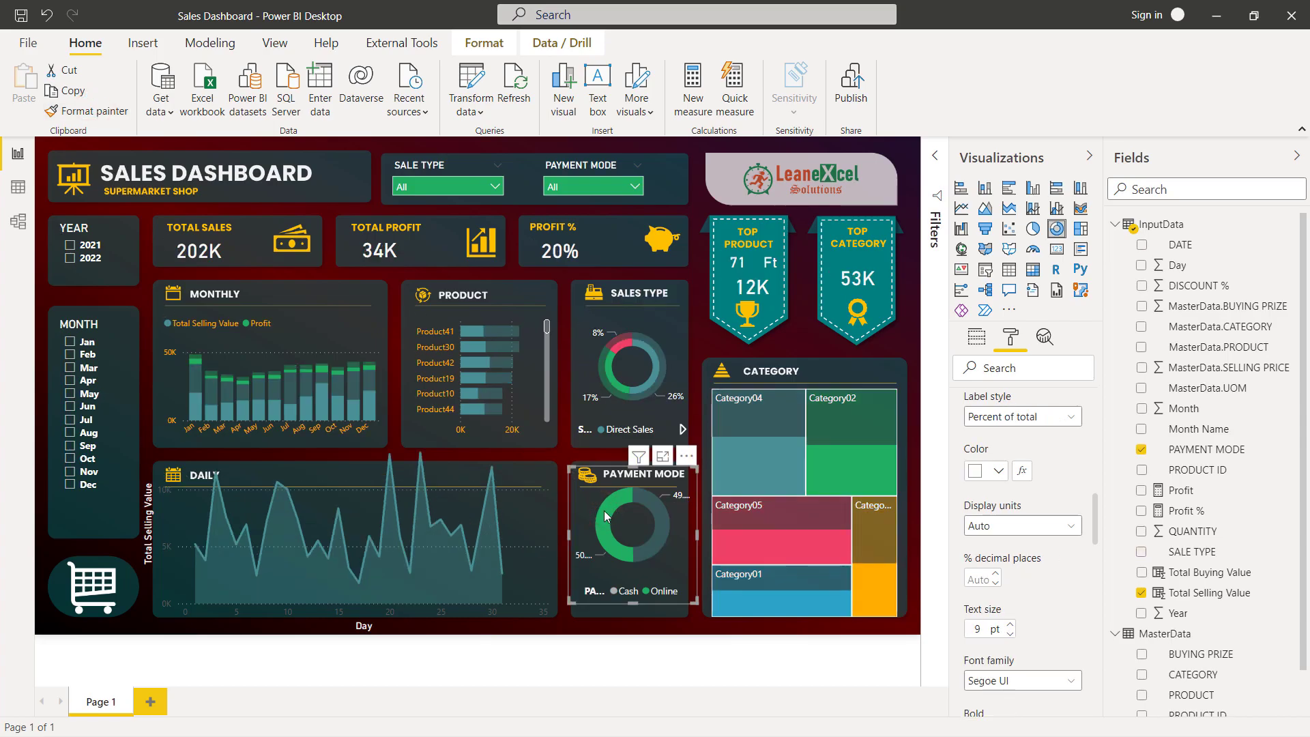
drag(616, 489, 625, 494)
drag(697, 603, 683, 610)
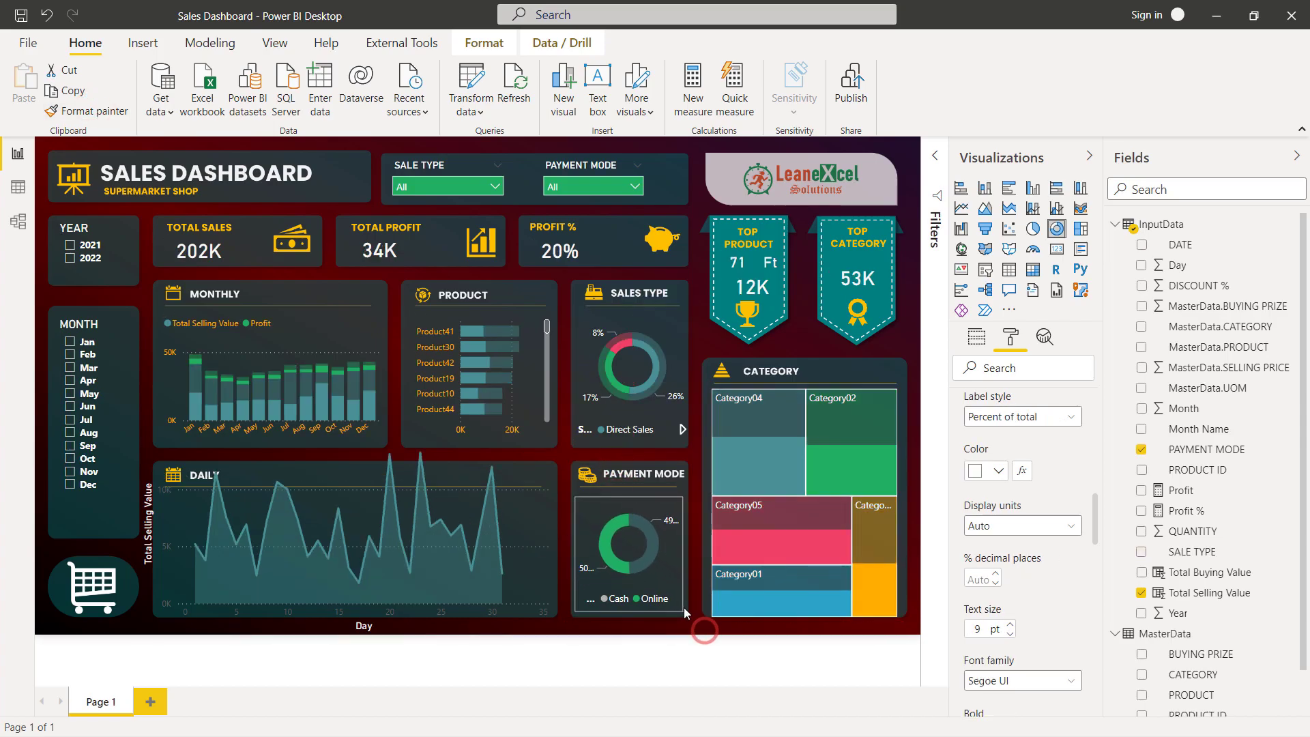
Move and resize the daily area chart to fit inside the DAILY panel below its heading
click(384, 451)
drag(302, 522, 325, 499)
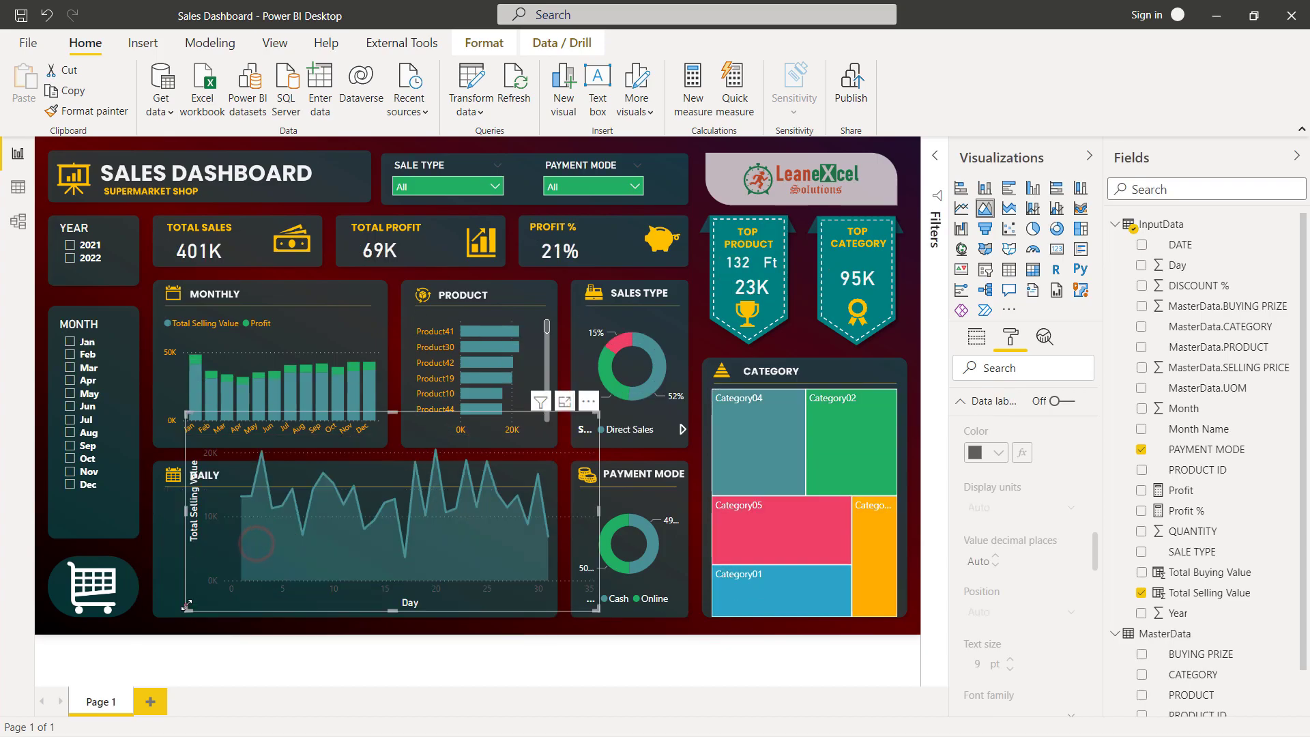
drag(376, 426, 371, 492)
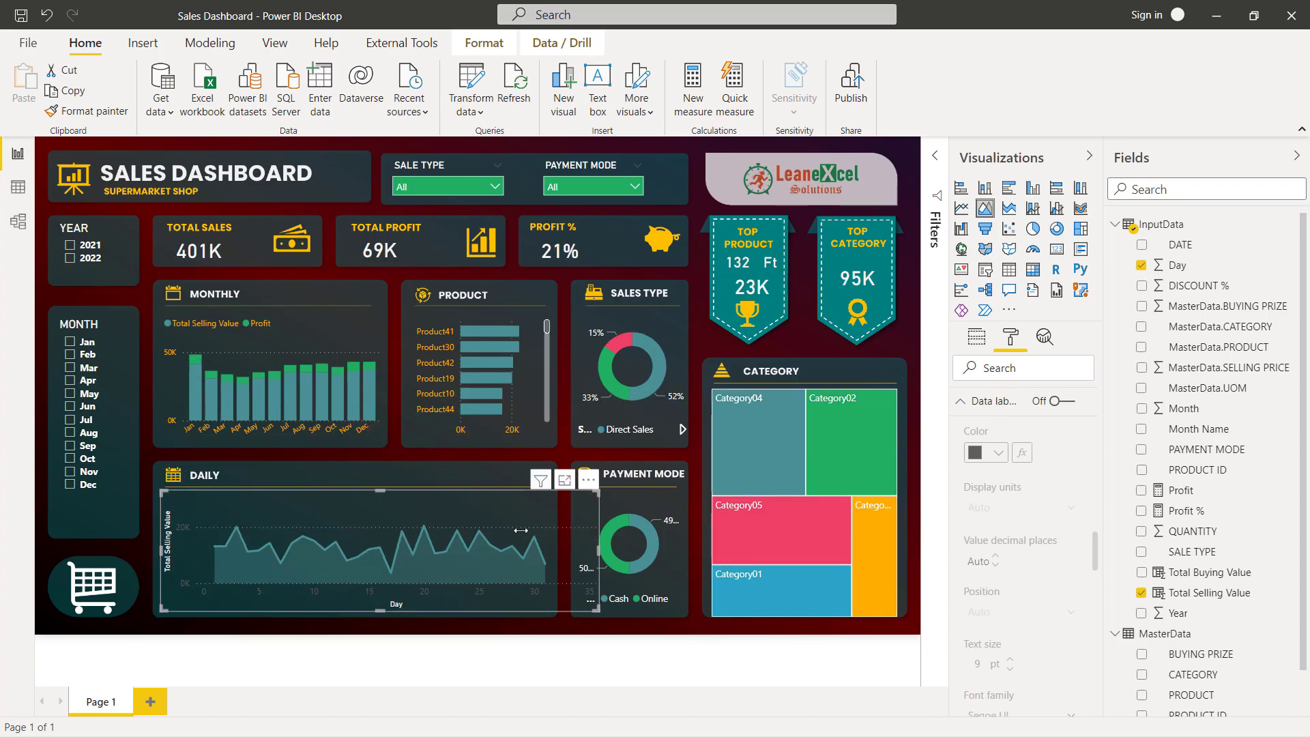
drag(598, 543, 553, 542)
click(911, 341)
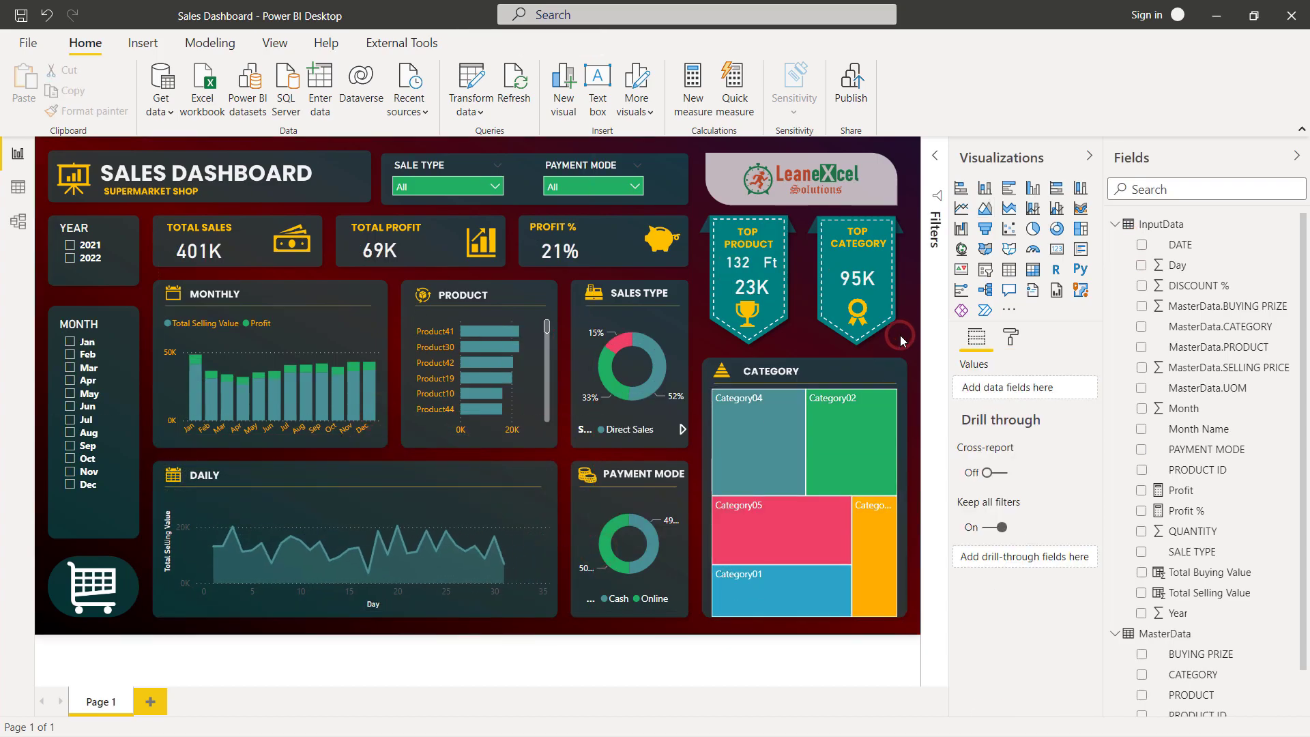
click(514, 493)
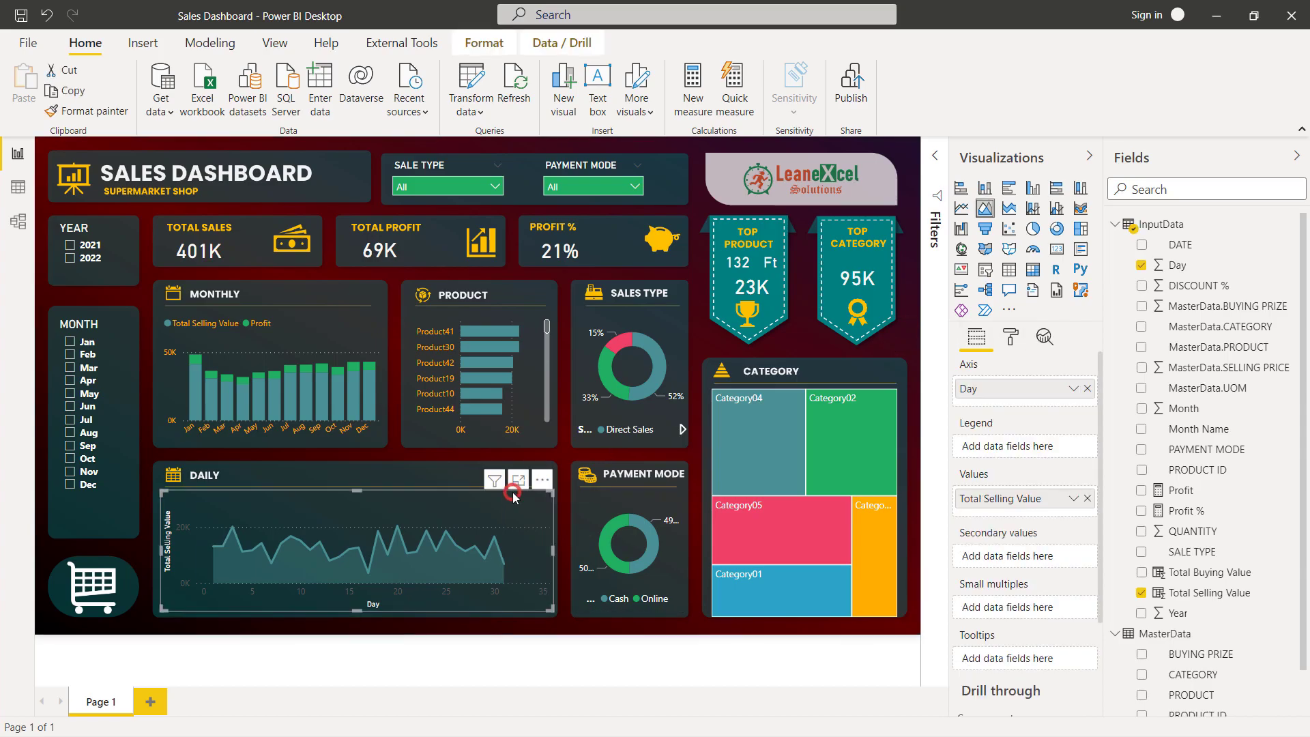
click(1010, 336)
scroll(1003, 597, down, 4)
scroll(1010, 621, up, 3)
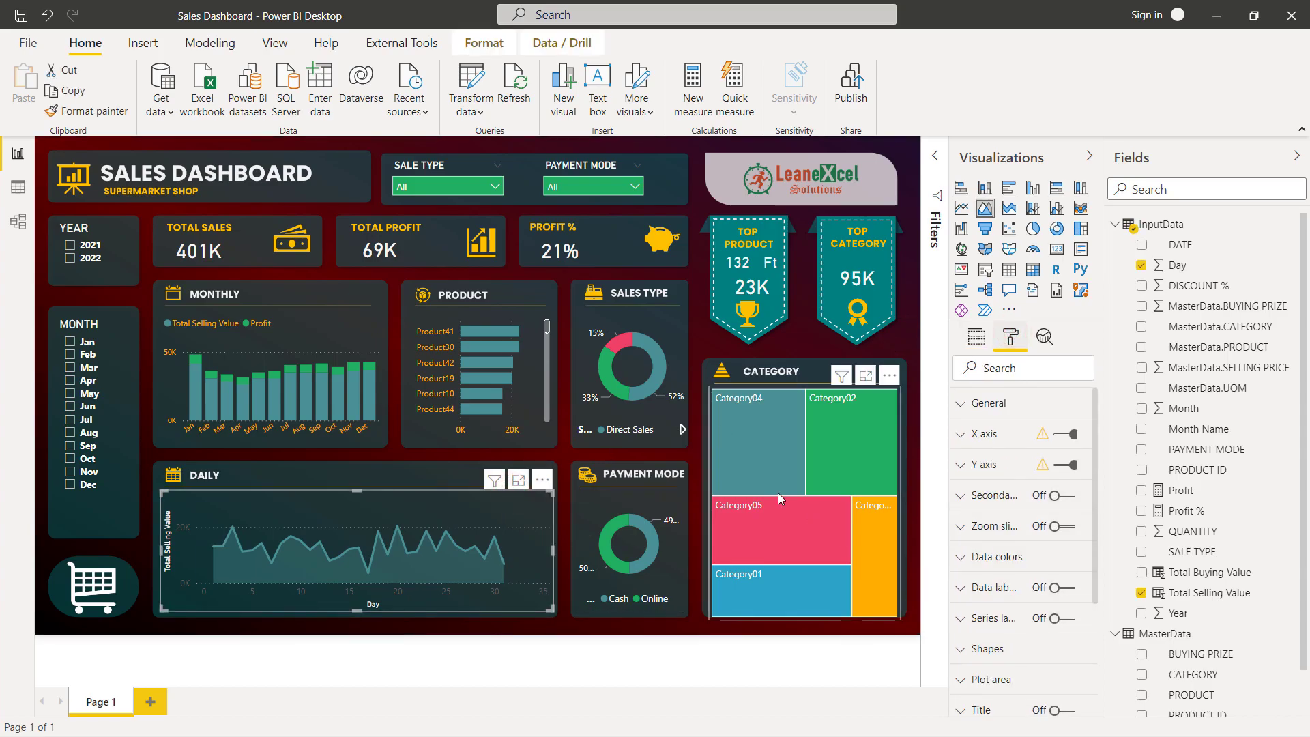
Filter the dashboard to year 2021 and month Jan, and switch the month to Jun
click(68, 246)
click(71, 341)
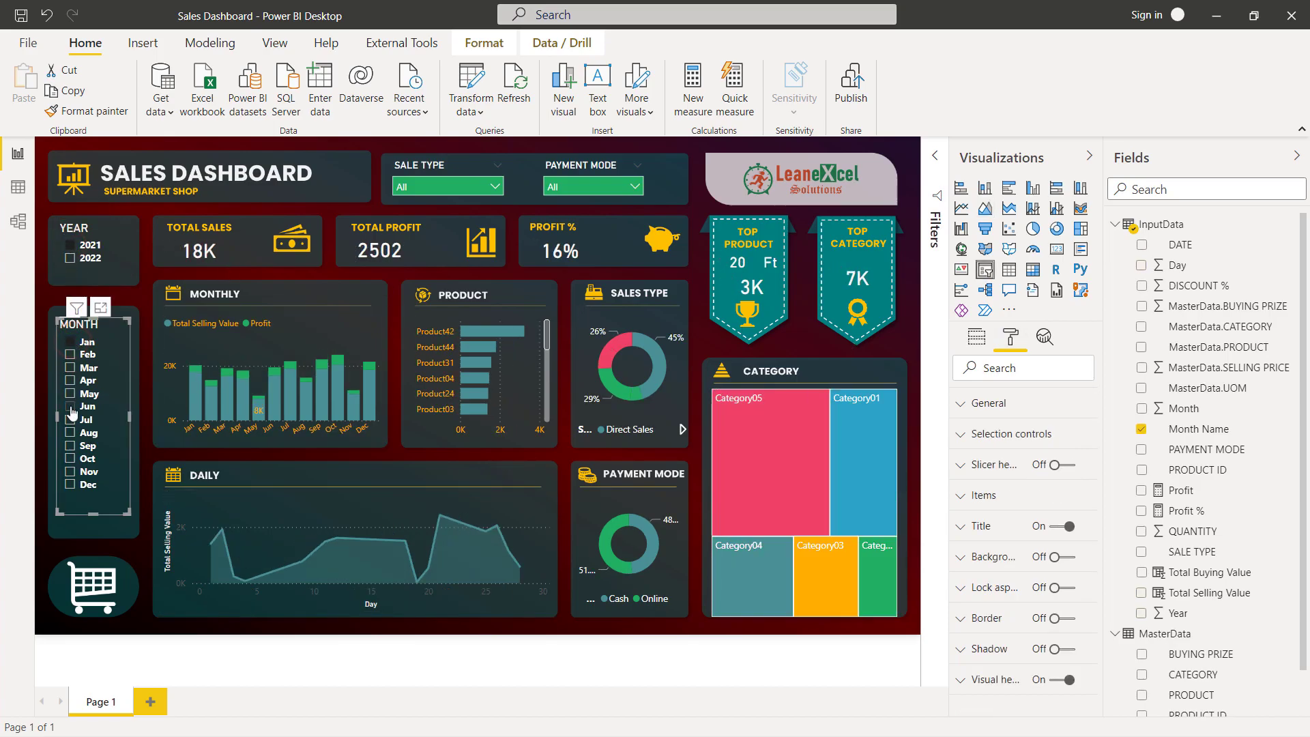
click(71, 406)
Filter the dashboard to the Online sale type and the Cash payment mode
click(494, 184)
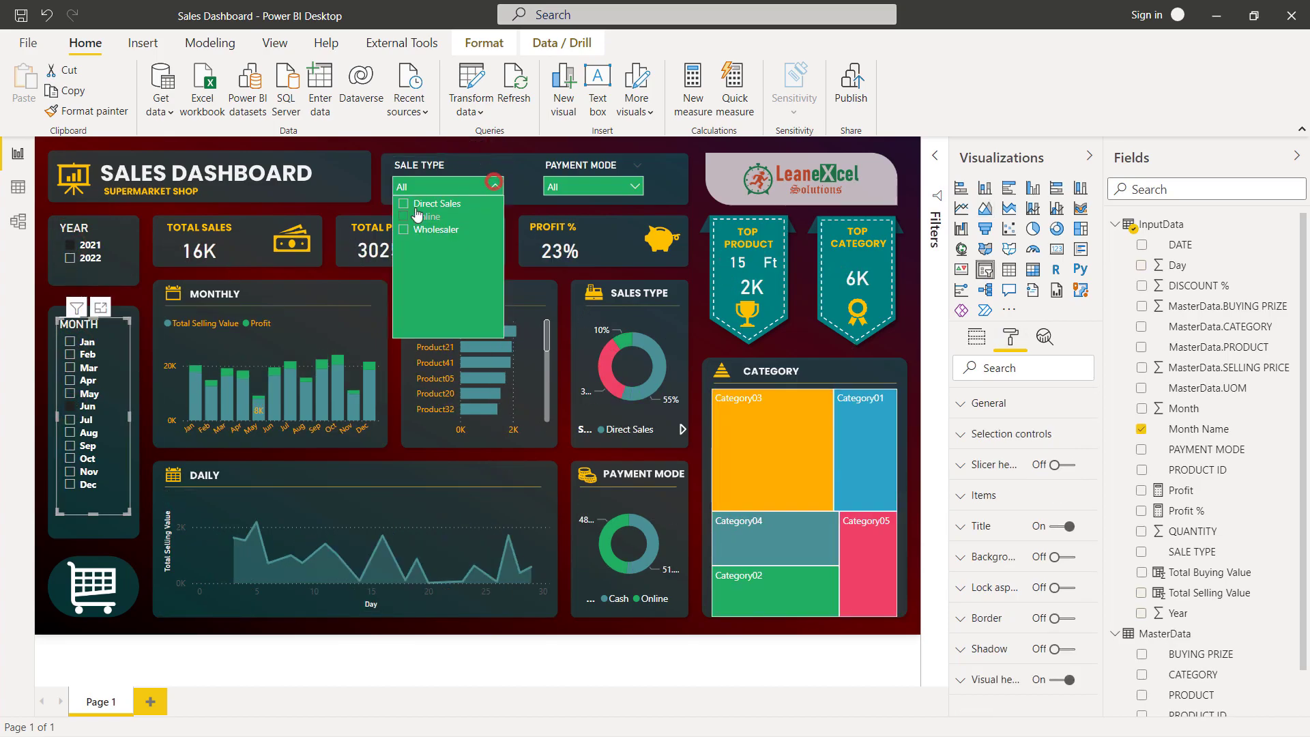
click(403, 217)
click(589, 186)
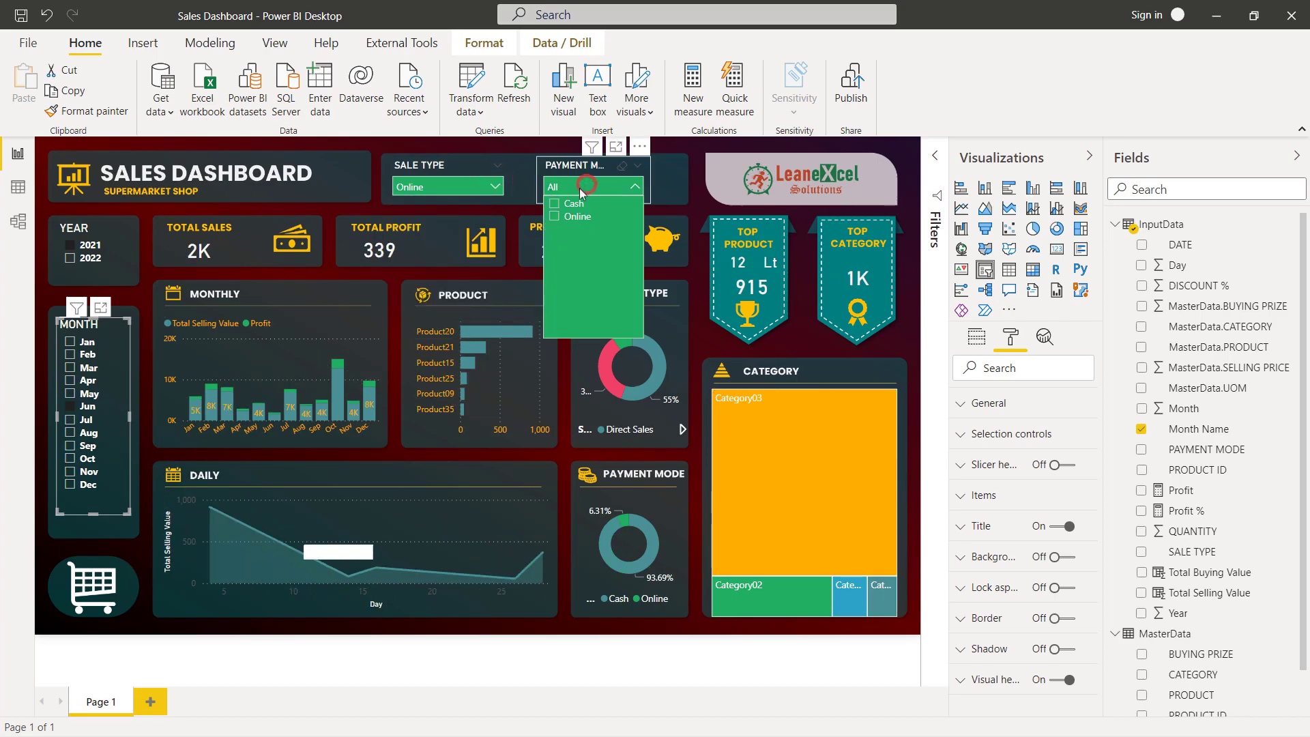
click(559, 216)
click(665, 176)
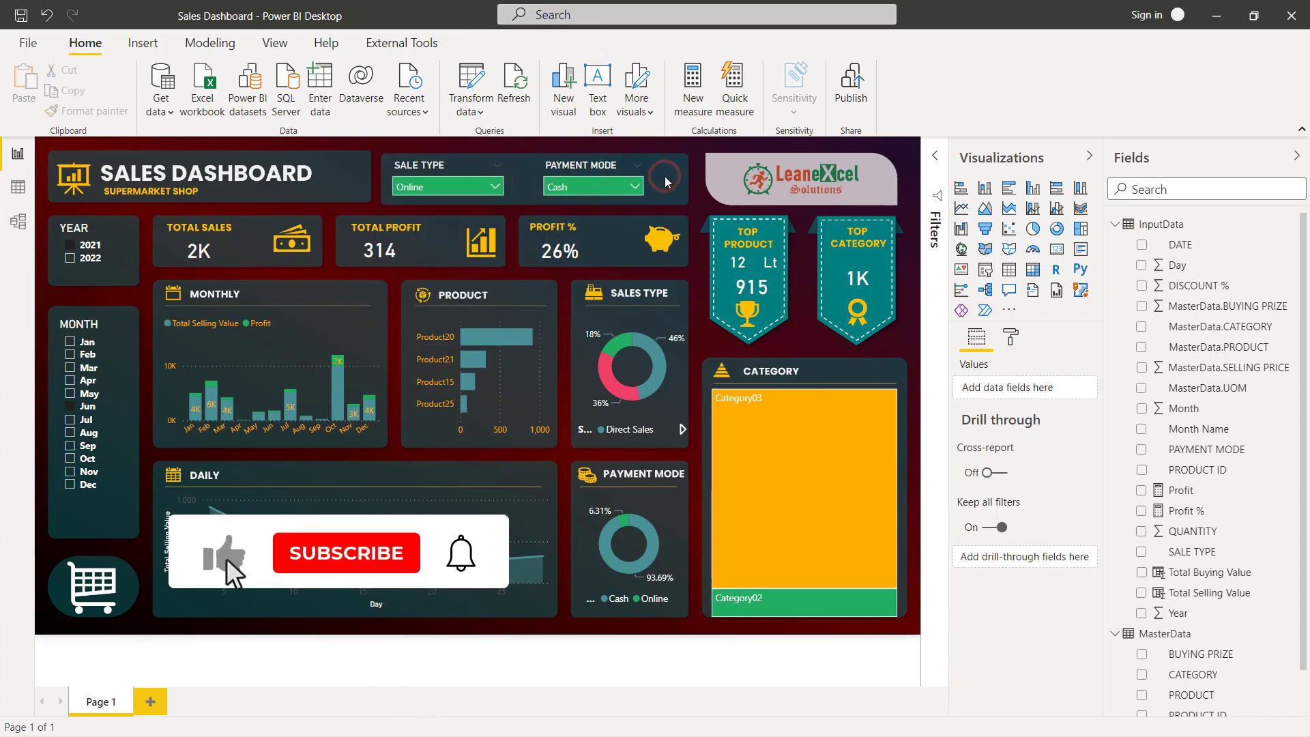
Collapse the Visualizations and Fields panes and minimize the ribbon to enlarge the dashboard view
click(1090, 155)
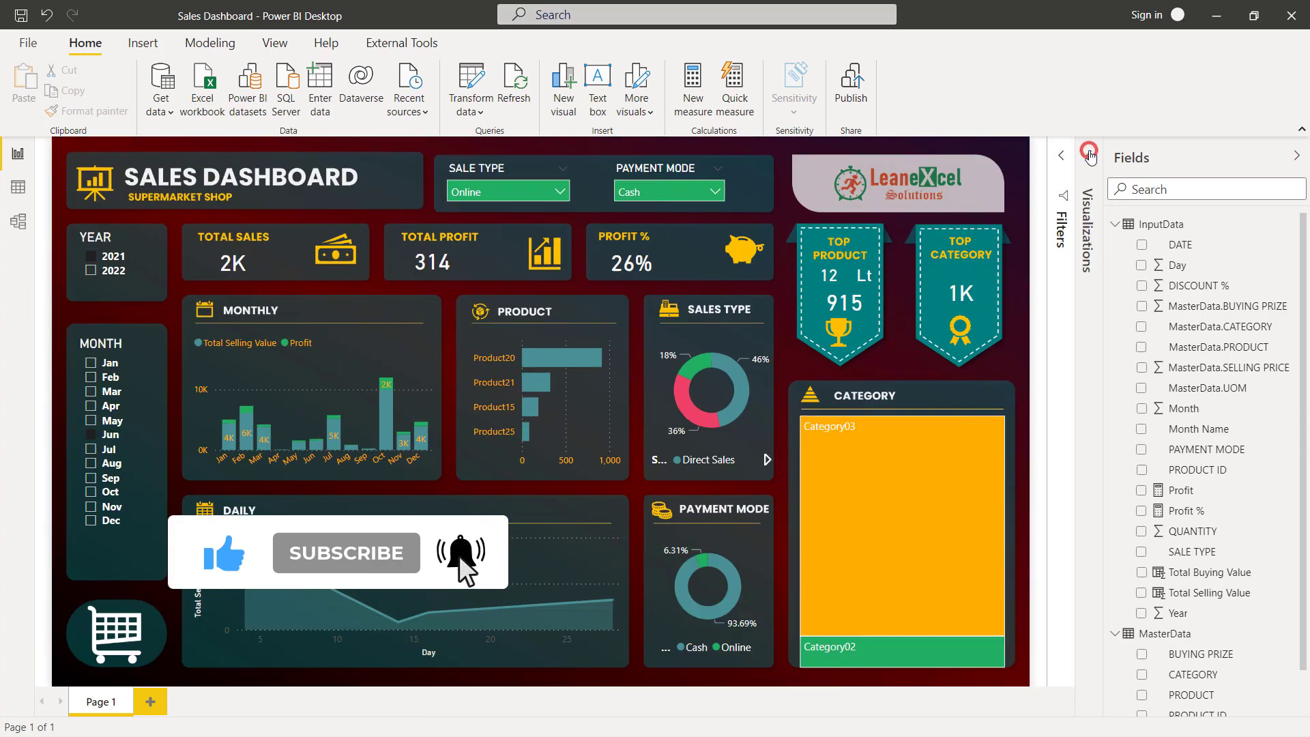
click(1297, 155)
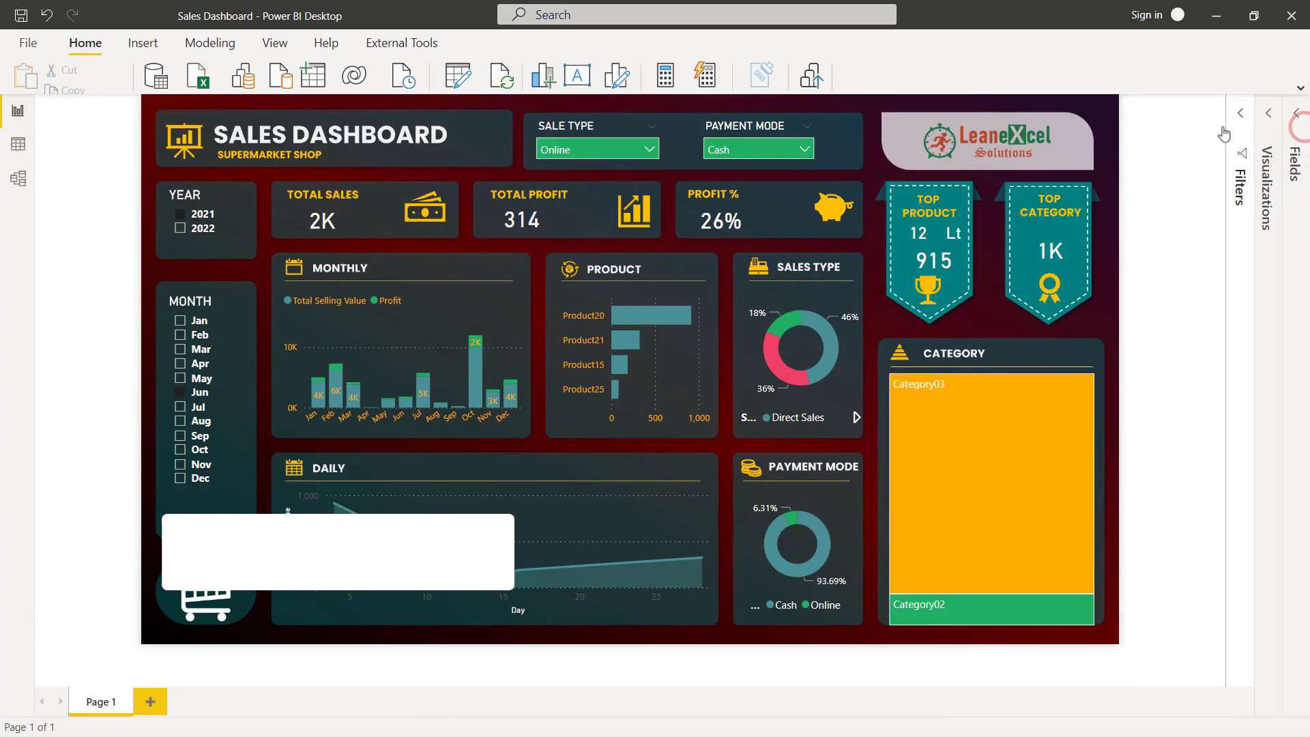
click(1302, 131)
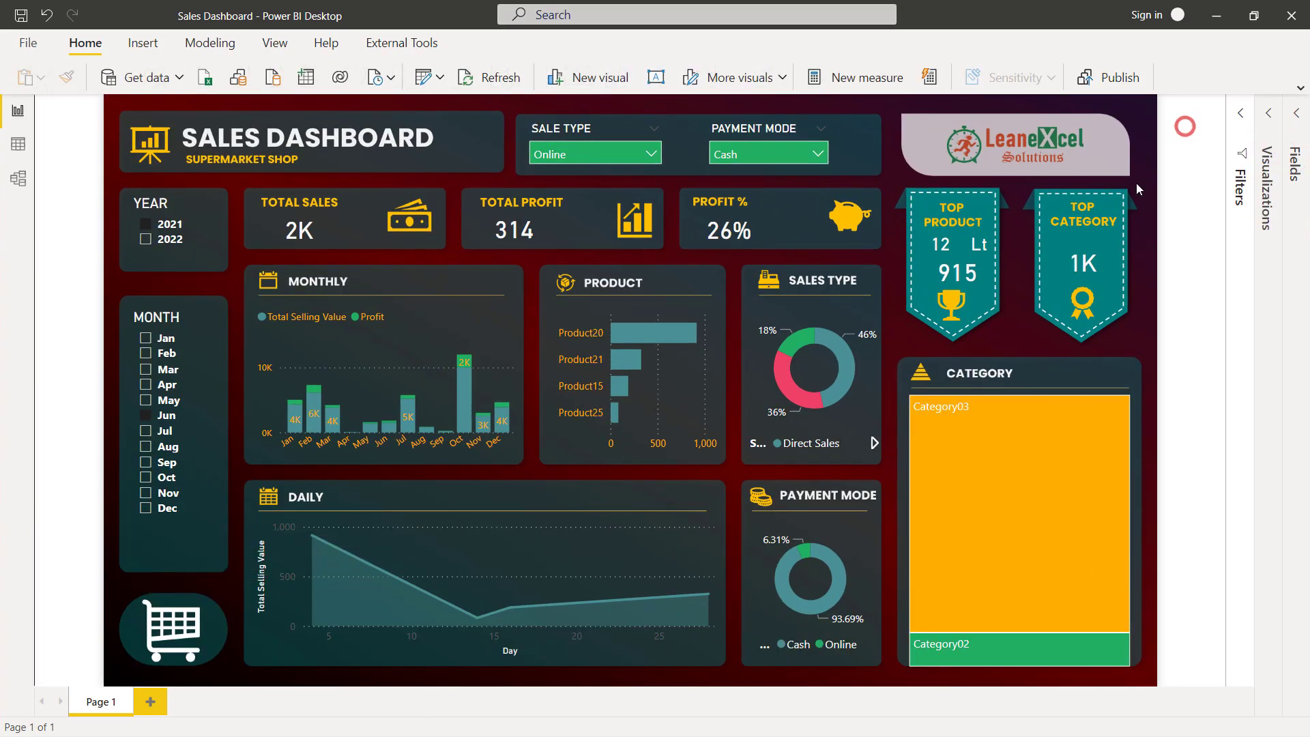
Clear the Cash, Online, 2021 and Jun selections from the payment mode, sale type, year and month slicers
click(789, 151)
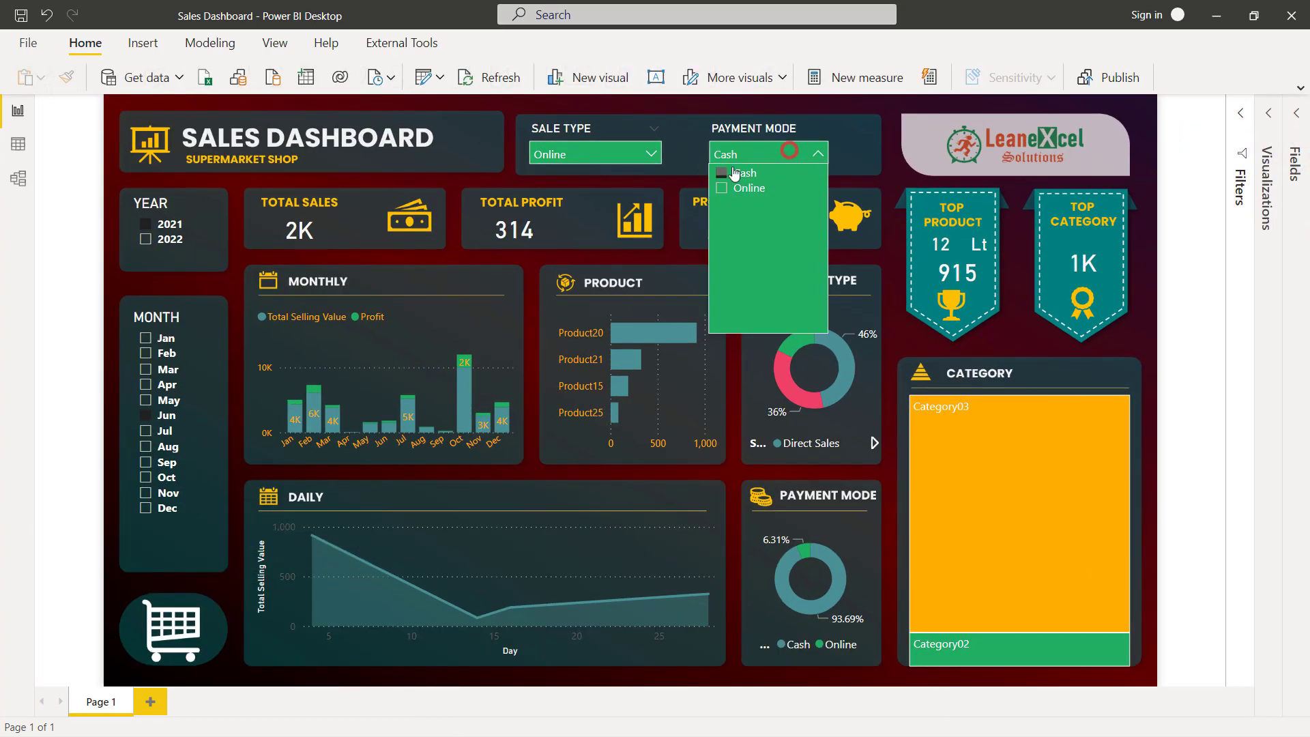
click(652, 154)
click(145, 224)
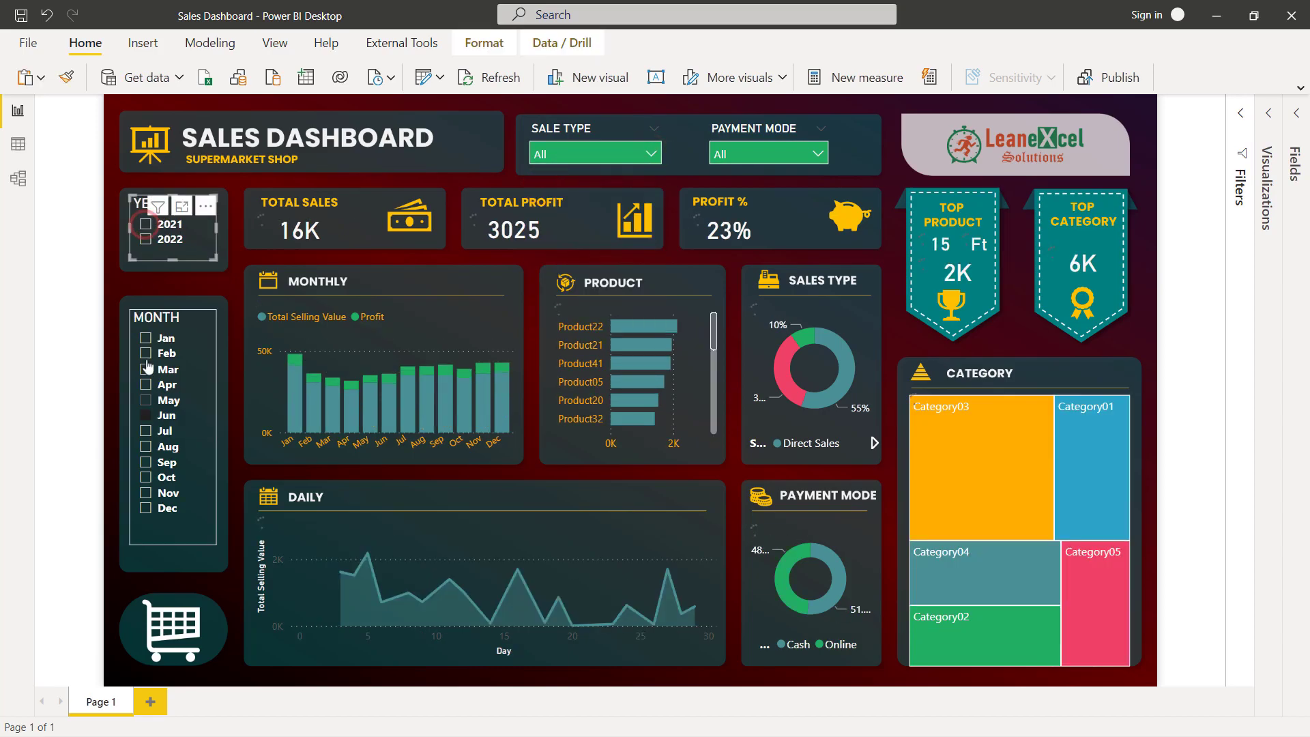
click(145, 415)
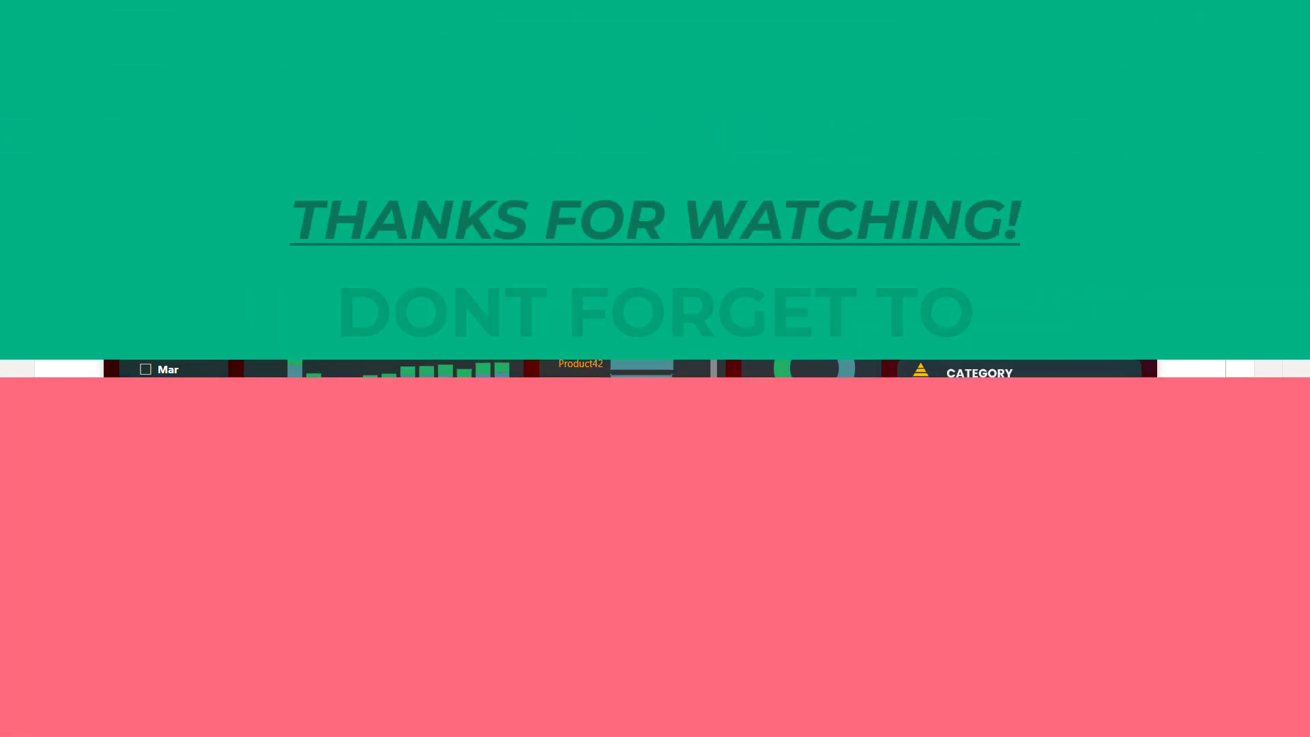